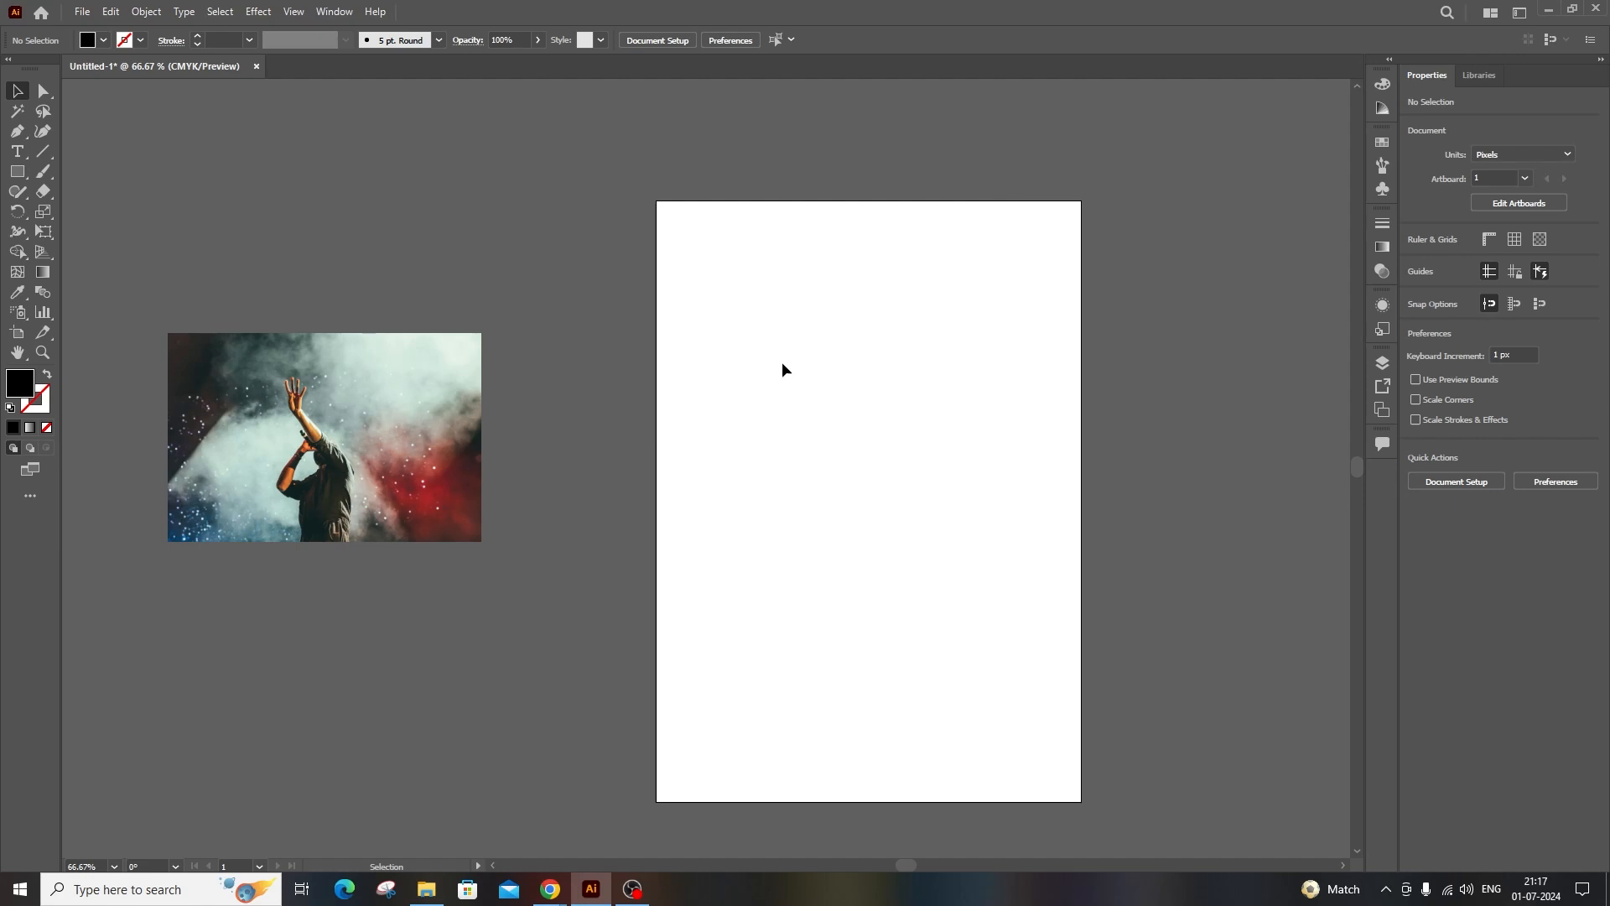
Move the photo closer to the artboard and draw a black rounded square about 259 px wide over it.
{"action": "left_click_drag", "start_coordinate": [390, 437], "coordinate": [542, 456]}
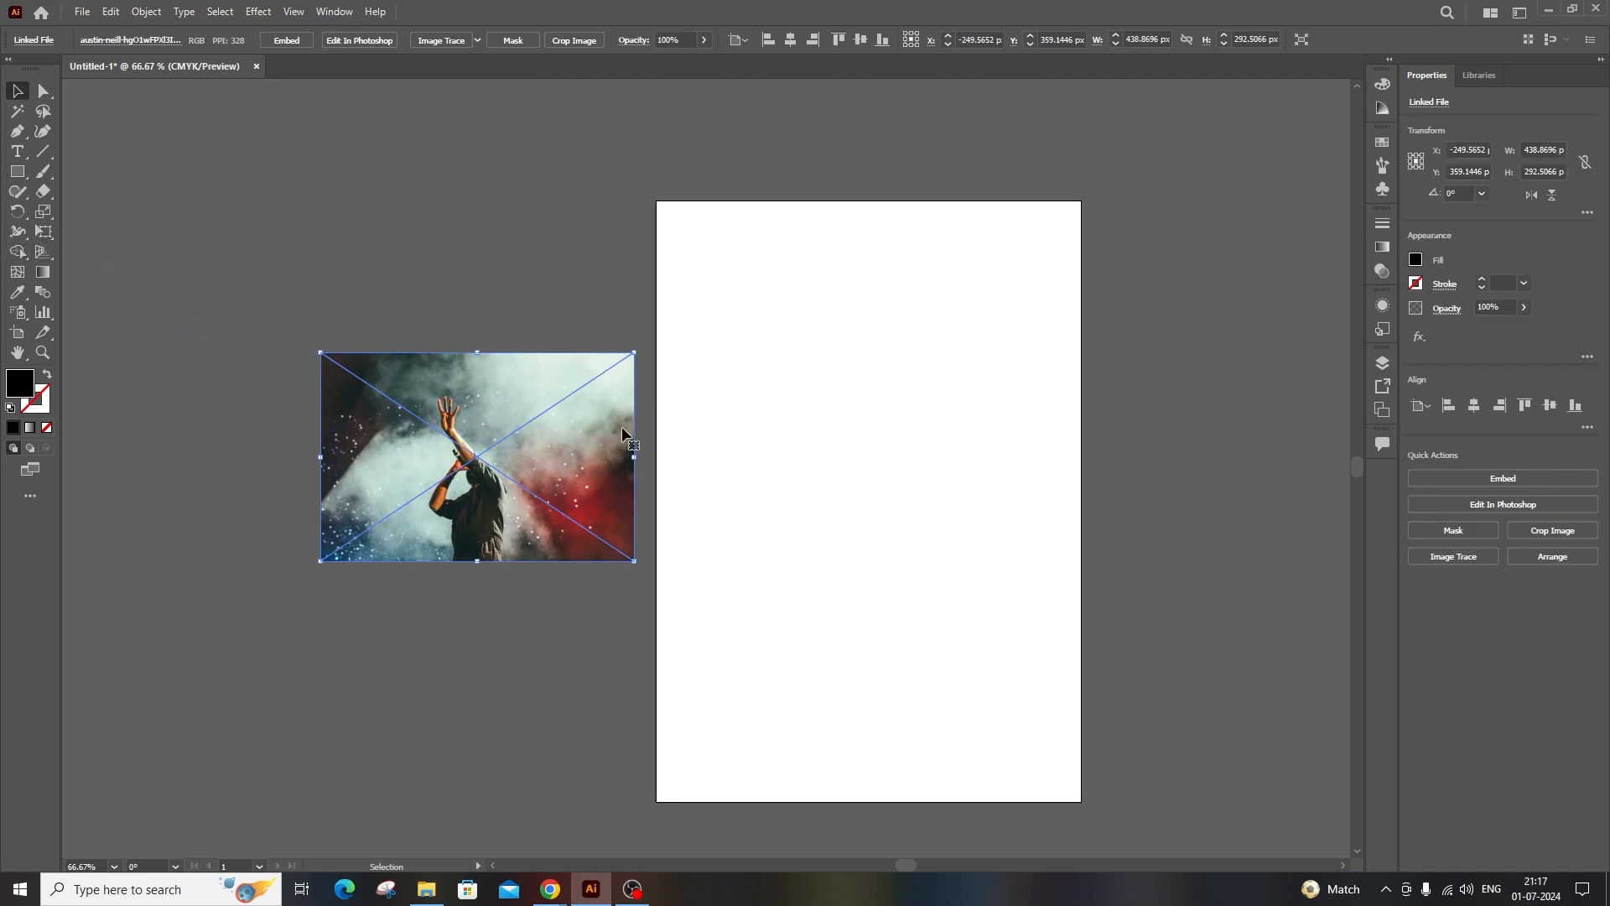
{"action": "left_click", "coordinate": [17, 171]}
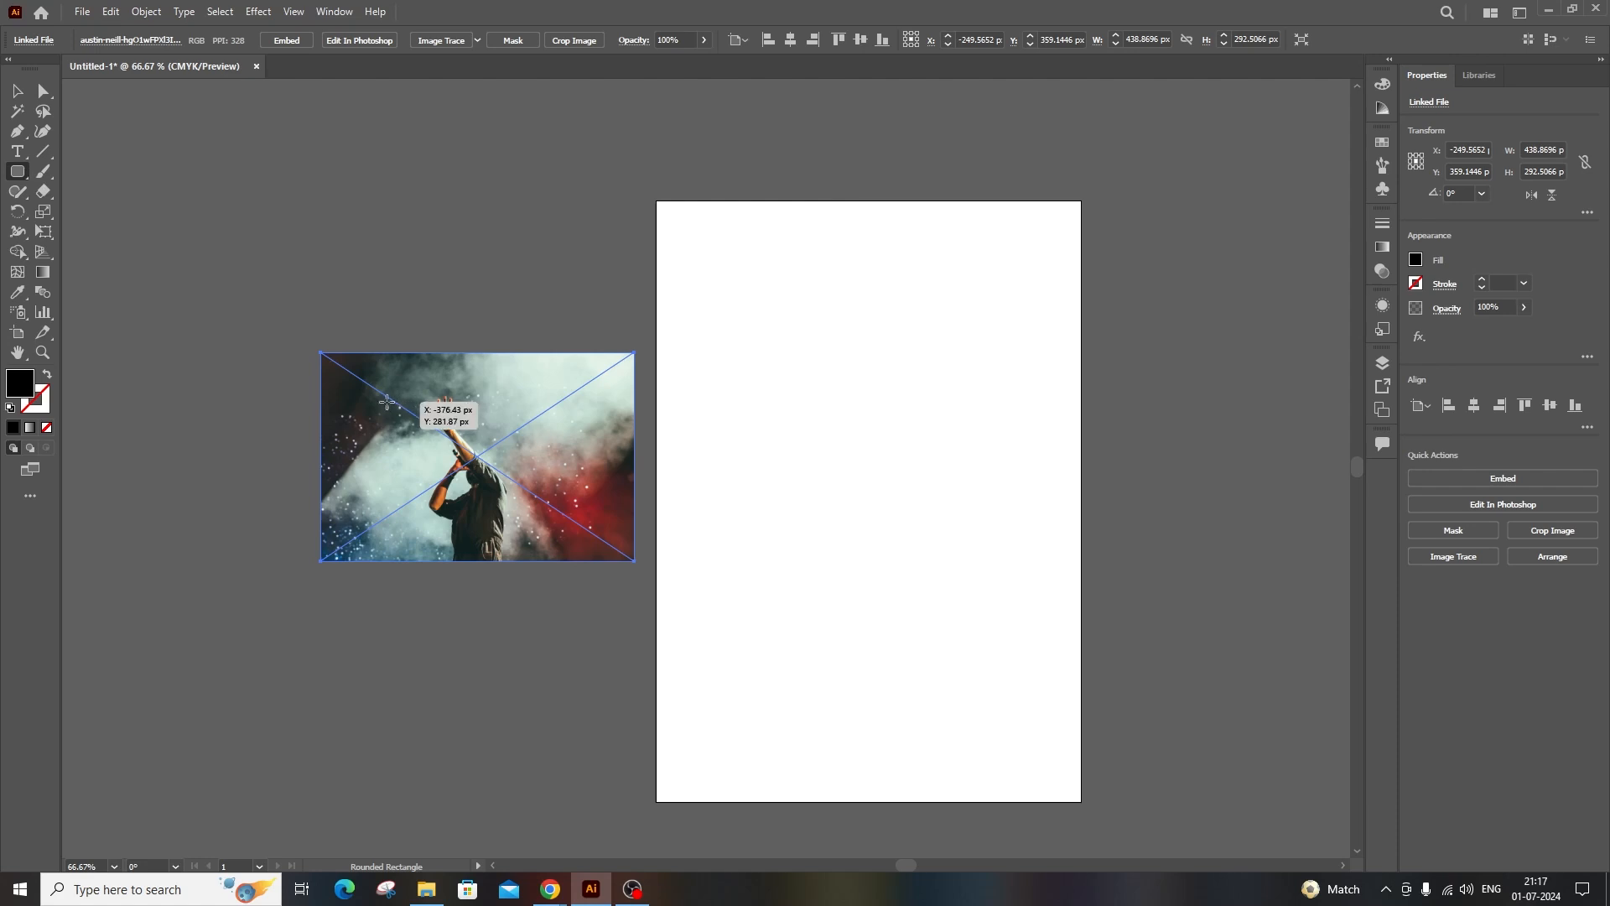
{"action": "left_click_drag", "start_coordinate": [387, 400], "coordinate": [572, 584]}
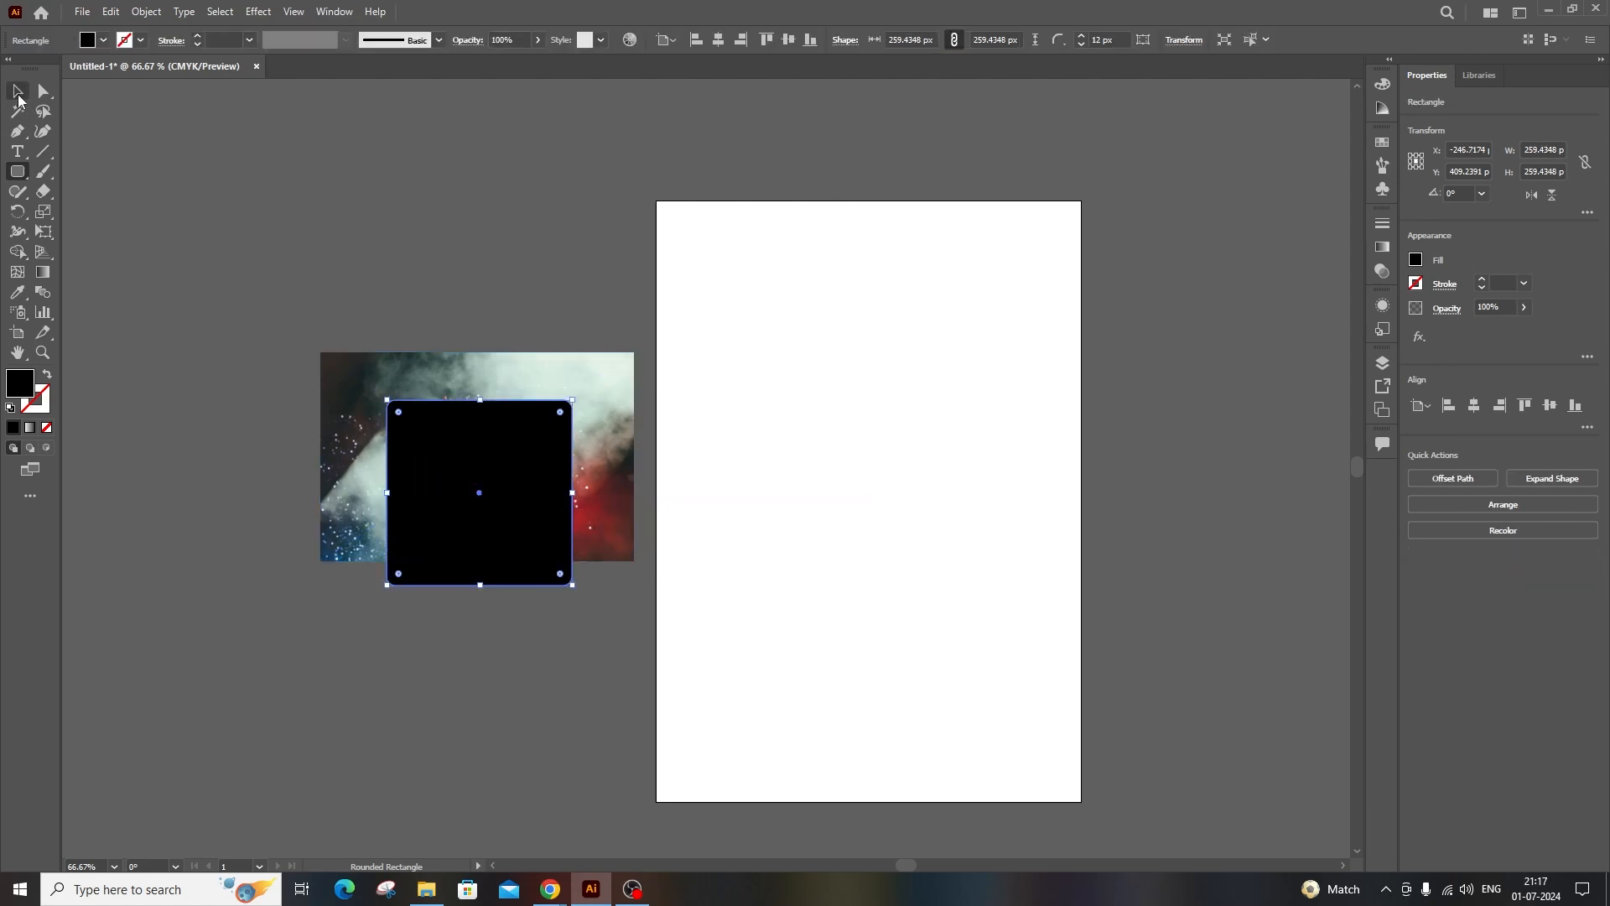
{"action": "left_click", "coordinate": [17, 90]}
{"action": "left_click_drag", "start_coordinate": [506, 470], "coordinate": [505, 440]}
Try masking the photo with the rounded square, and undo the clipping mask.
{"action": "key", "text": "ctrl+a"}
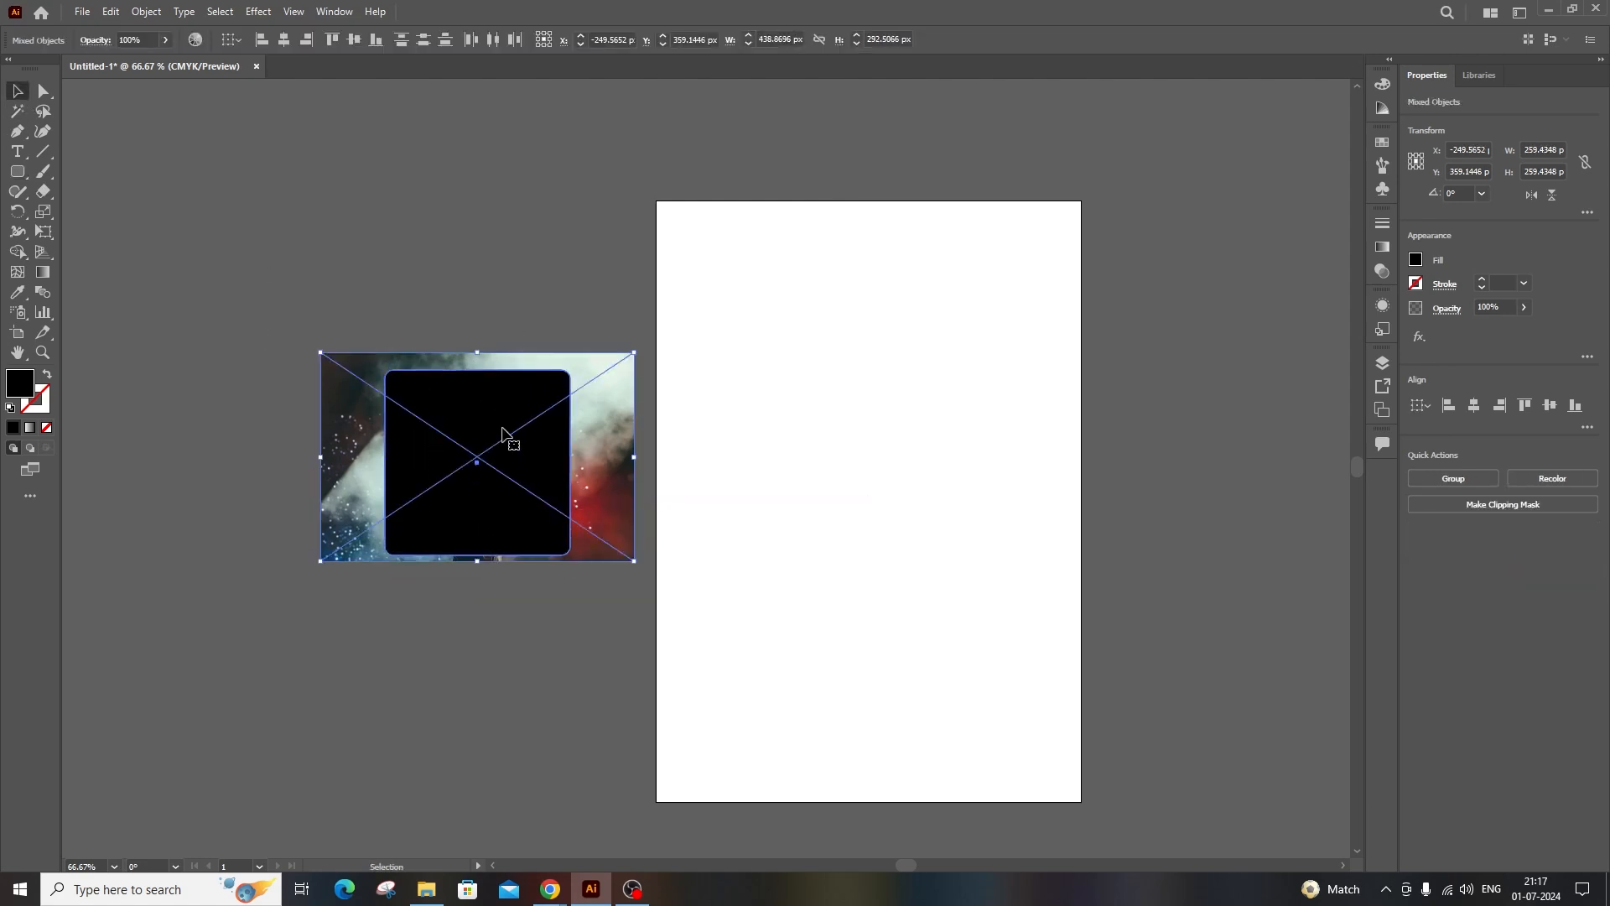
{"action": "right_click", "coordinate": [503, 422]}
{"action": "left_click", "coordinate": [550, 568]}
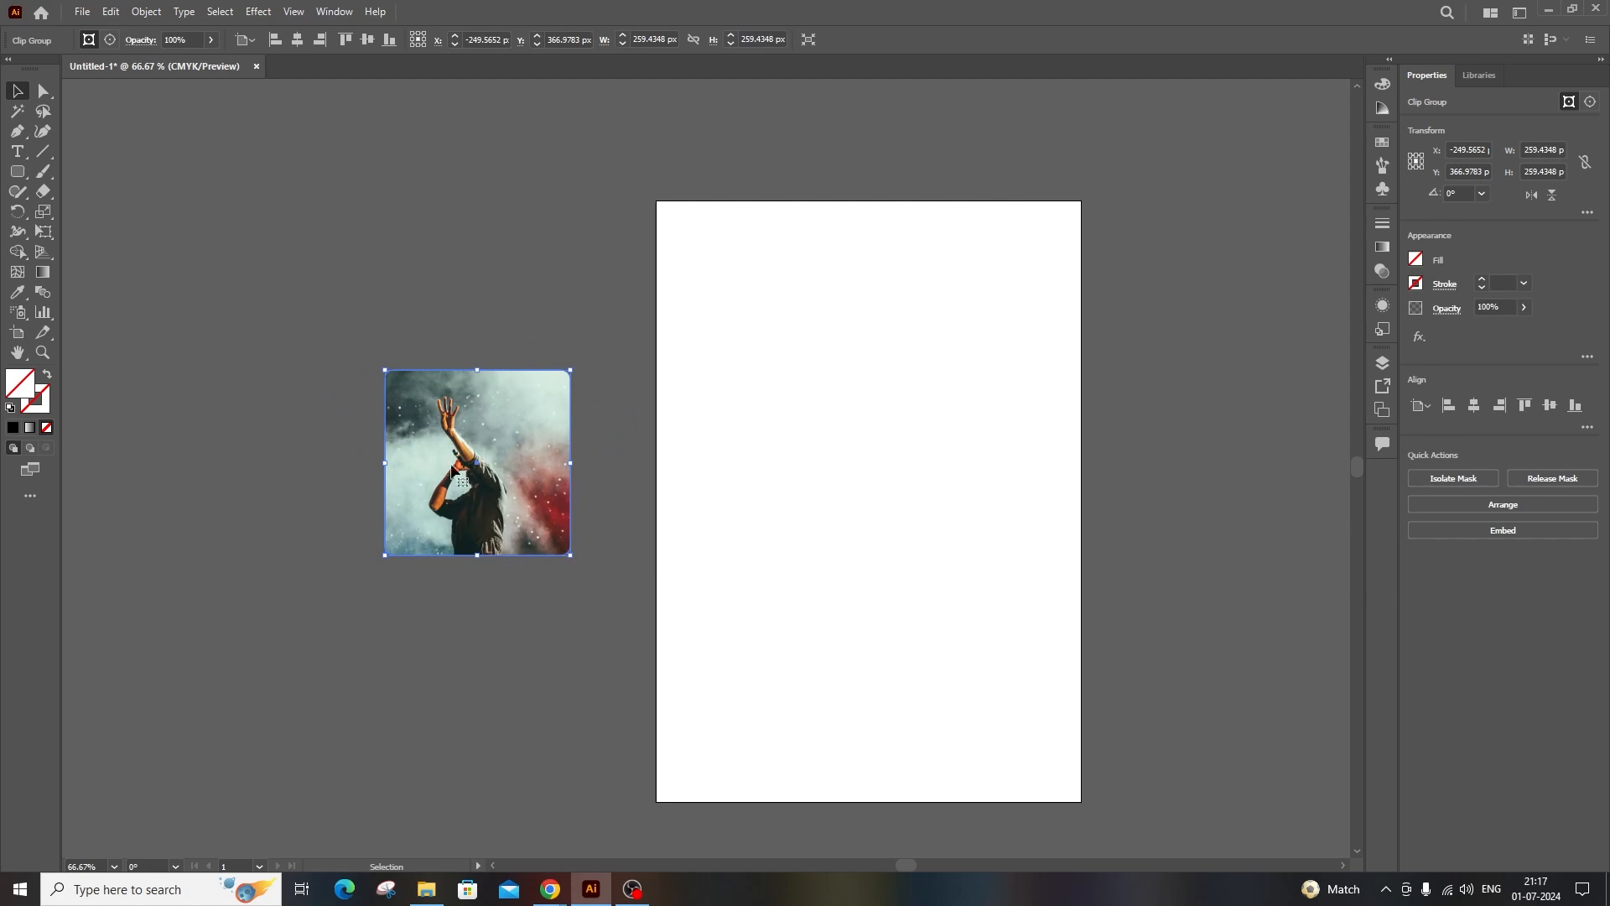
{"action": "key", "text": "ctrl+z"}
{"action": "key", "text": "ctrl+shift+a"}
Narrow the rounded square to a bar about 78 px wide and duplicate it sideways into four evenly spaced bars.
{"action": "left_click", "coordinate": [466, 541]}
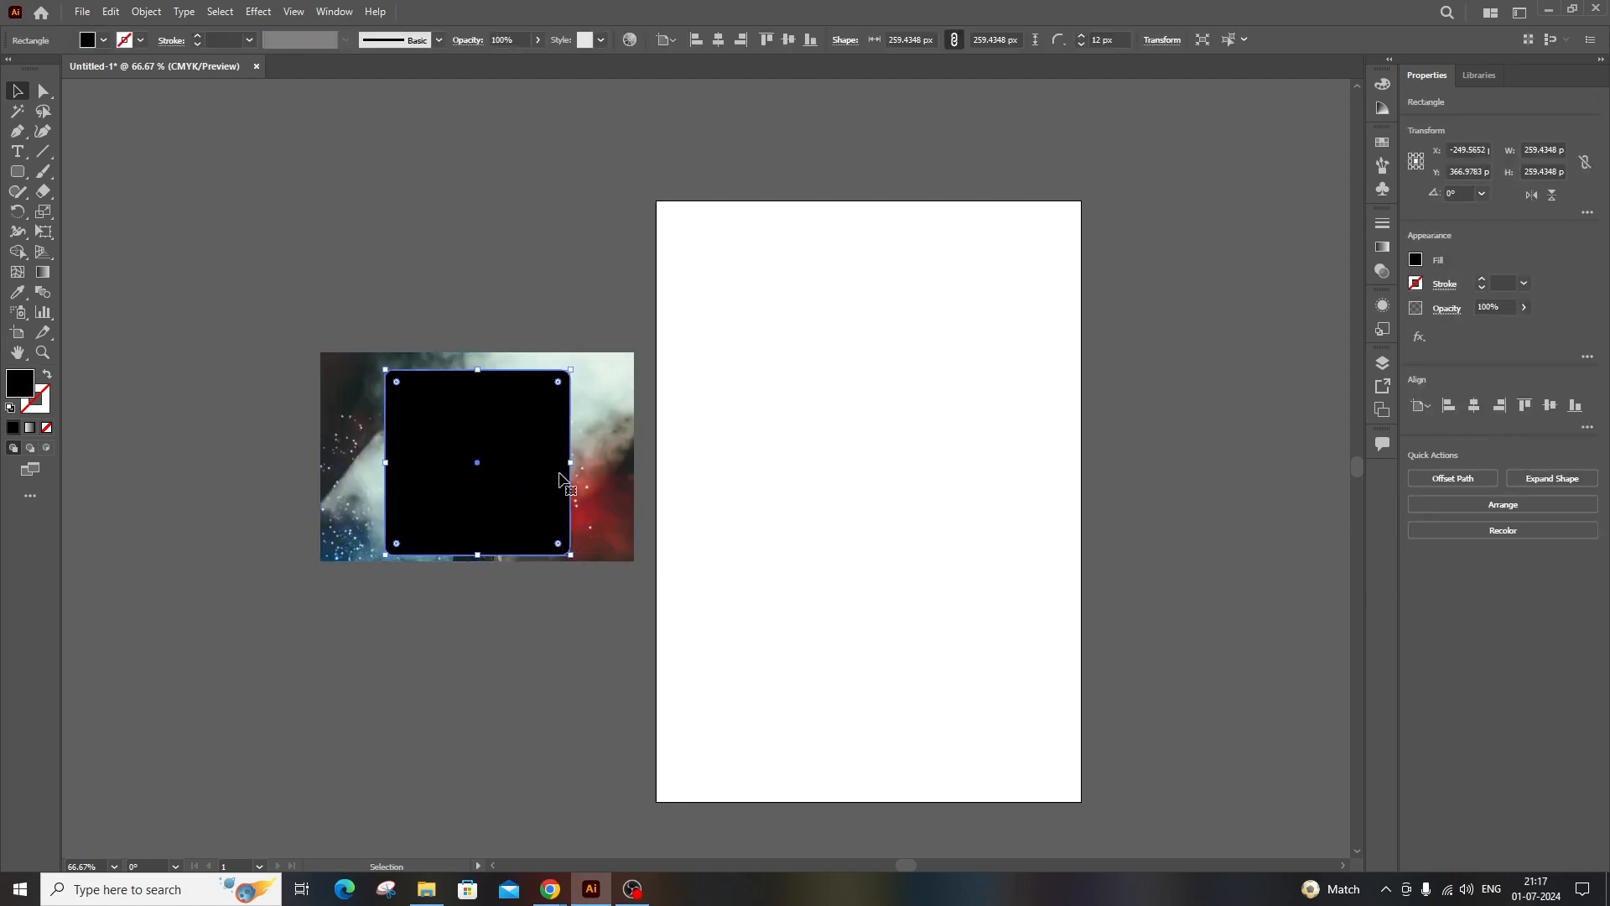
{"action": "left_click_drag", "start_coordinate": [570, 463], "coordinate": [491, 482]}
{"action": "key", "text": "ctrl+d"}
{"action": "key", "text": "ctrl+d"}
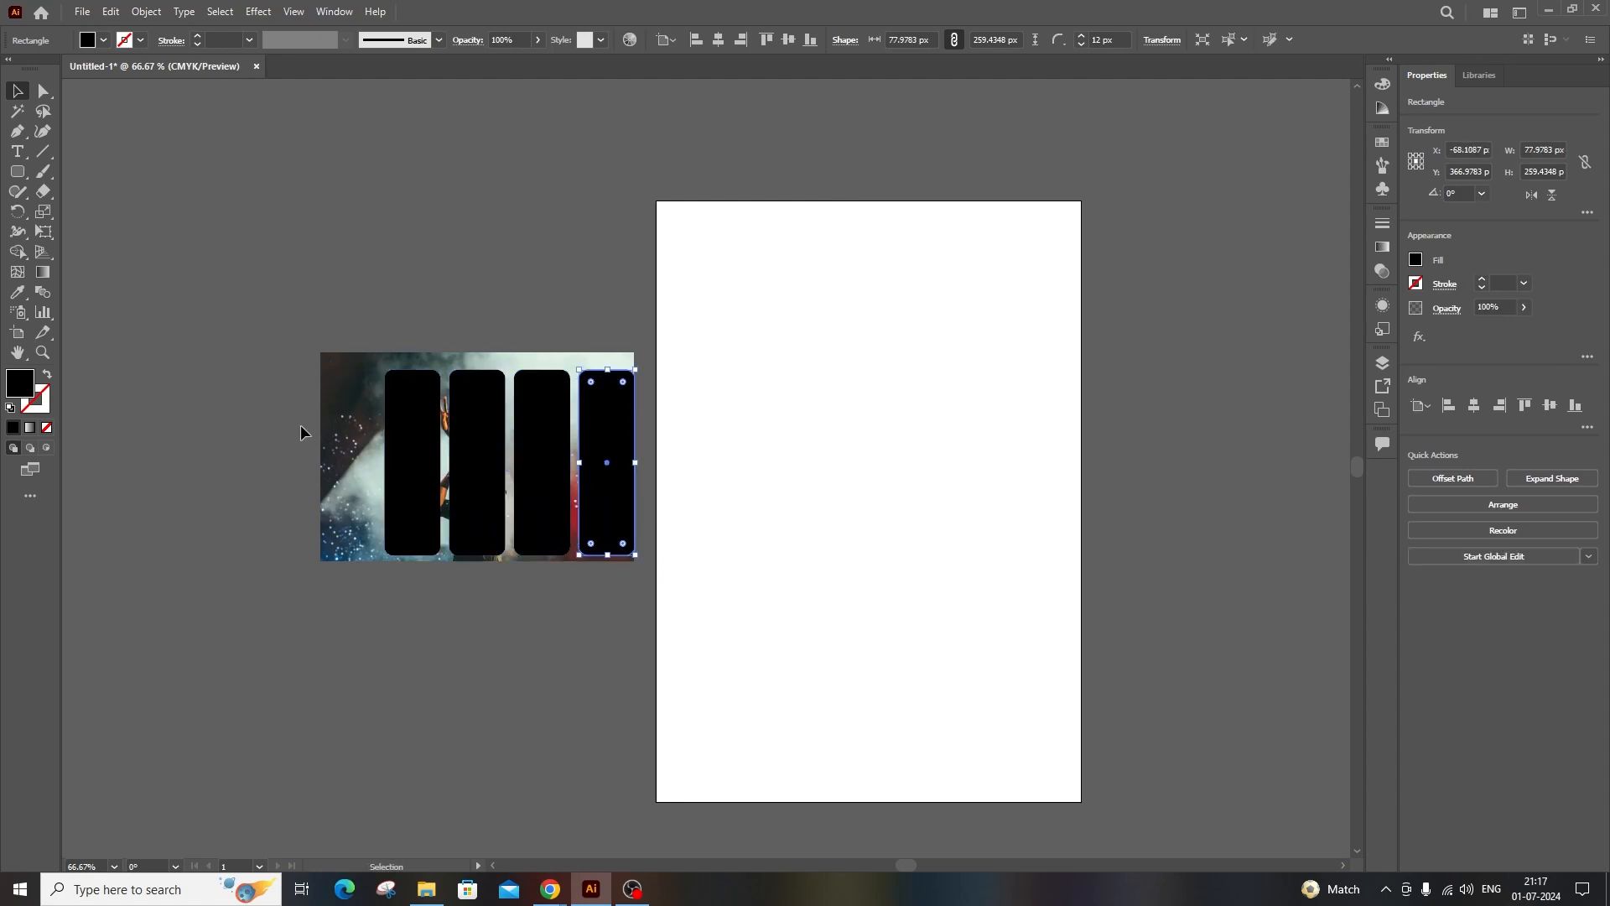
Group the four black bars and move the group so it sits centred over the photo.
{"action": "left_click", "coordinate": [304, 429]}
{"action": "left_click", "coordinate": [399, 438]}
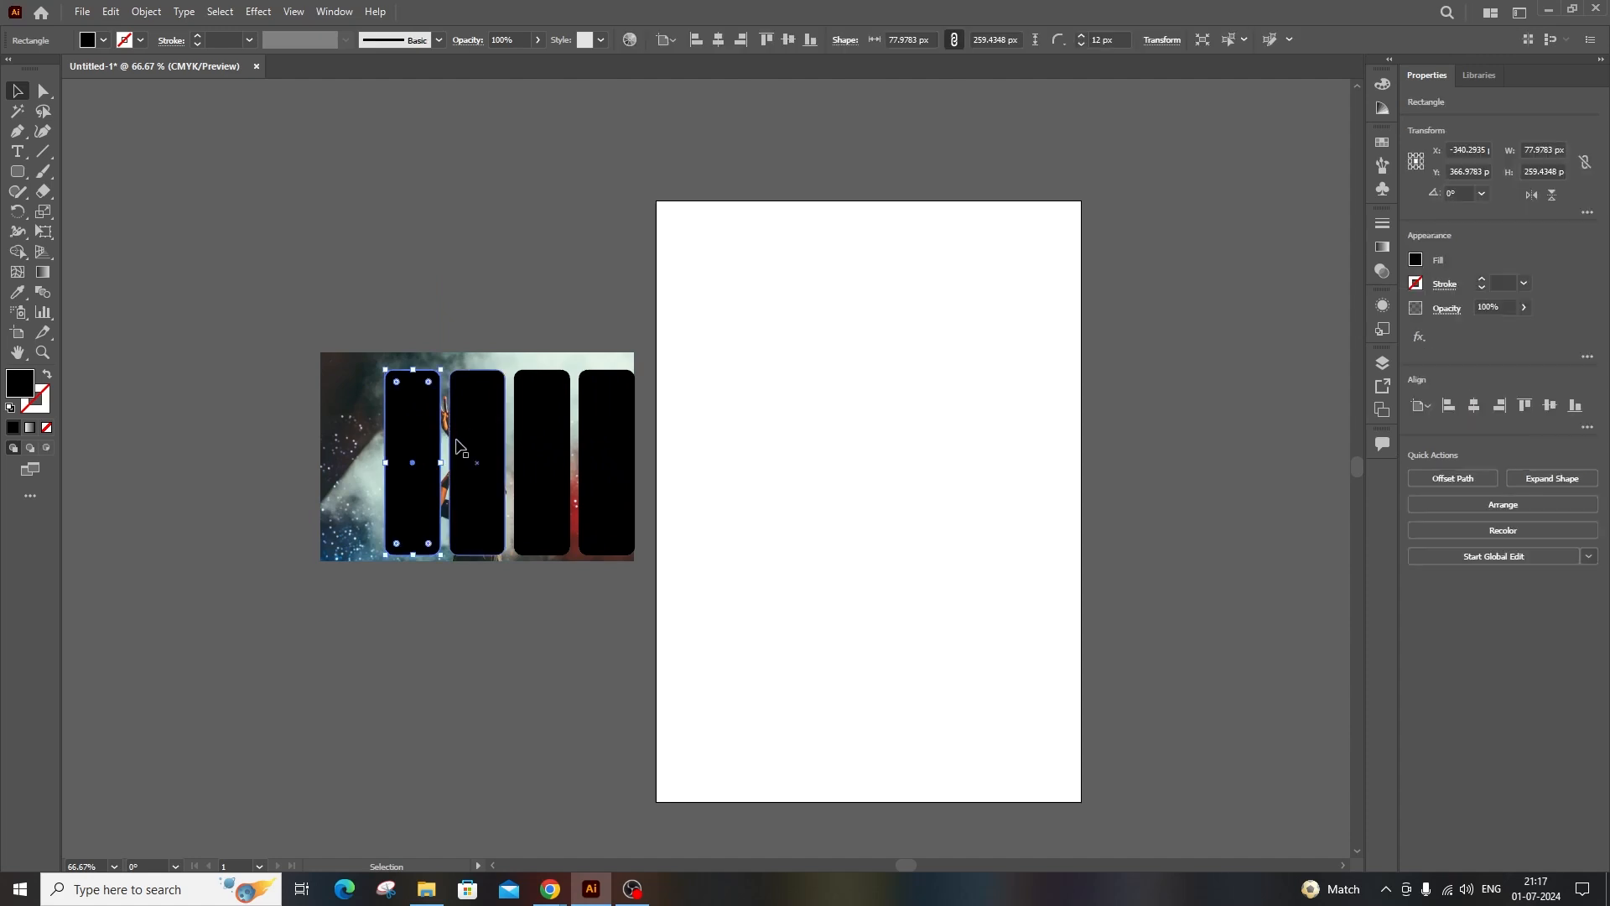
{"action": "left_click", "coordinate": [484, 459], "text": "shift"}
{"action": "left_click", "coordinate": [542, 457], "text": "shift"}
{"action": "left_click", "coordinate": [604, 452], "text": "shift"}
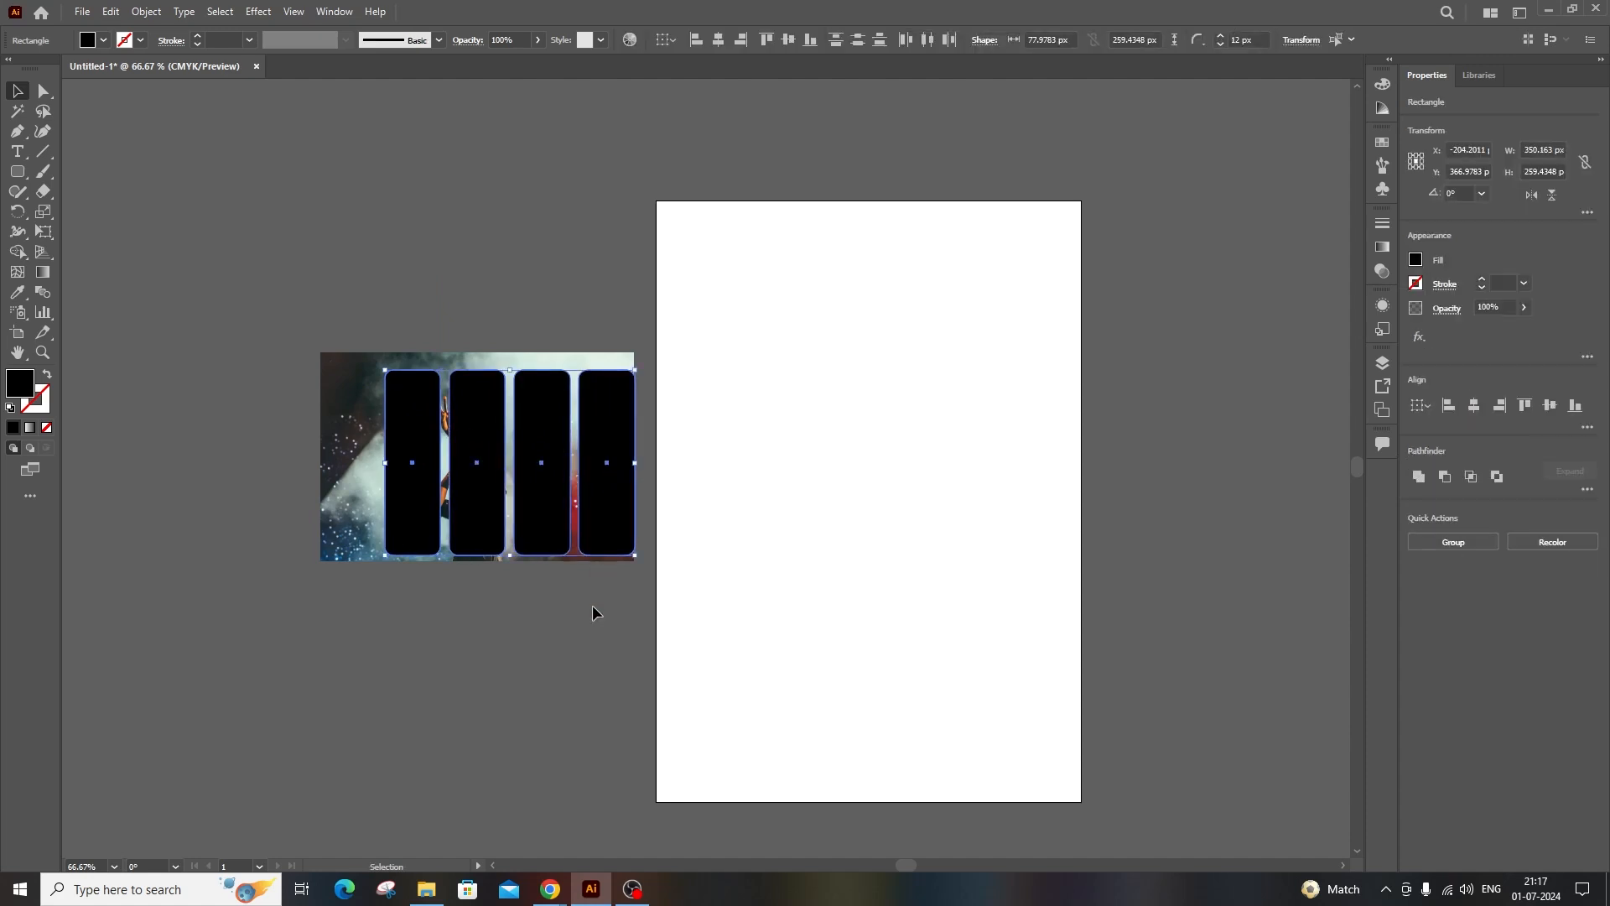
{"action": "key", "text": "ctrl+g"}
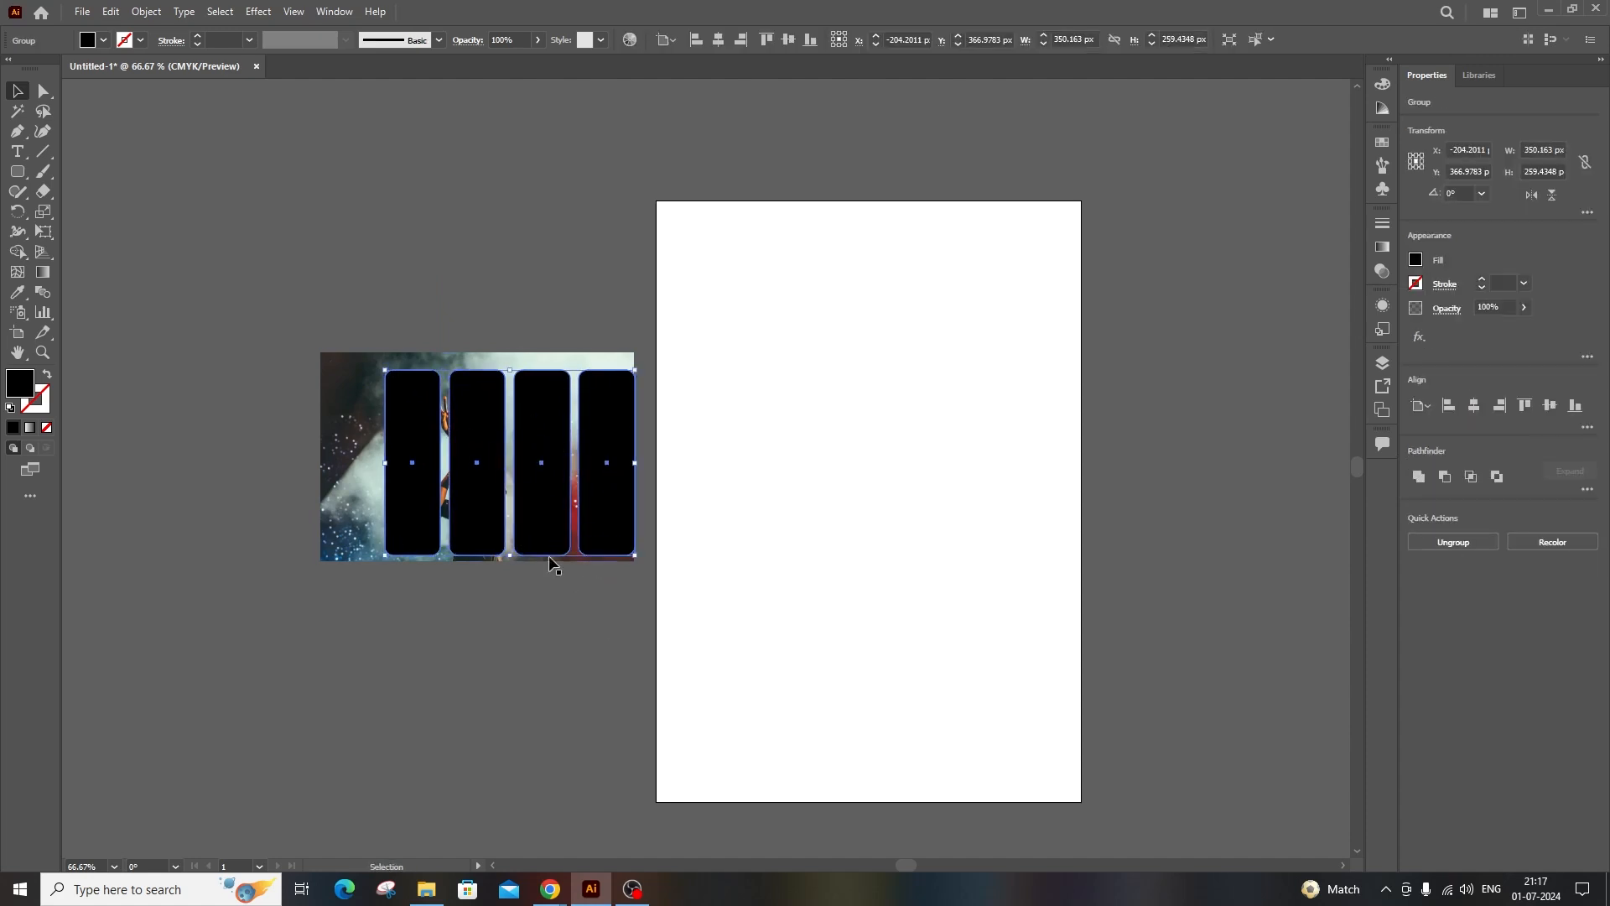
{"action": "left_click_drag", "start_coordinate": [396, 319], "coordinate": [603, 575]}
{"action": "left_click", "coordinate": [513, 584]}
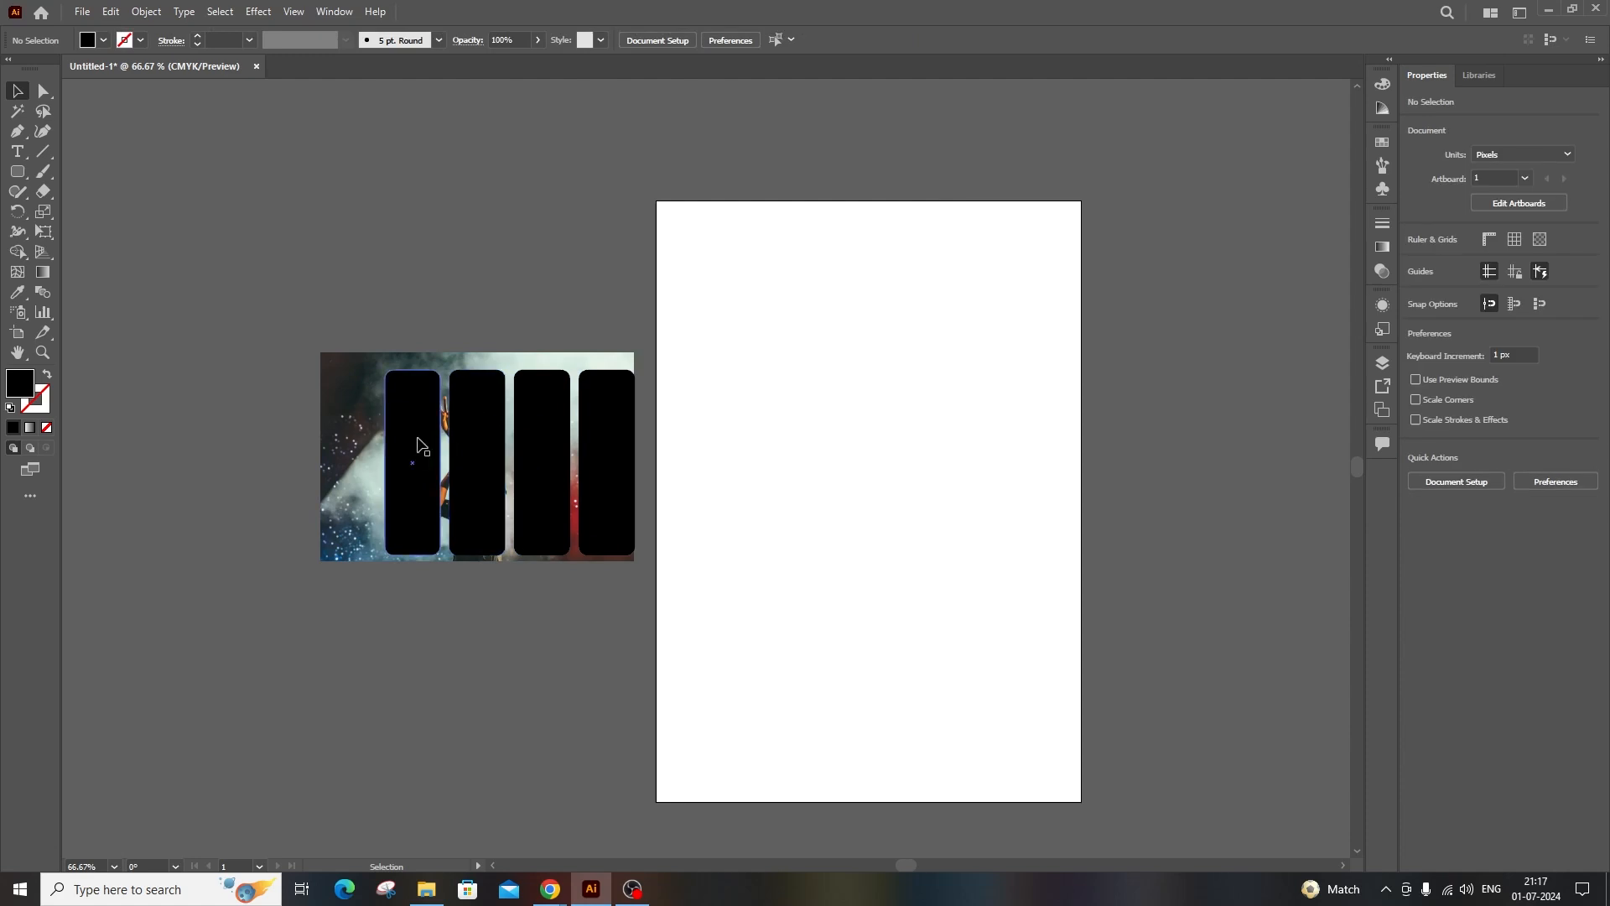
{"action": "mouse_move", "coordinate": [491, 443]}
{"action": "left_mouse_down"}
{"action": "mouse_move", "coordinate": [431, 421]}
{"action": "mouse_move", "coordinate": [484, 423]}
{"action": "left_mouse_up"}
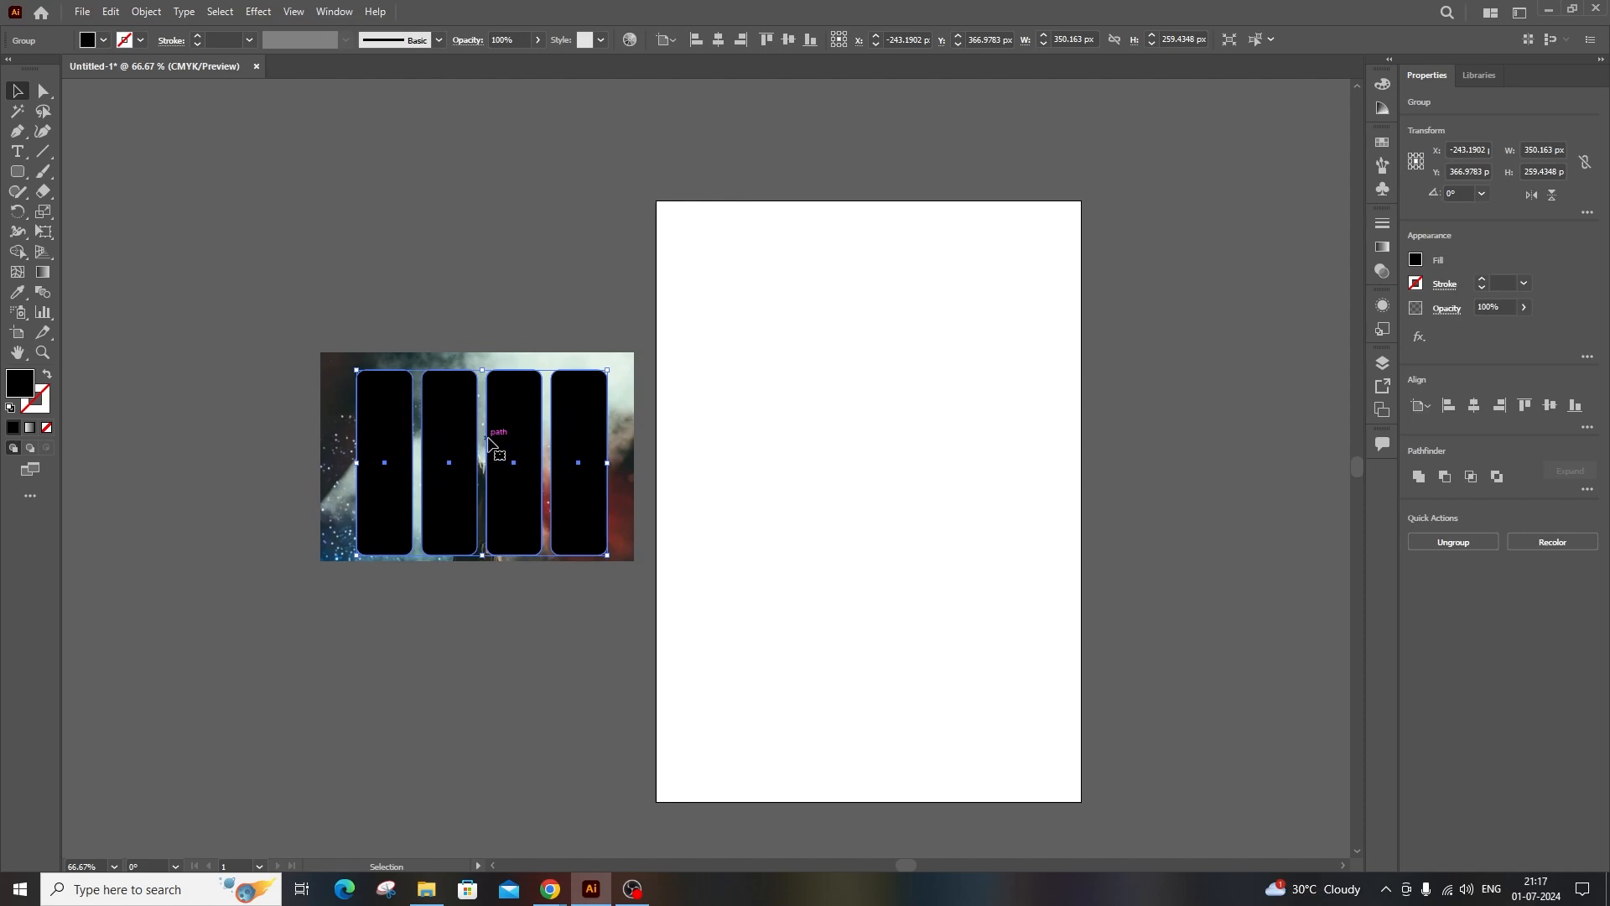
{"action": "left_click", "coordinate": [500, 602]}
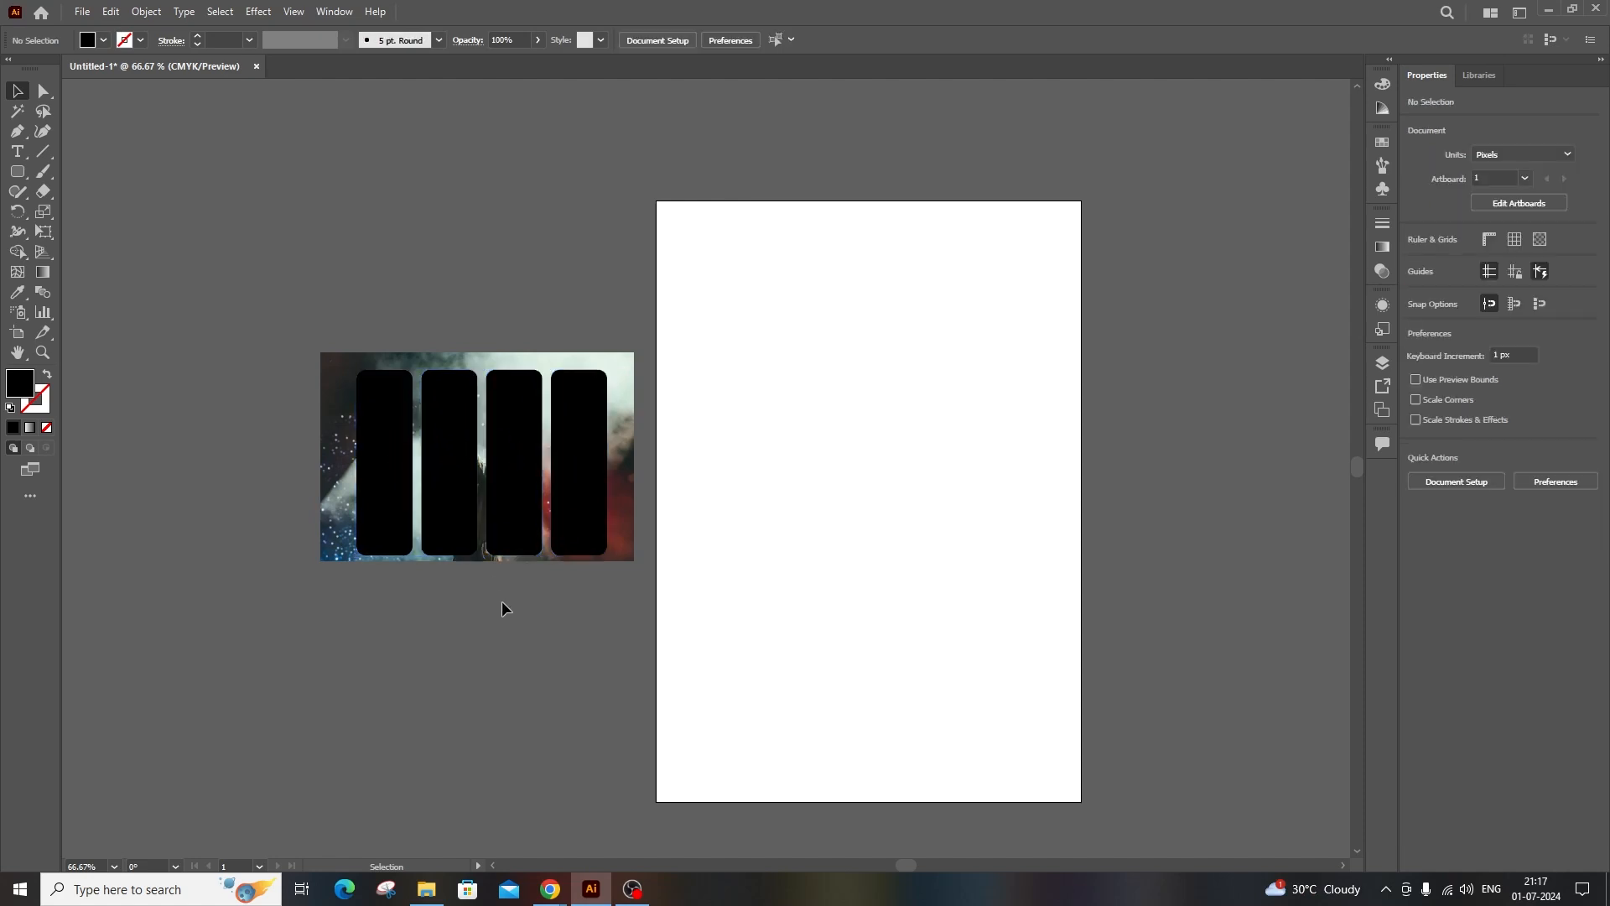
Try masking the photo with the grouped bars, and undo the clipping mask.
{"action": "left_click_drag", "start_coordinate": [521, 615], "coordinate": [388, 362]}
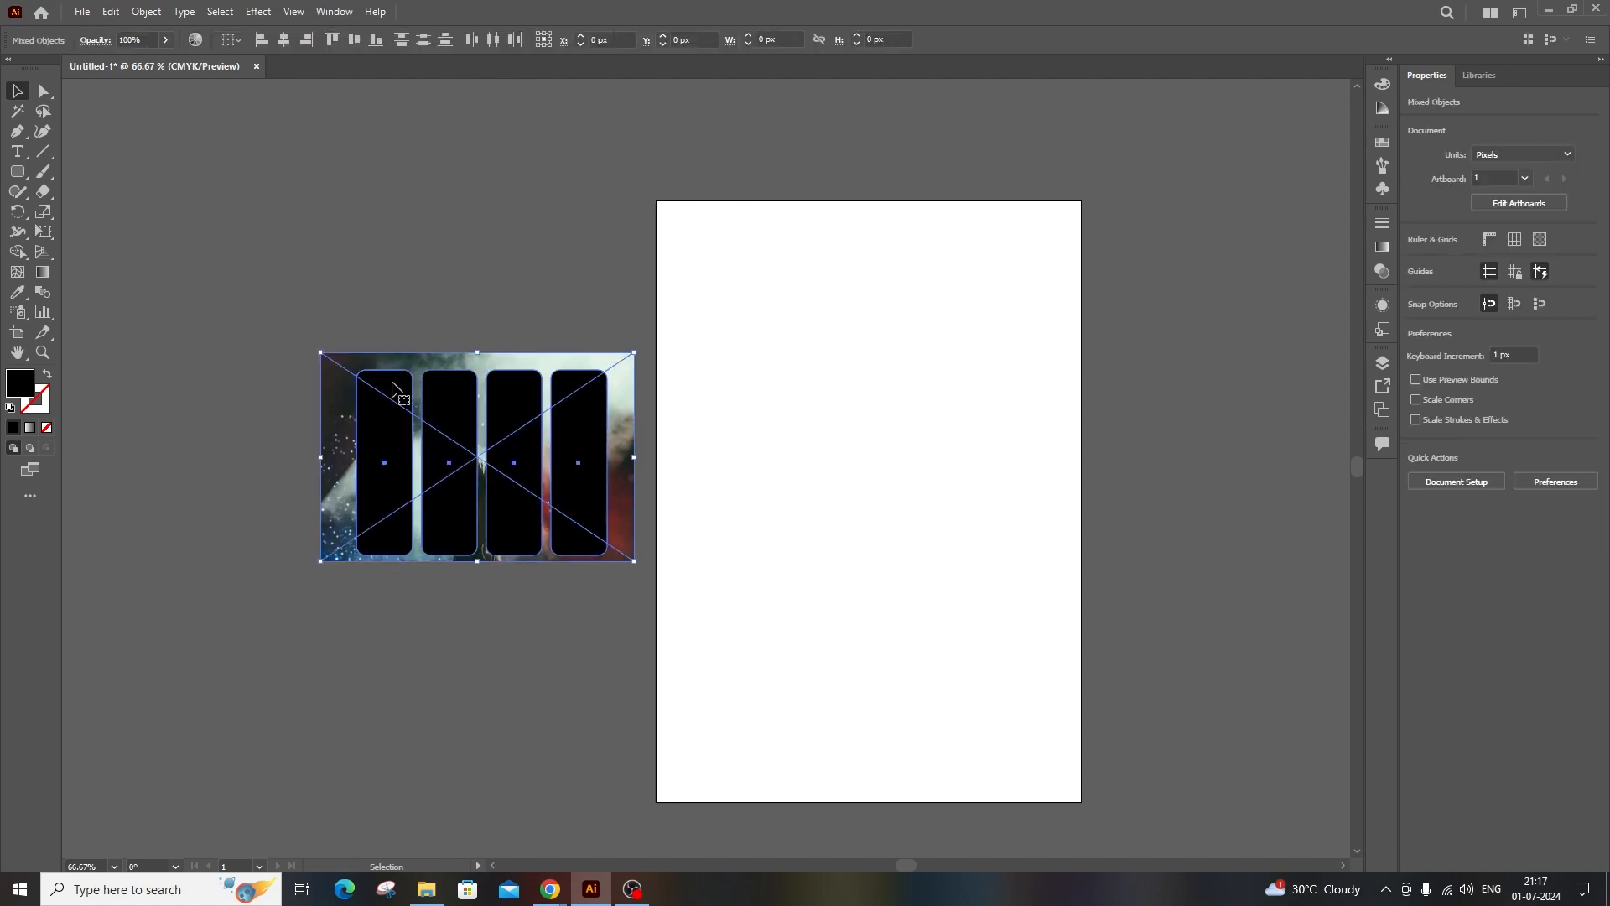
{"action": "right_click", "coordinate": [467, 493]}
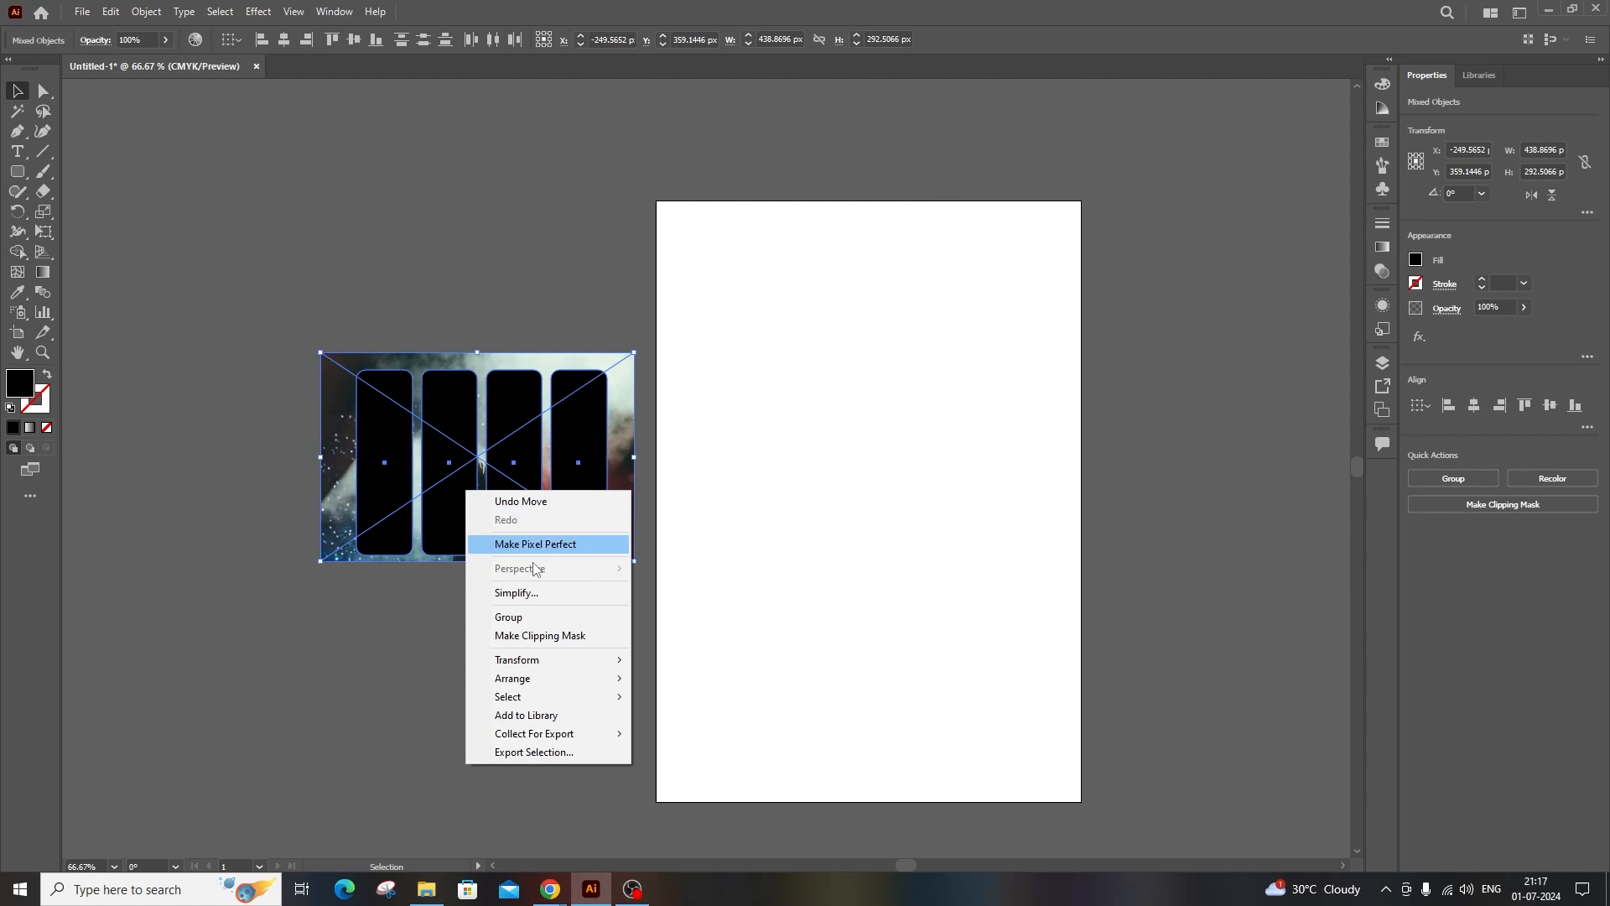
{"action": "left_click", "coordinate": [537, 636]}
{"action": "left_click", "coordinate": [484, 628]}
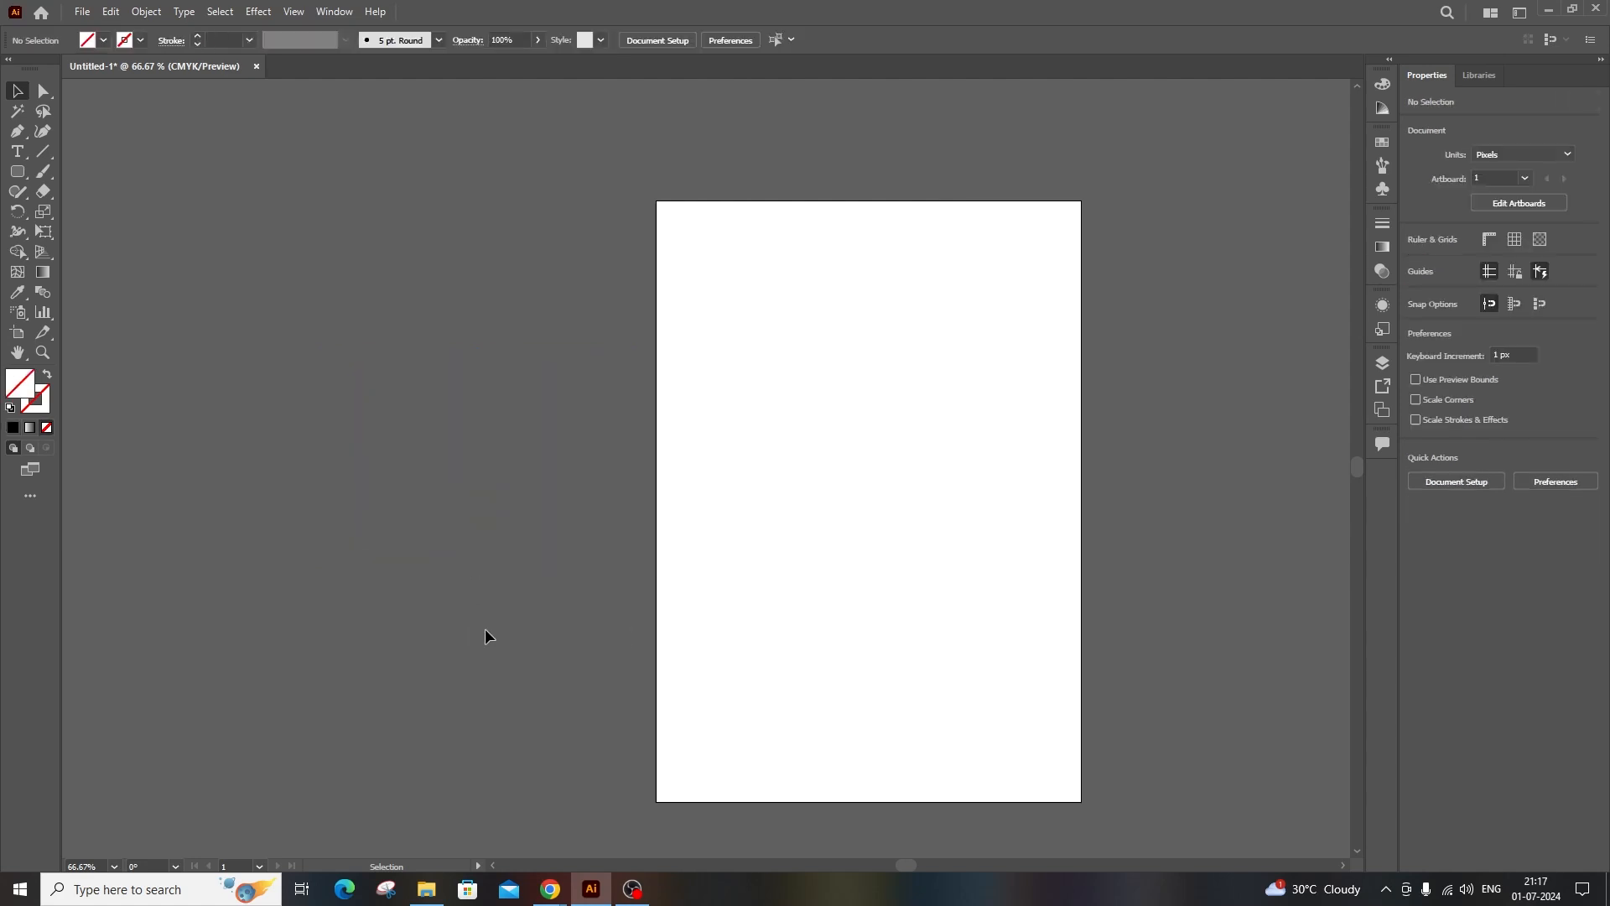
{"action": "key", "text": "ctrl+z"}
{"action": "left_click", "coordinate": [485, 627]}
Ungroup the four black bars over the photo.
{"action": "right_click", "coordinate": [457, 501]}
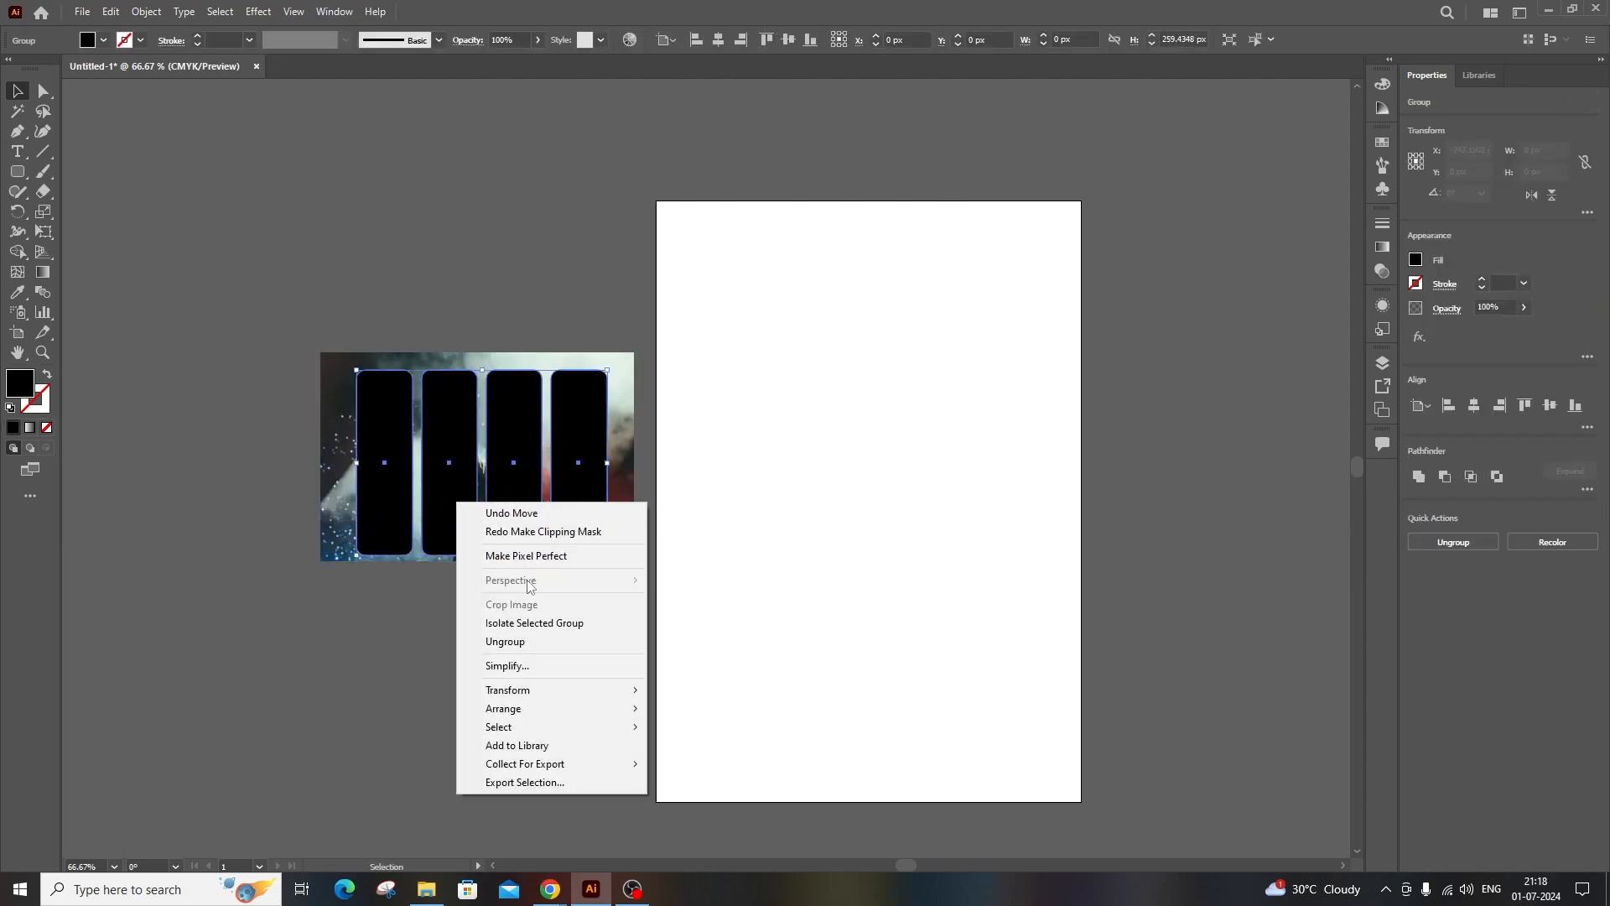
{"action": "left_click", "coordinate": [523, 645]}
{"action": "left_click", "coordinate": [435, 624]}
Combine the four separate bars into a single compound path.
{"action": "left_click", "coordinate": [388, 466]}
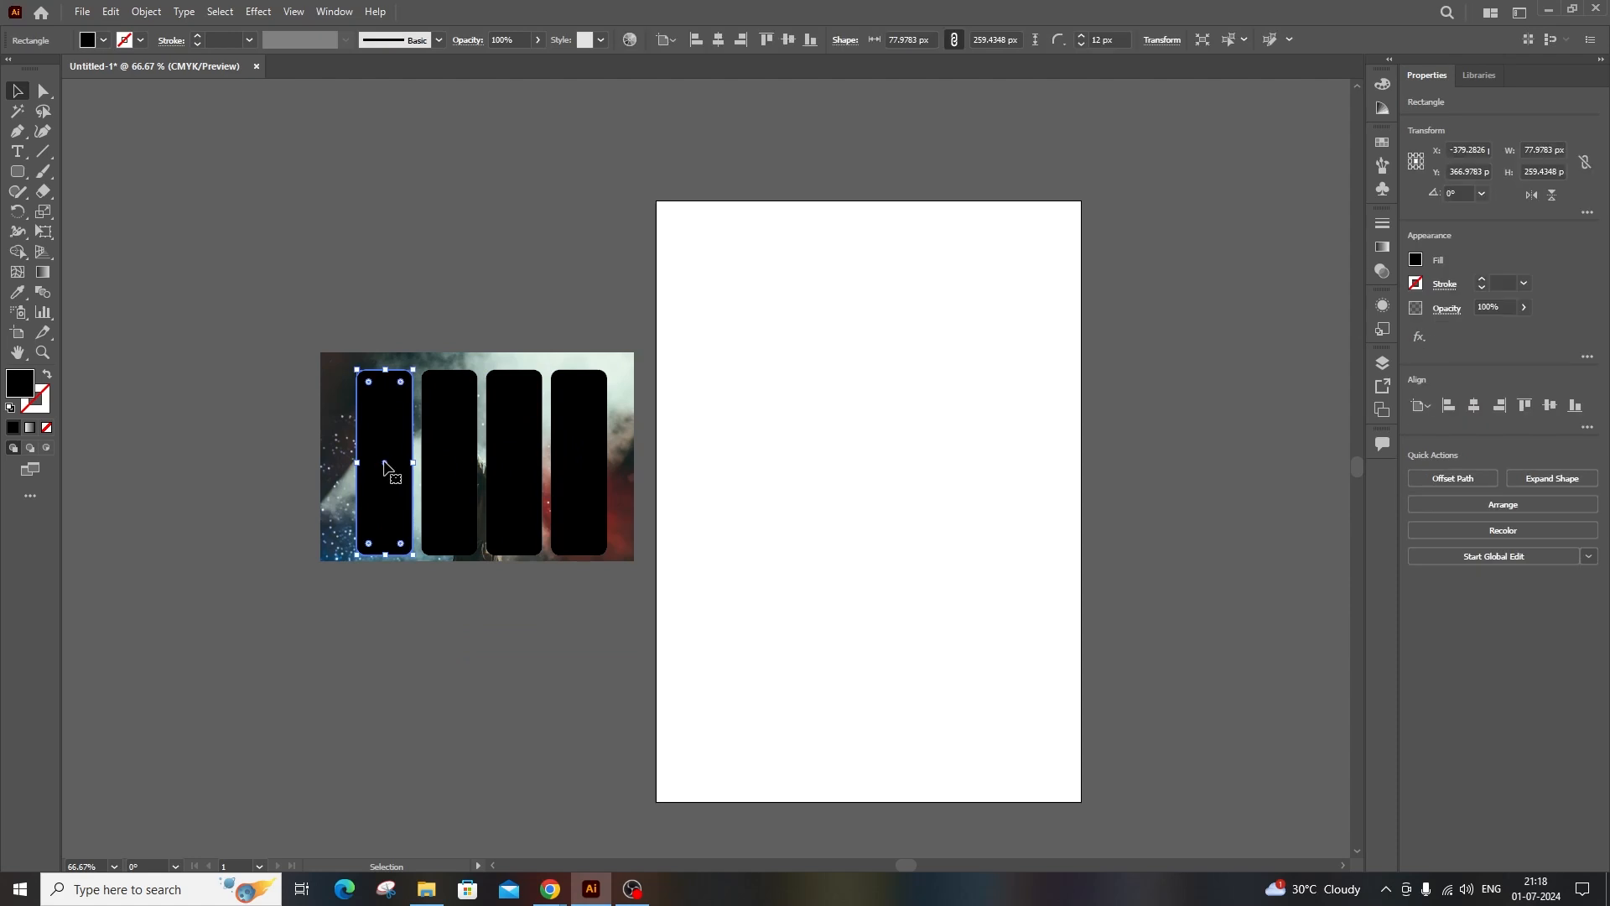
{"action": "left_click", "coordinate": [457, 461], "text": "shift"}
{"action": "left_click", "coordinate": [517, 450], "text": "shift"}
{"action": "left_click", "coordinate": [567, 450], "text": "shift"}
{"action": "right_click", "coordinate": [570, 441]}
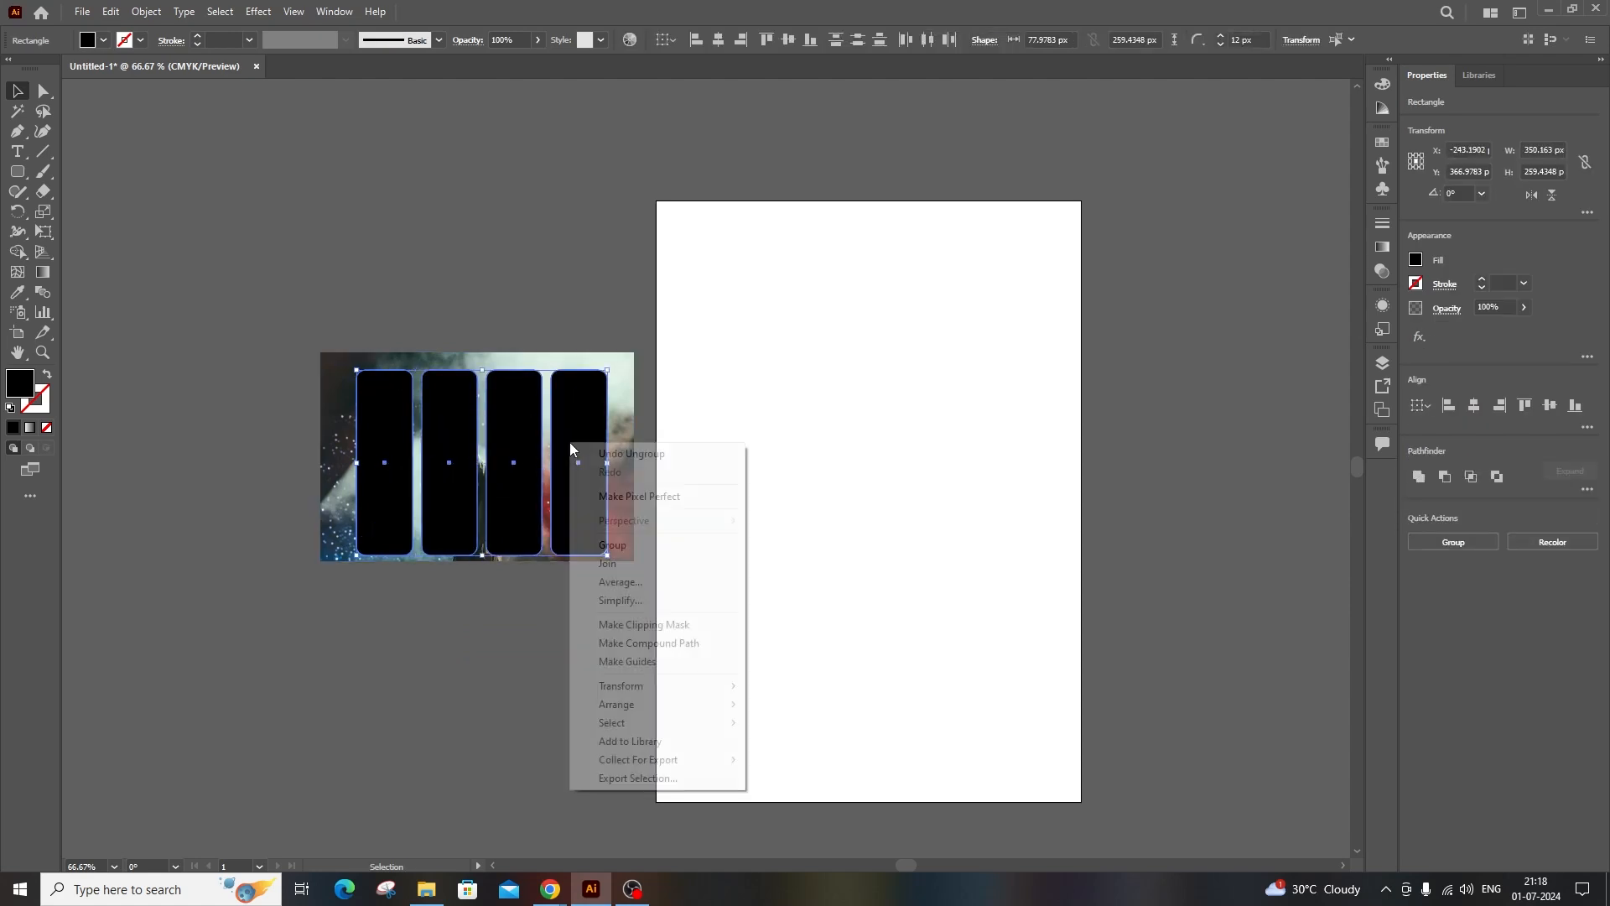
{"action": "left_click", "coordinate": [603, 647]}
{"action": "left_click", "coordinate": [475, 603]}
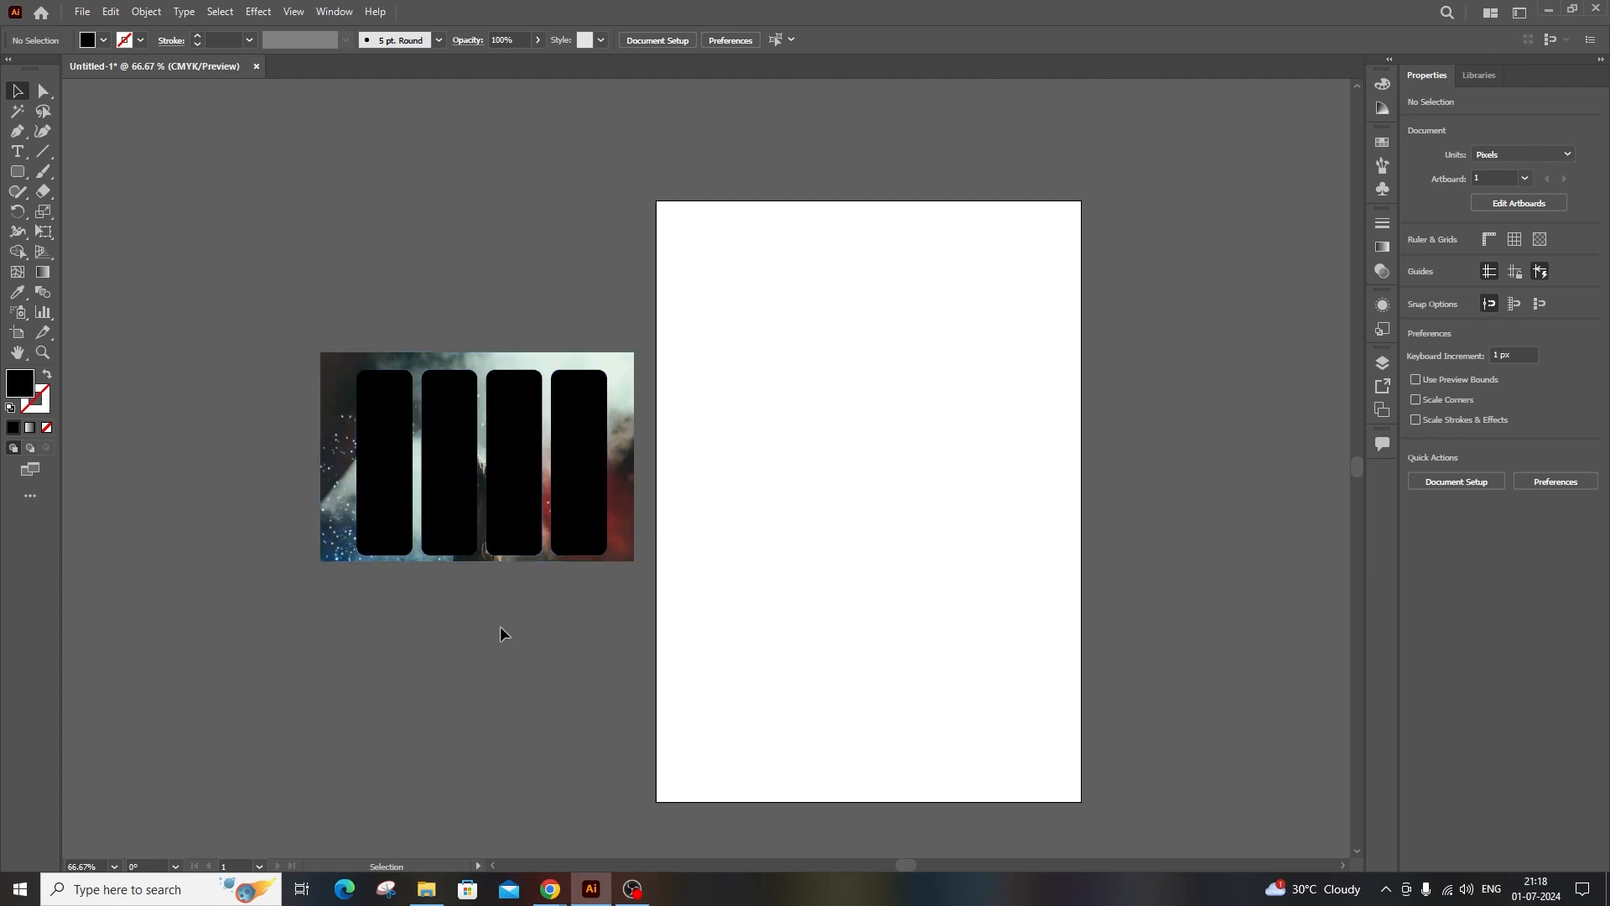
Make a clipping mask from the photo and the four-bar compound path.
{"action": "left_click_drag", "start_coordinate": [445, 600], "coordinate": [449, 424]}
{"action": "right_click", "coordinate": [451, 453]}
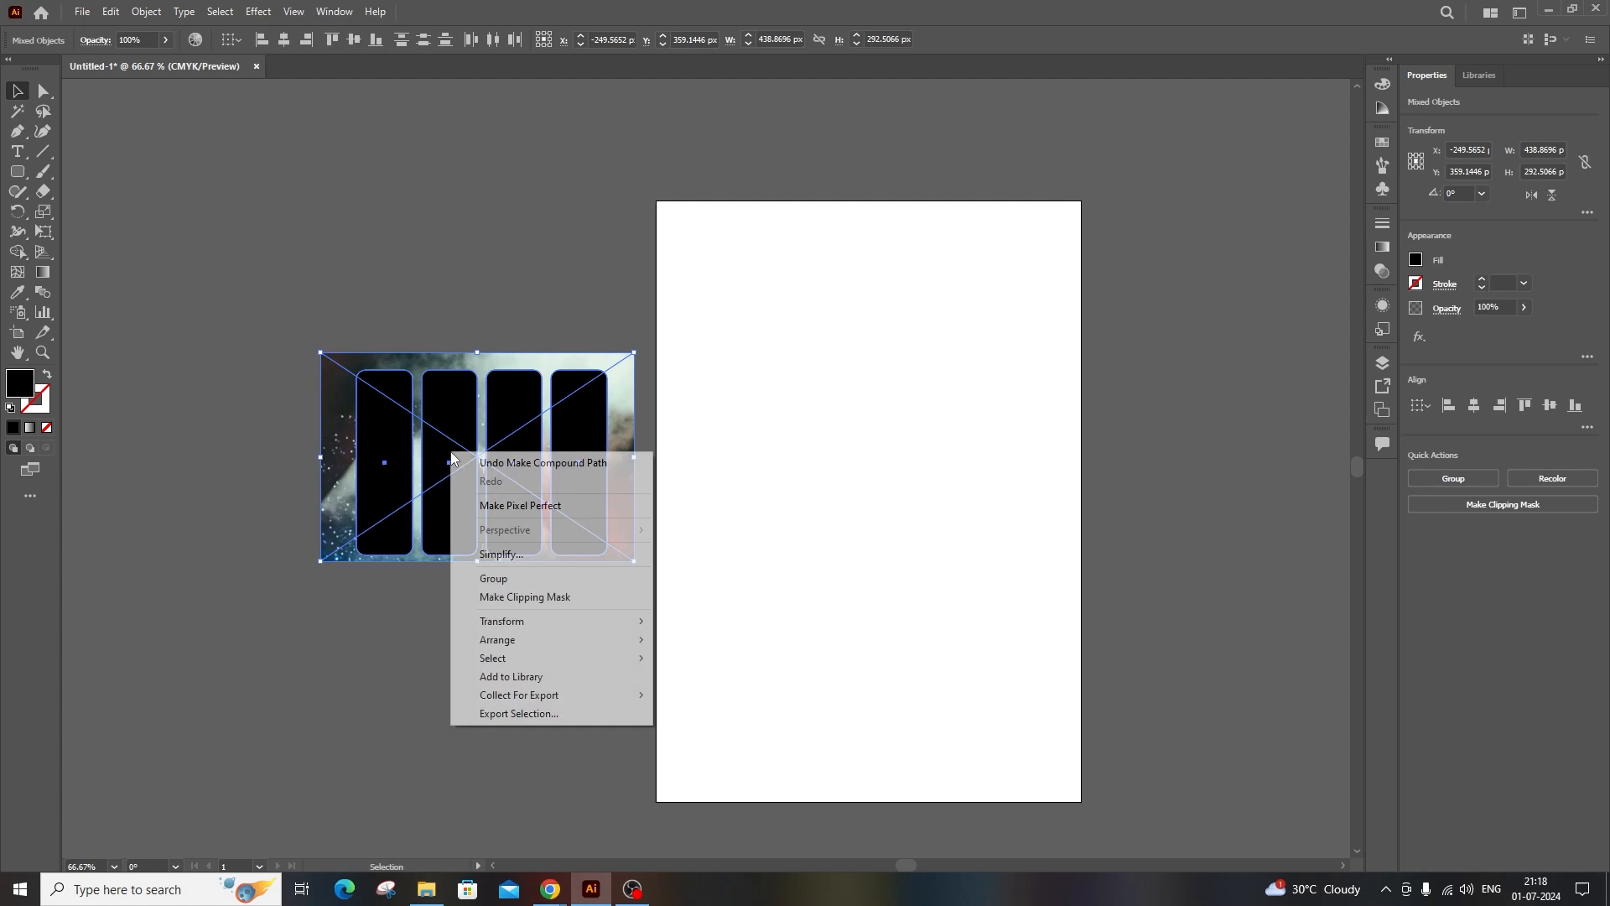
{"action": "left_click", "coordinate": [503, 597]}
{"action": "left_click", "coordinate": [481, 607]}
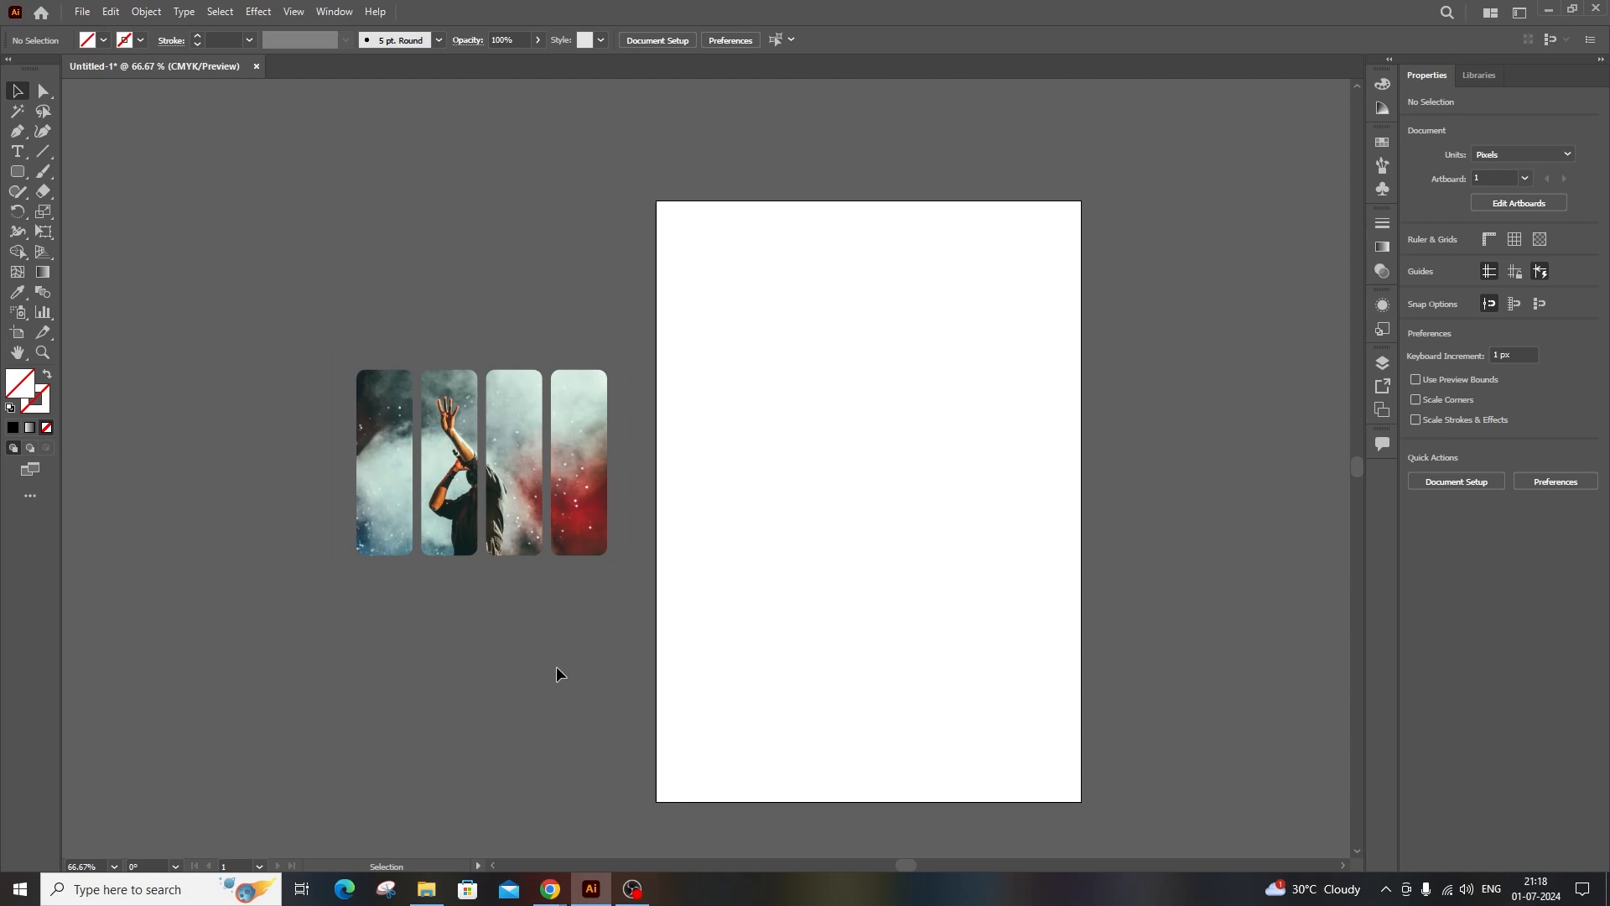
Delete the clipped photo from the canvas.
{"action": "left_click", "coordinate": [528, 550]}
{"action": "key", "text": "Delete"}
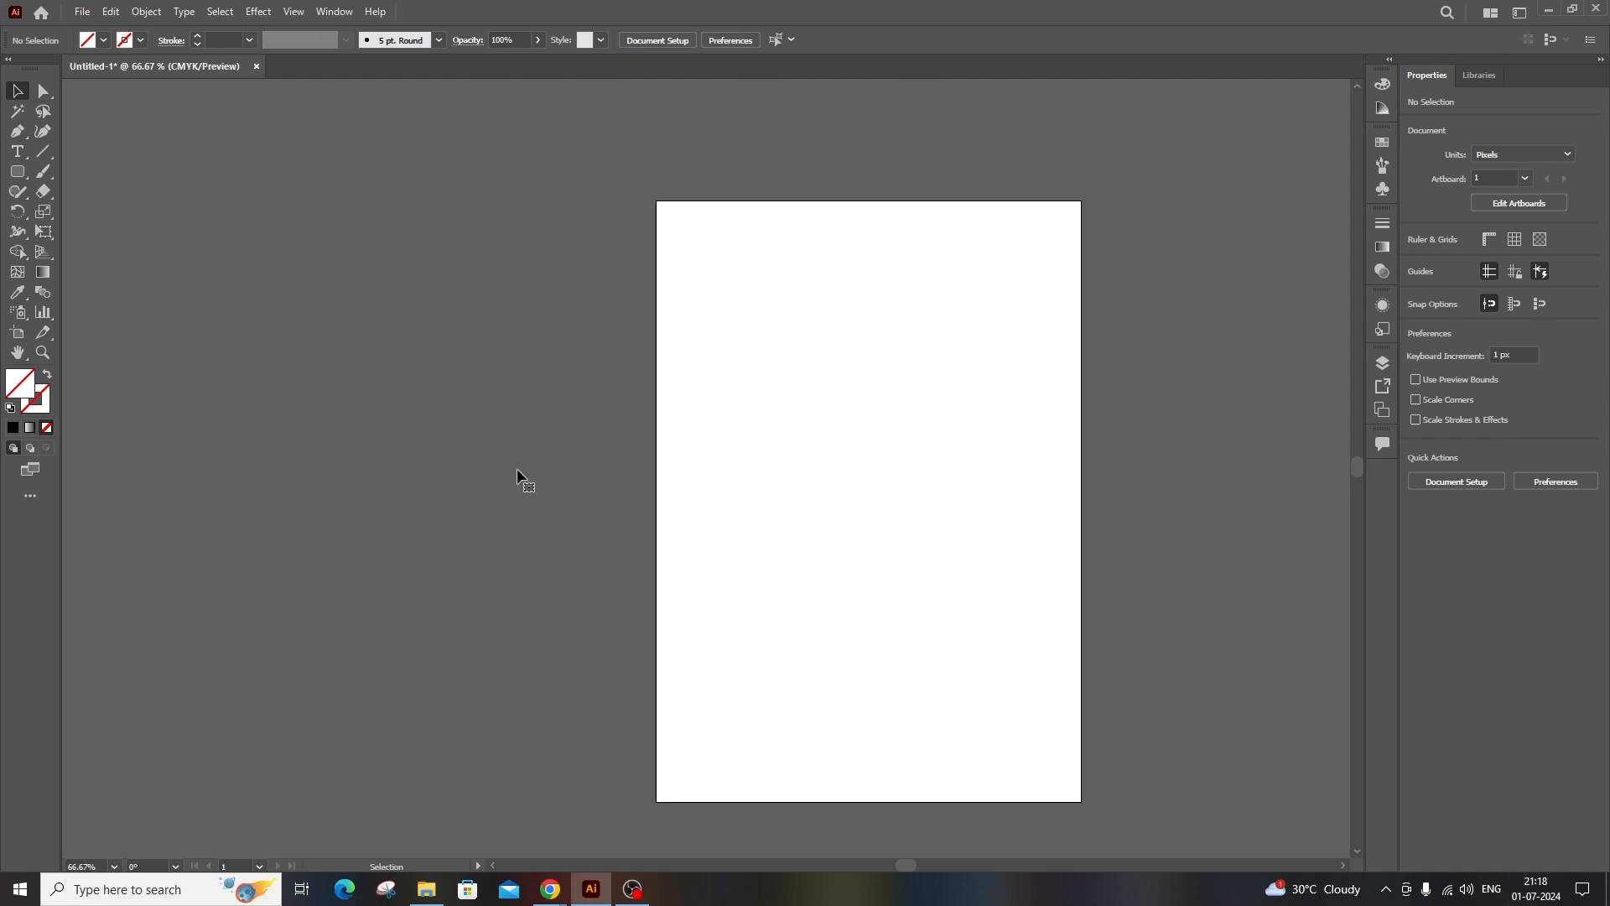
Place a line of placeholder point text near the top of the artboard, and delete it again.
{"action": "left_click", "coordinate": [20, 160]}
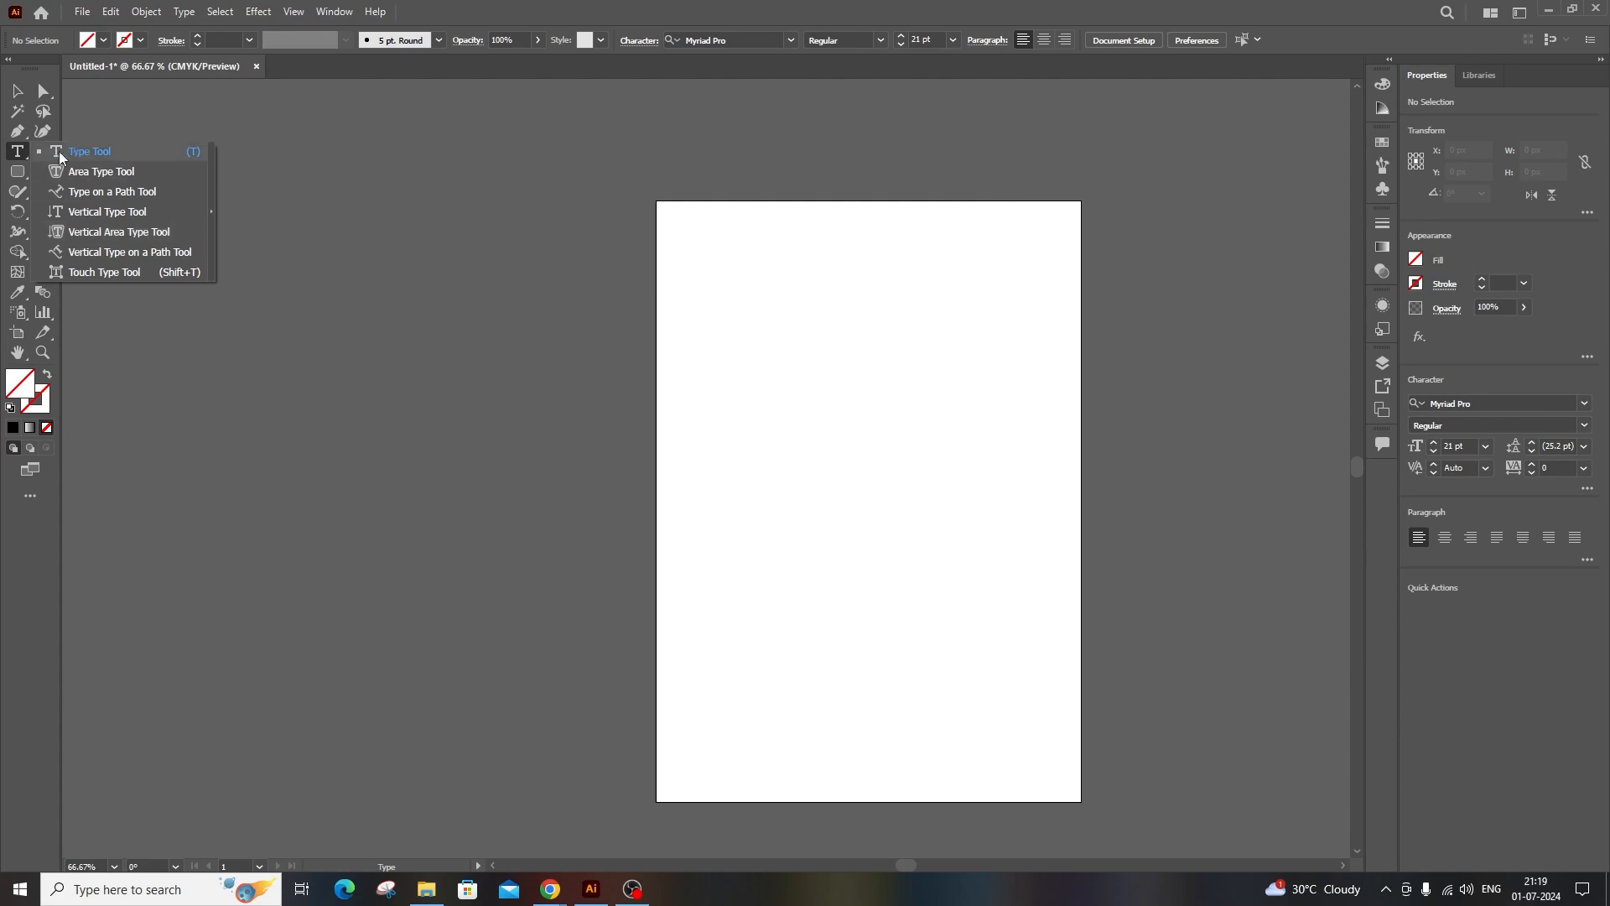
{"action": "left_click", "coordinate": [100, 155]}
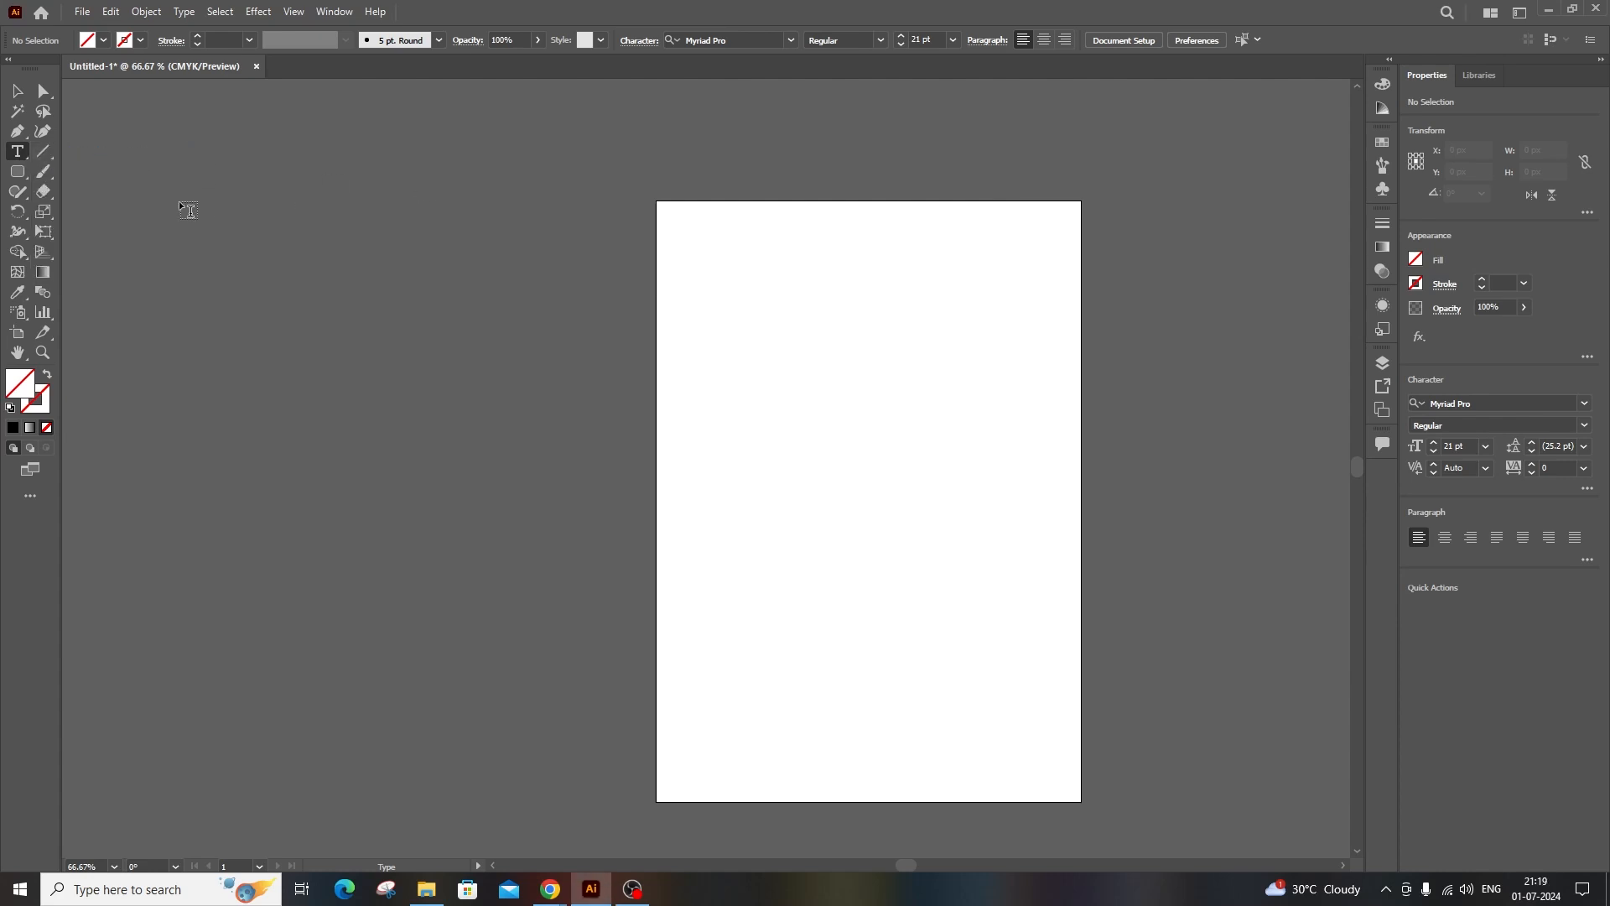
{"action": "left_click", "coordinate": [744, 304]}
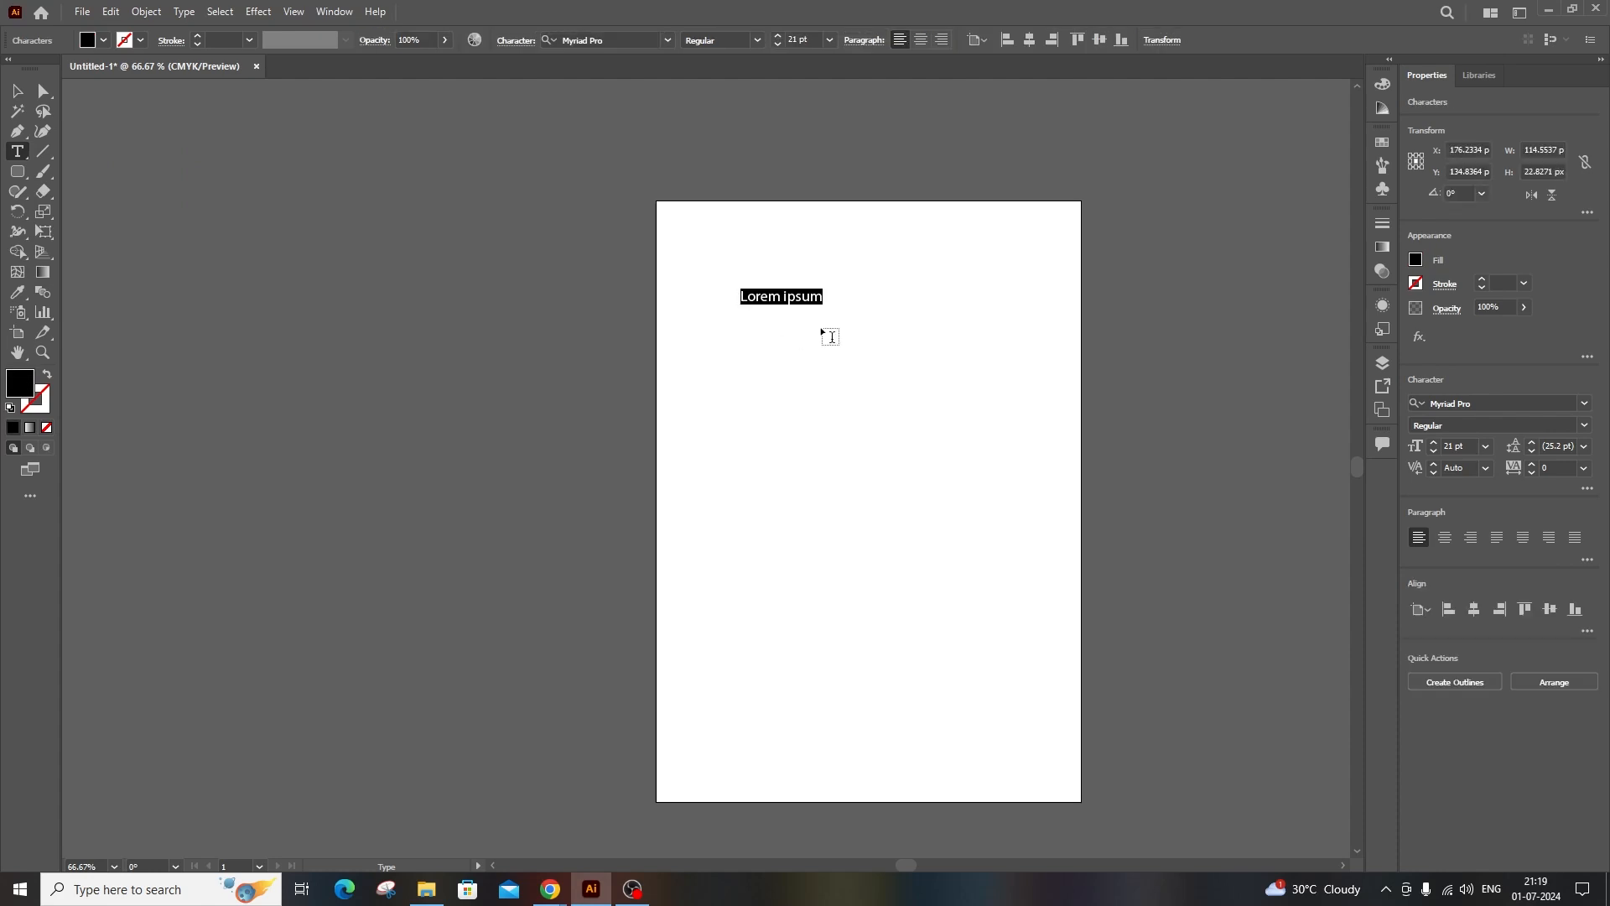
{"action": "left_click", "coordinate": [16, 90]}
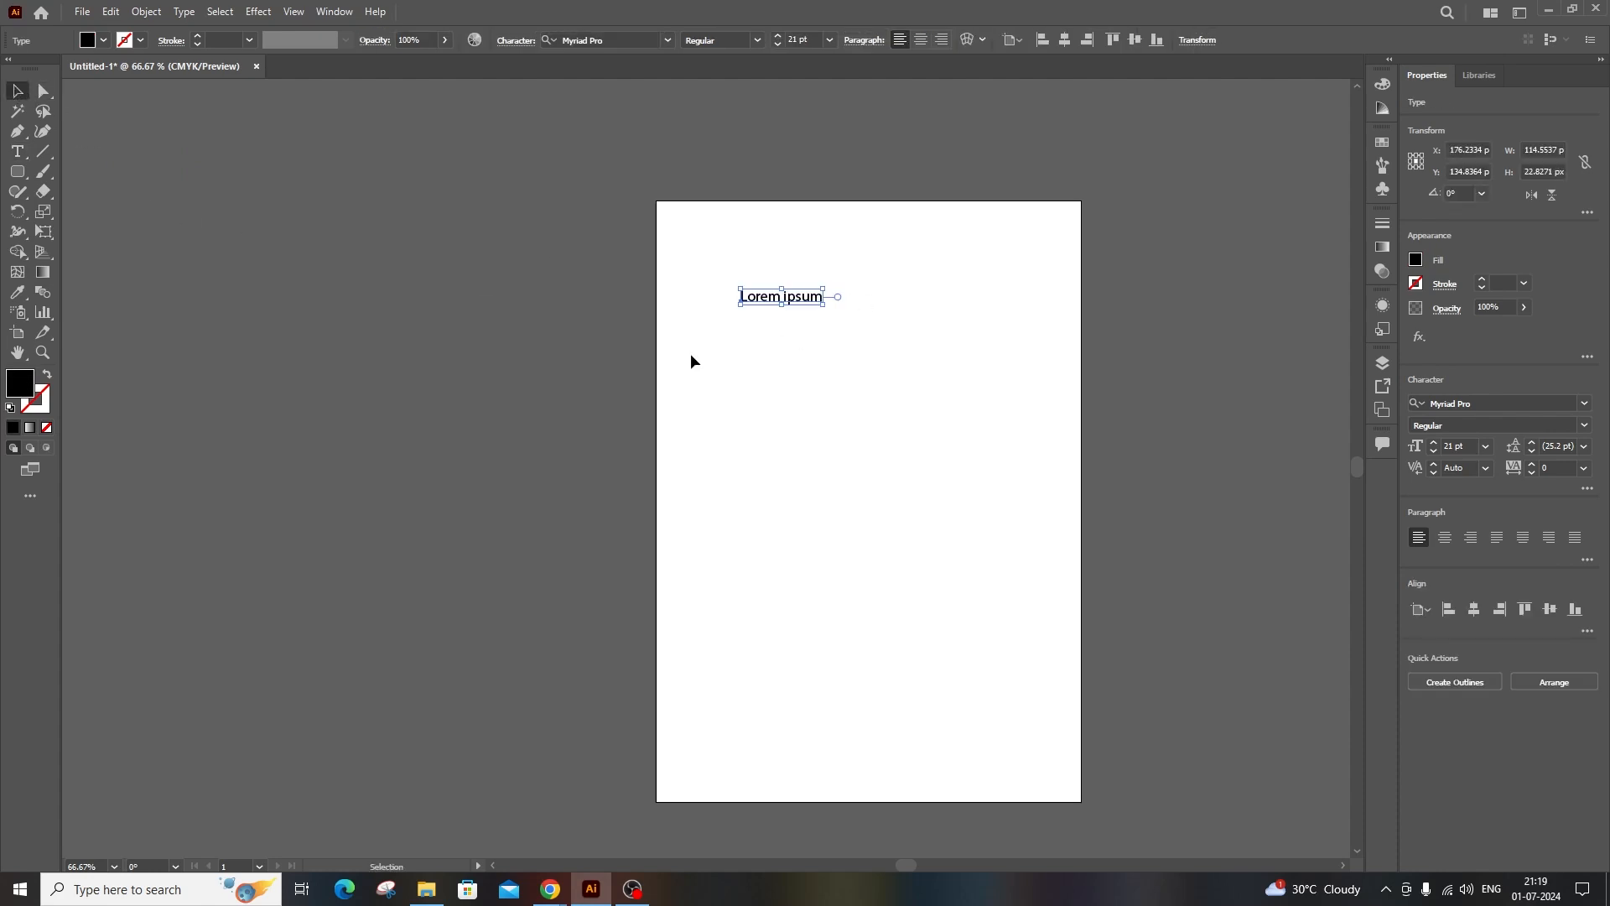
{"action": "scroll", "coordinate": [802, 307], "scroll_direction": "up", "scroll_amount": 1}
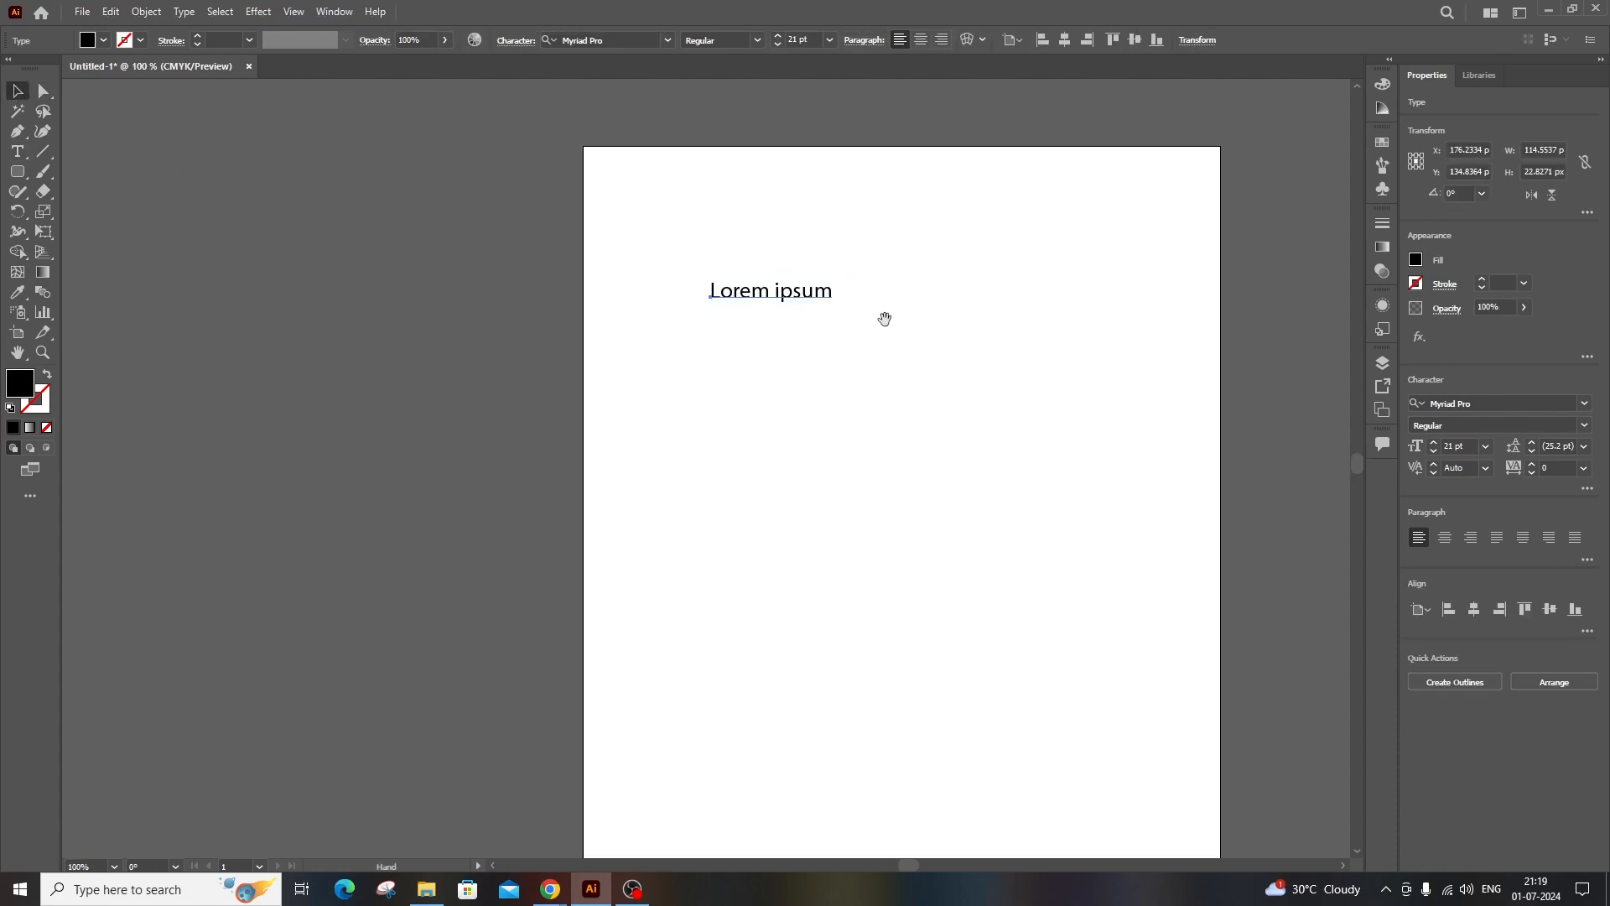
{"action": "left_click_drag", "start_coordinate": [884, 316], "coordinate": [657, 285]}
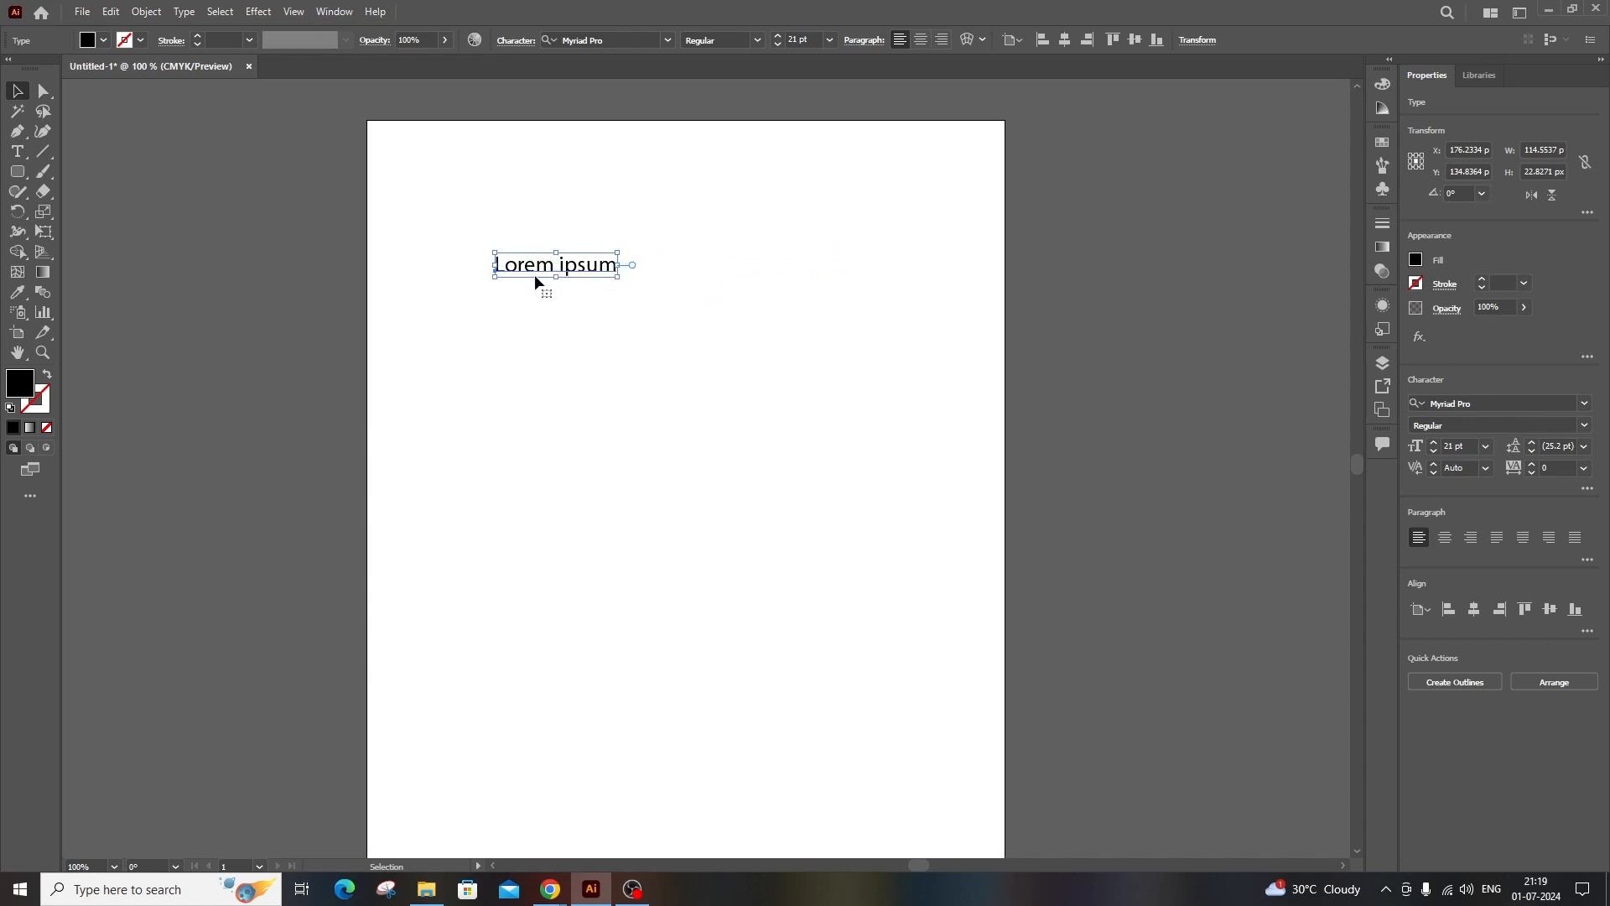
{"action": "key", "text": "Delete"}
Try a placeholder text area about 421 px wide and 525 px high on the artboard, and delete it again.
{"action": "left_click", "coordinate": [16, 156]}
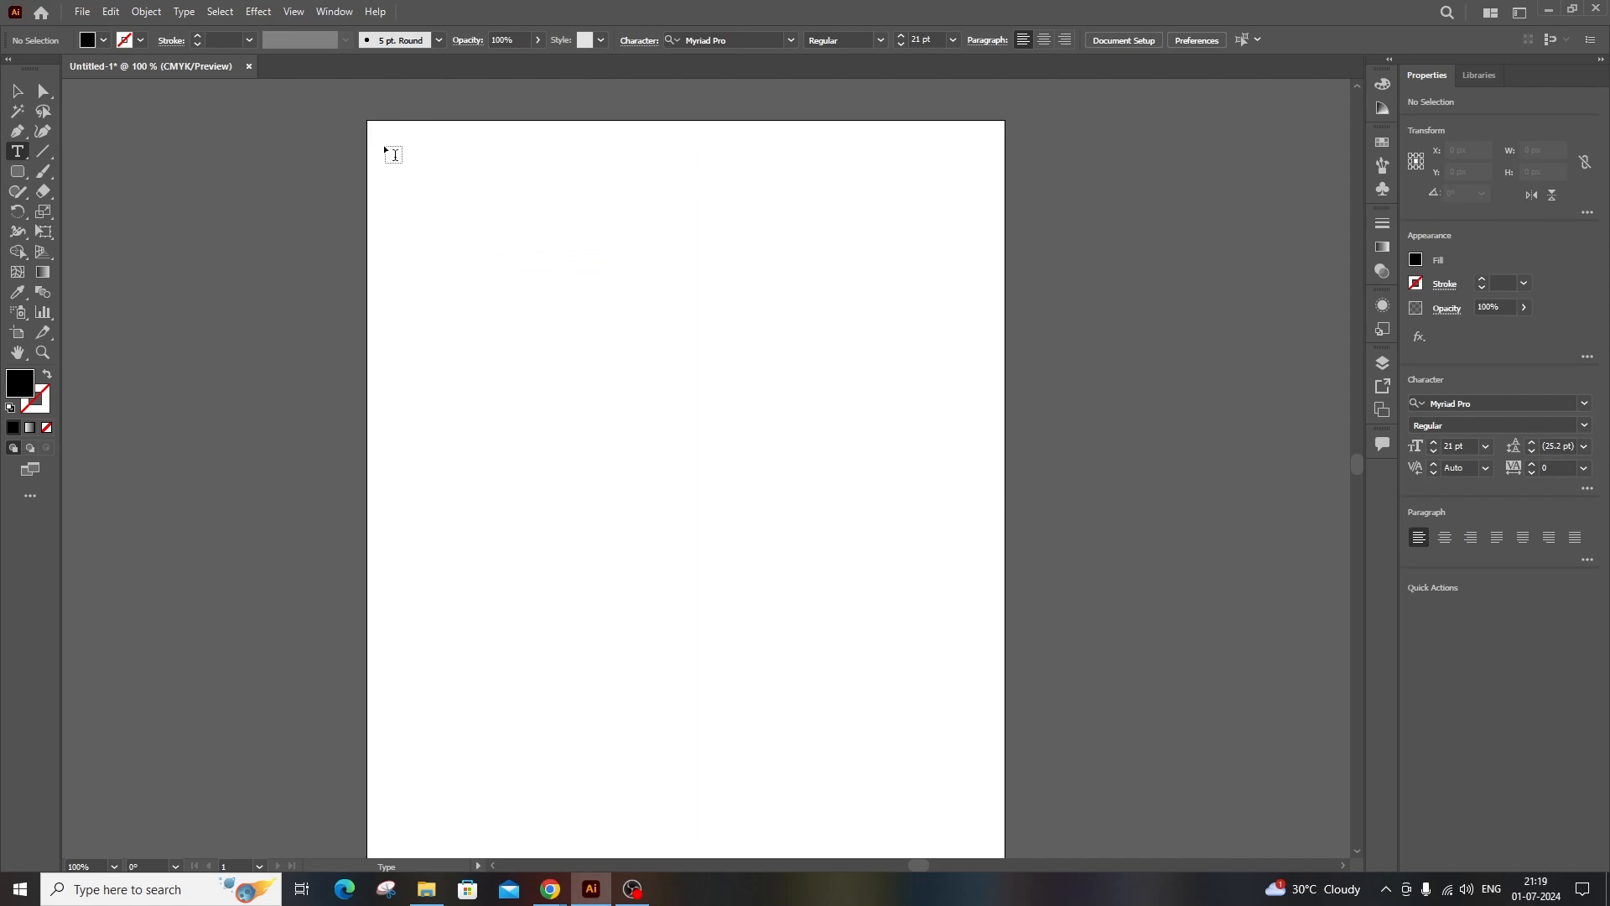
{"action": "left_click_drag", "start_coordinate": [383, 141], "coordinate": [846, 714]}
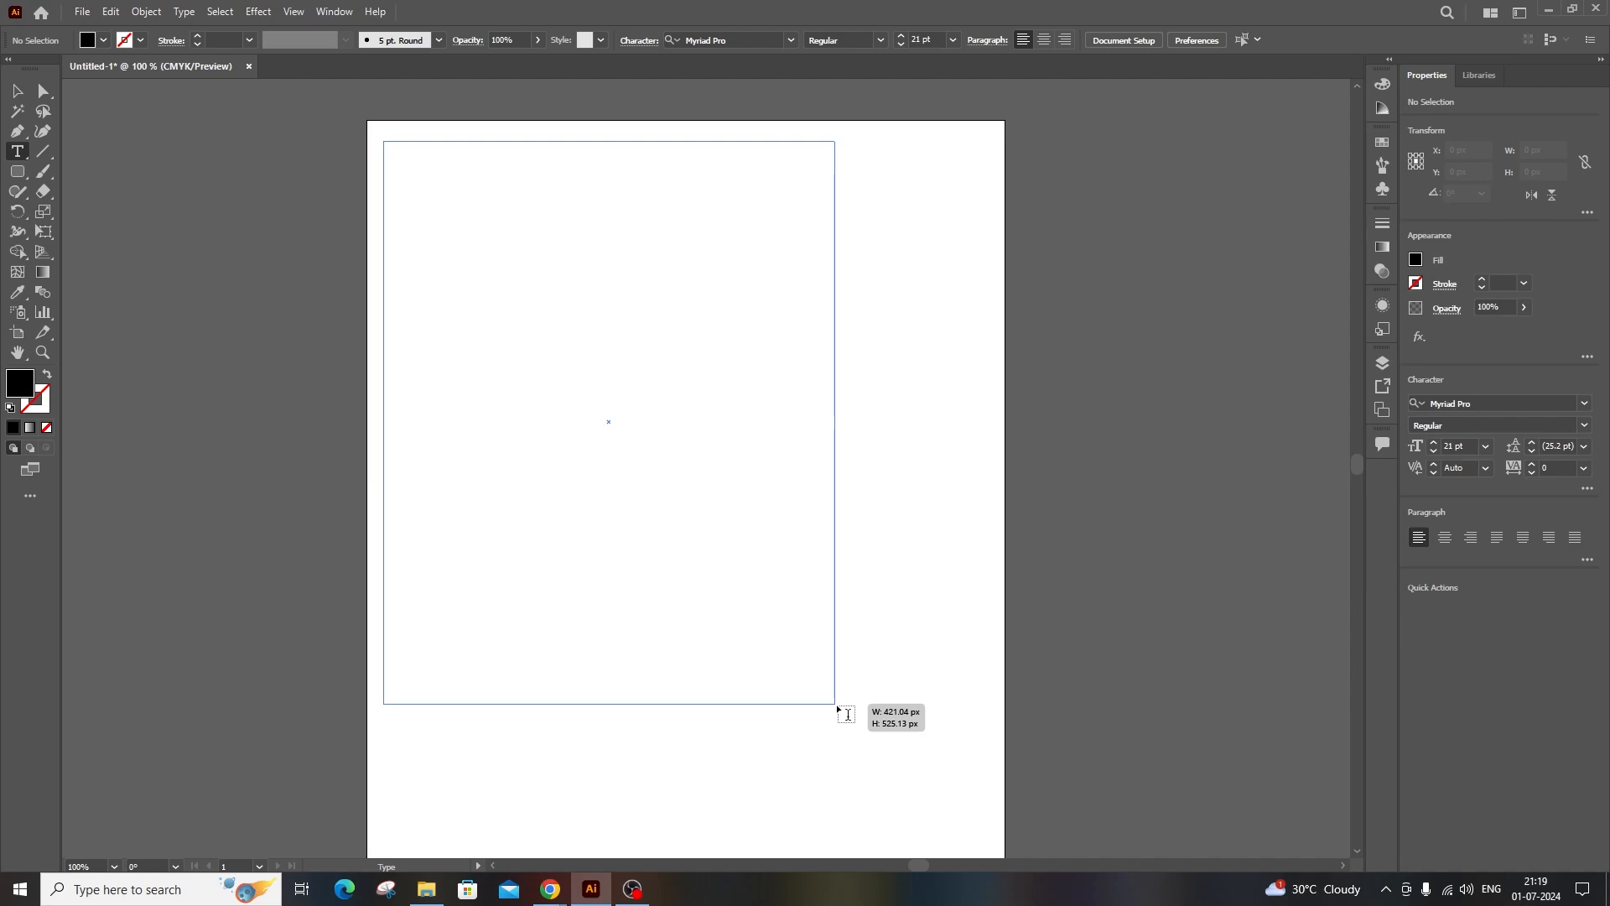
{"action": "left_click_drag", "start_coordinate": [847, 715], "coordinate": [847, 715]}
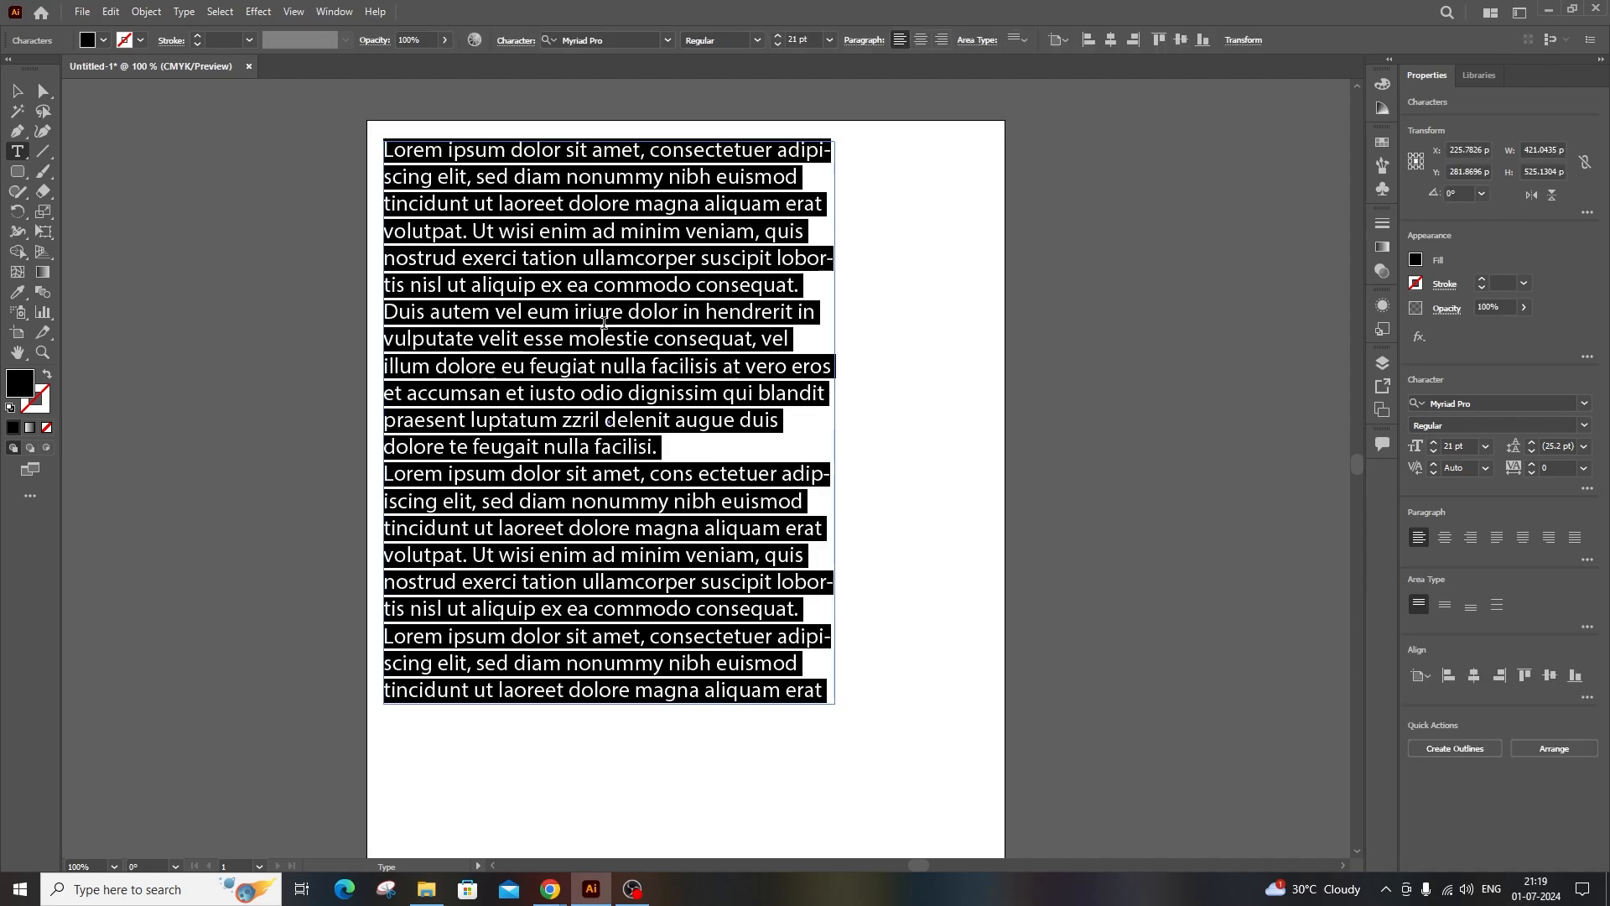
{"action": "left_click", "coordinate": [17, 90]}
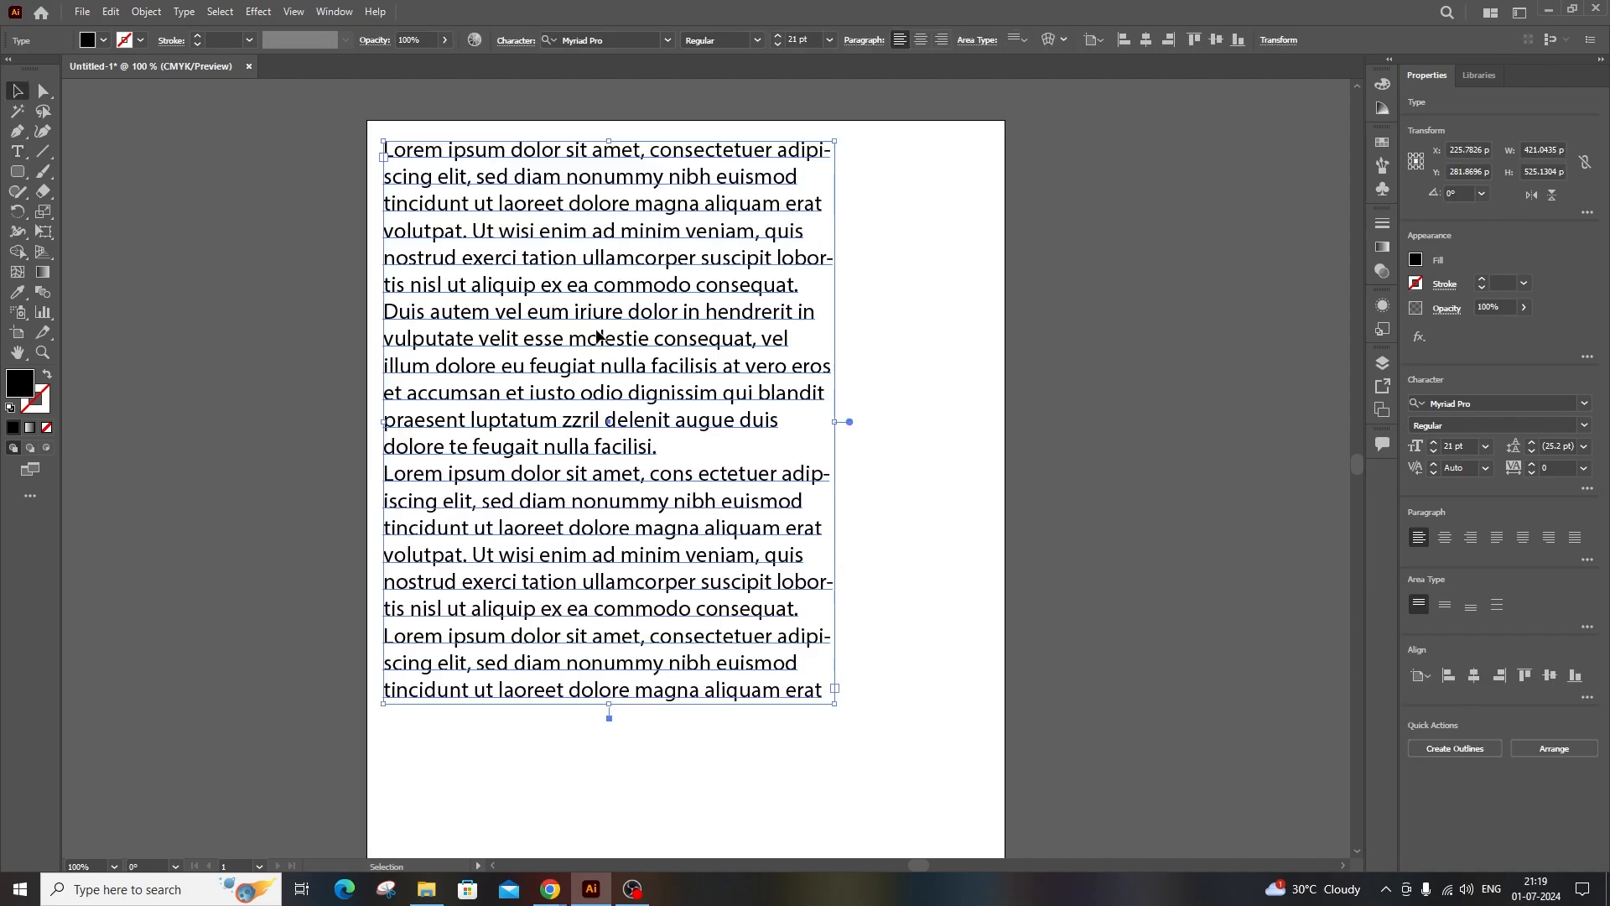
{"action": "left_click_drag", "start_coordinate": [597, 335], "coordinate": [652, 362]}
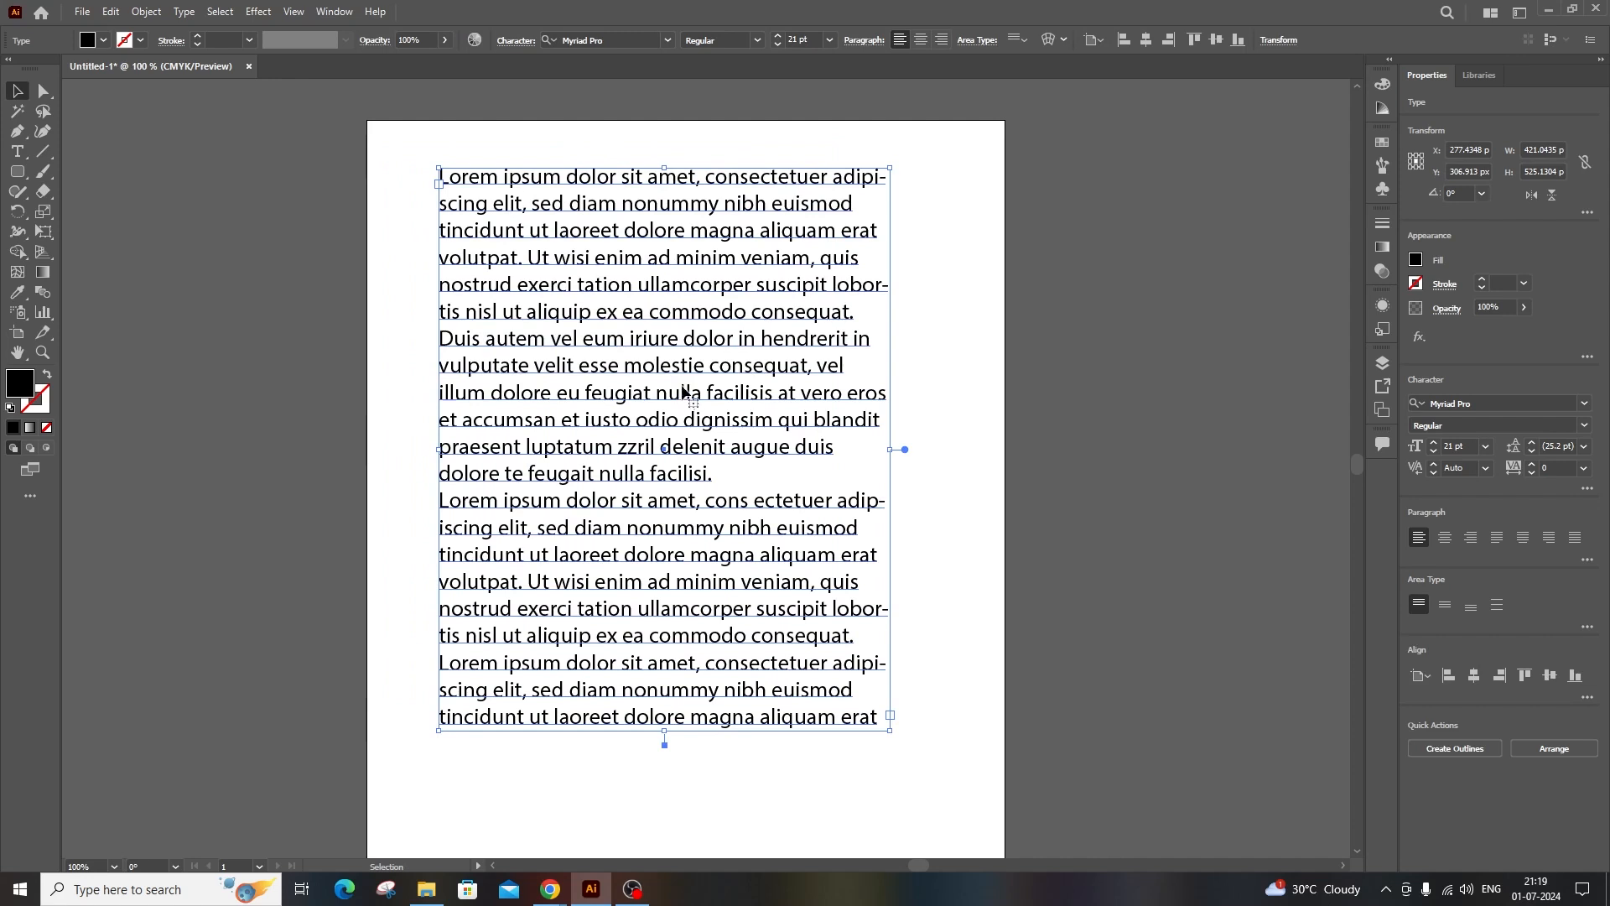
{"action": "key", "text": "Delete"}
Create the point text "This is type tool class." in the upper part of the artboard and move it slightly lower.
{"action": "key", "text": "t"}
{"action": "left_click_drag", "start_coordinate": [555, 271], "coordinate": [555, 271]}
{"action": "type", "text": "This"}
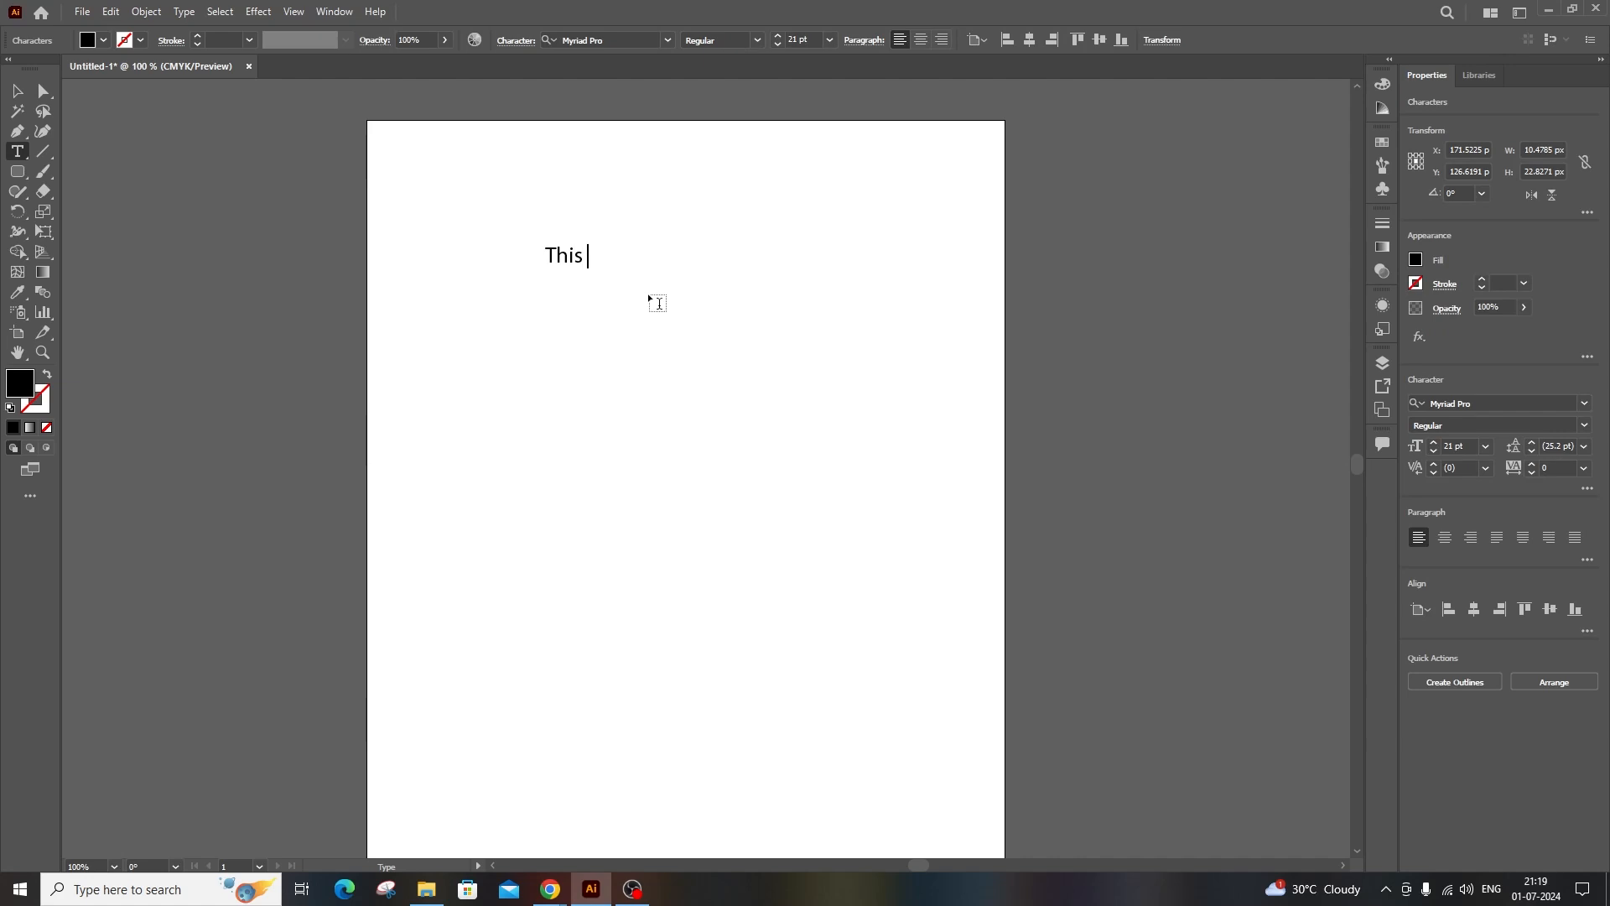
{"action": "type", "text": " is  type tool class."}
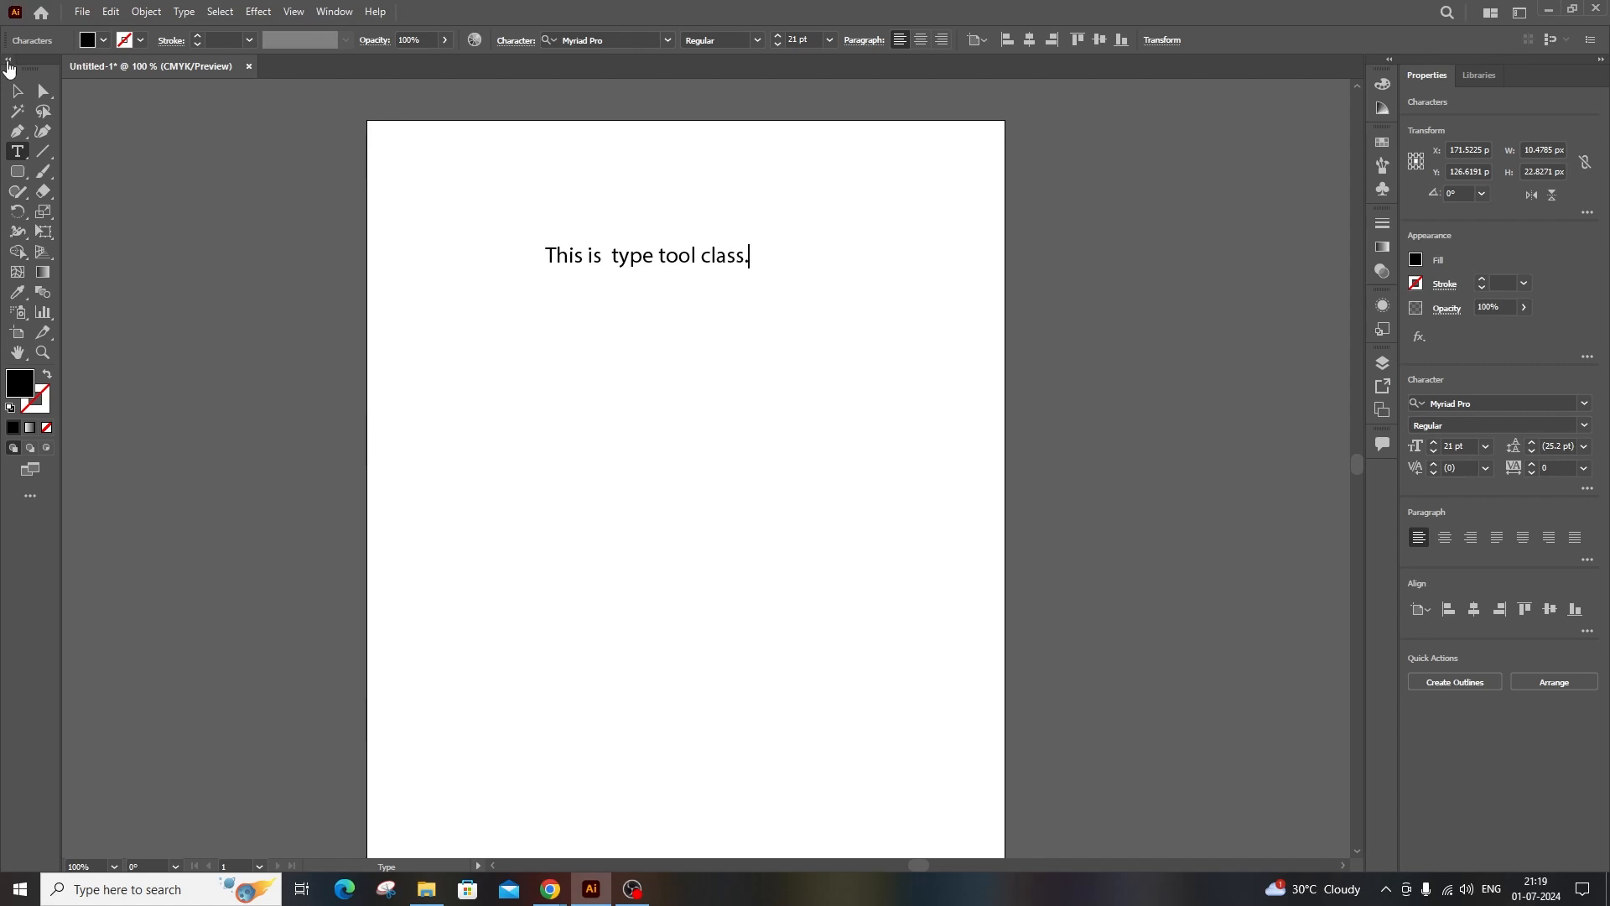
{"action": "key", "text": "Escape"}
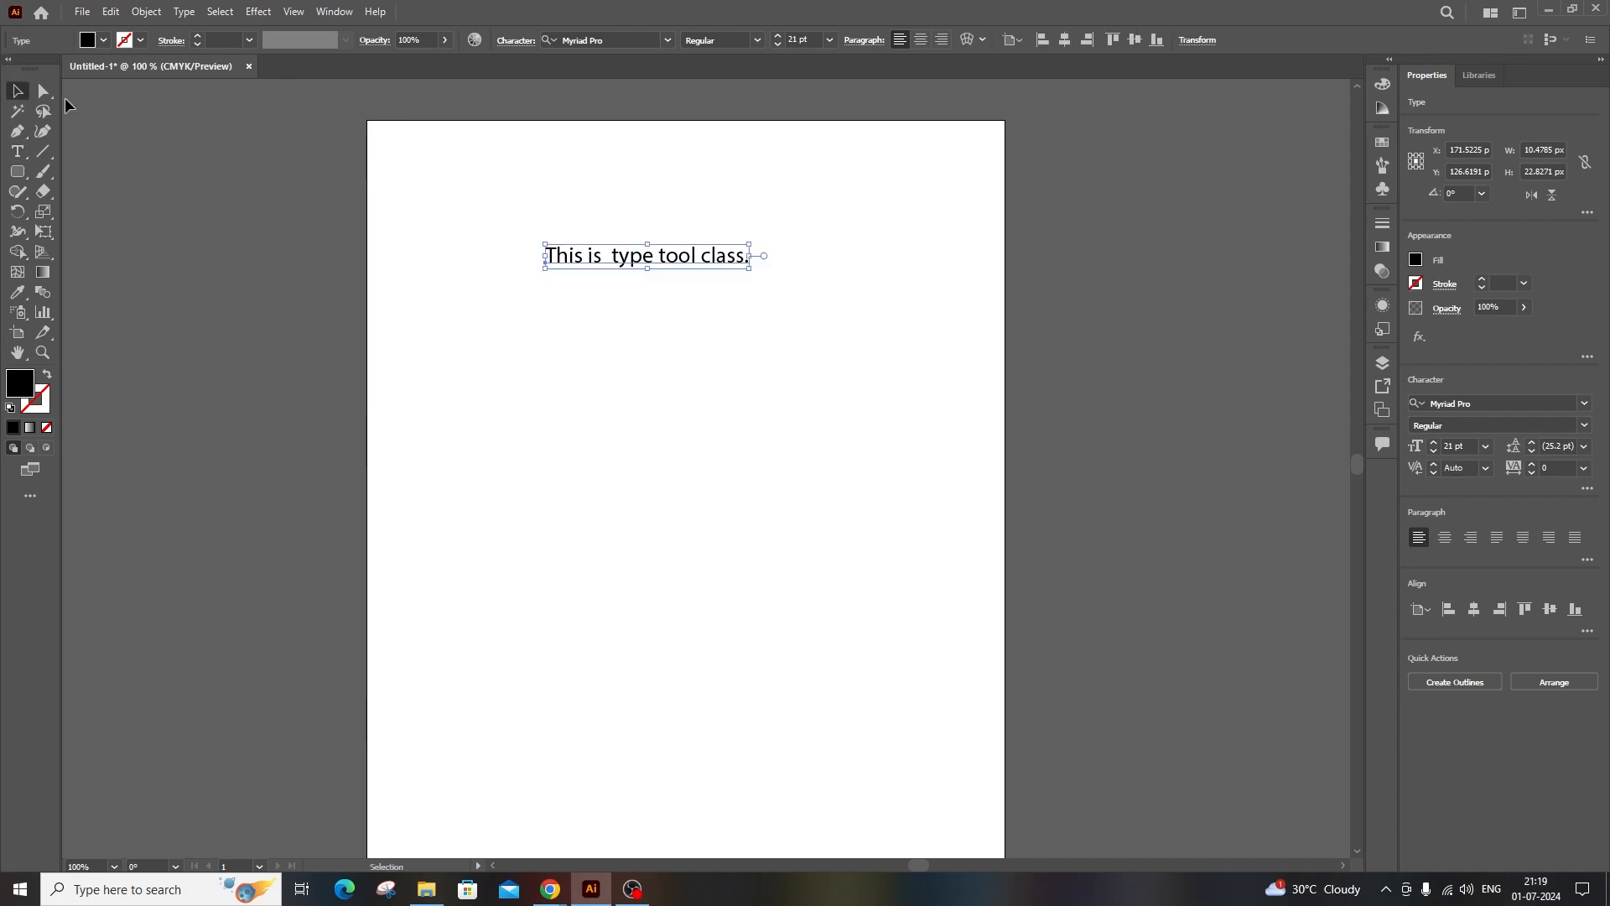
{"action": "left_click_drag", "start_coordinate": [662, 257], "coordinate": [632, 301]}
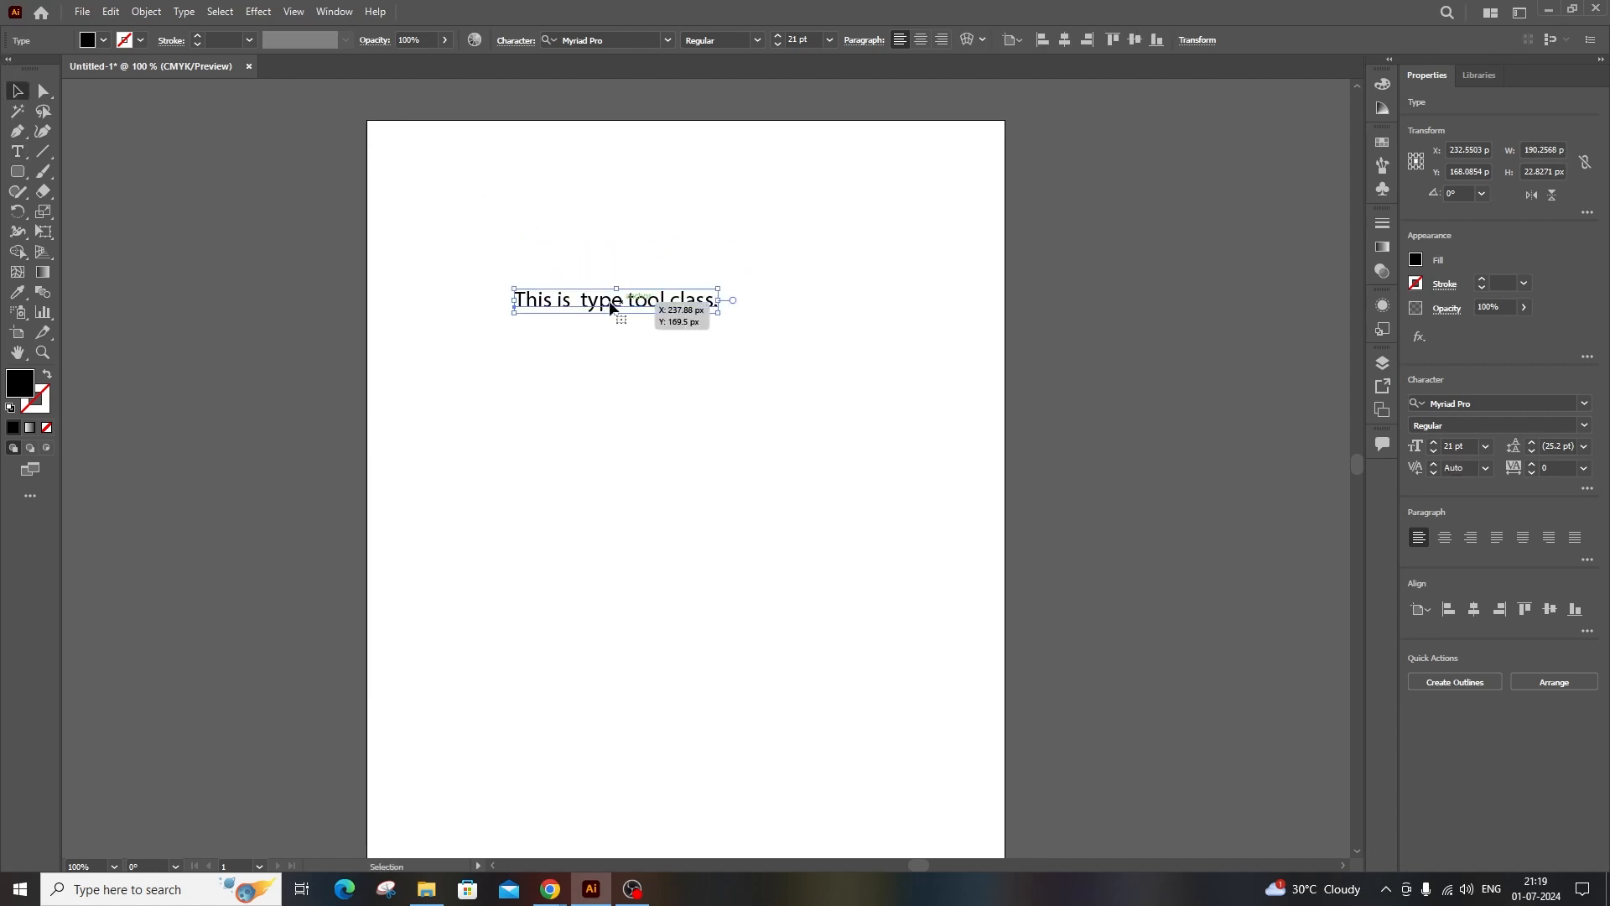
Enter the text line for editing, select all its characters, and return to the Selection tool.
{"action": "double_click", "coordinate": [683, 300]}
{"action": "key", "text": "ctrl+a"}
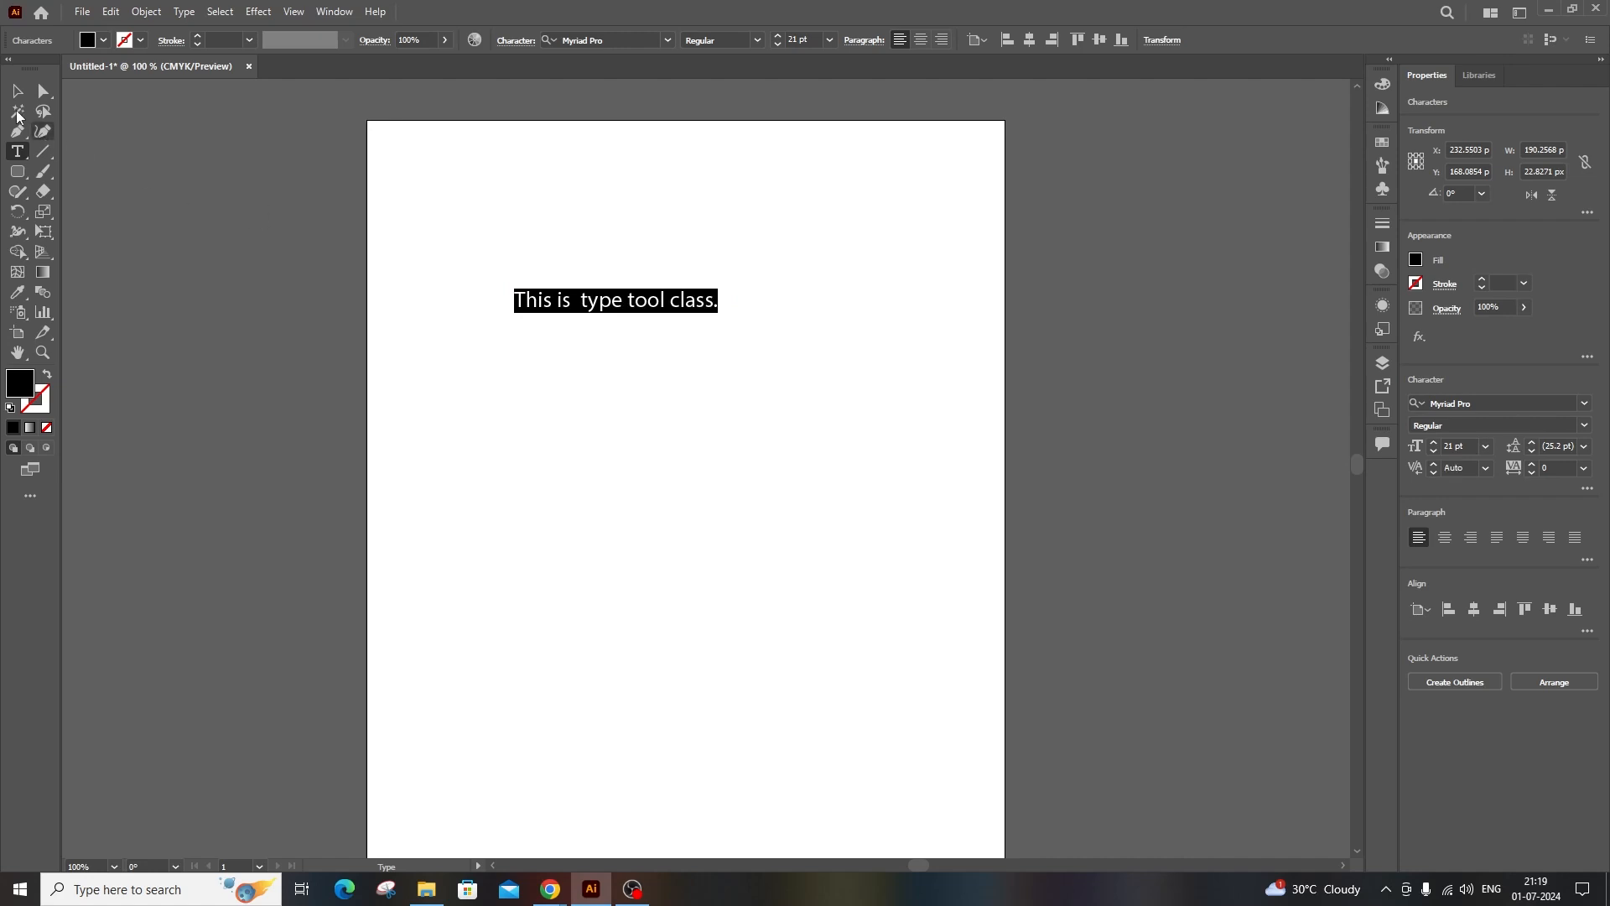
{"action": "left_click", "coordinate": [20, 91]}
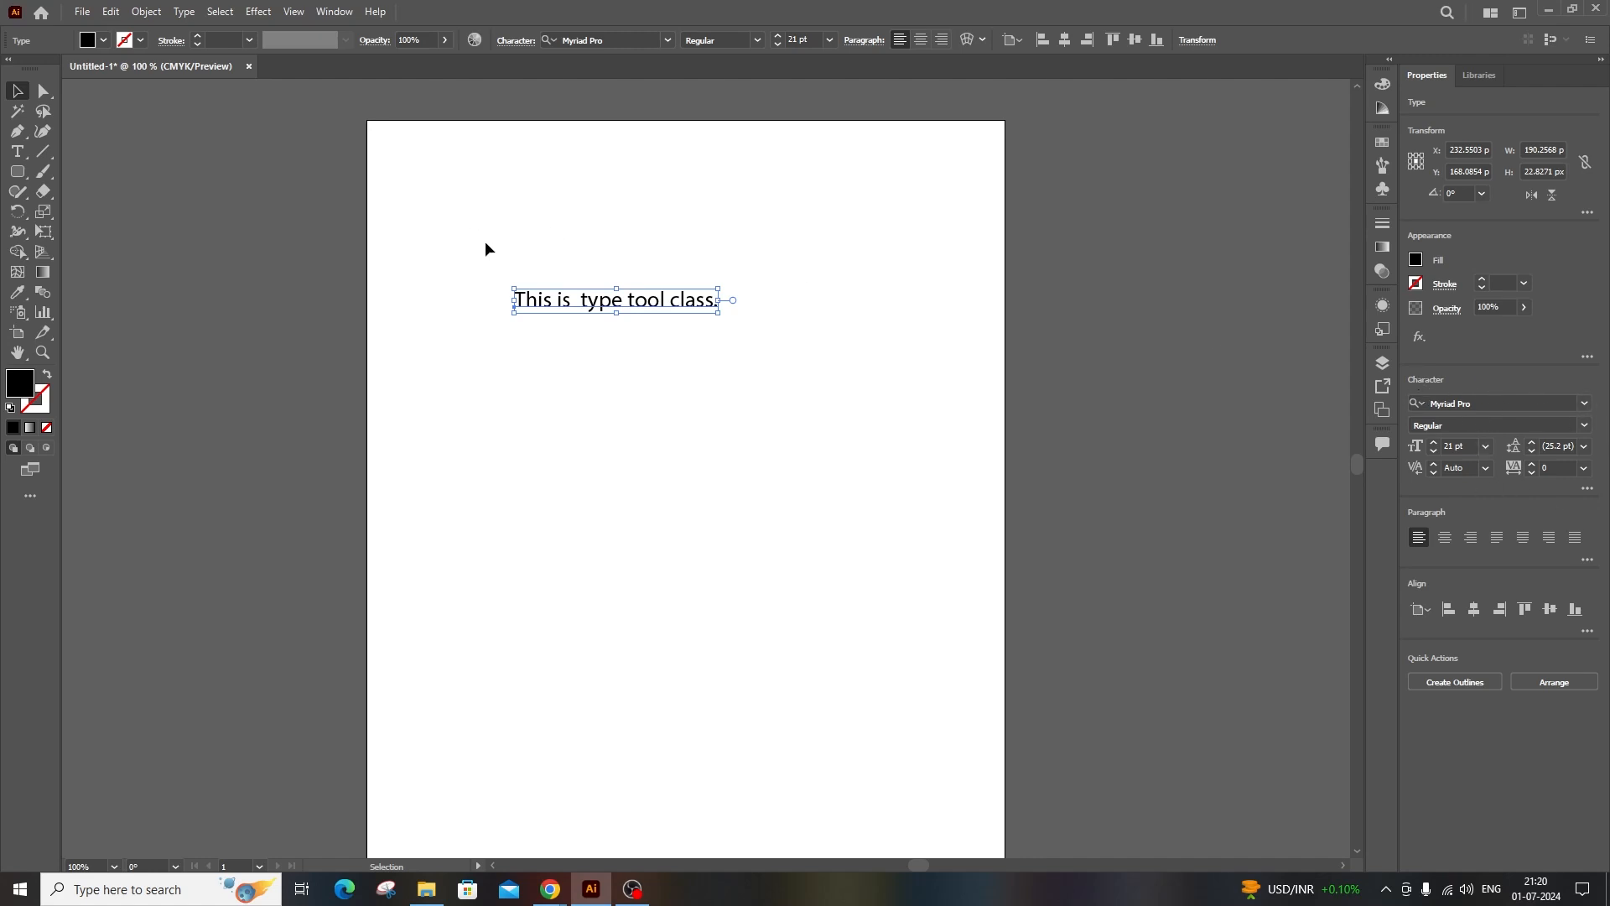
Open the floating Character panel and place it beside the artboard.
{"action": "left_click", "coordinate": [514, 44]}
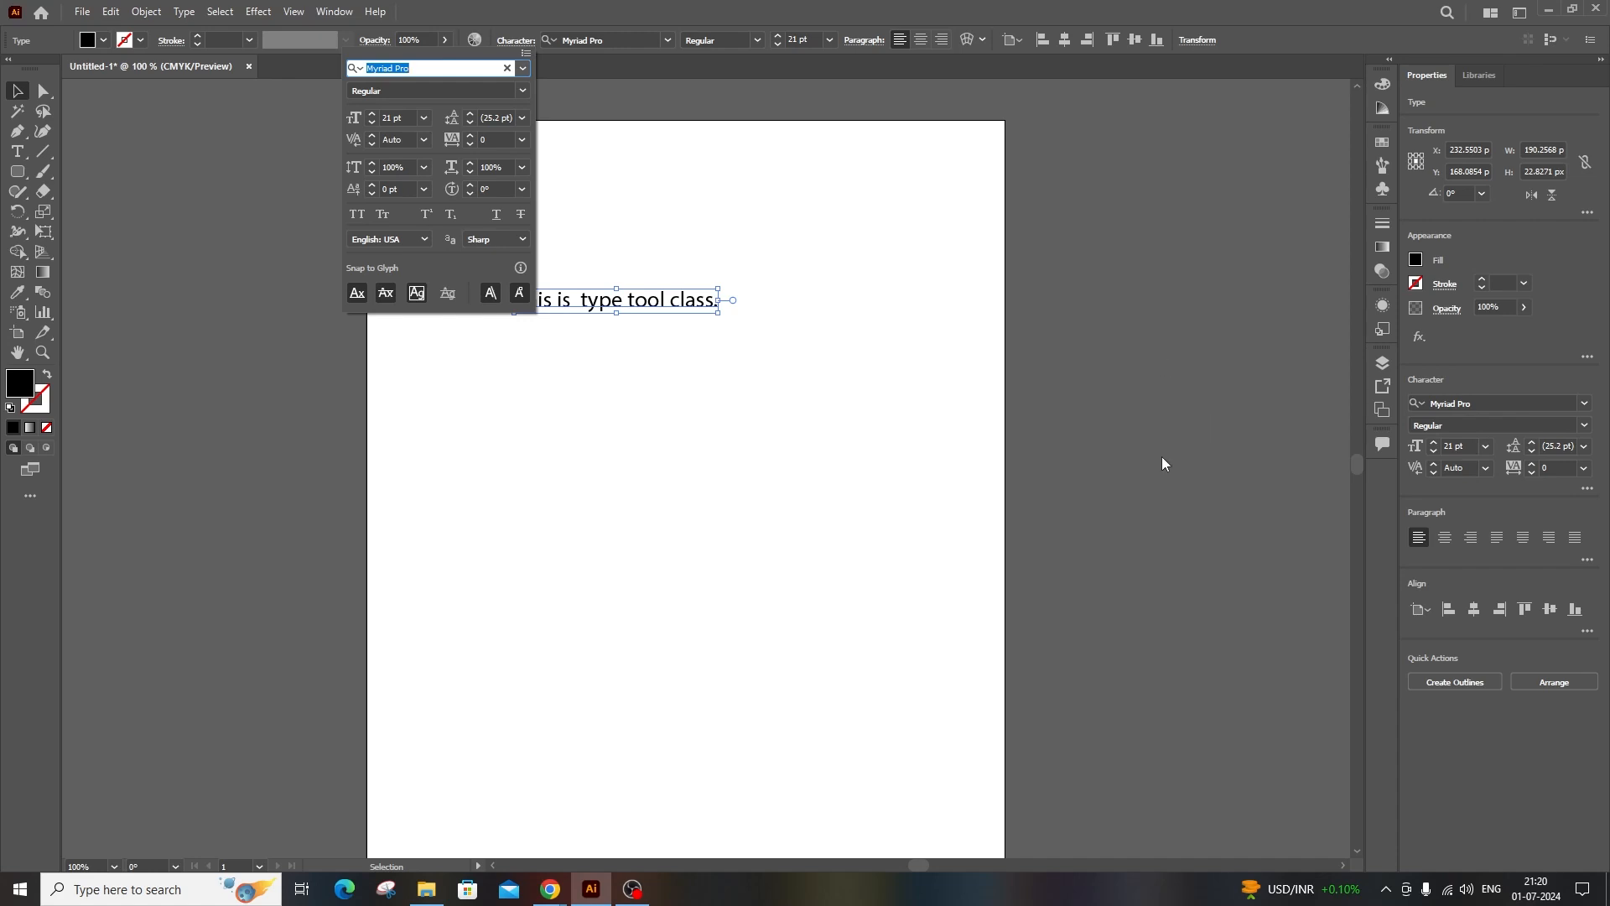
{"action": "left_click", "coordinate": [333, 14]}
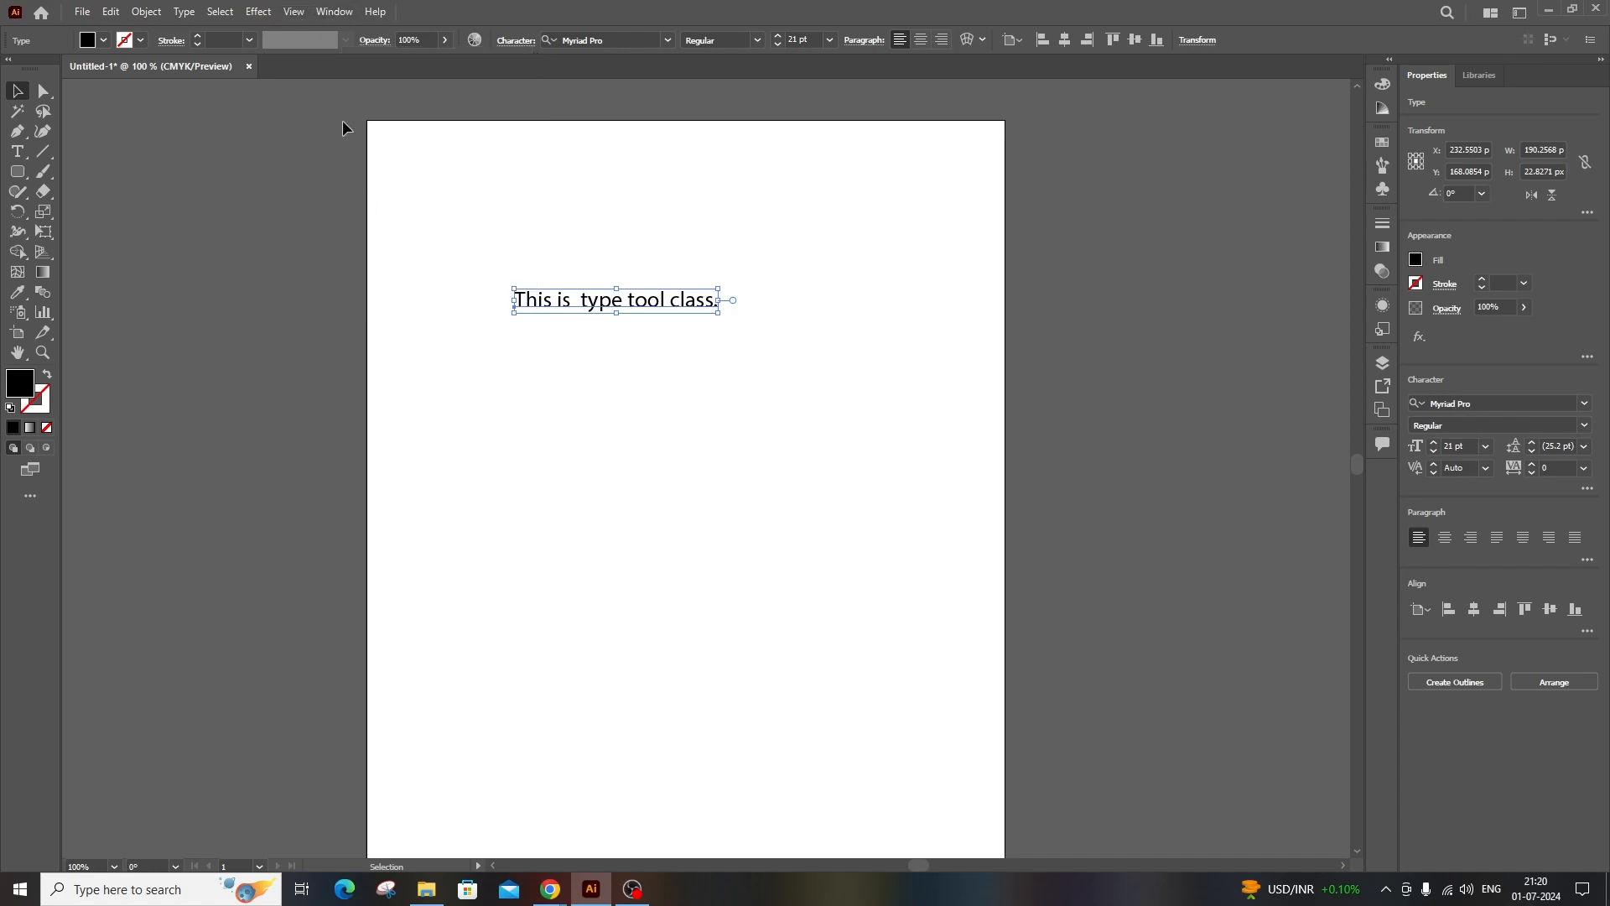
{"action": "left_click", "coordinate": [332, 11]}
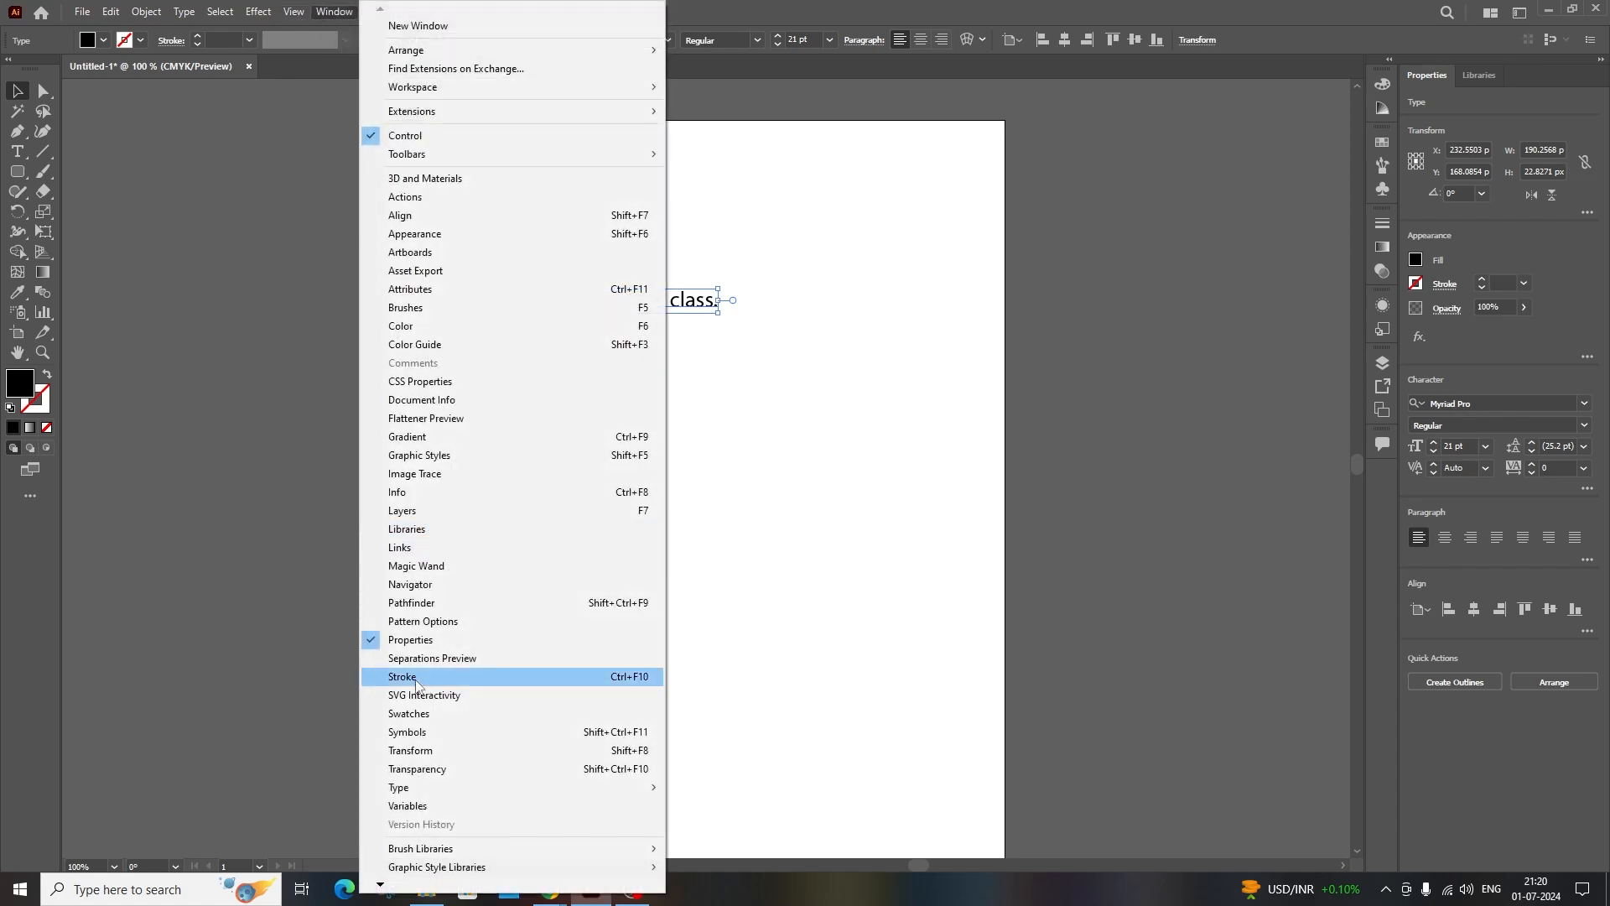
{"action": "mouse_move", "coordinate": [440, 789]}
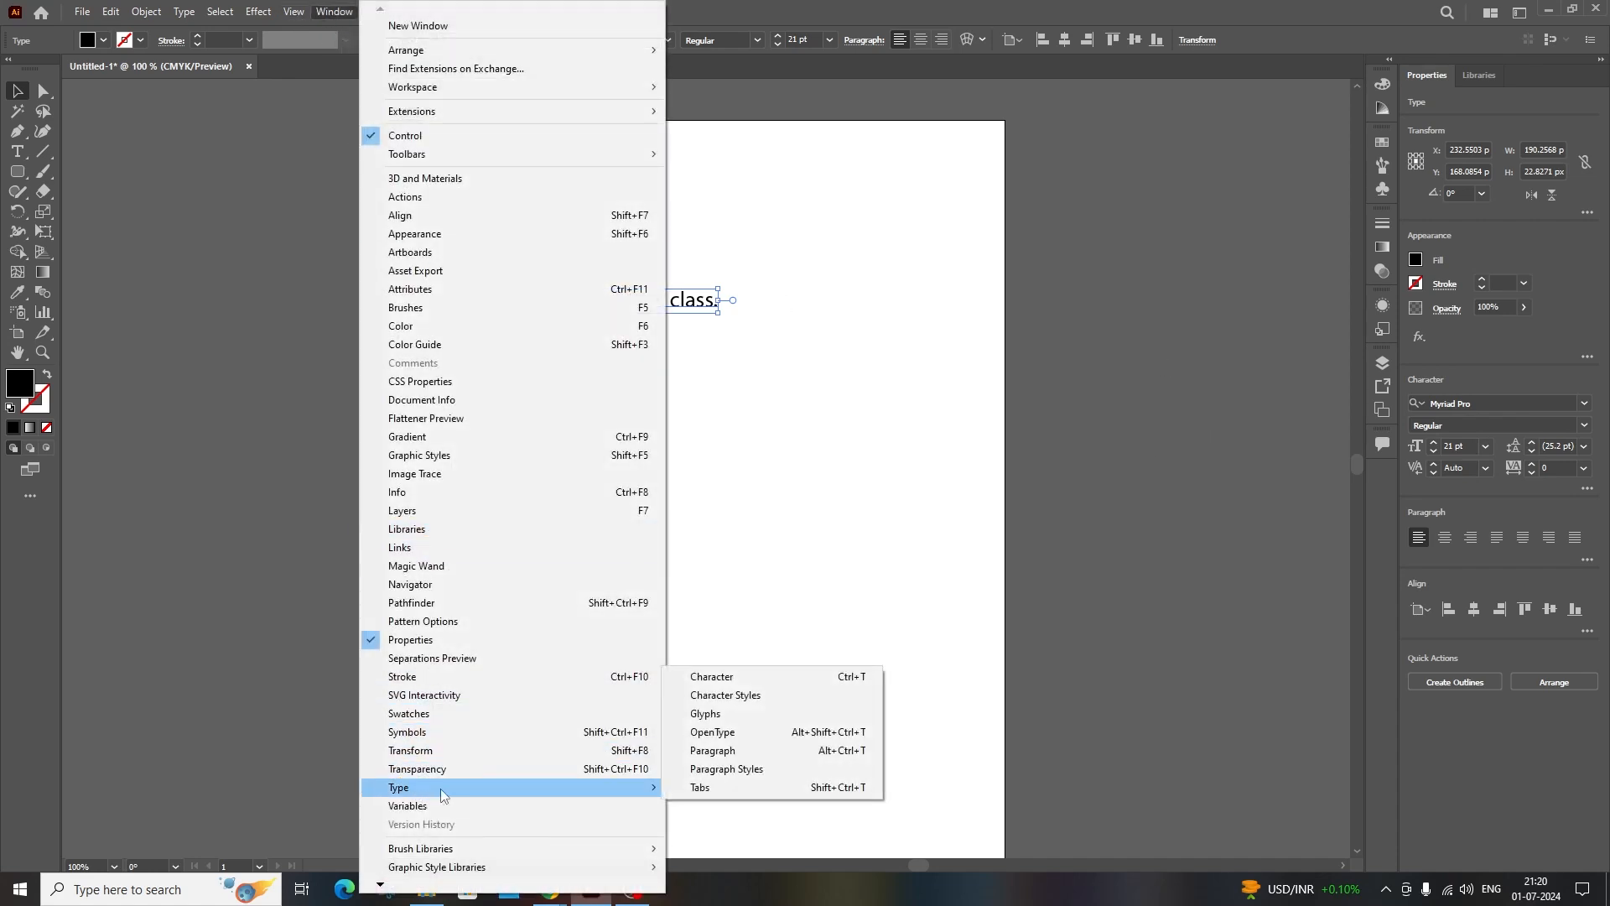
{"action": "left_click", "coordinate": [713, 676]}
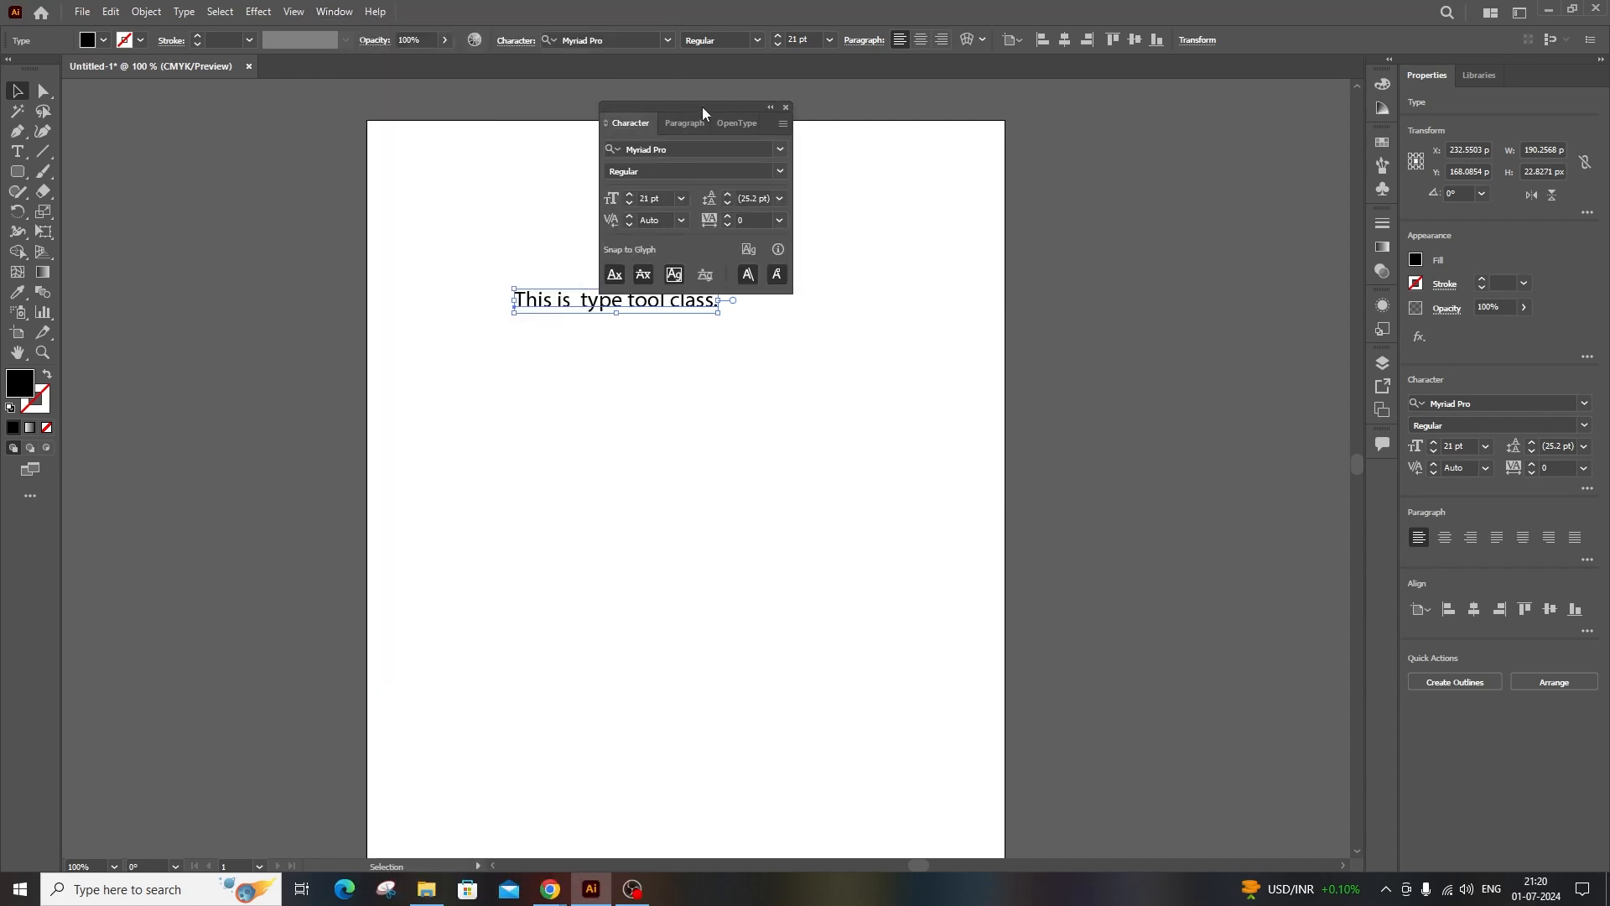
{"action": "left_click_drag", "start_coordinate": [702, 107], "coordinate": [1076, 199]}
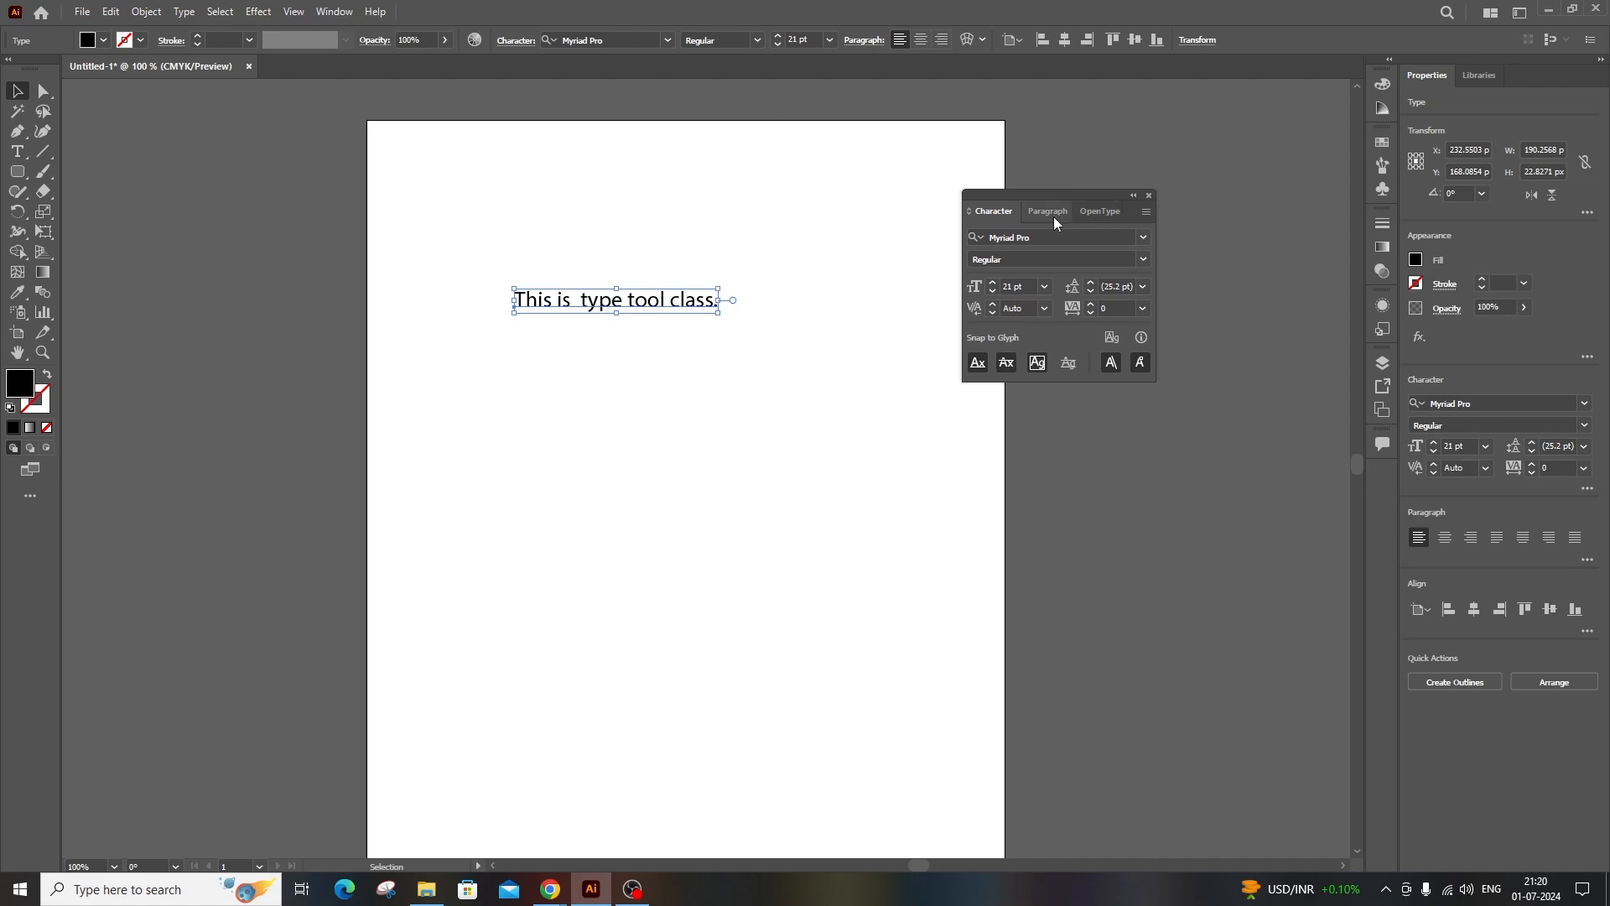
{"action": "left_click", "coordinate": [1090, 212]}
{"action": "left_click", "coordinate": [1006, 211]}
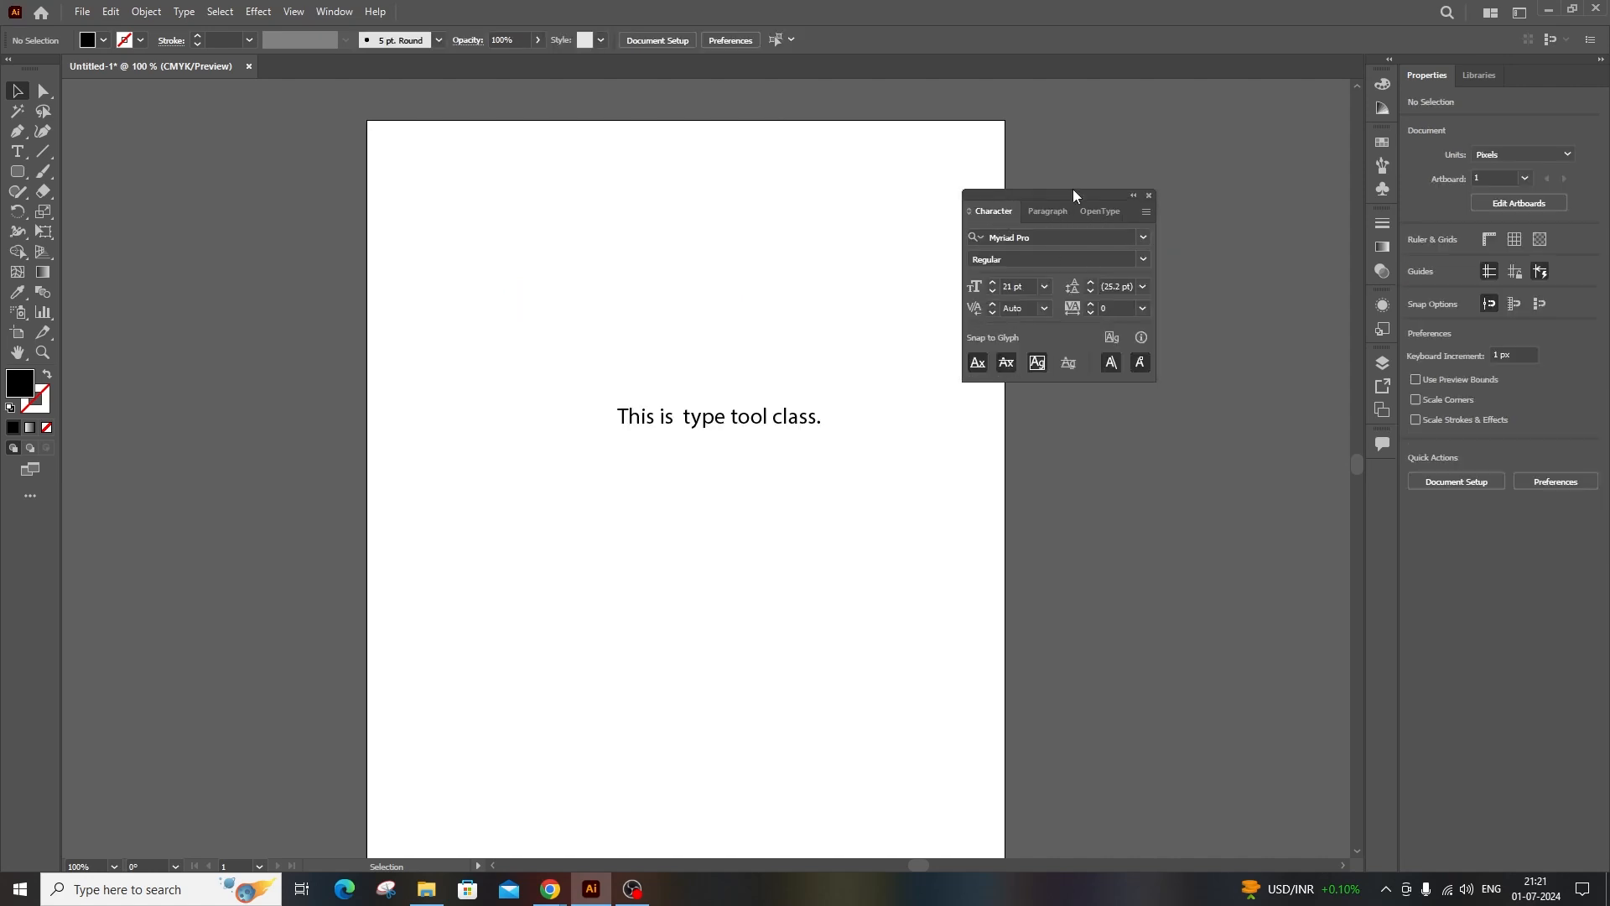
{"action": "left_click_drag", "start_coordinate": [1073, 192], "coordinate": [1138, 256]}
Browse the font previews for the text line and set its font to Franklin Gothic Demi Cond.
{"action": "left_click", "coordinate": [707, 411]}
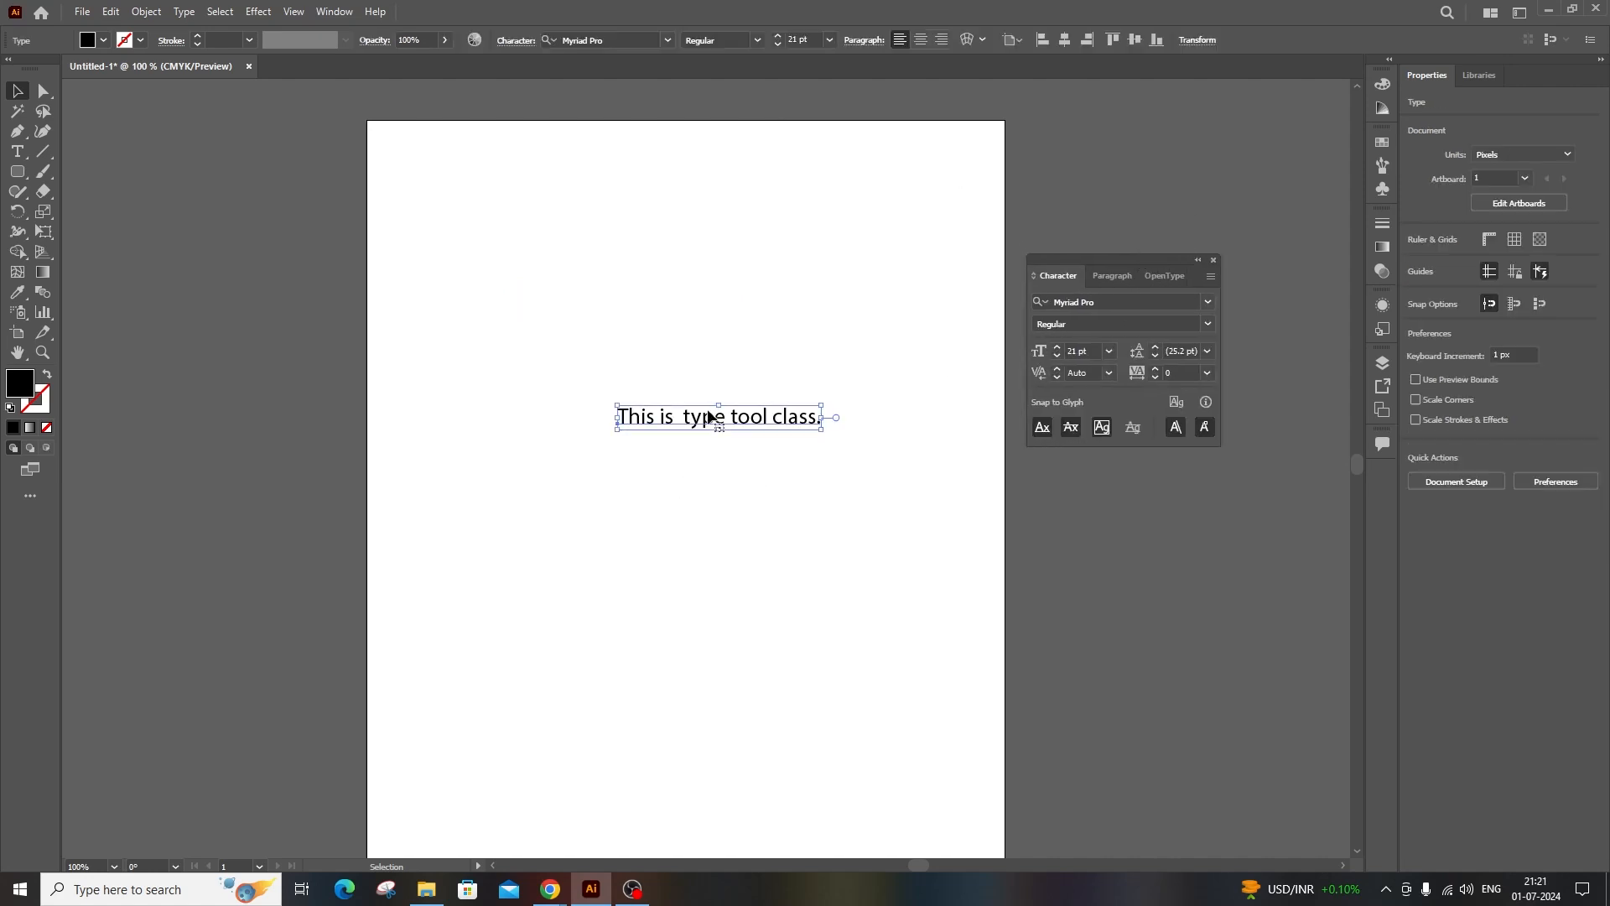
{"action": "left_click", "coordinate": [1208, 302]}
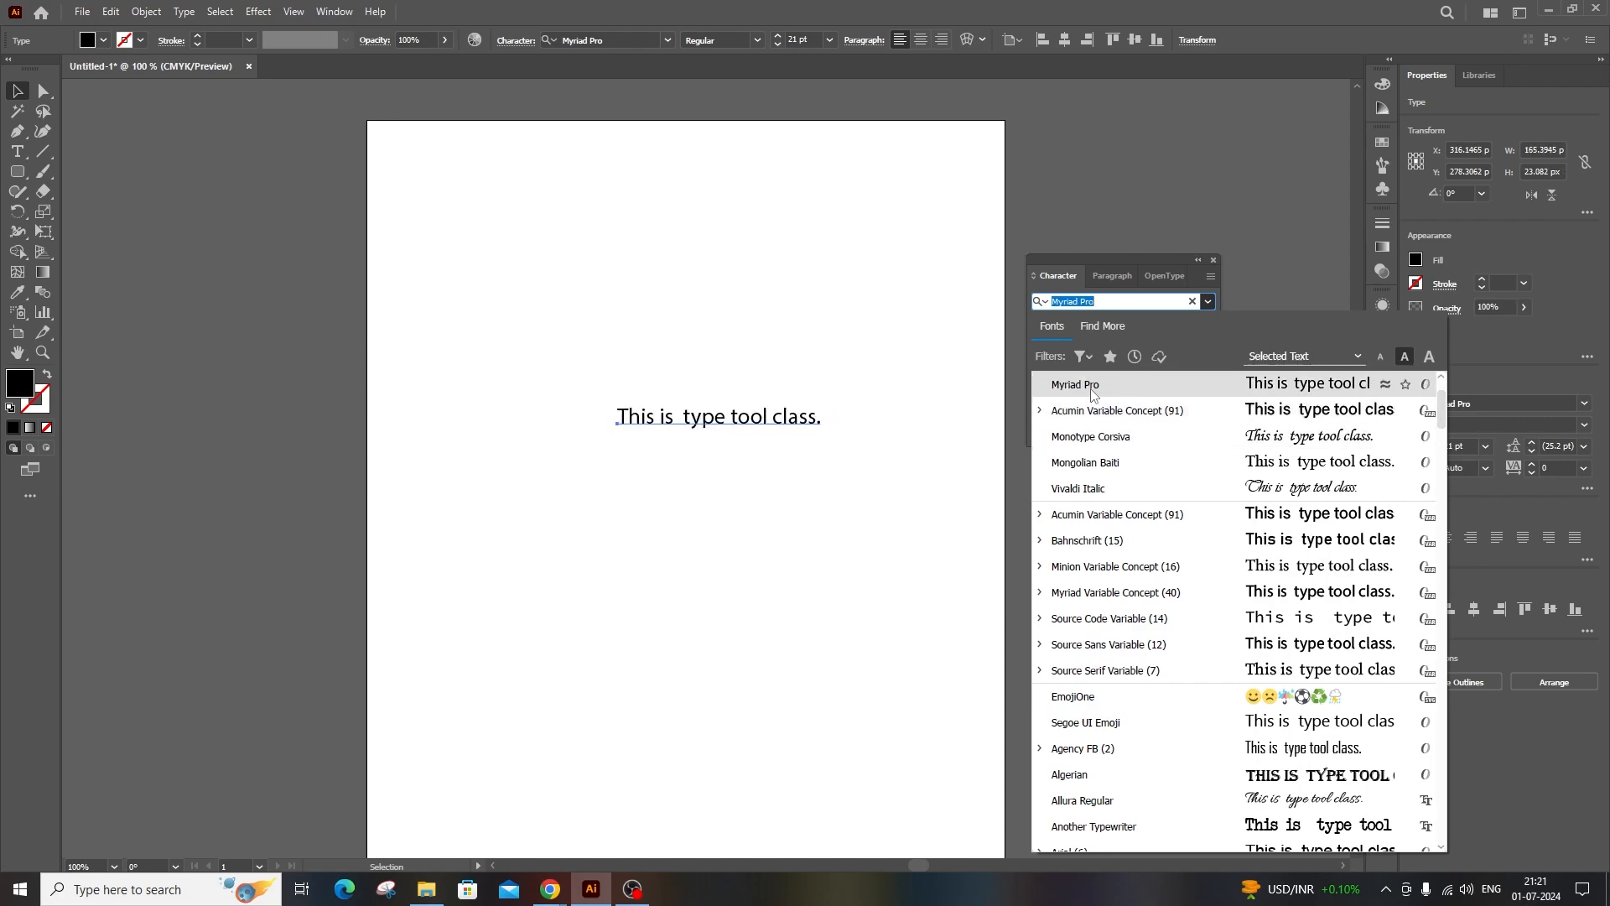
{"action": "scroll", "coordinate": [1128, 592], "scroll_direction": "down", "scroll_amount": 3}
{"action": "scroll", "coordinate": [1128, 580], "scroll_direction": "down", "scroll_amount": 1}
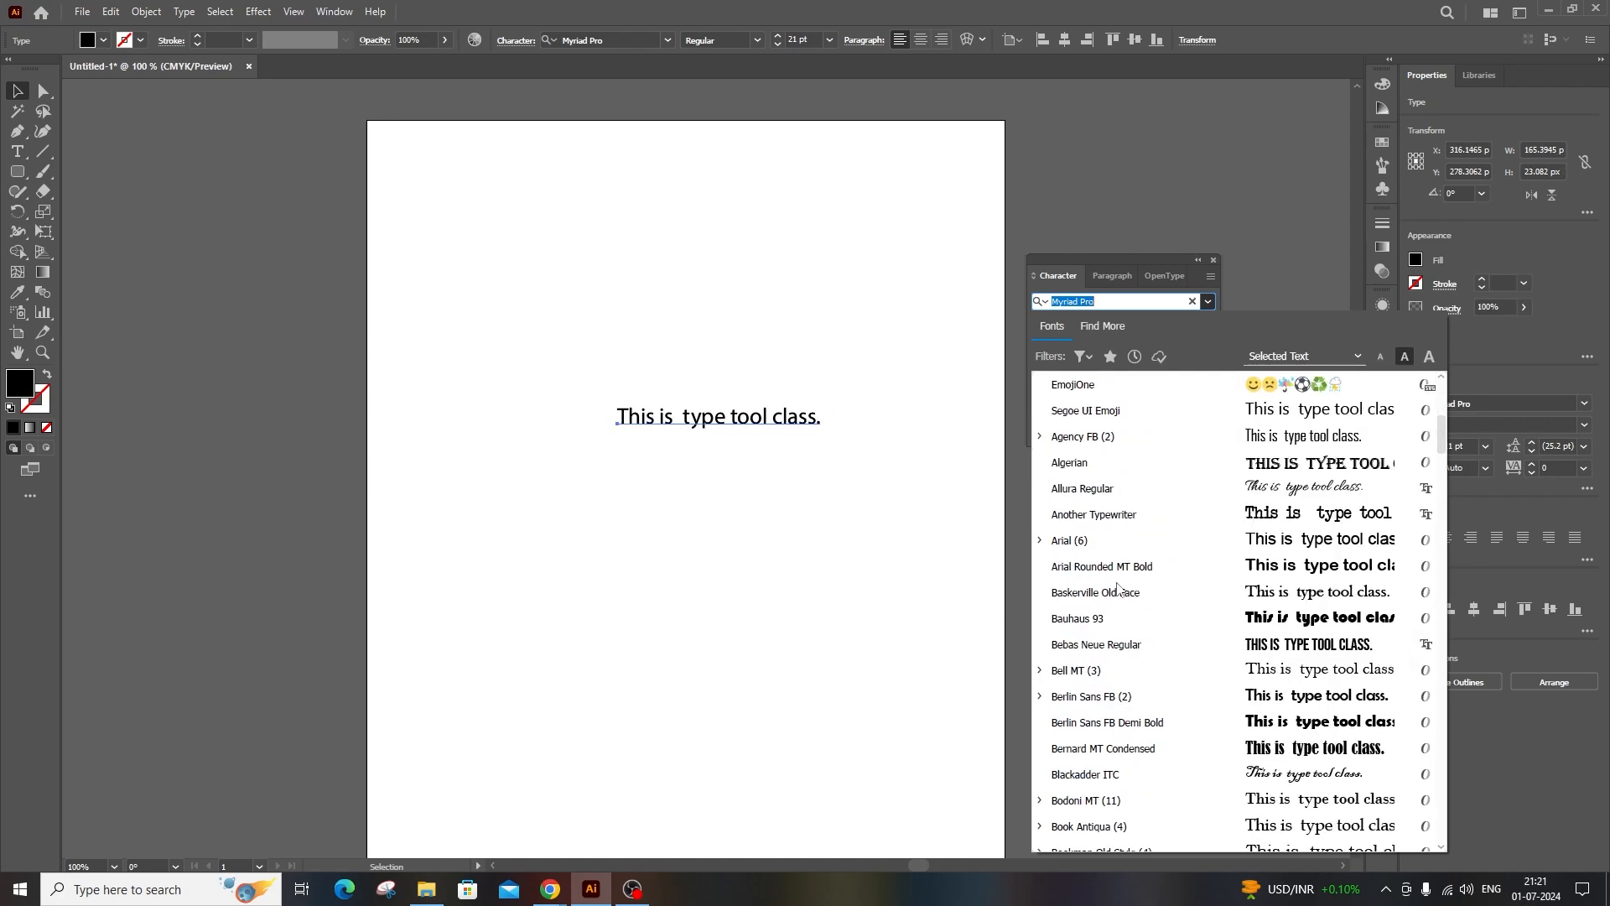
{"action": "scroll", "coordinate": [1119, 587], "scroll_direction": "down", "scroll_amount": 5}
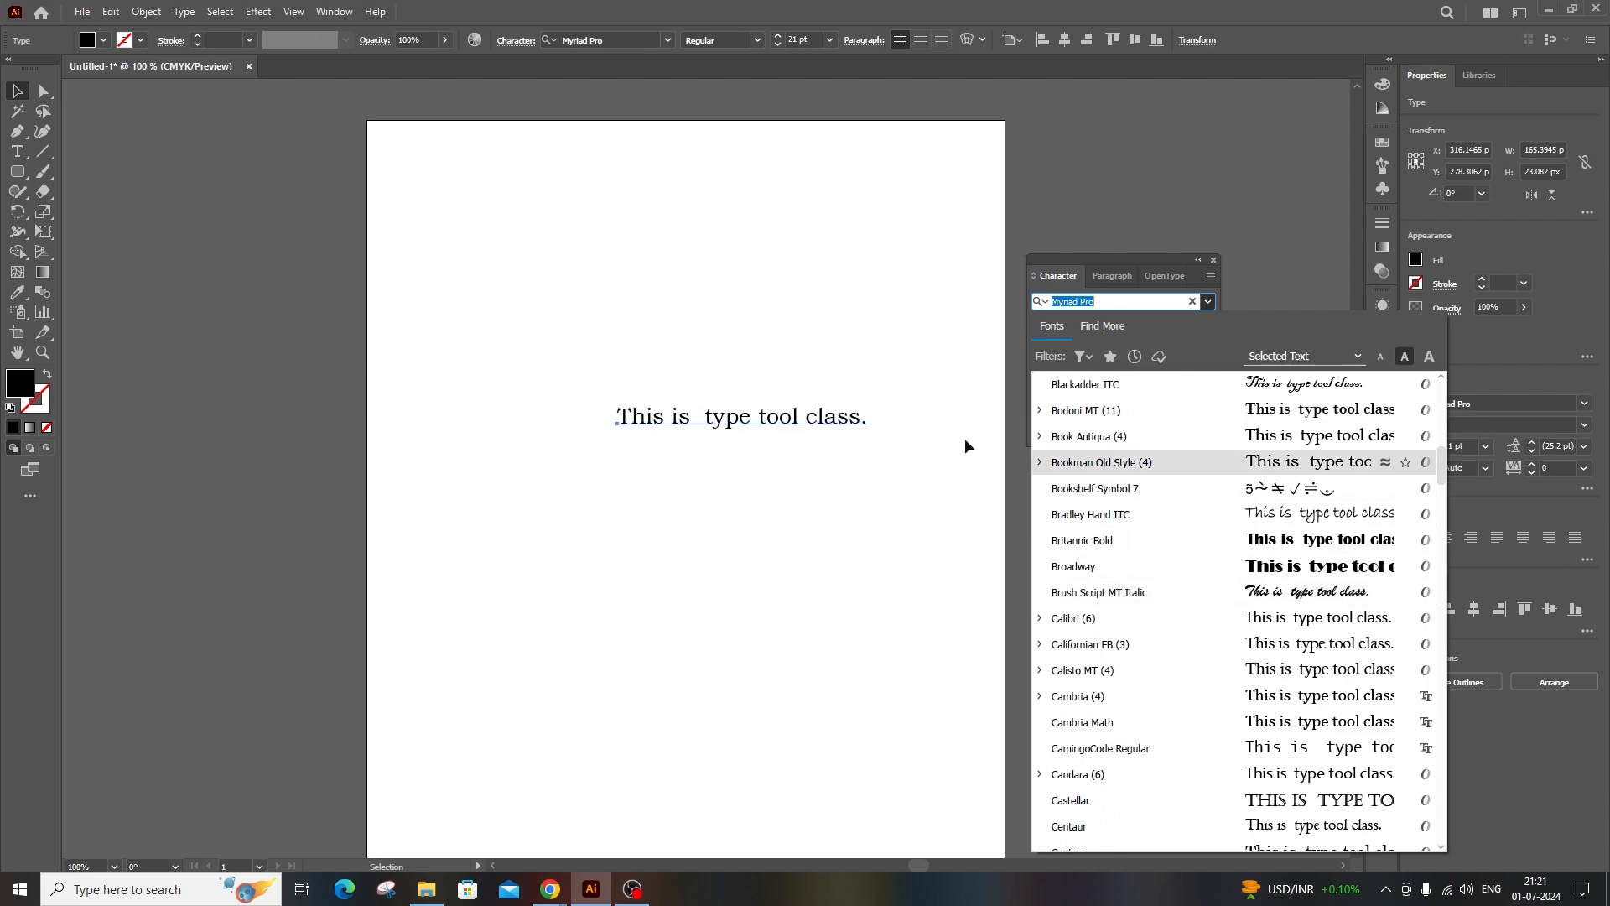
{"action": "scroll", "coordinate": [1146, 612], "scroll_direction": "down", "scroll_amount": 1}
{"action": "scroll", "coordinate": [1149, 641], "scroll_direction": "down", "scroll_amount": 3}
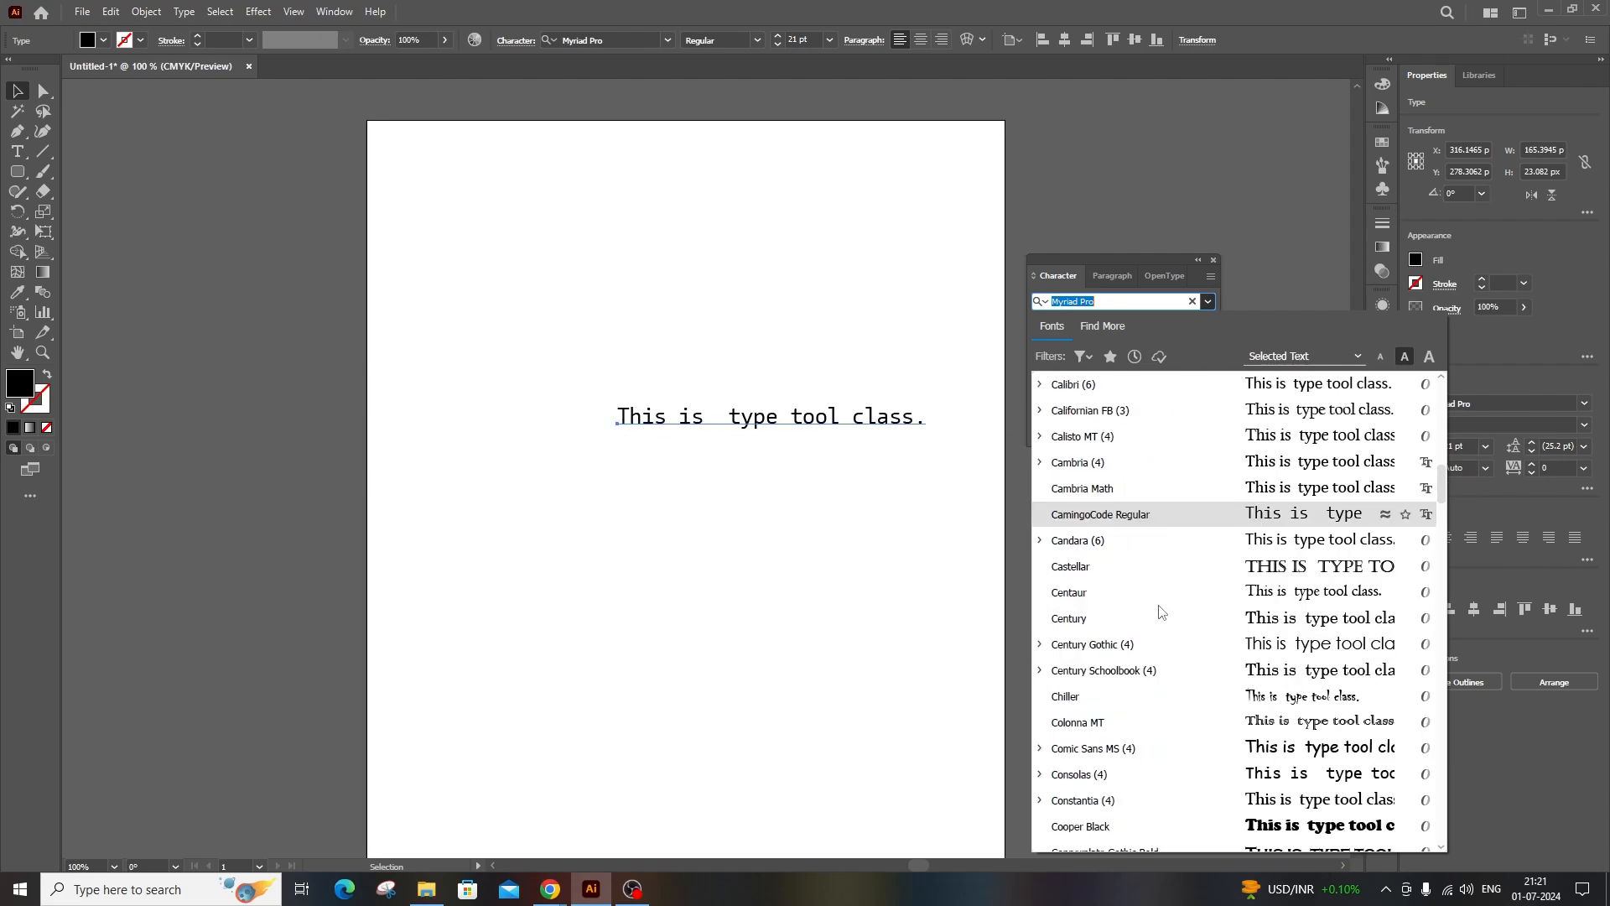
{"action": "scroll", "coordinate": [1161, 603], "scroll_direction": "down", "scroll_amount": 8}
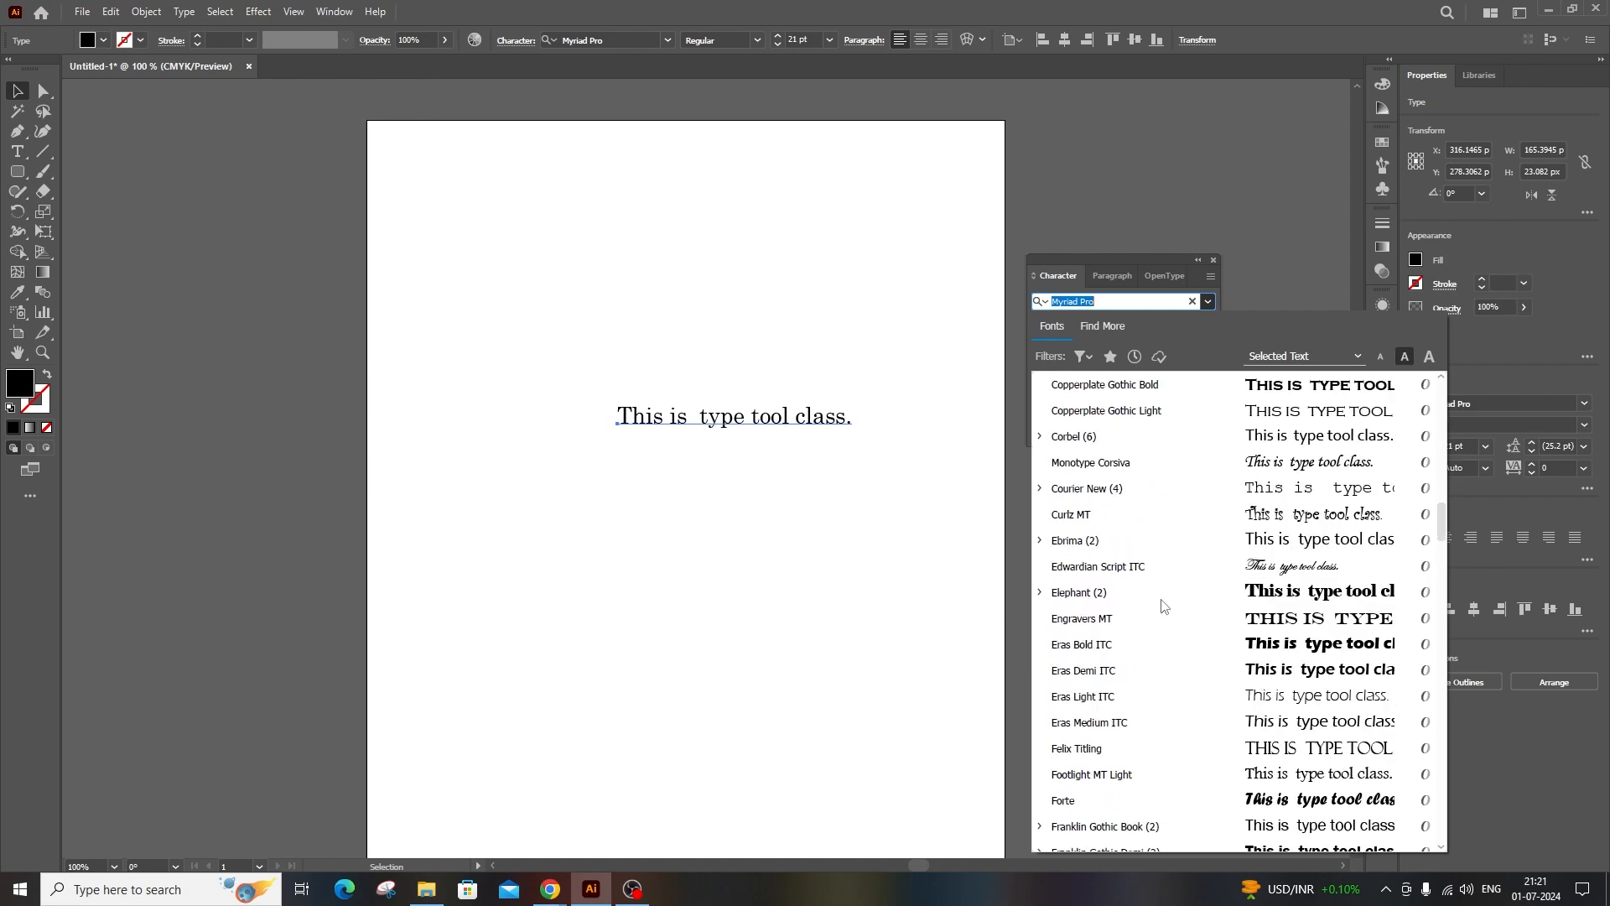
{"action": "scroll", "coordinate": [1157, 578], "scroll_direction": "down", "scroll_amount": 4}
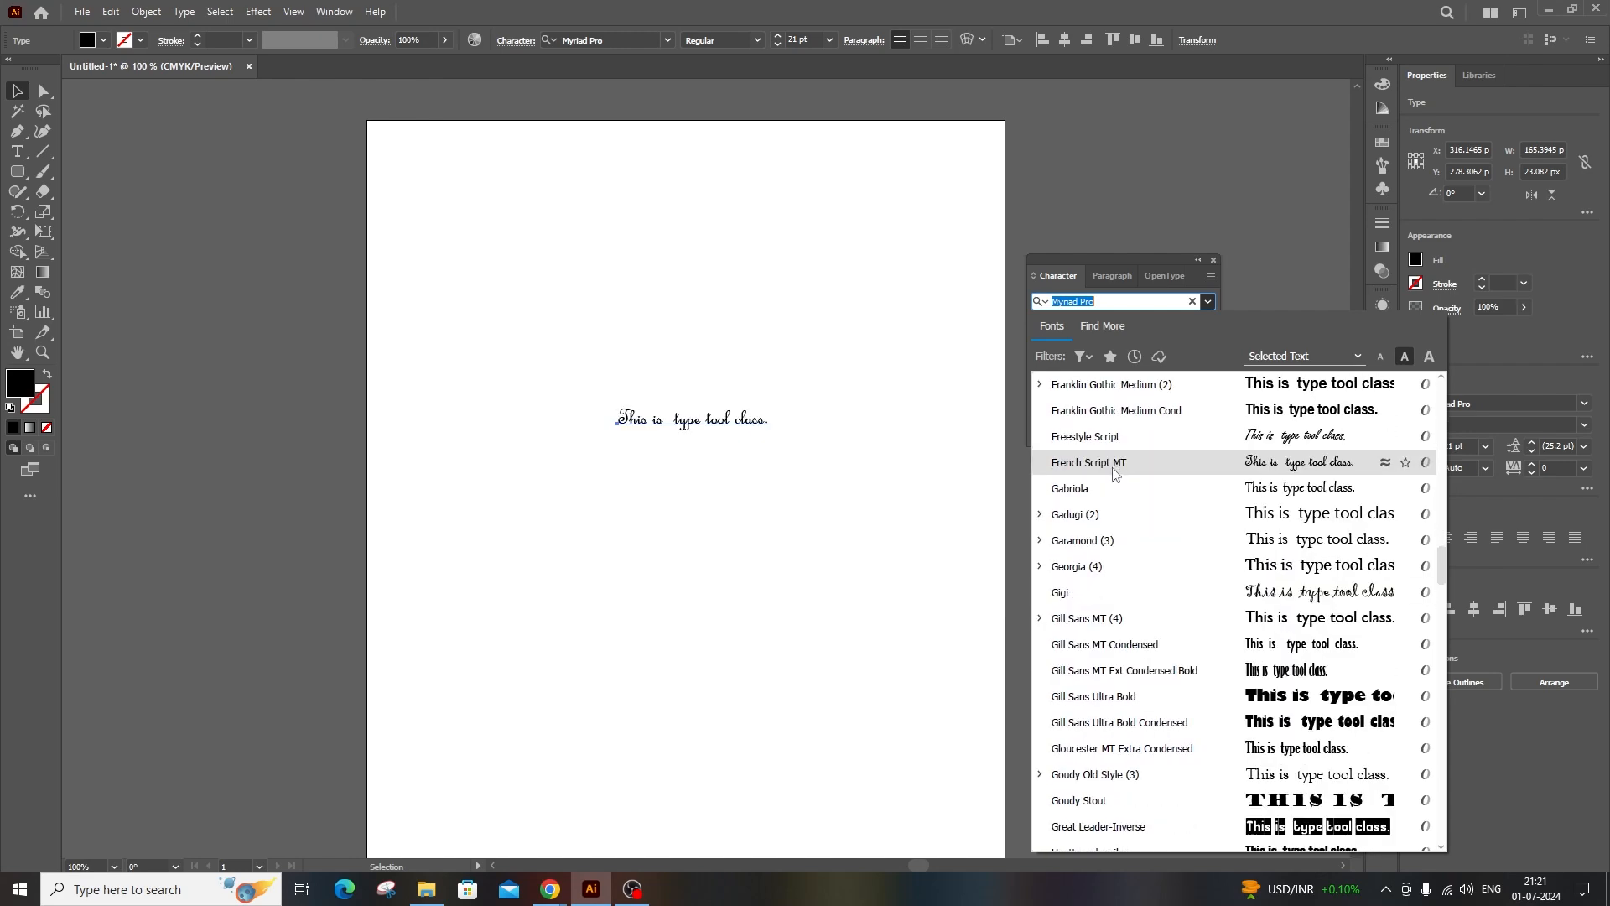
{"action": "scroll", "coordinate": [1154, 521], "scroll_direction": "up", "scroll_amount": 4}
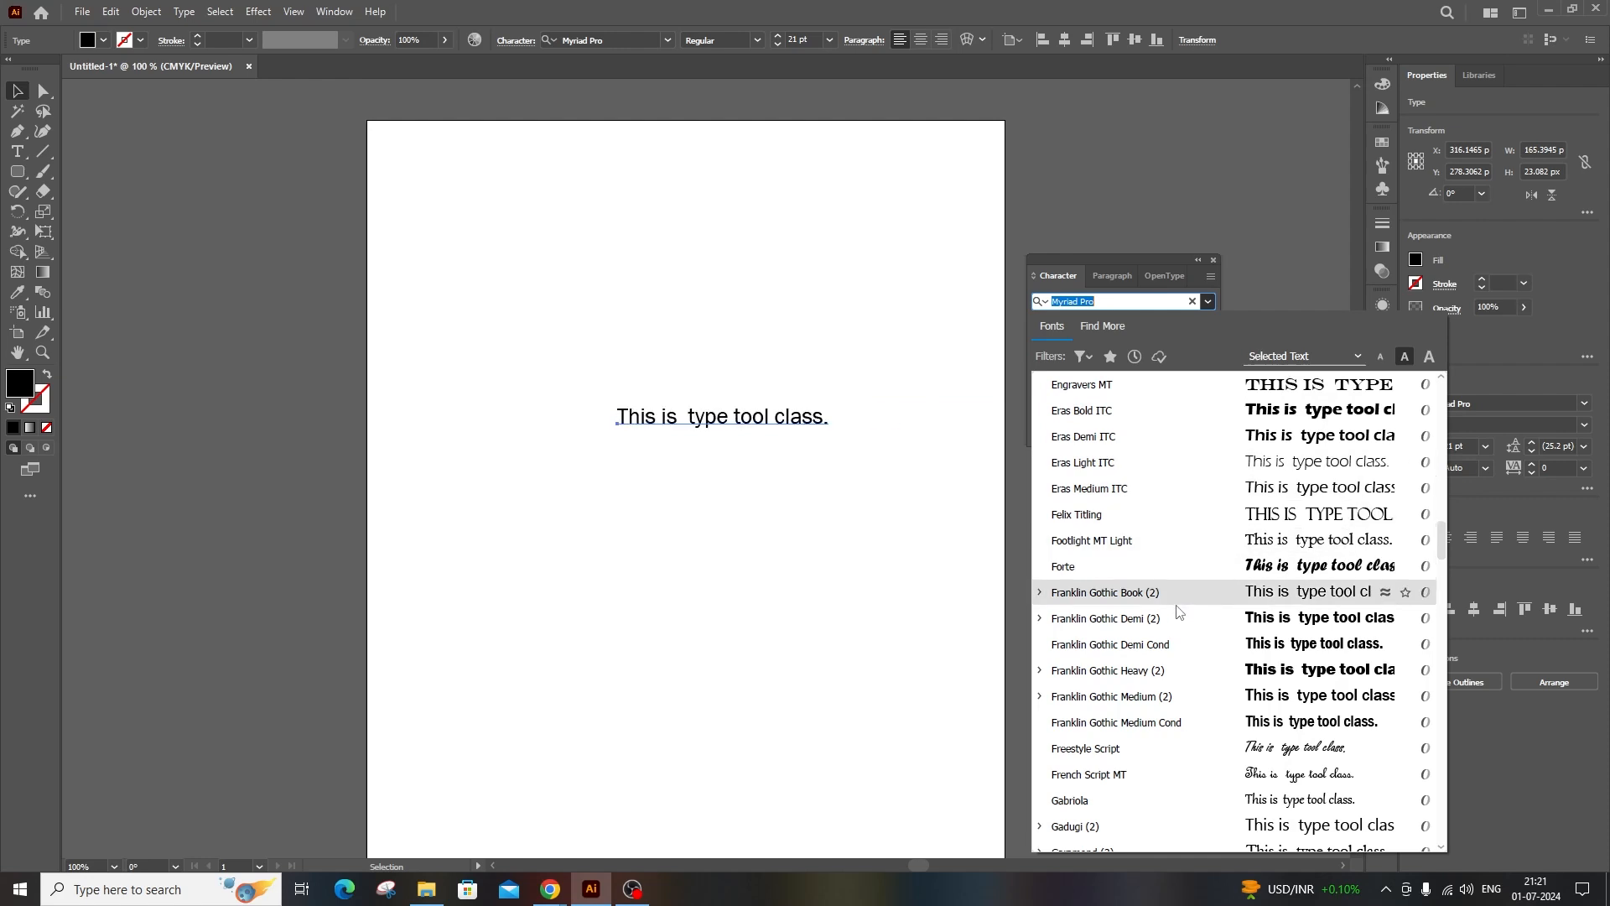
{"action": "left_click", "coordinate": [1140, 649]}
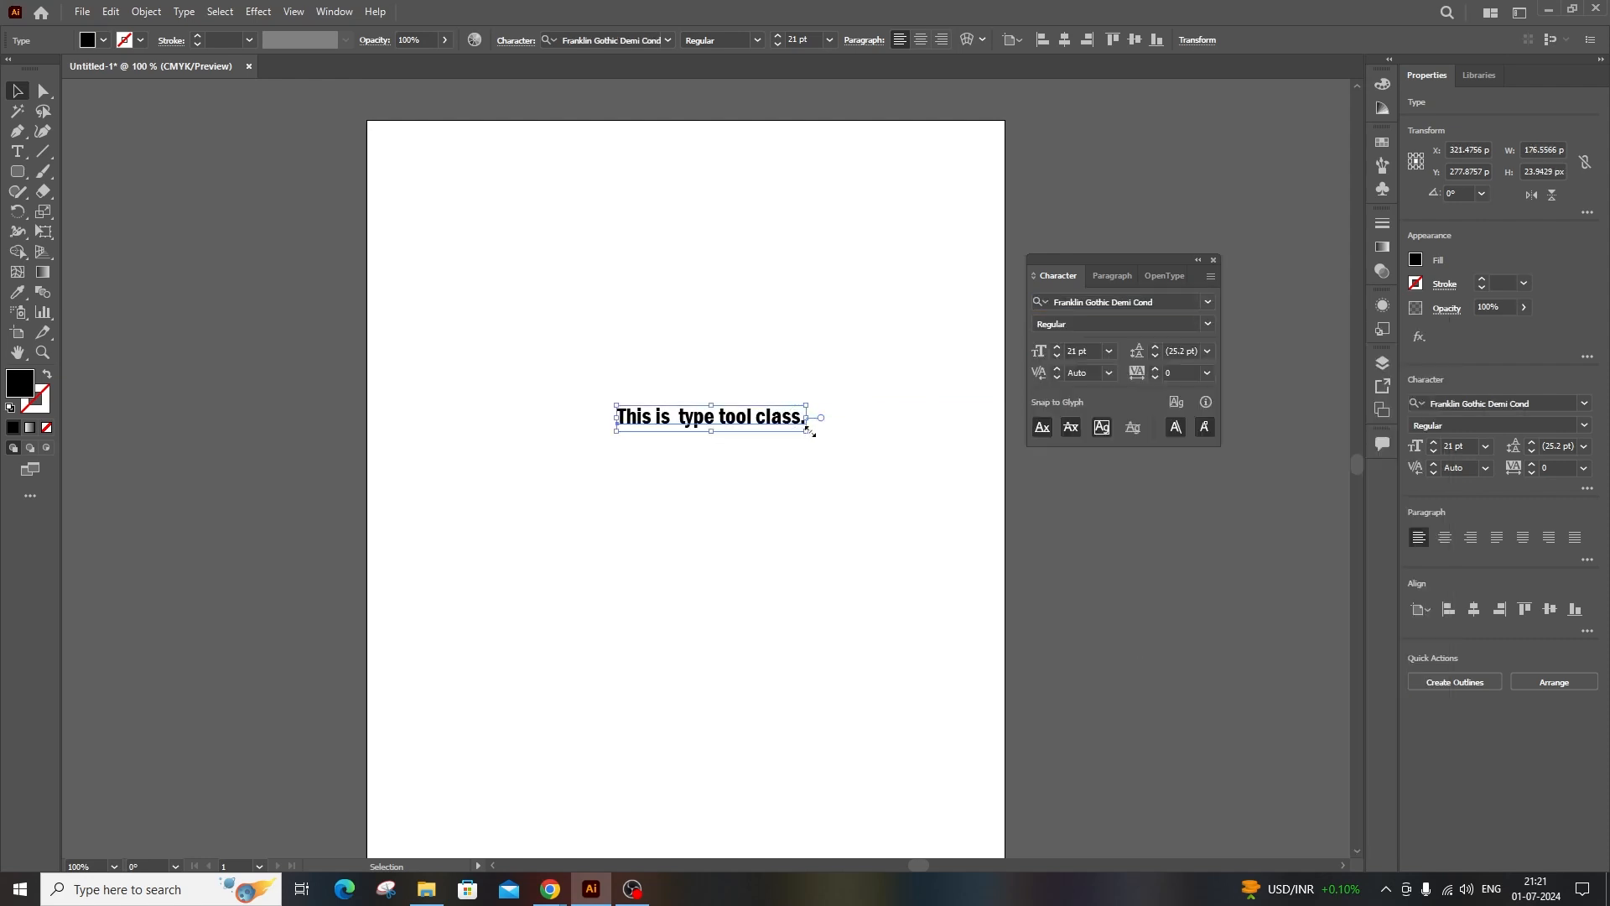
Scale the text line up proportionally to about 403 px wide, about 48 pt, in the upper part of the artboard.
{"action": "left_click_drag", "start_coordinate": [804, 426], "coordinate": [818, 368]}
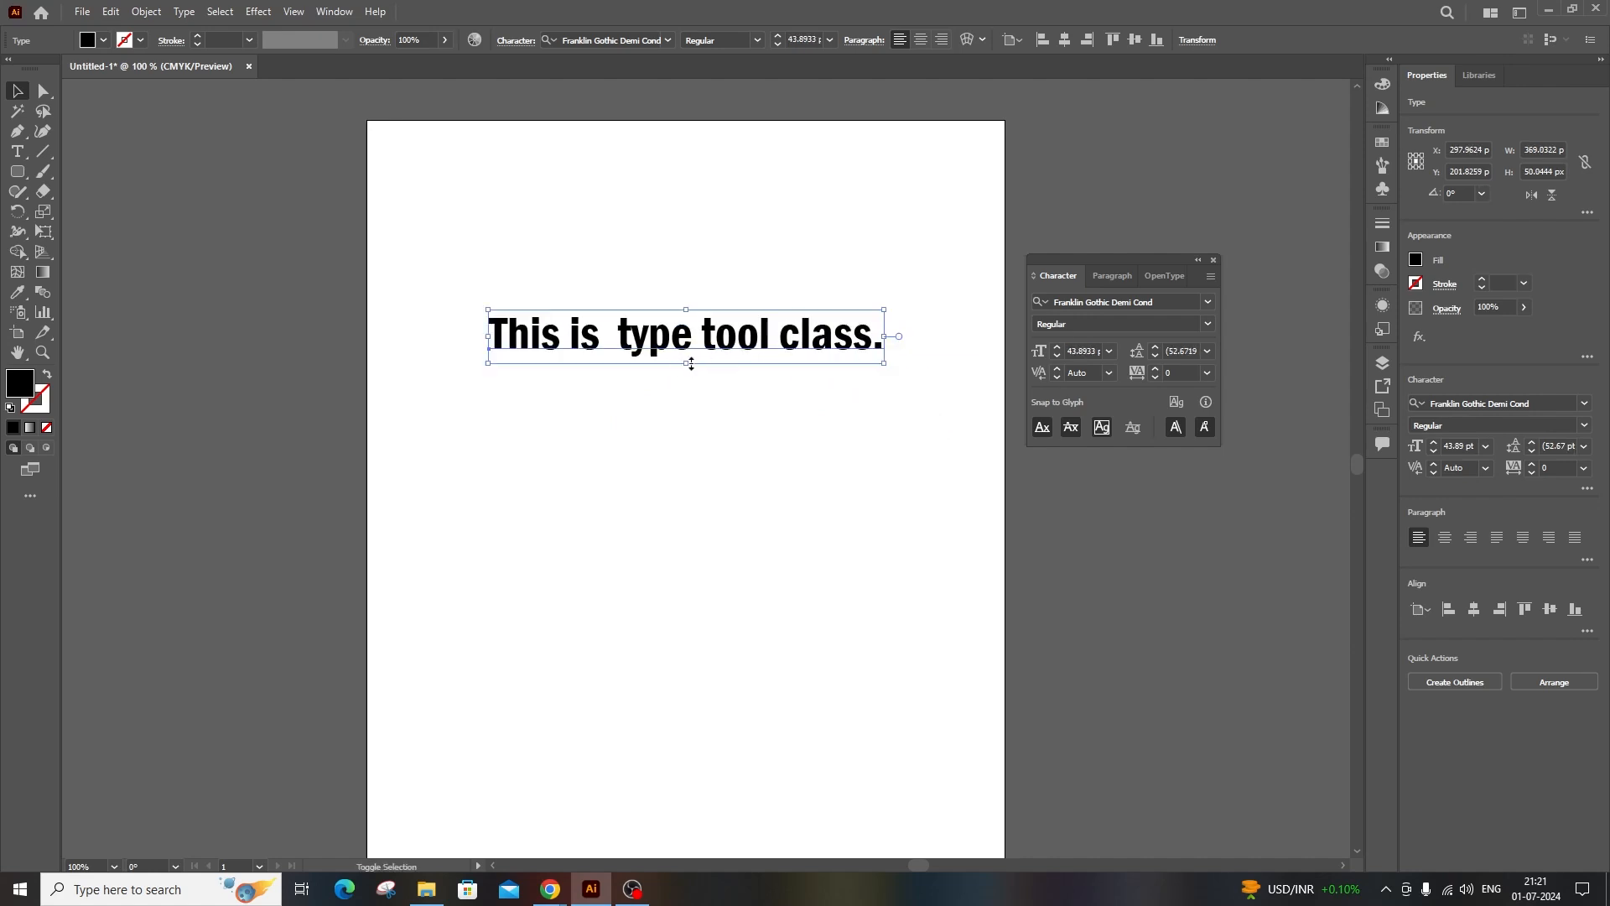
{"action": "left_click_drag", "start_coordinate": [691, 363], "coordinate": [687, 368]}
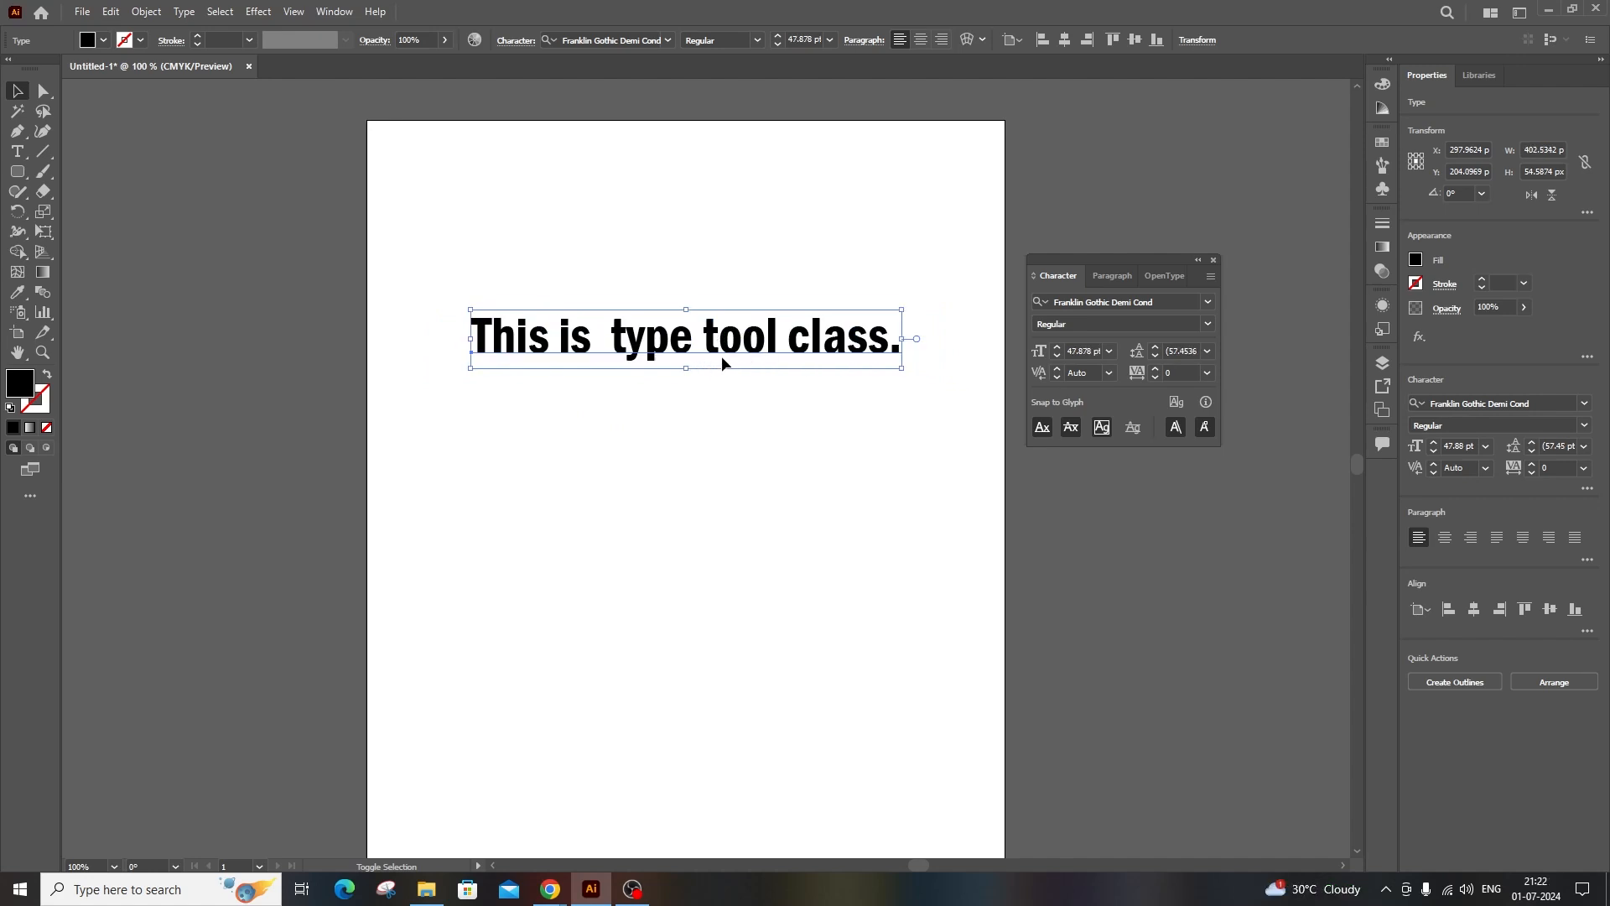
{"action": "left_click", "coordinate": [790, 337], "text": "shift"}
{"action": "left_click", "coordinate": [792, 346]}
Try stretching the text line horizontally to about 561 px wide and moving it, and undo these changes.
{"action": "left_click_drag", "start_coordinate": [904, 339], "coordinate": [1074, 339]}
{"action": "left_click_drag", "start_coordinate": [921, 343], "coordinate": [844, 325]}
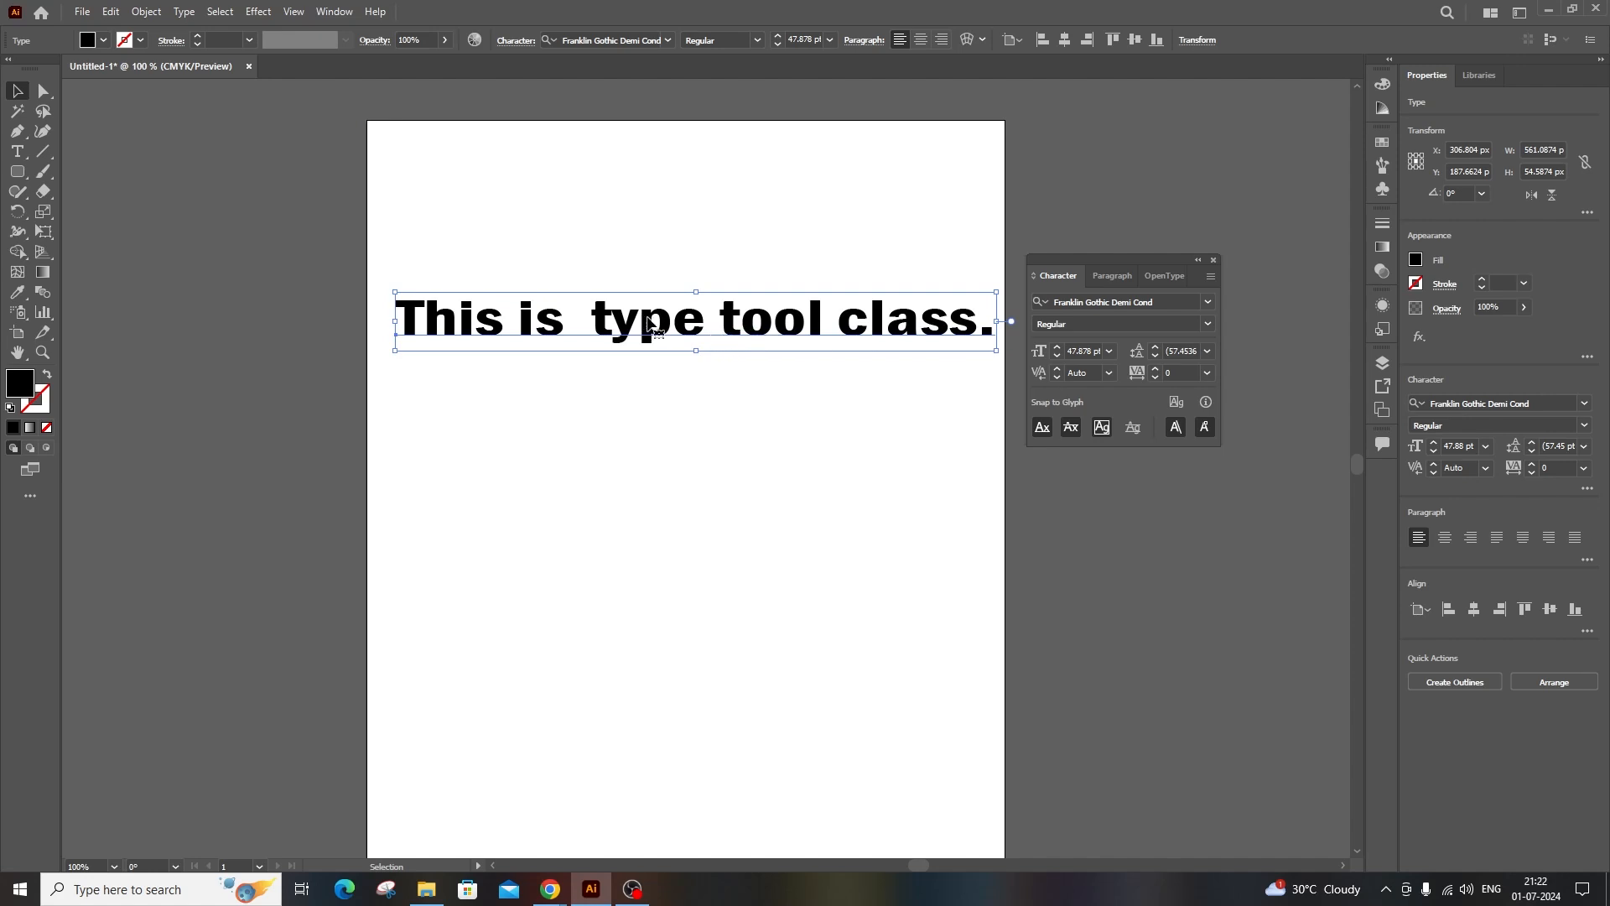
{"action": "left_click_drag", "start_coordinate": [739, 338], "coordinate": [800, 330]}
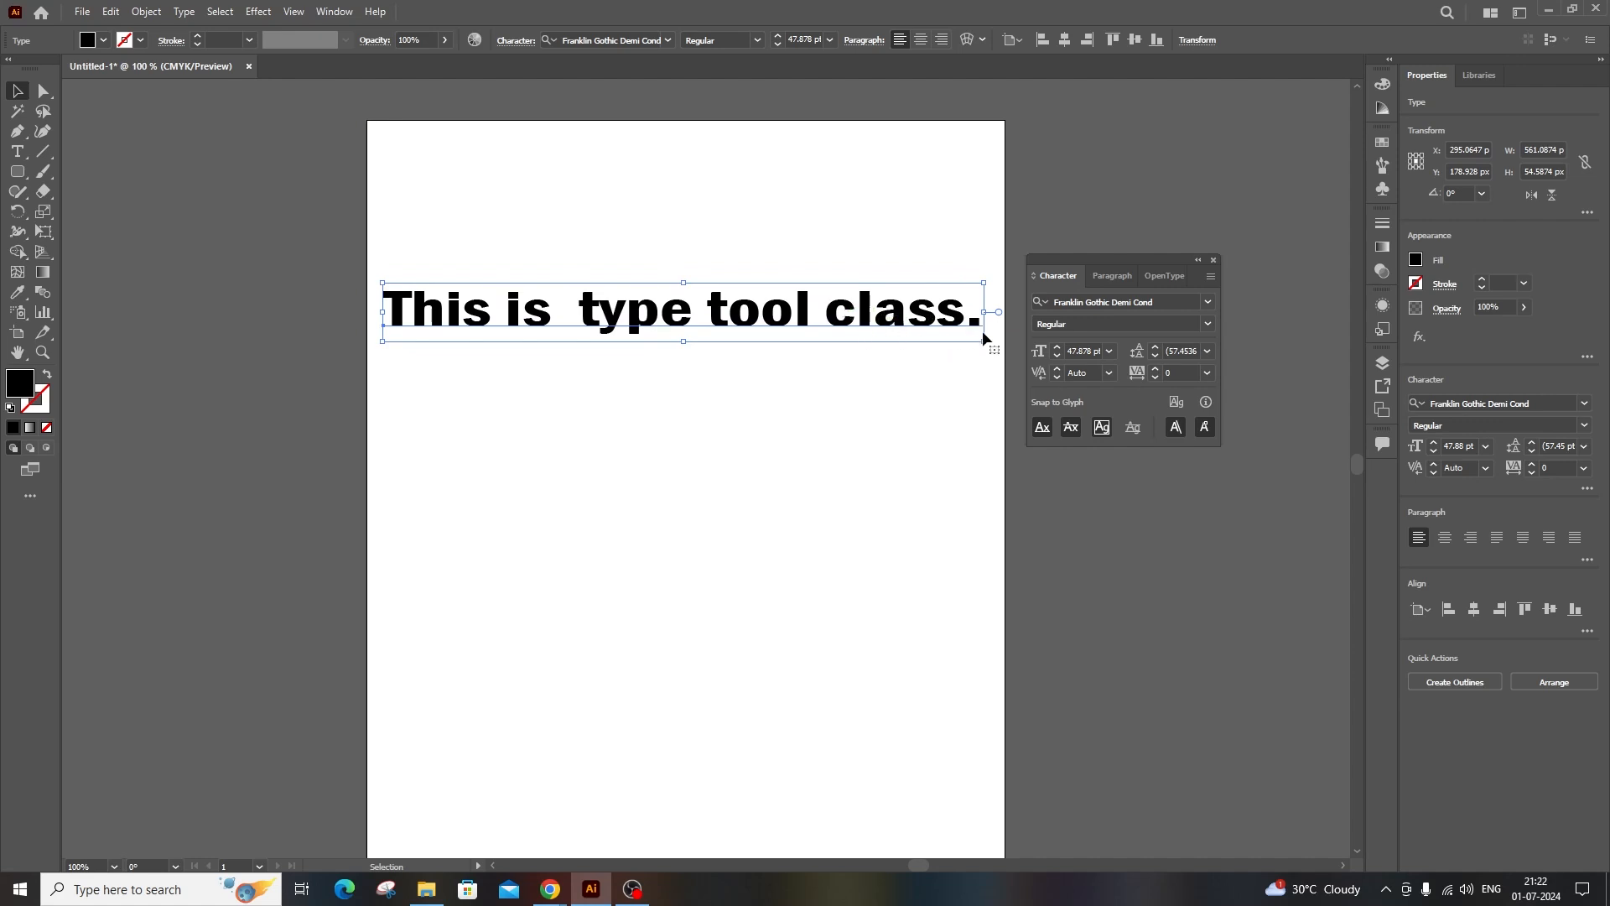
{"action": "key", "text": "ctrl+z"}
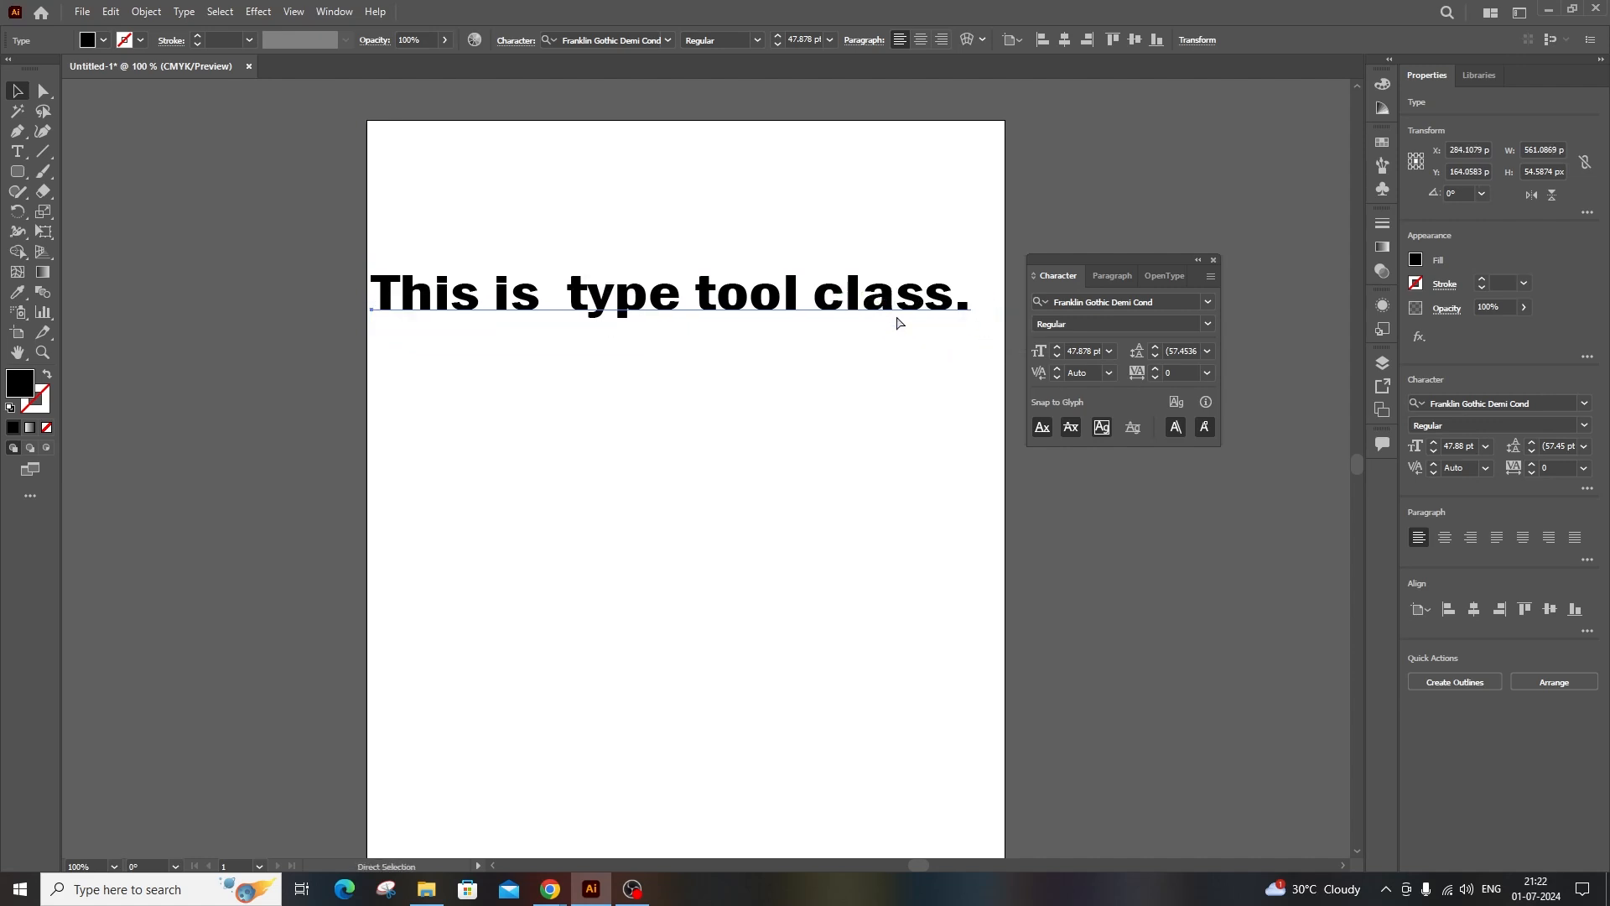
{"action": "key", "text": "ctrl+z"}
{"action": "key", "text": "ctrl+z"}
{"action": "key", "text": "ctrl+z"}
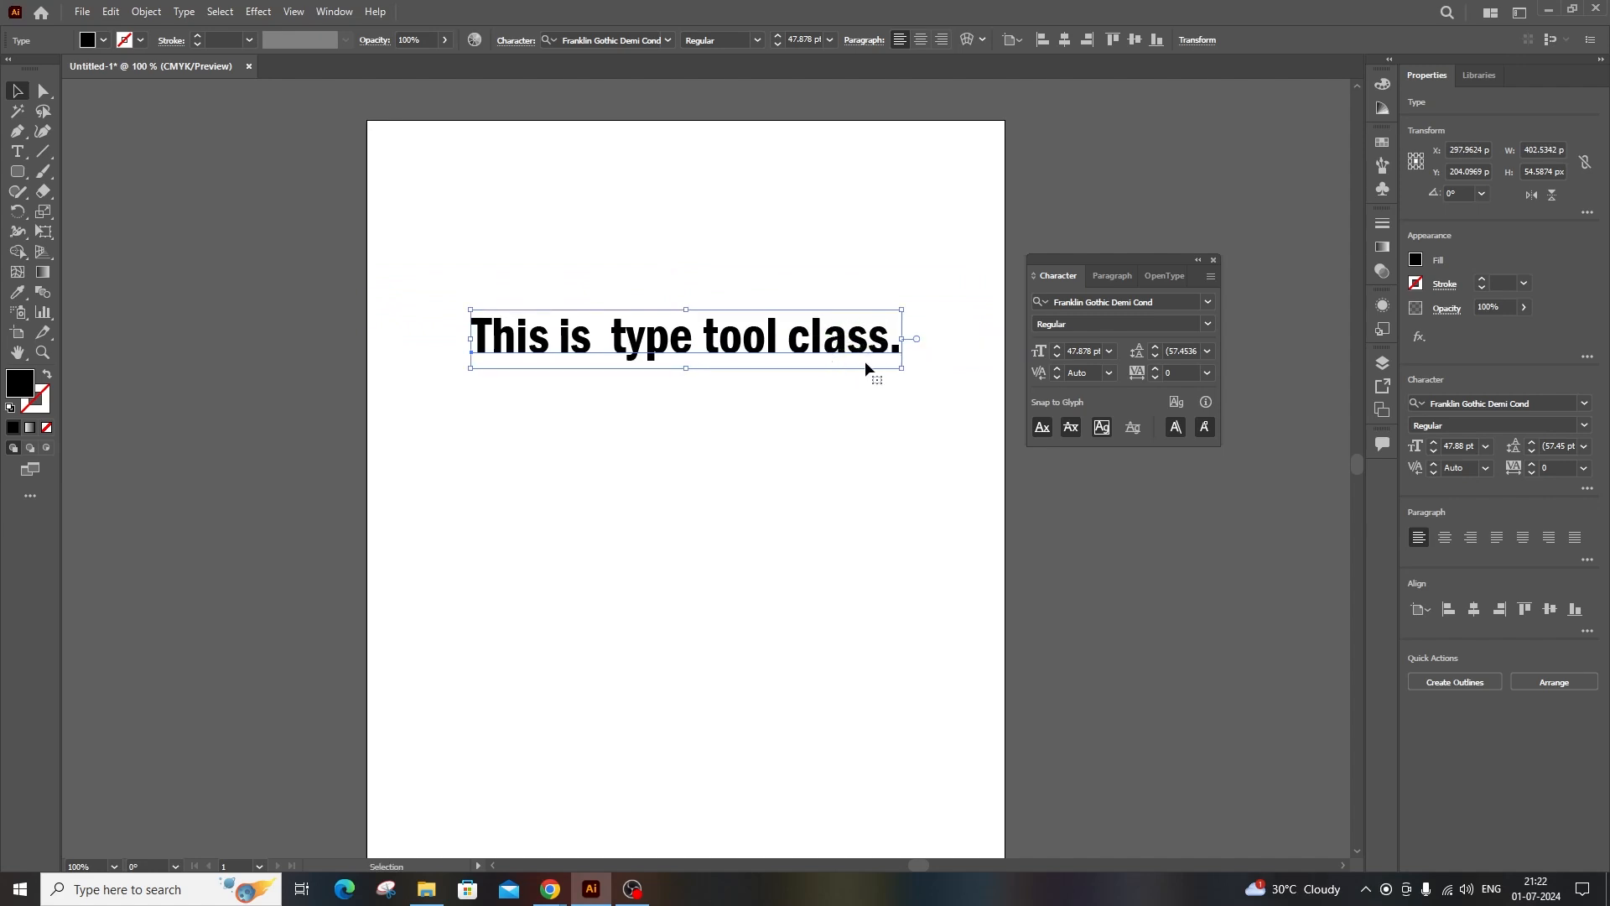
Preview the preset font sizes on the text line without applying one.
{"action": "left_click", "coordinate": [1108, 352]}
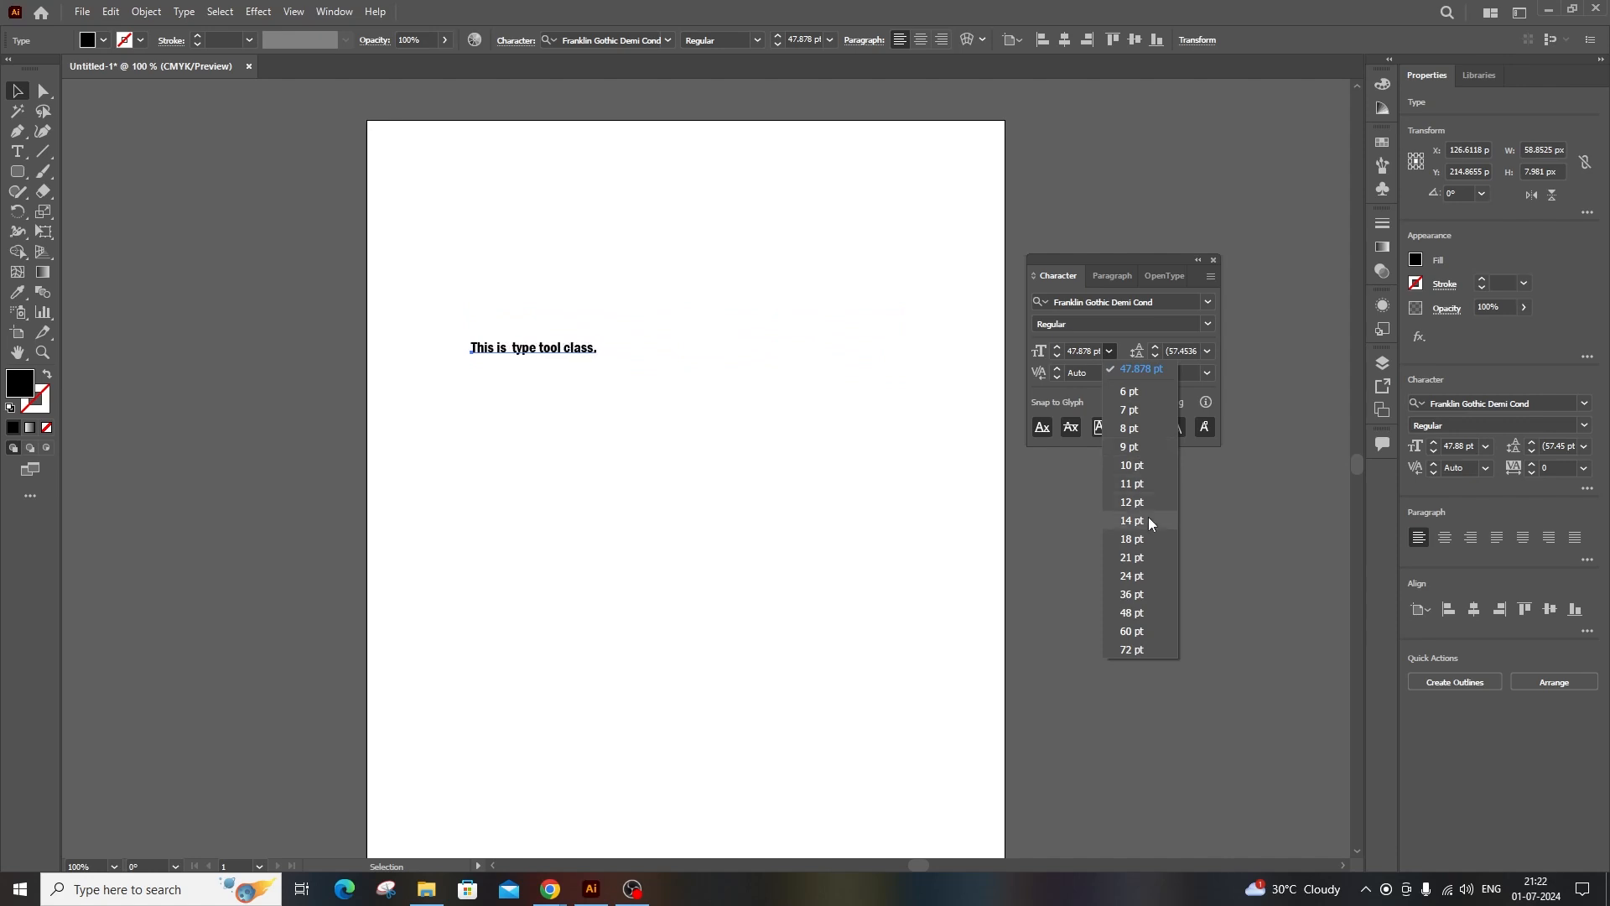
{"action": "left_click", "coordinate": [1085, 359]}
{"action": "left_click", "coordinate": [1082, 351]}
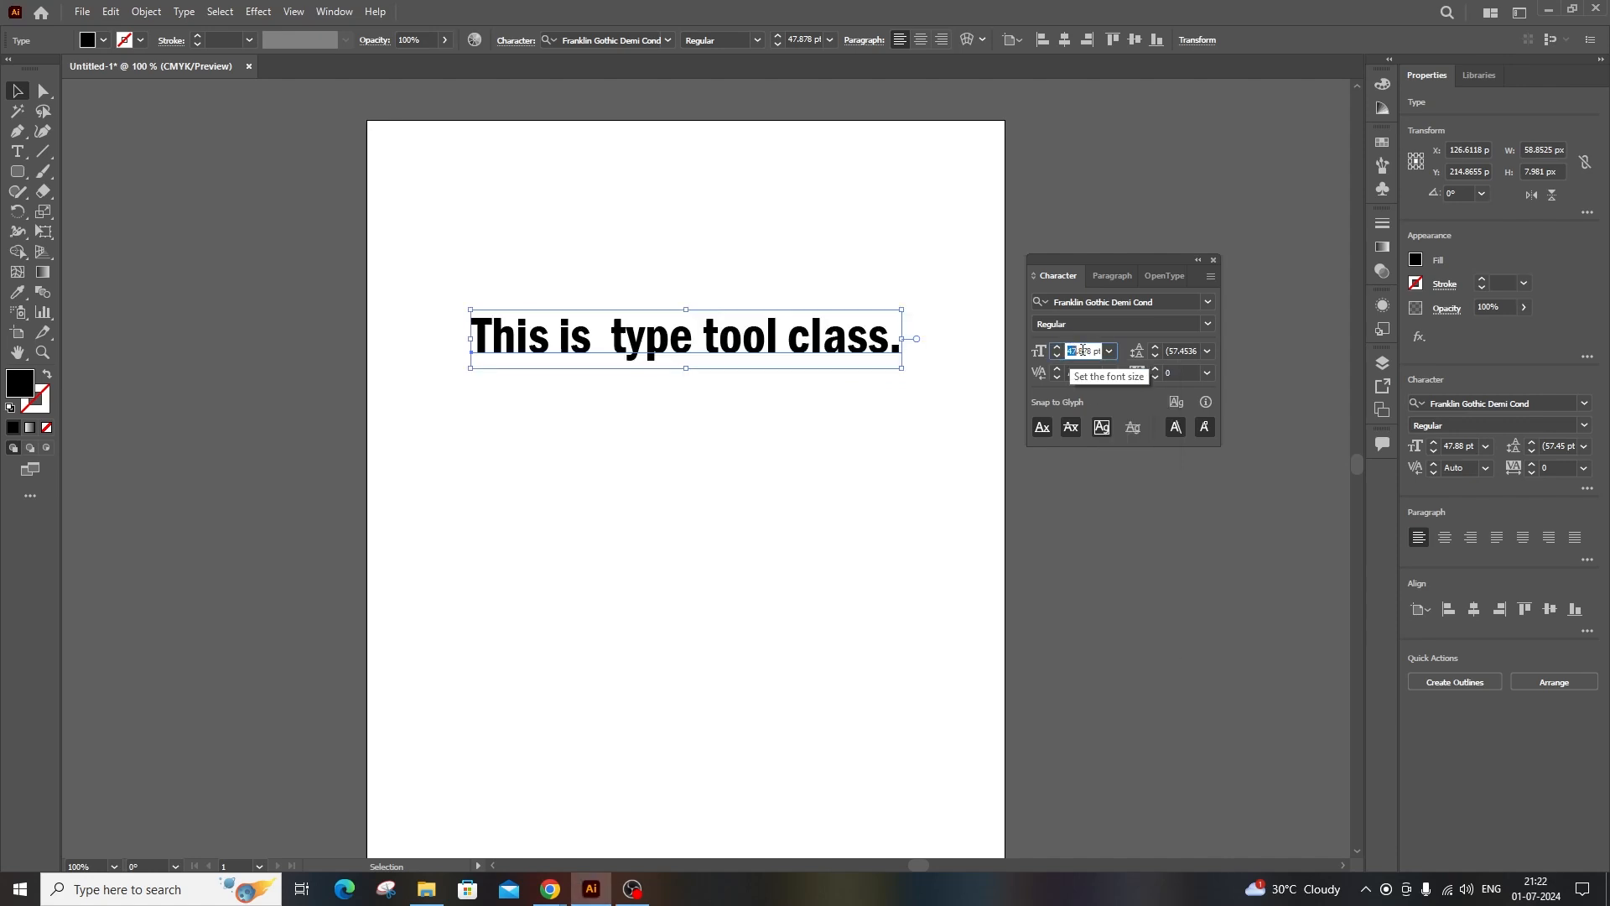
{"action": "left_click_drag", "start_coordinate": [1082, 350], "coordinate": [1101, 351]}
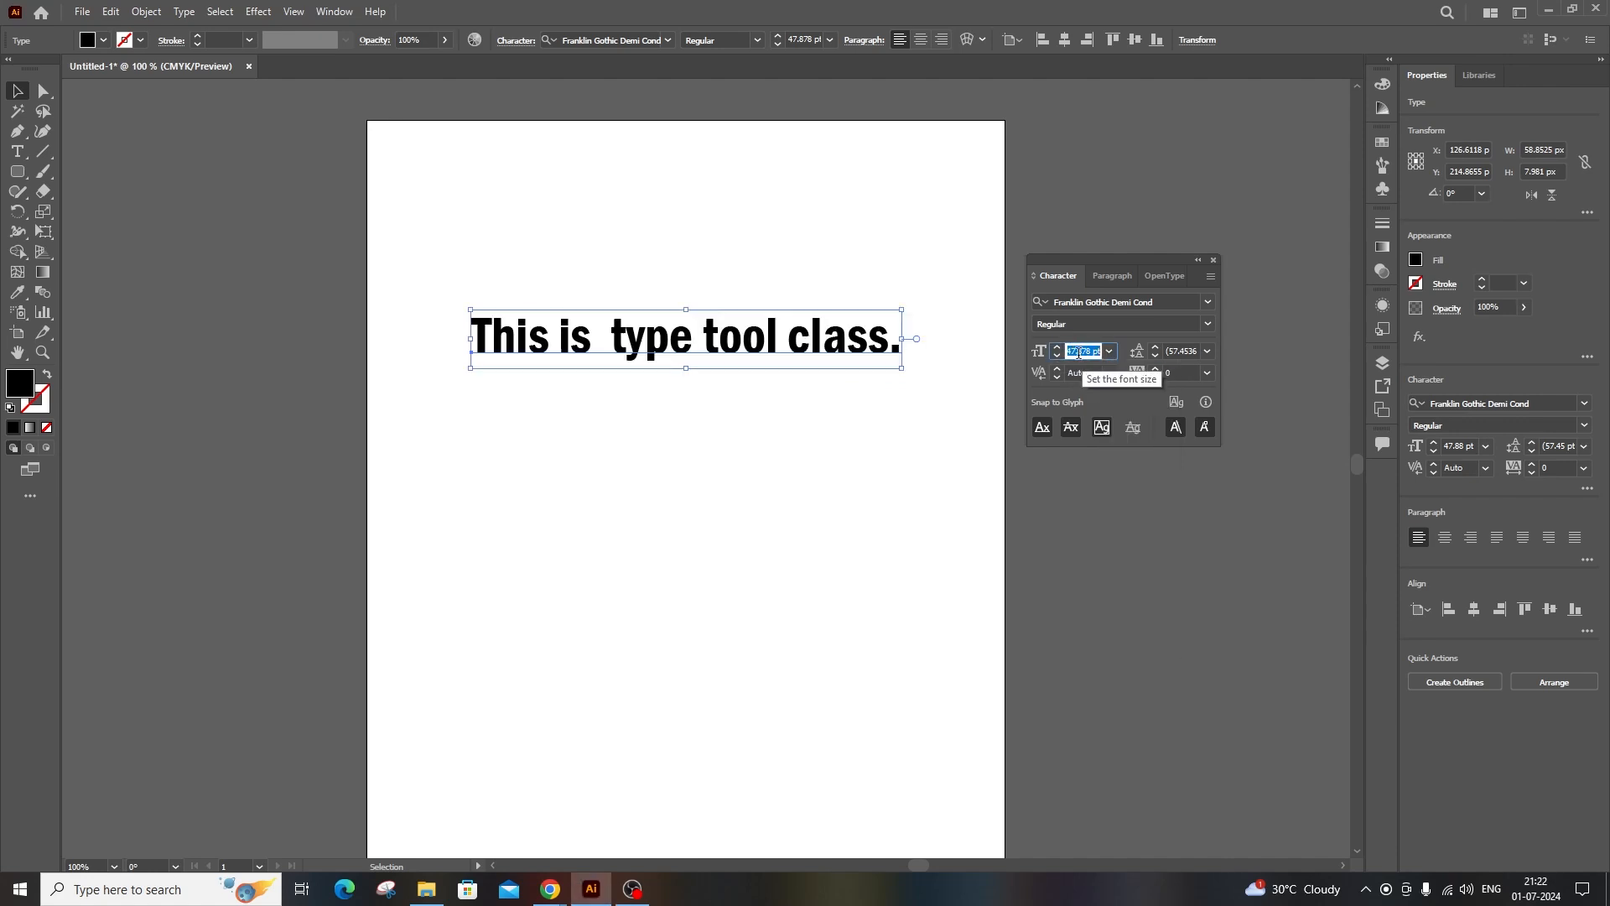
{"action": "left_click", "coordinate": [832, 340]}
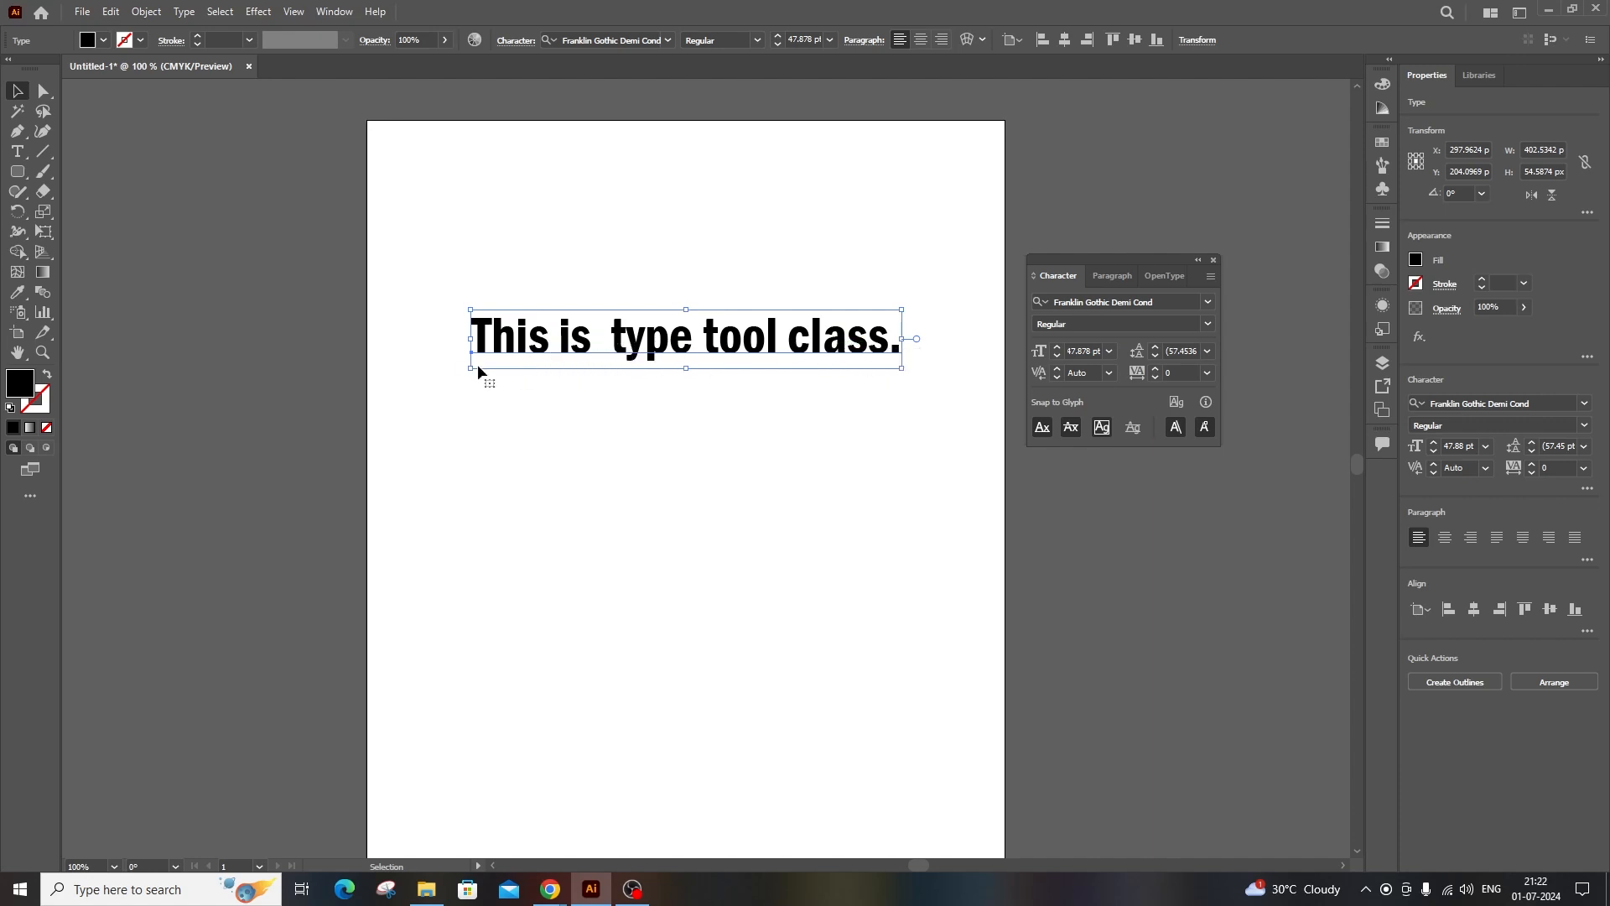
Move the text line slightly down and expand the Character panel to show all its options.
{"action": "left_click_drag", "start_coordinate": [788, 345], "coordinate": [786, 361]}
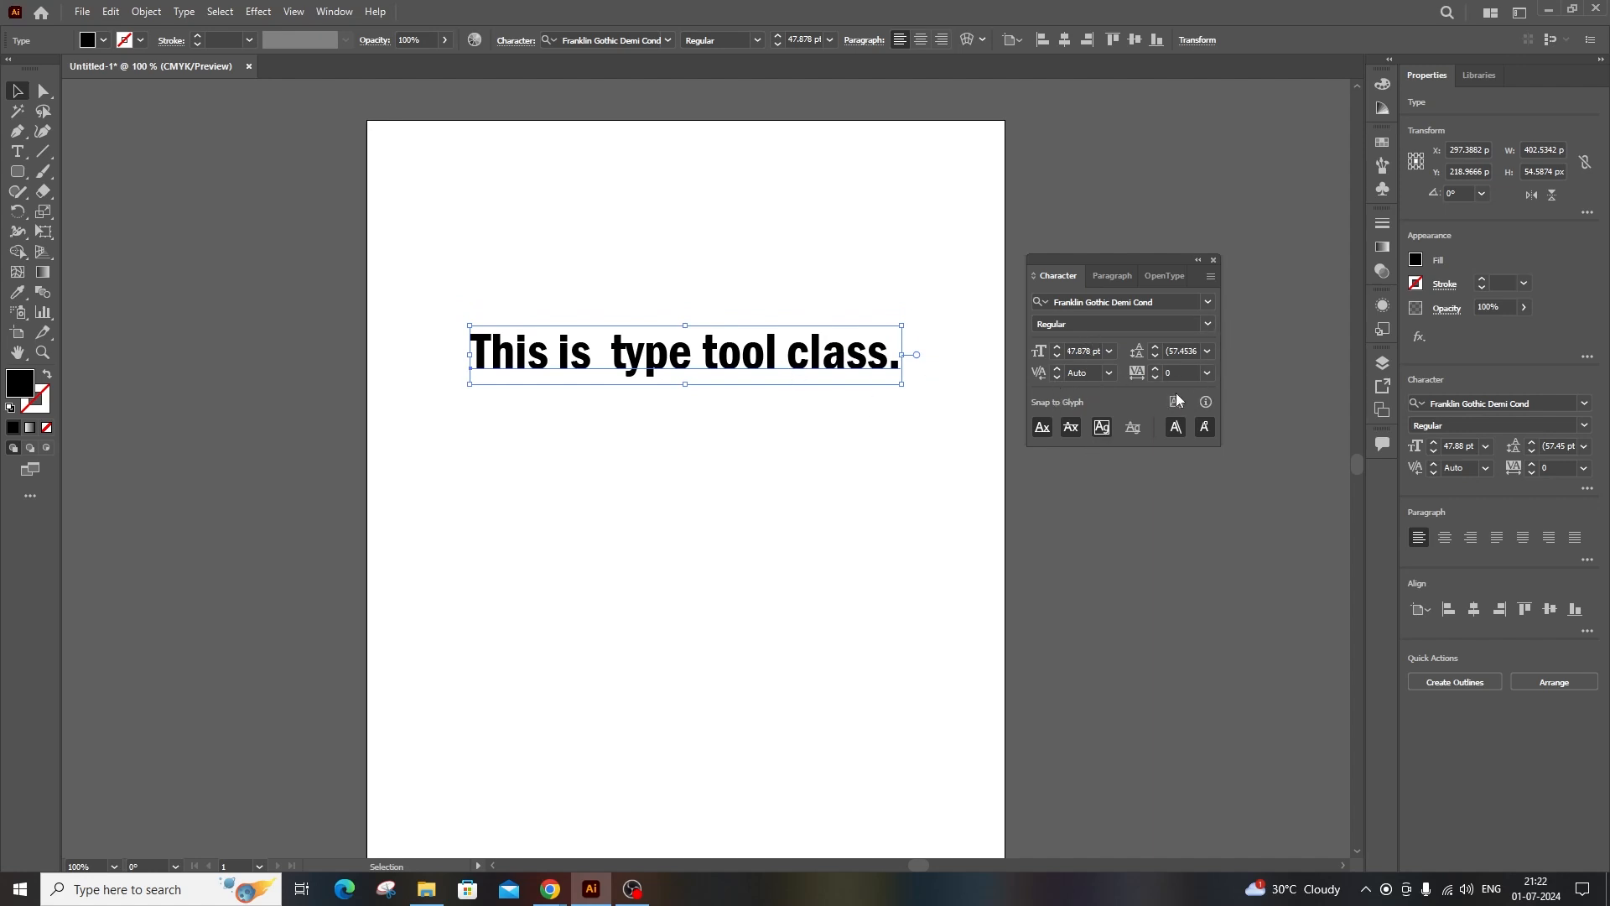
{"action": "left_click", "coordinate": [1211, 278]}
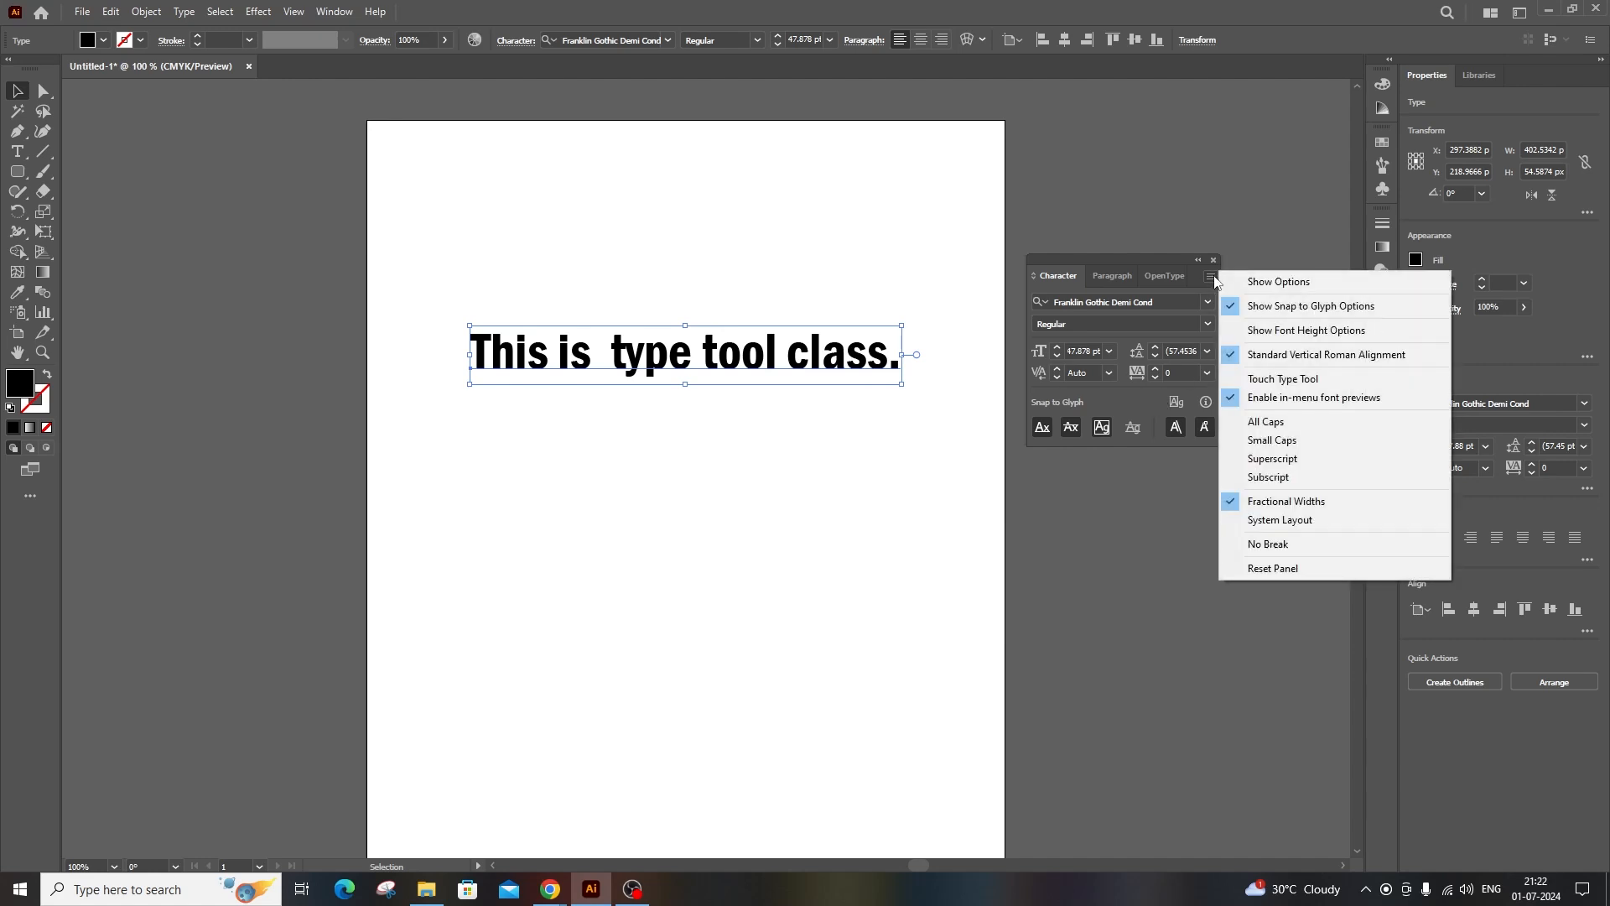
{"action": "left_click", "coordinate": [1254, 281]}
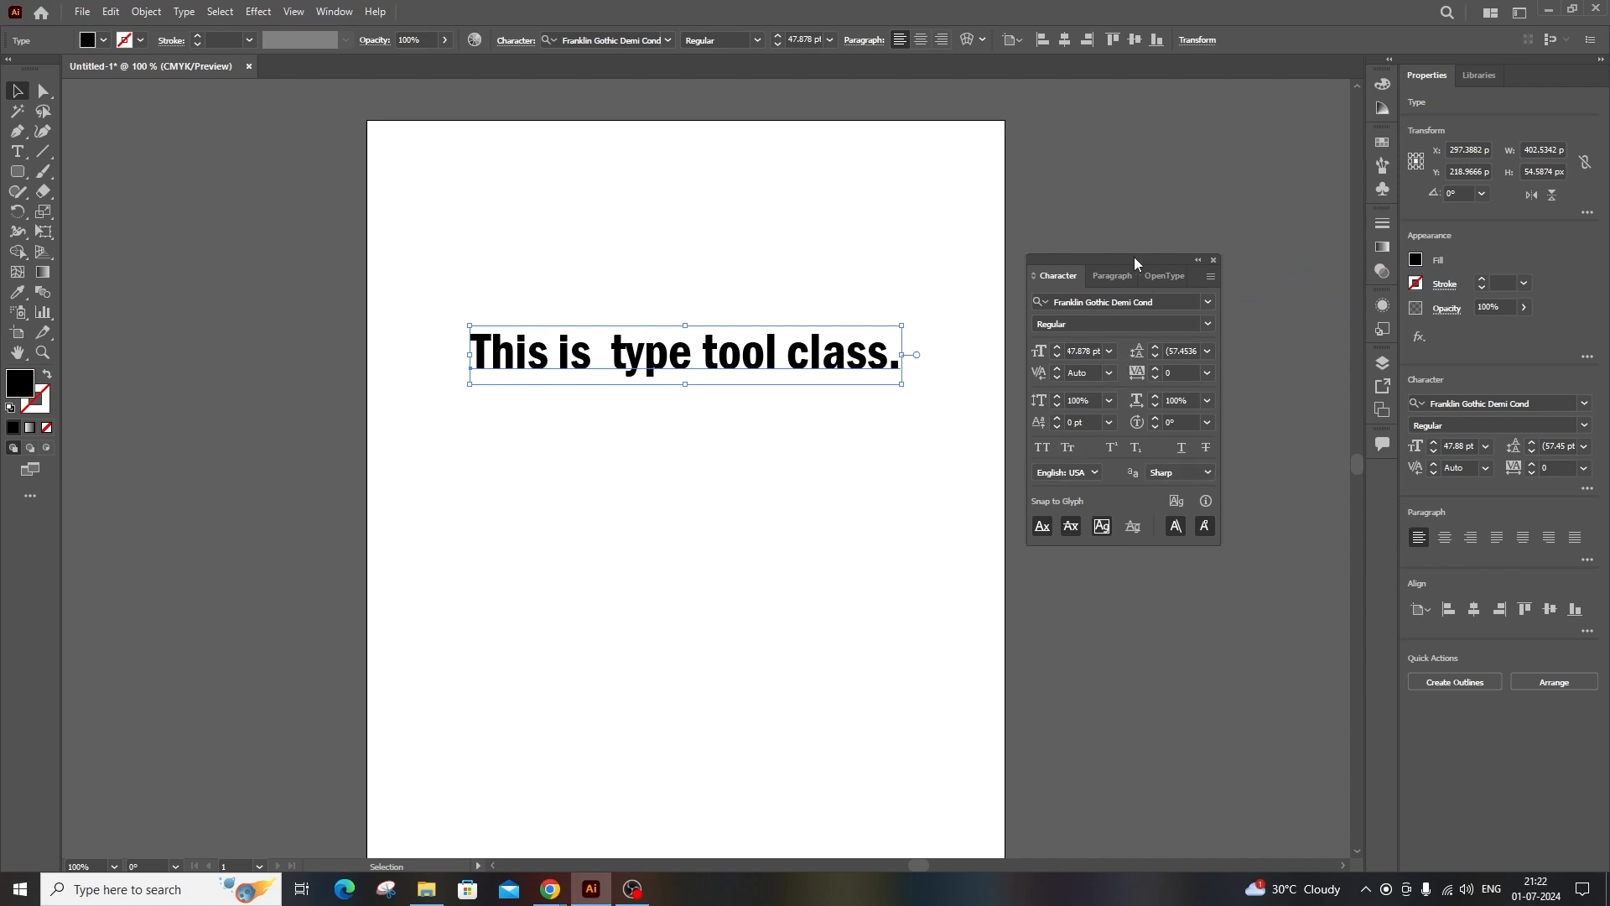
Draw a text area about 303 × 180 px below the text line and clear its placeholder text.
{"action": "left_click_drag", "start_coordinate": [1134, 256], "coordinate": [1181, 231]}
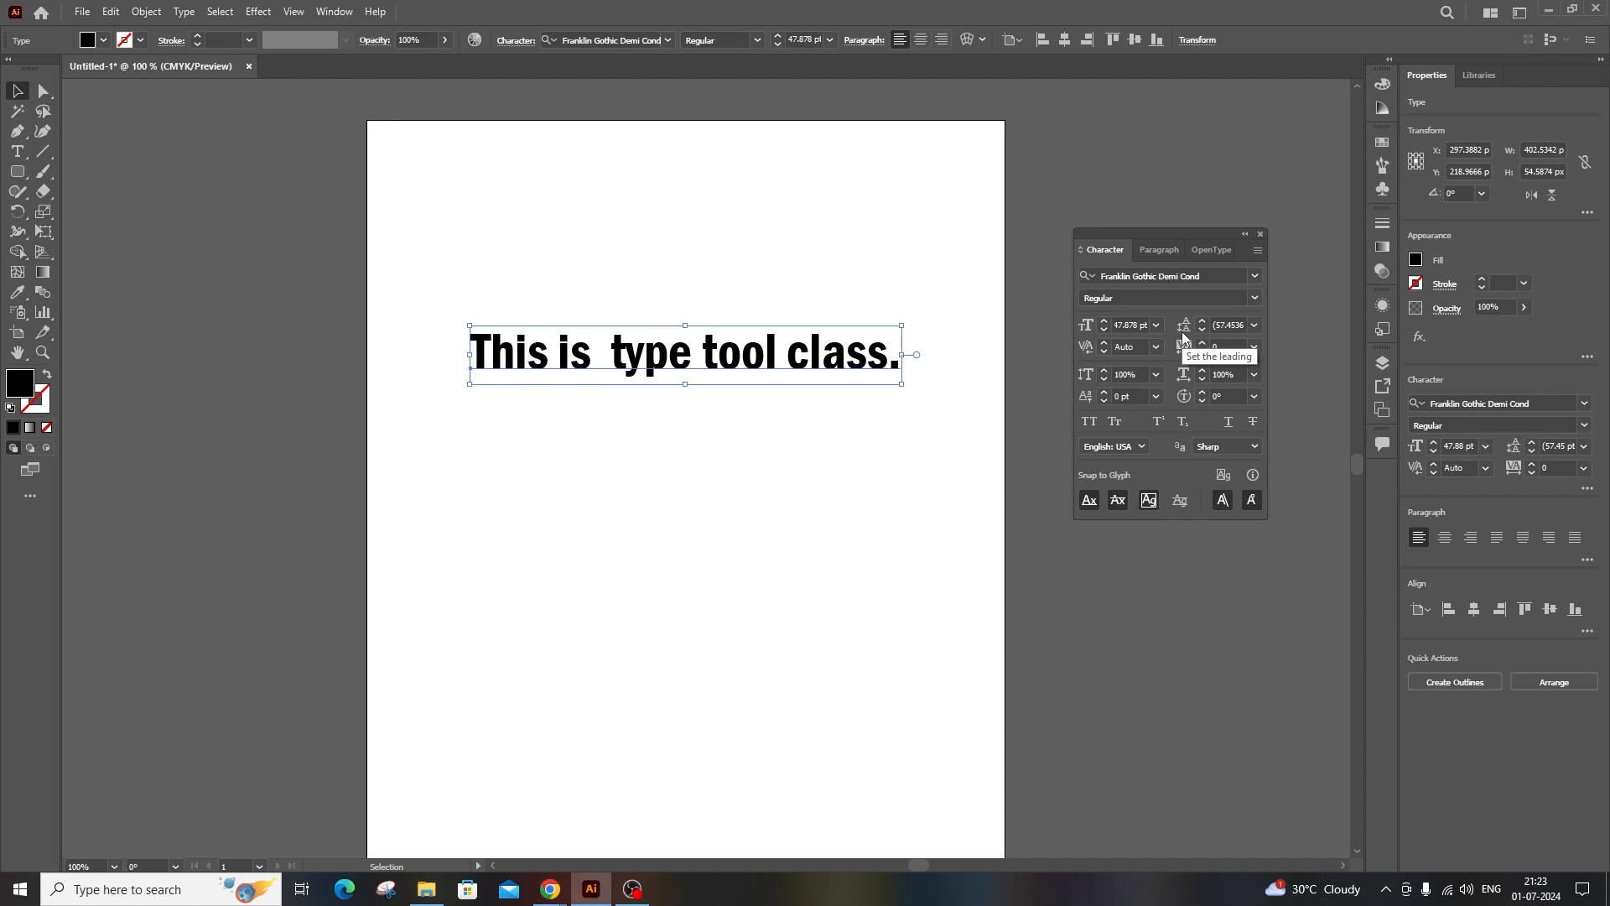
{"action": "left_click", "coordinate": [562, 474]}
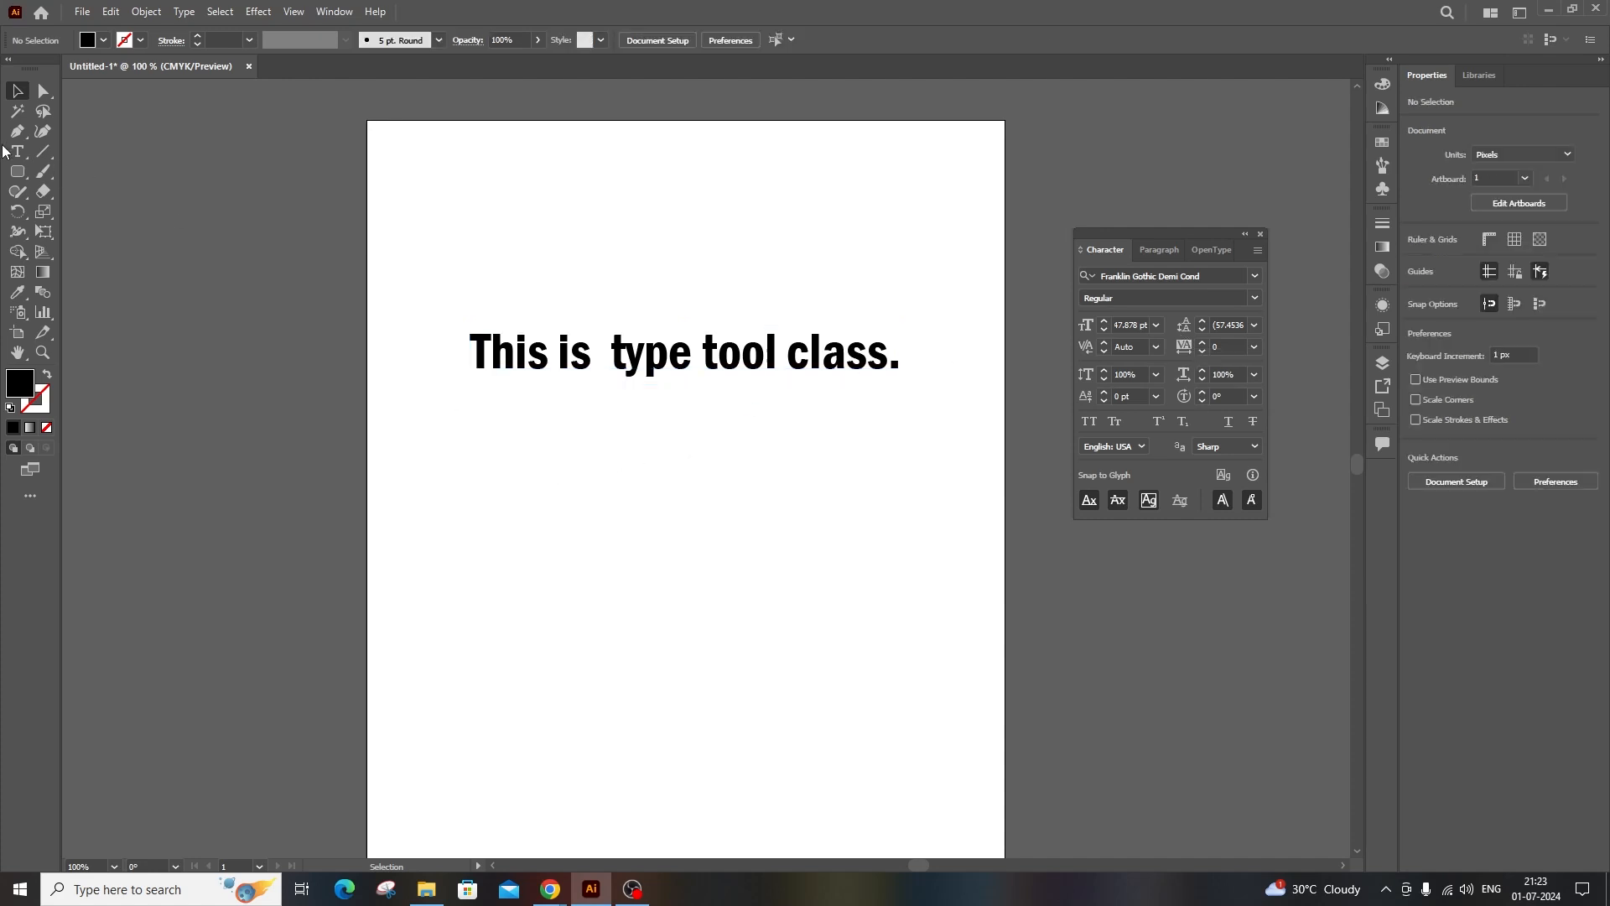
{"action": "left_click", "coordinate": [16, 151]}
{"action": "left_click_drag", "start_coordinate": [527, 426], "coordinate": [824, 625]}
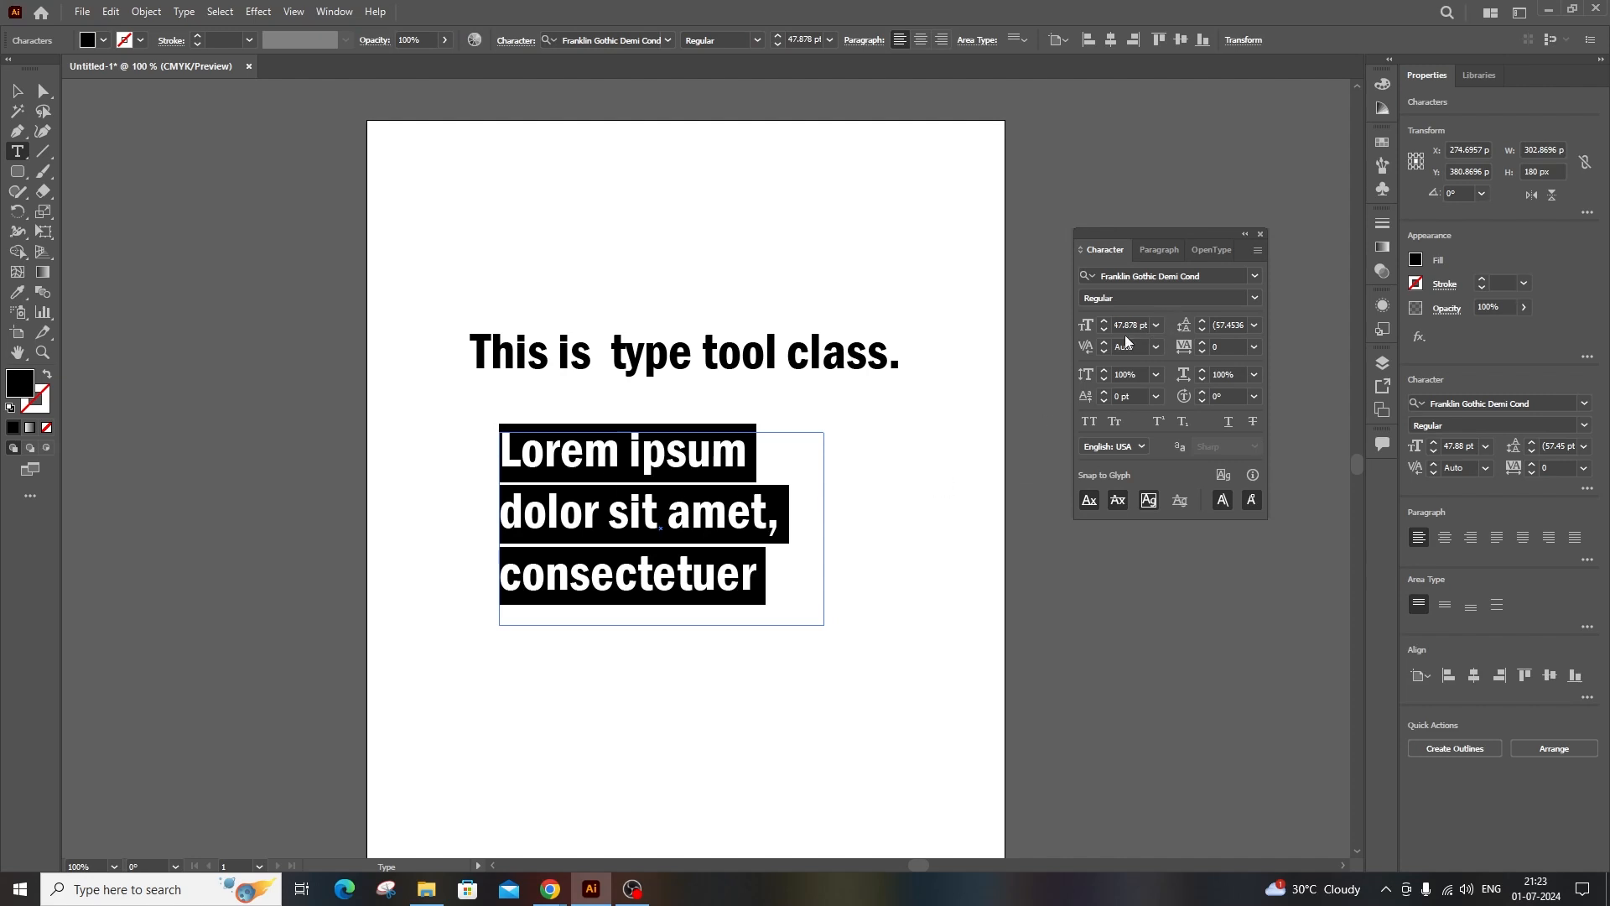
{"action": "key", "text": "BackSpace"}
Fill the emptied text area with placeholder text again, keeping its font size.
{"action": "left_click", "coordinate": [1156, 325]}
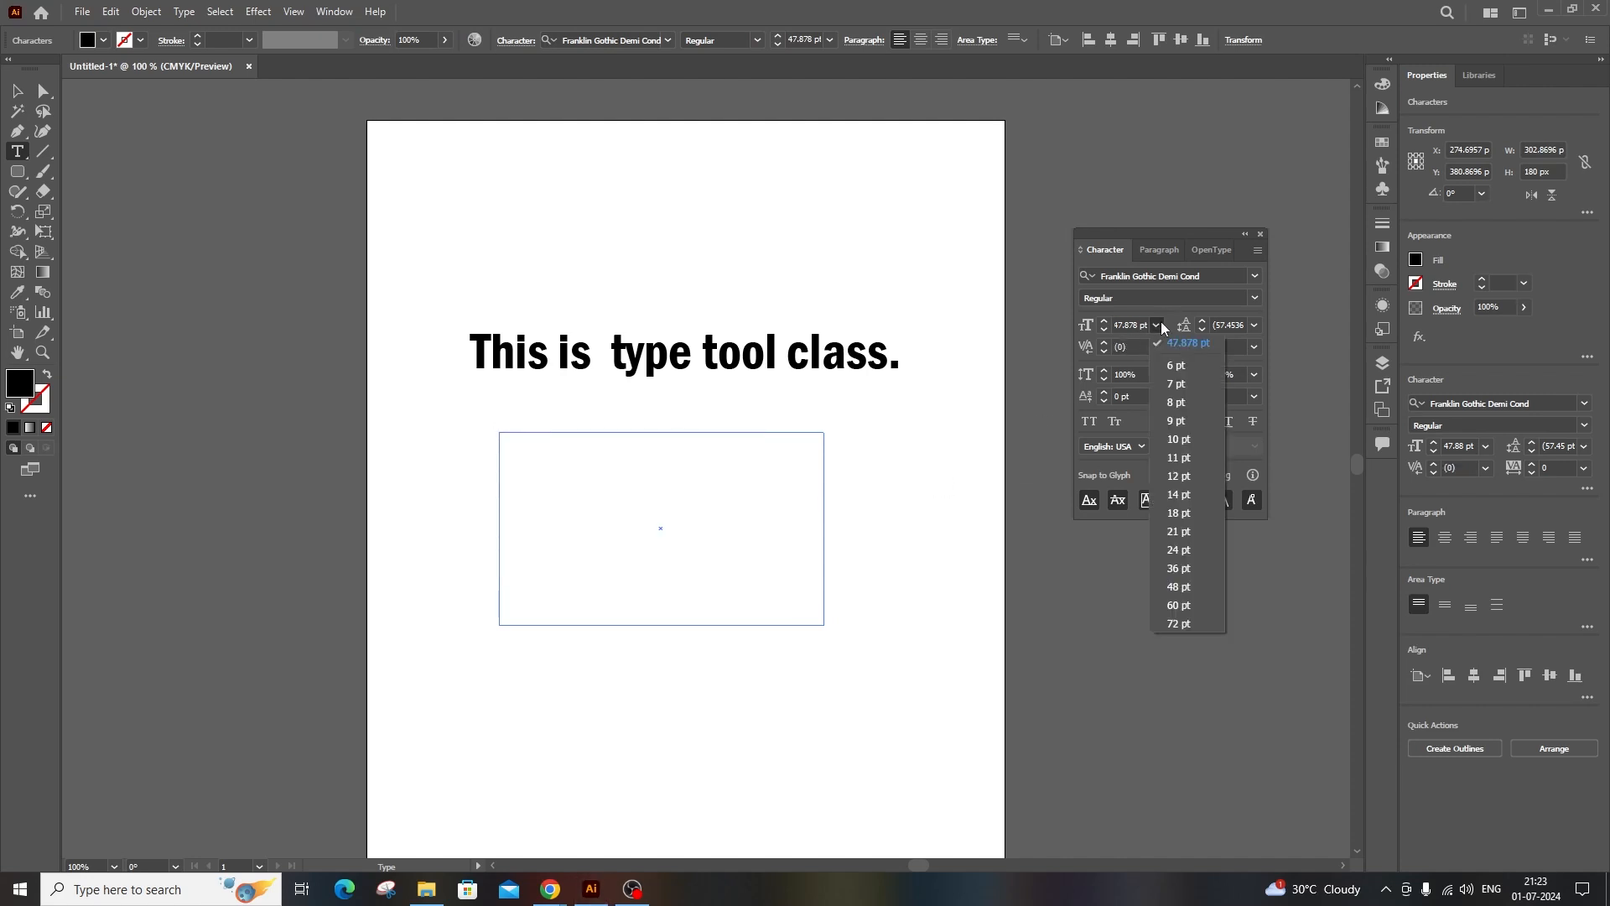
{"action": "left_click", "coordinate": [721, 474]}
{"action": "right_click", "coordinate": [593, 480]}
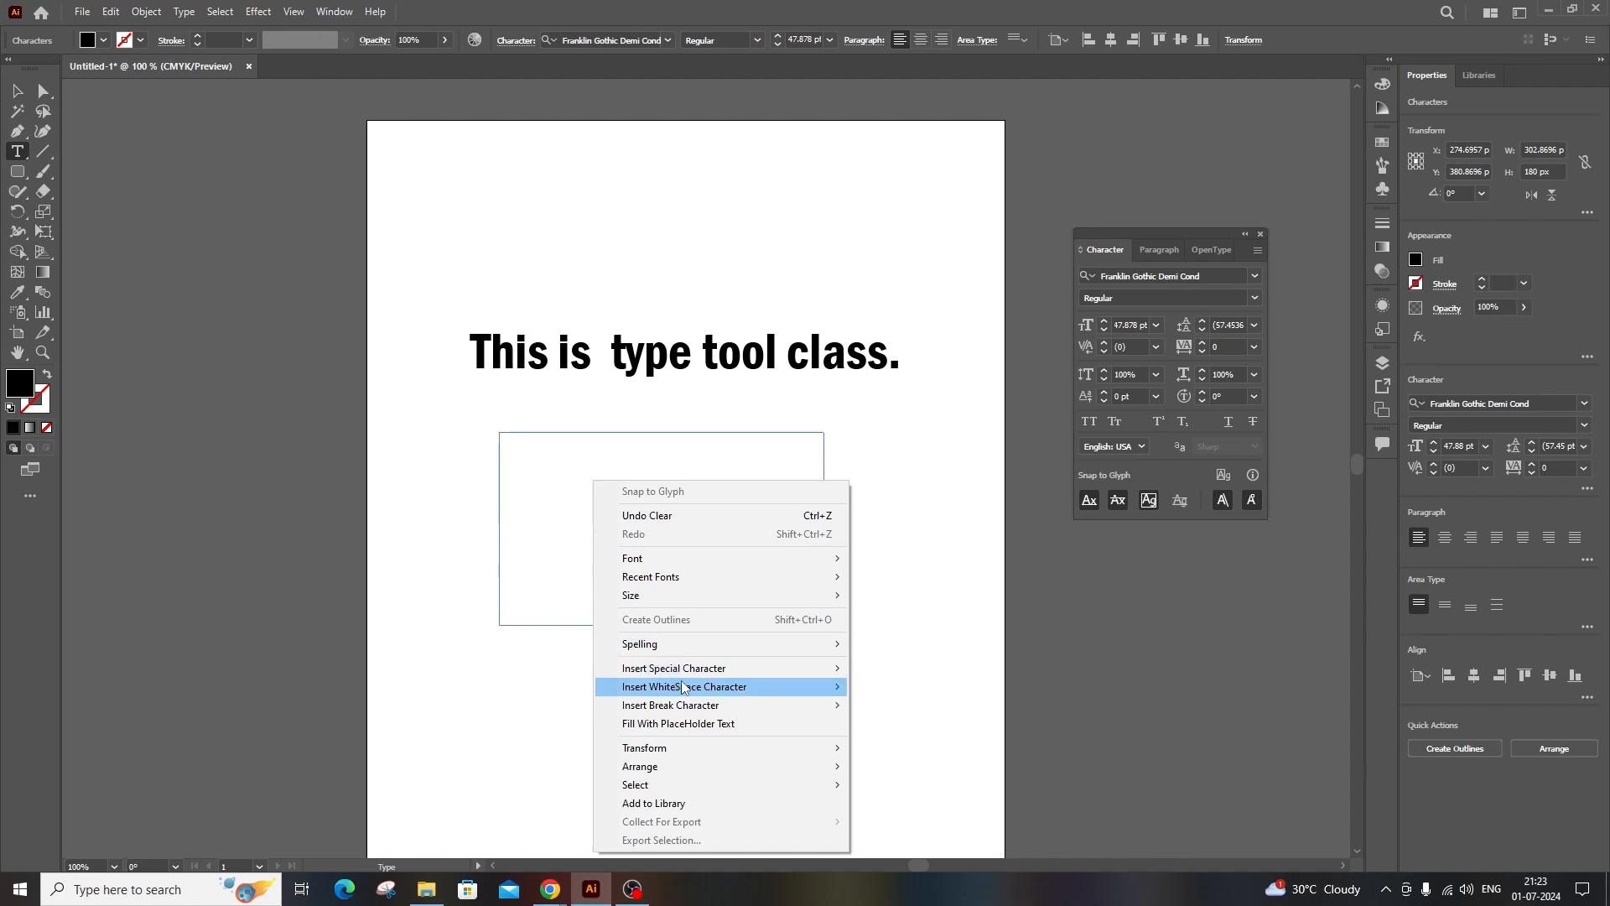
{"action": "mouse_move", "coordinate": [655, 713]}
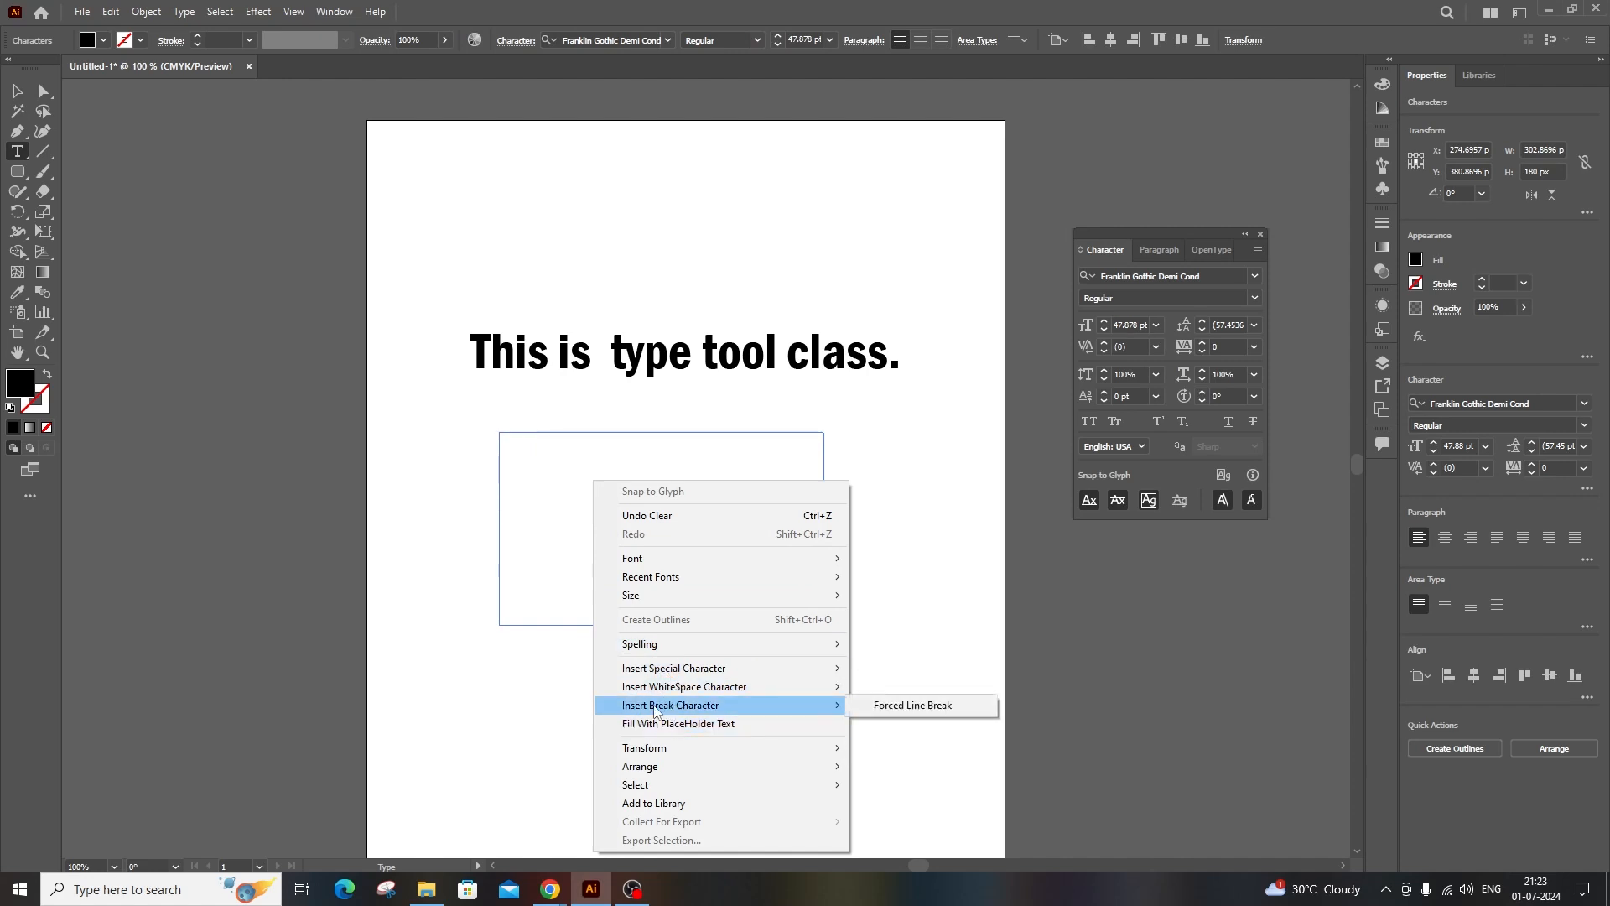
{"action": "left_click", "coordinate": [702, 723]}
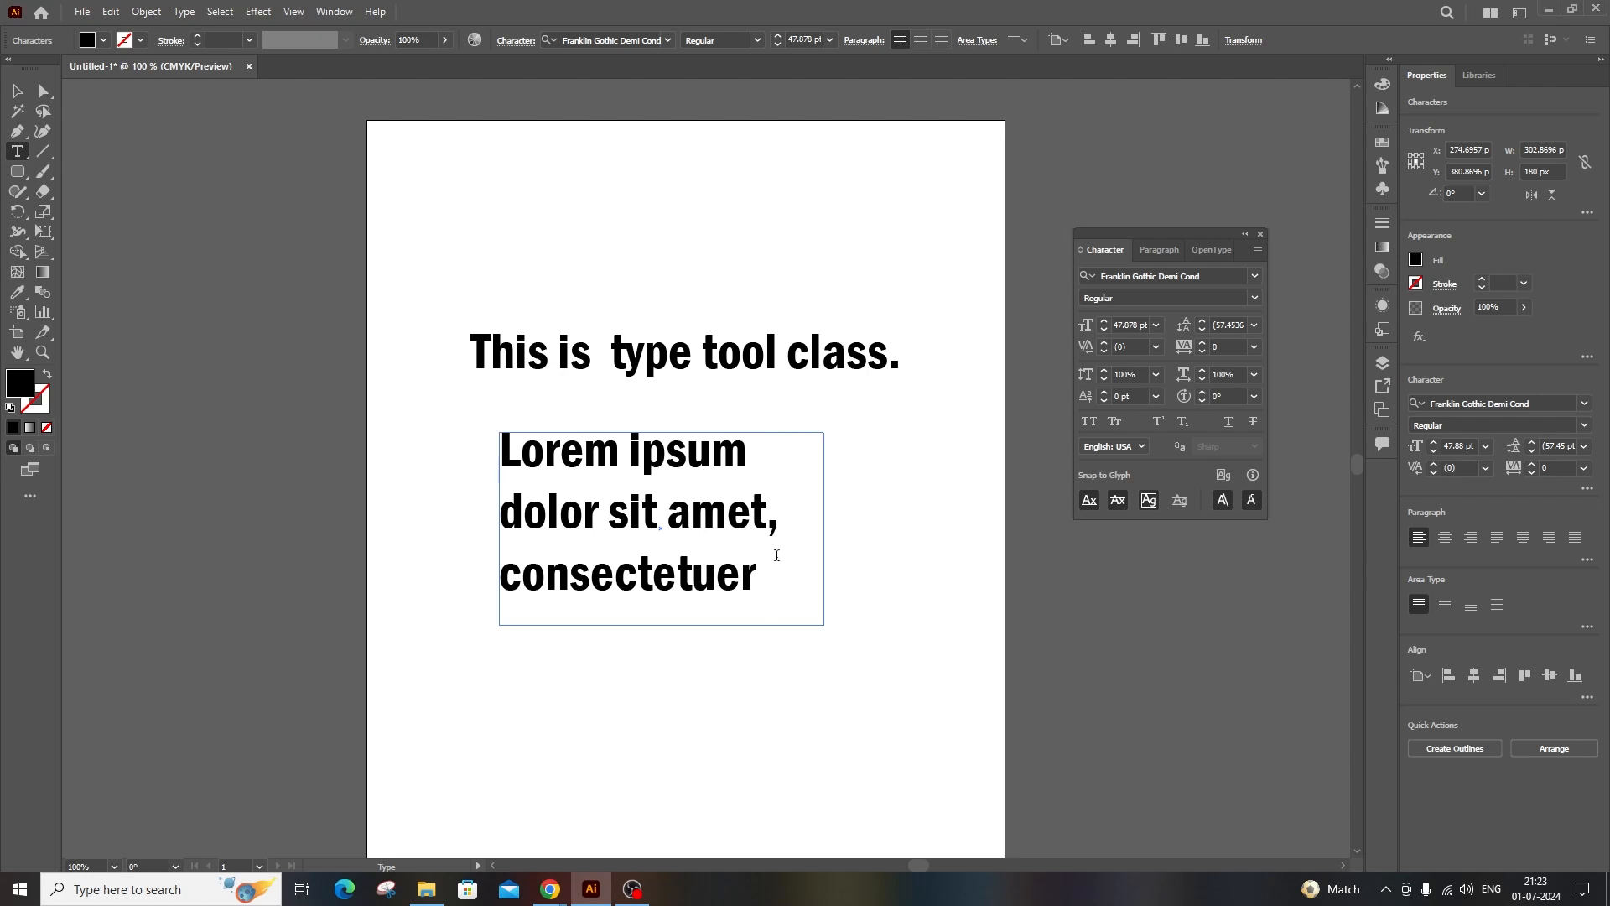
Delete the whole text area with the large placeholder text.
{"action": "key", "text": "ctrl+a"}
{"action": "key", "text": "Escape"}
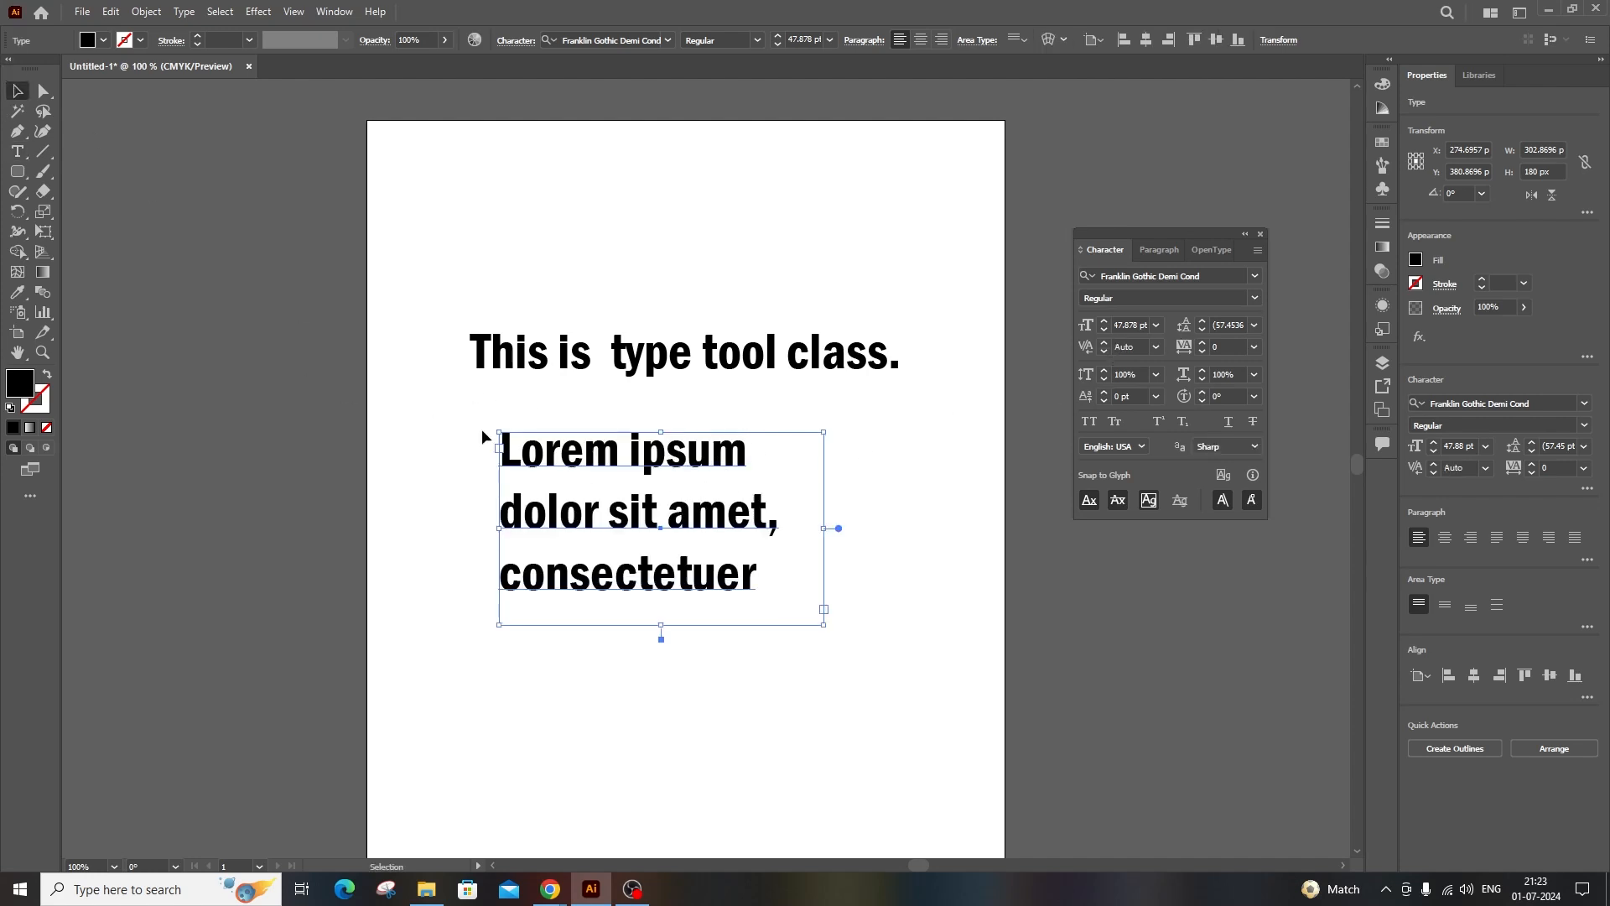
{"action": "key", "text": "Delete"}
Set the font size to 18 pt and draw a placeholder text area about 337 × 171 px below the text line.
{"action": "left_click", "coordinate": [1157, 326]}
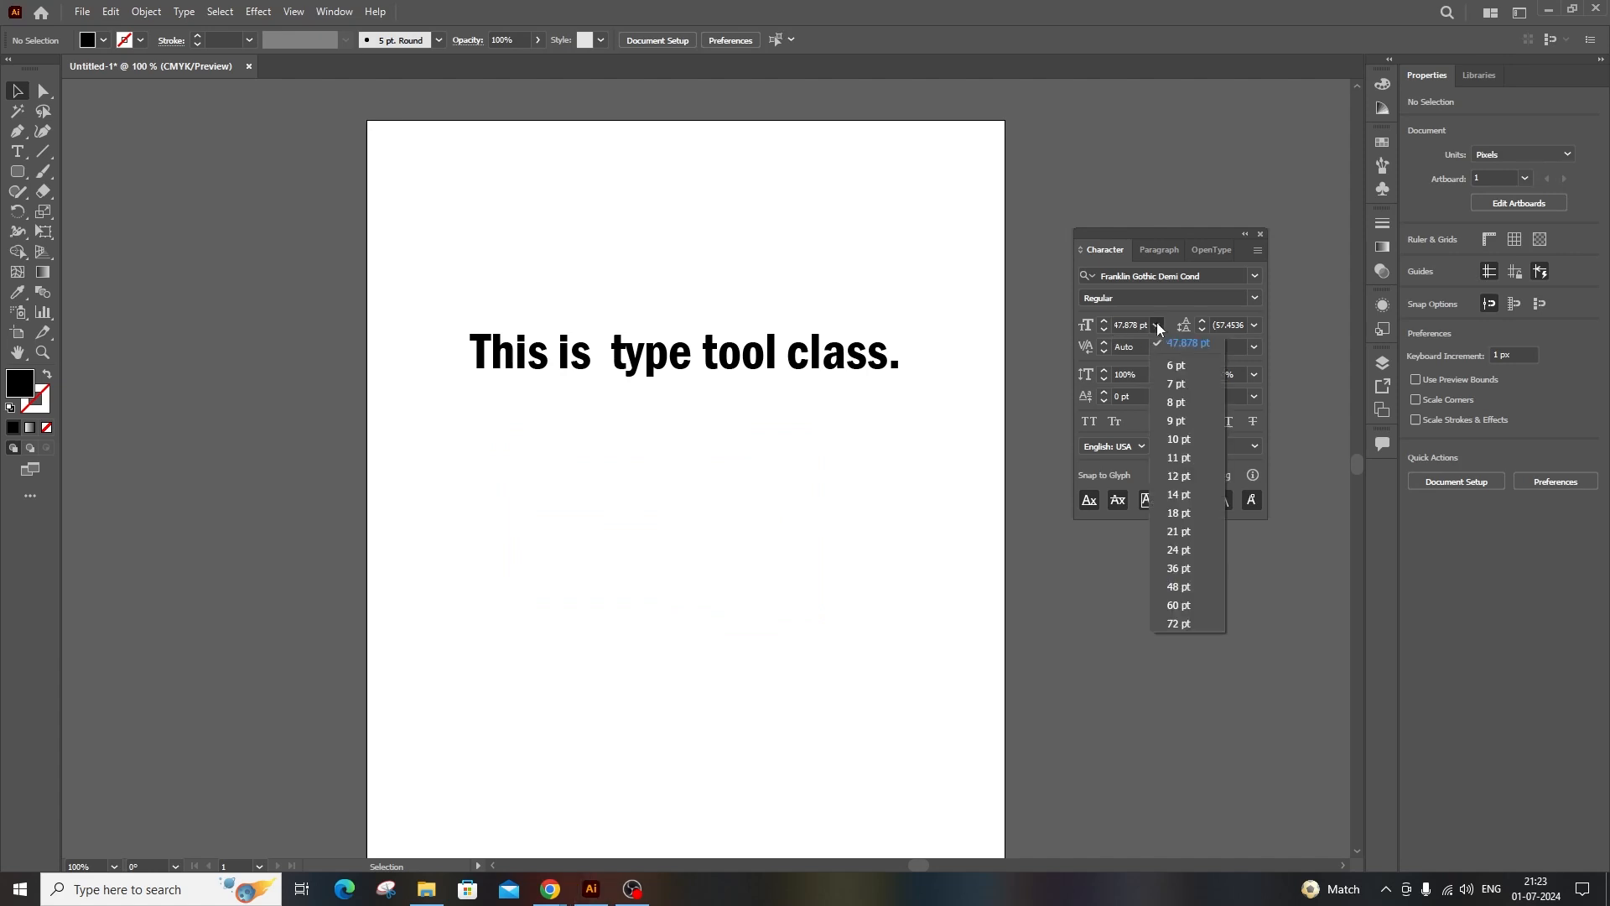
{"action": "left_click", "coordinate": [1177, 514]}
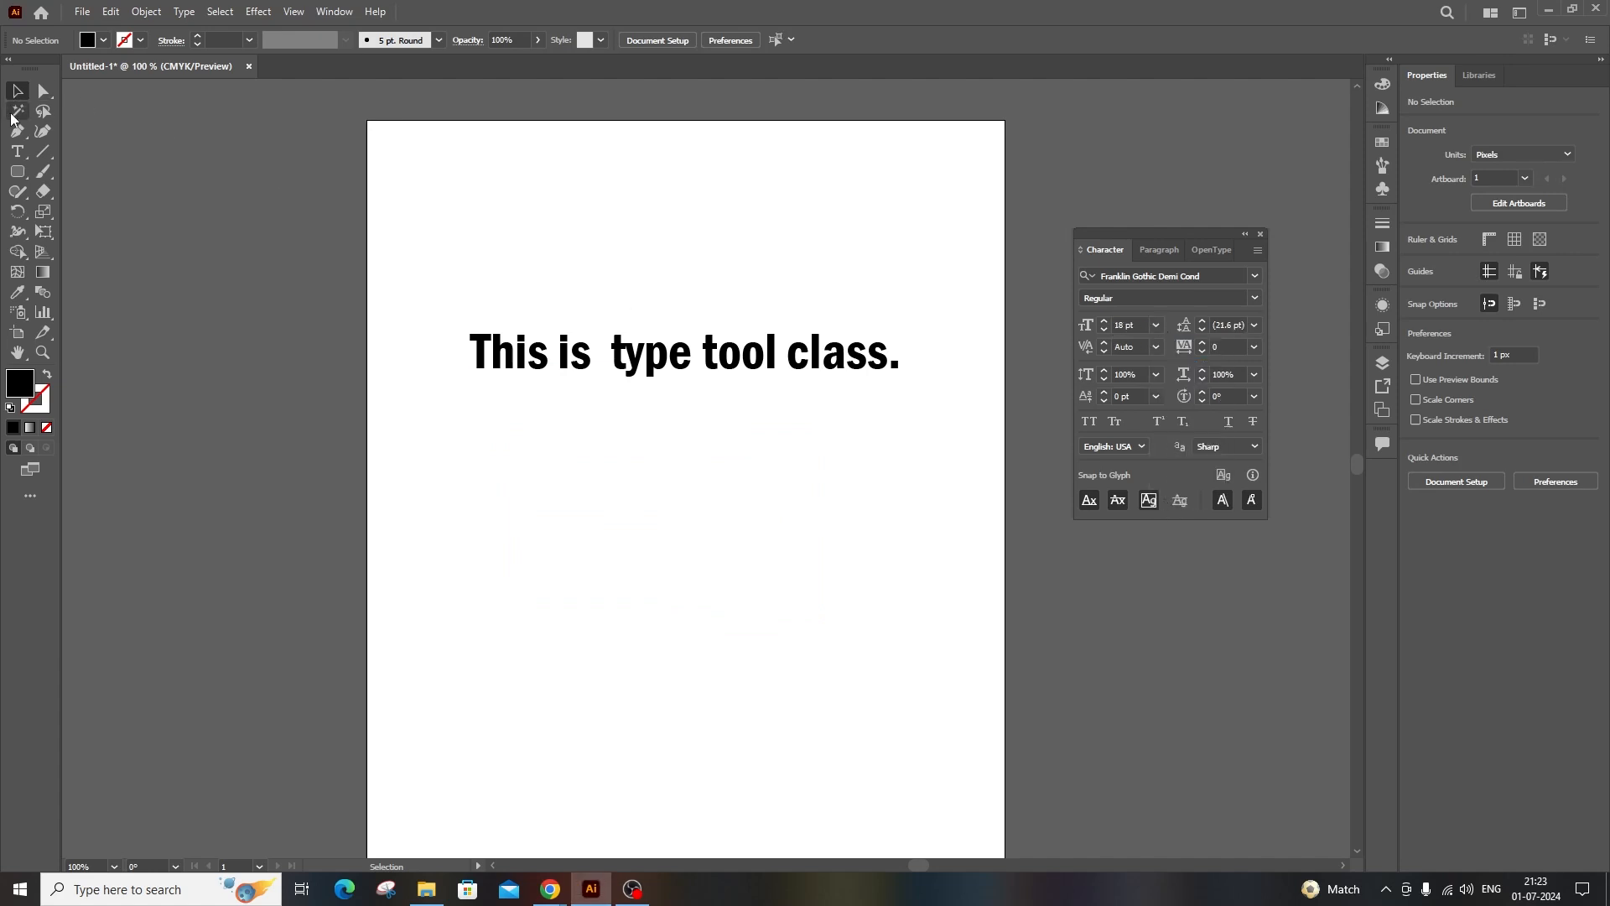
{"action": "left_click", "coordinate": [17, 151]}
{"action": "left_click_drag", "start_coordinate": [523, 432], "coordinate": [886, 618]}
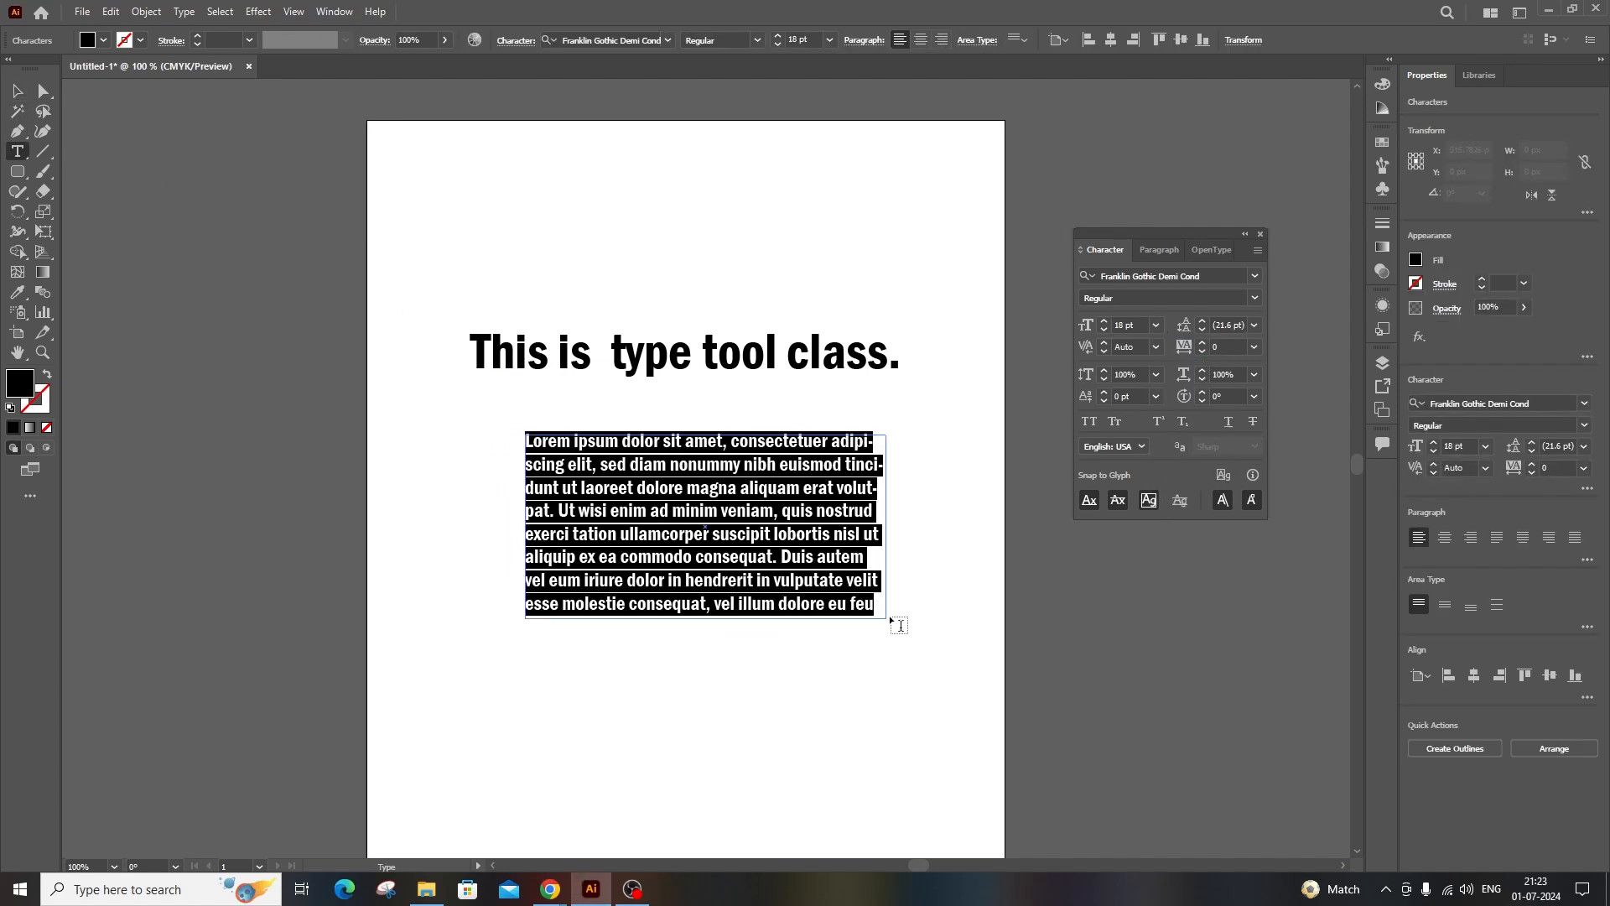
{"action": "key", "text": "Escape"}
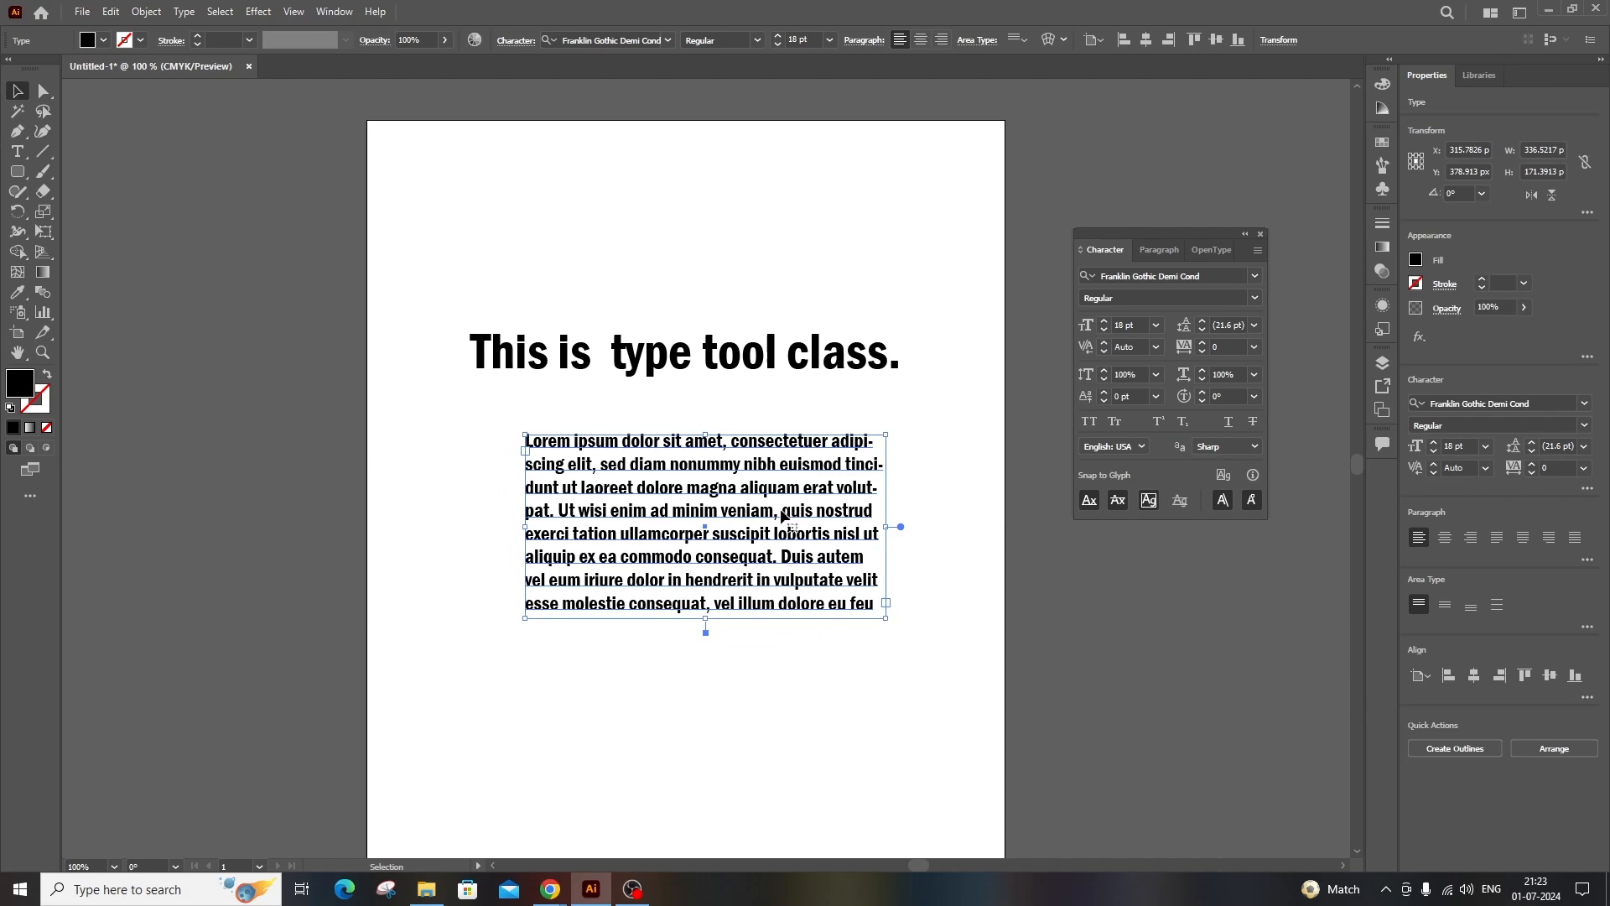
Move the placeholder paragraph slightly down and to the left, and set its leading to 12 pt.
{"action": "left_click_drag", "start_coordinate": [782, 509], "coordinate": [740, 525]}
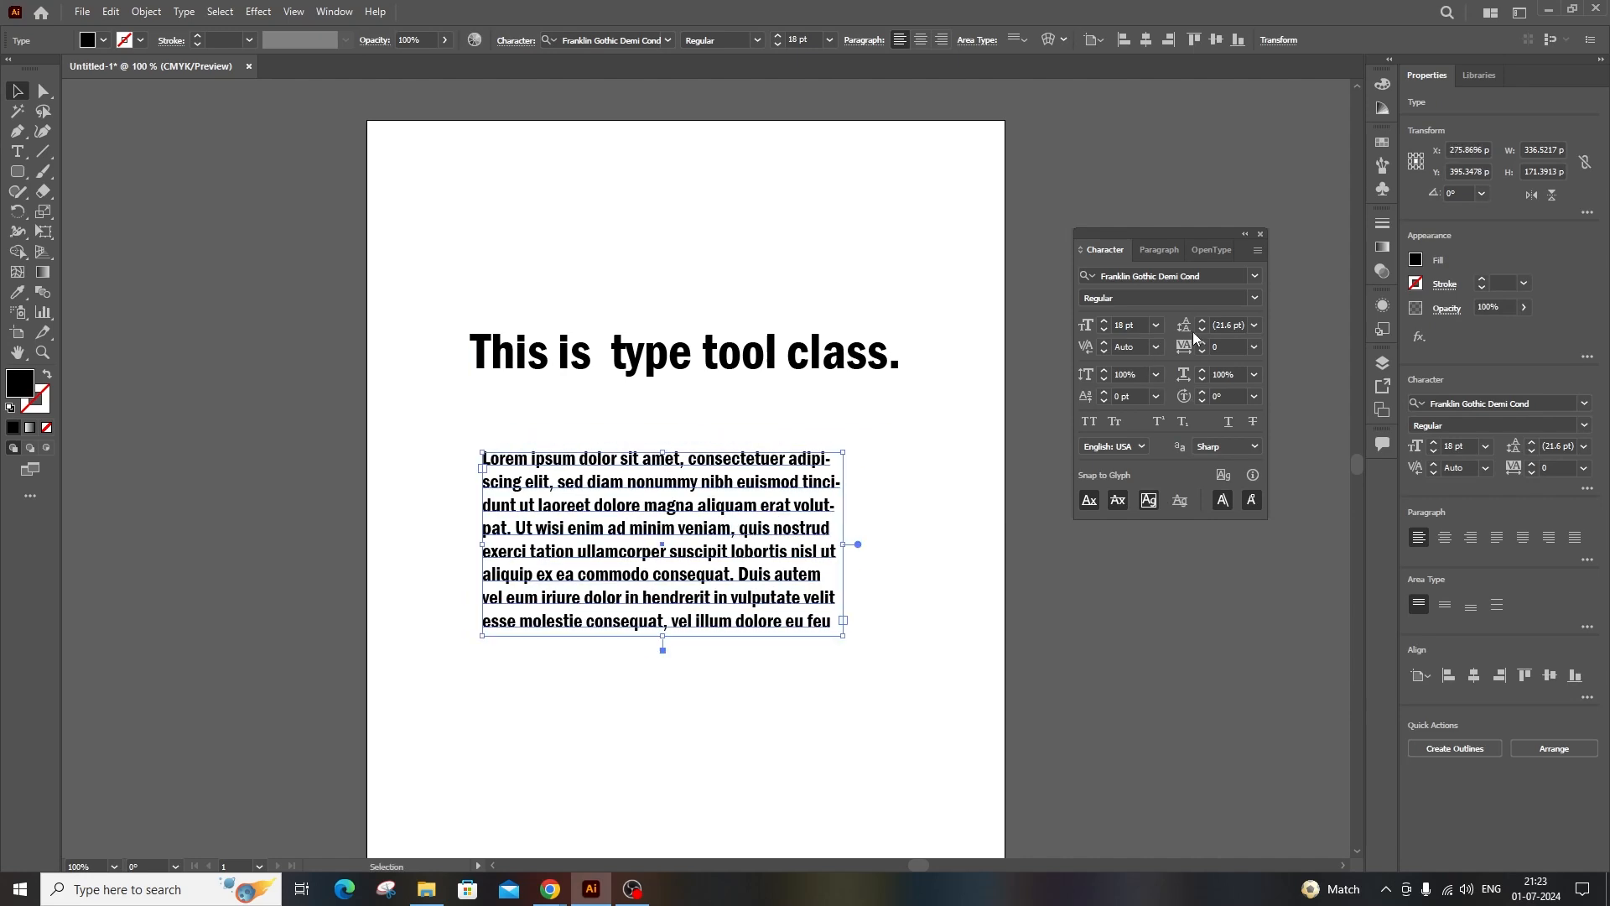
{"action": "left_click", "coordinate": [1255, 324]}
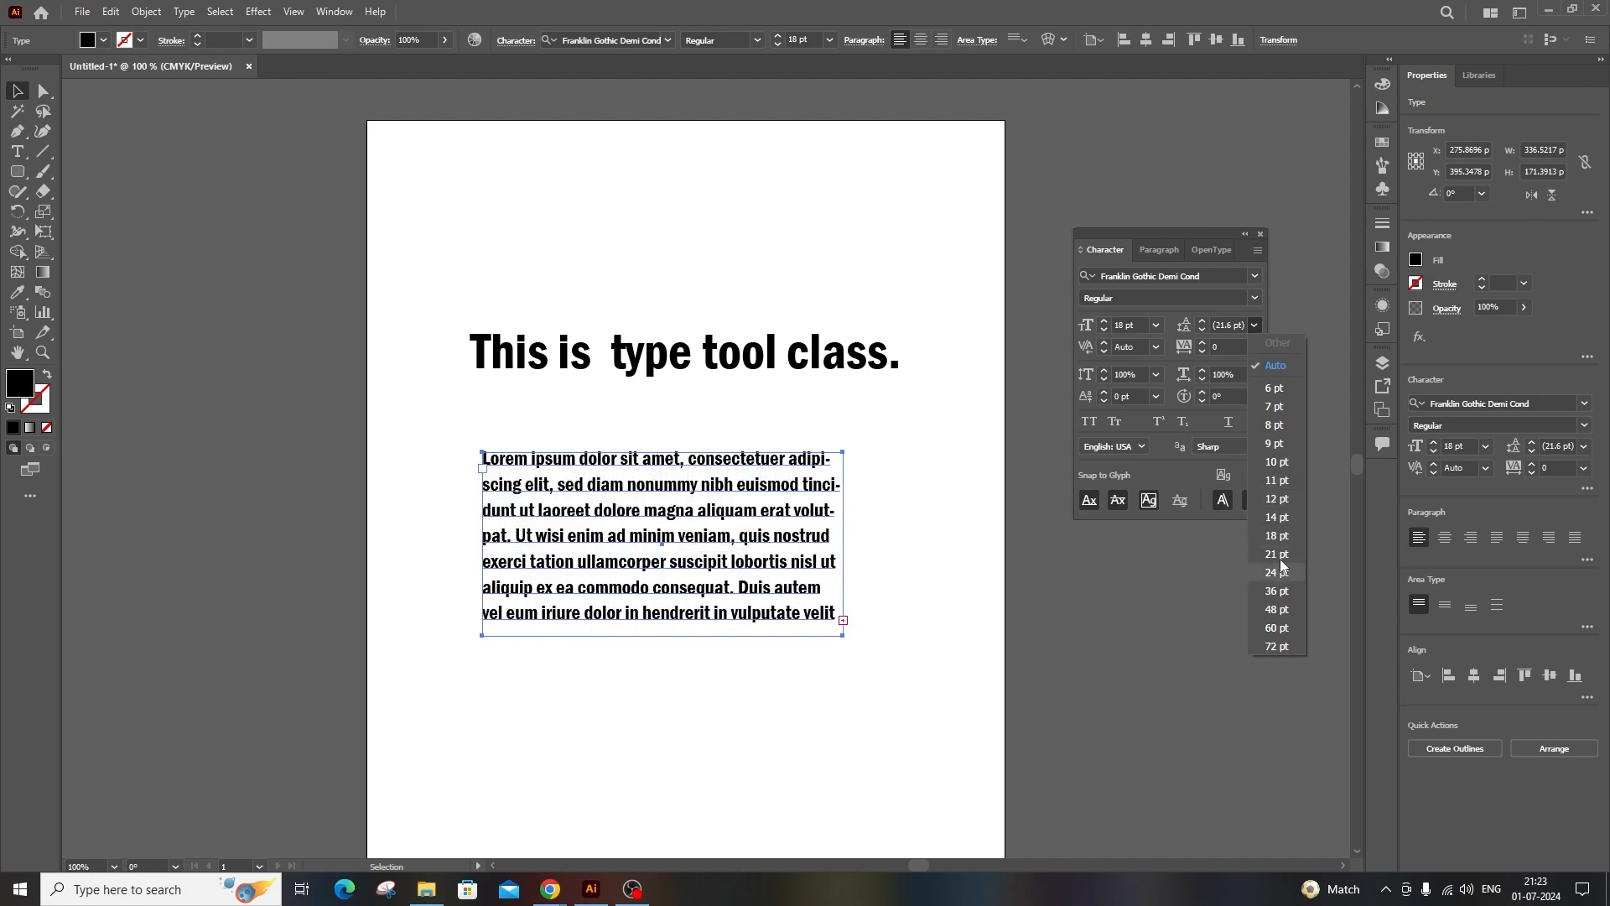
{"action": "left_click", "coordinate": [1276, 499]}
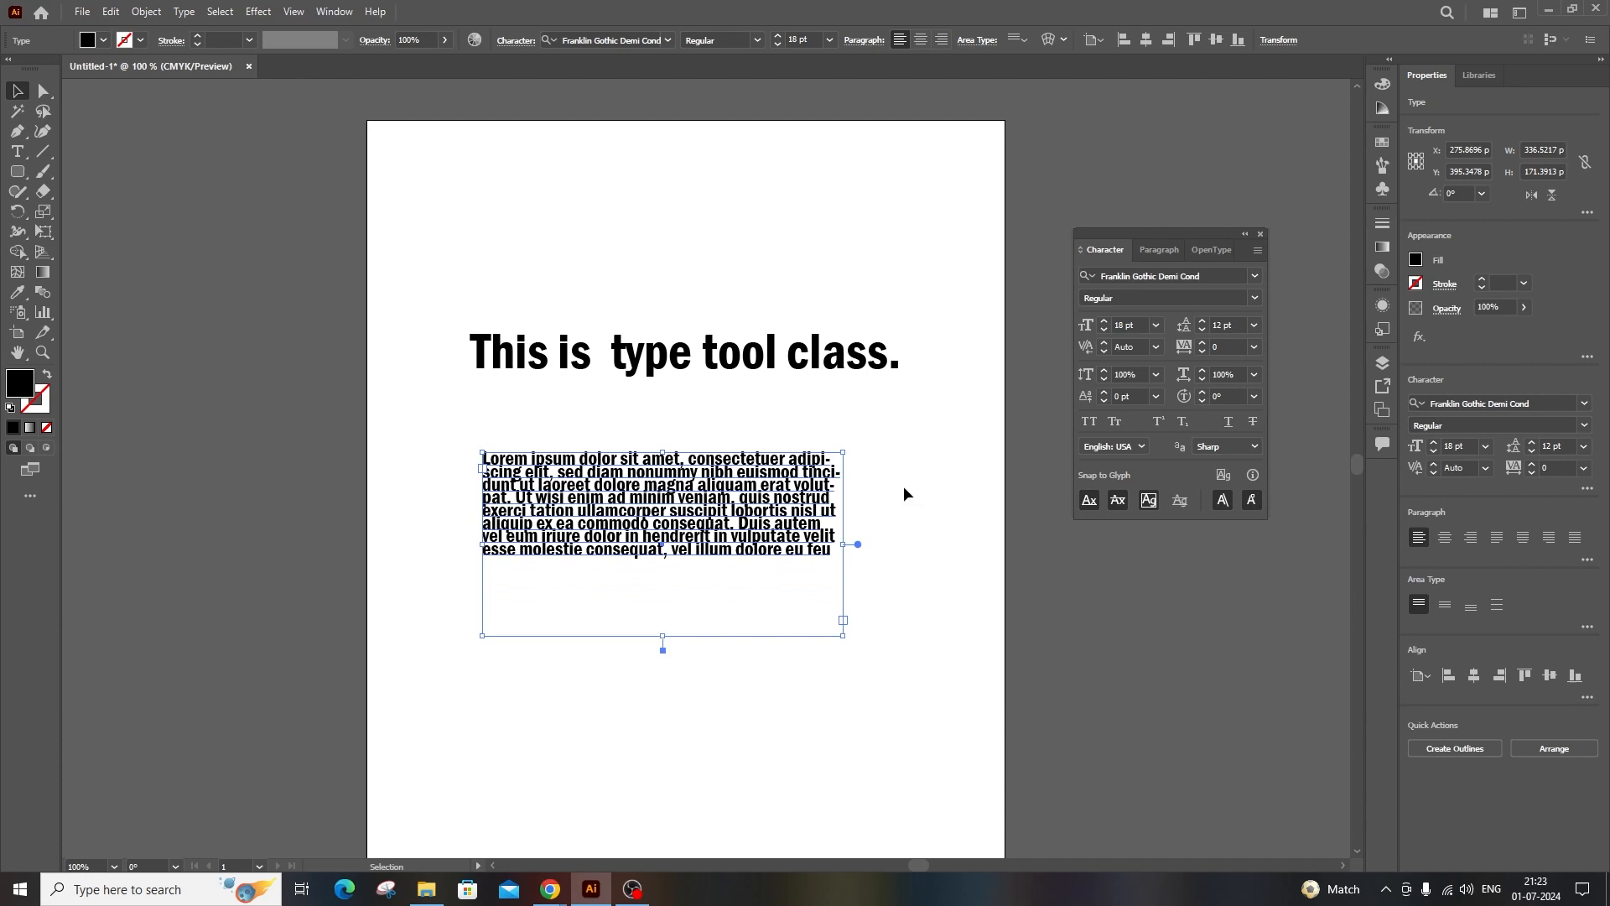
Try tracking values of 5 and 50 on the "This is type tool class." line and set it back to 0.
{"action": "left_click", "coordinate": [739, 360]}
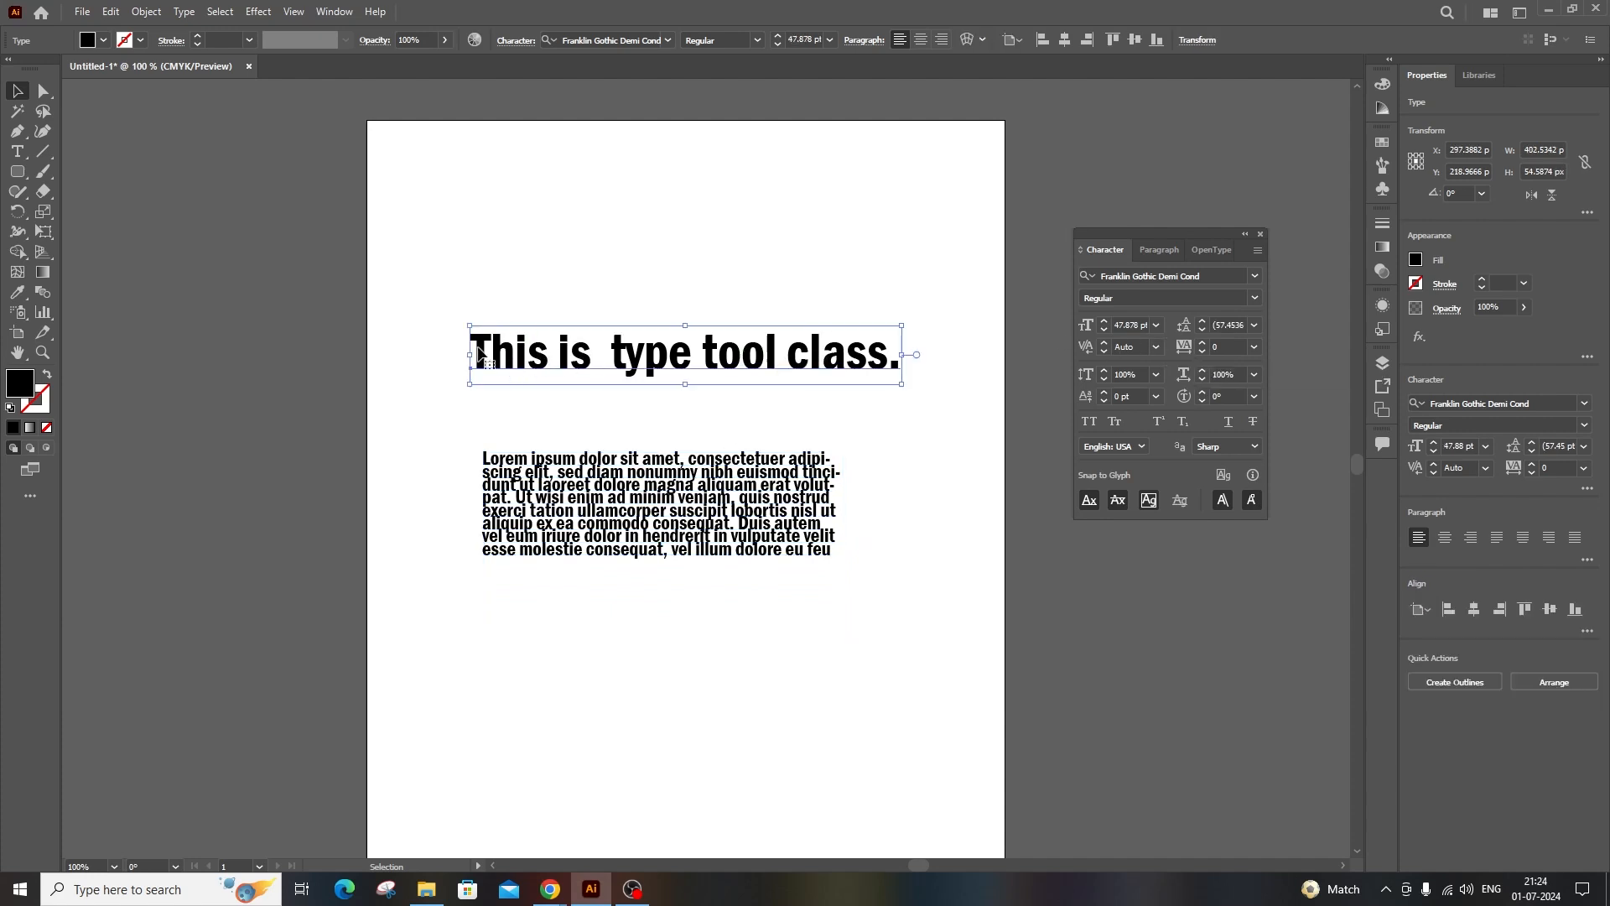
{"action": "left_click", "coordinate": [1202, 342]}
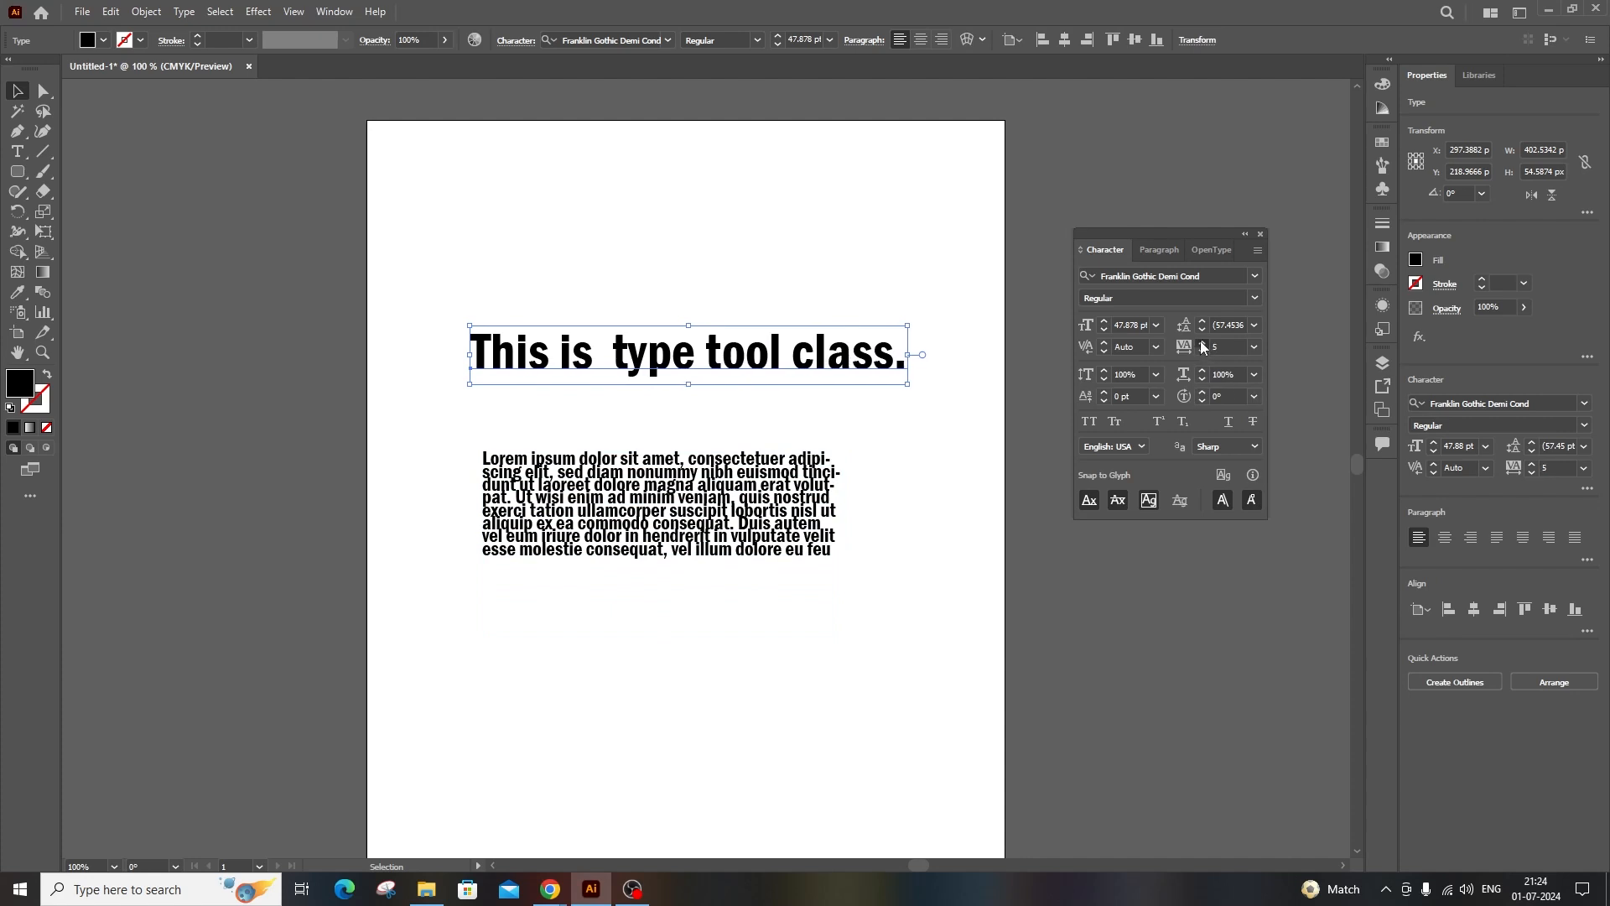
{"action": "left_click", "coordinate": [1256, 347]}
{"action": "left_click", "coordinate": [1276, 562]}
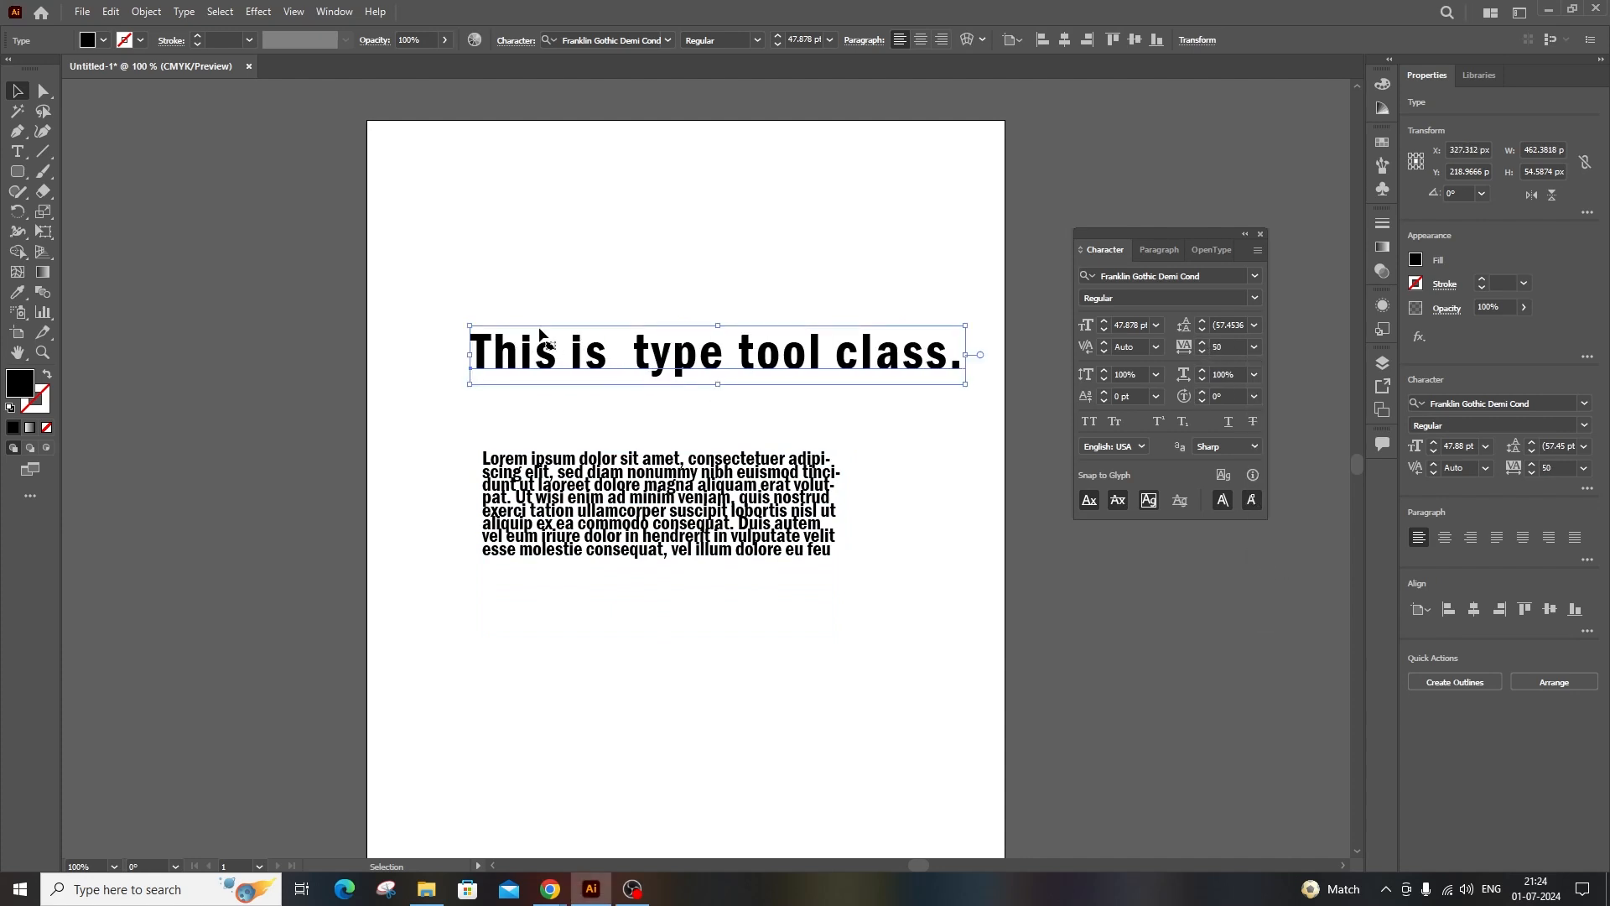
{"action": "left_click", "coordinate": [1253, 348]}
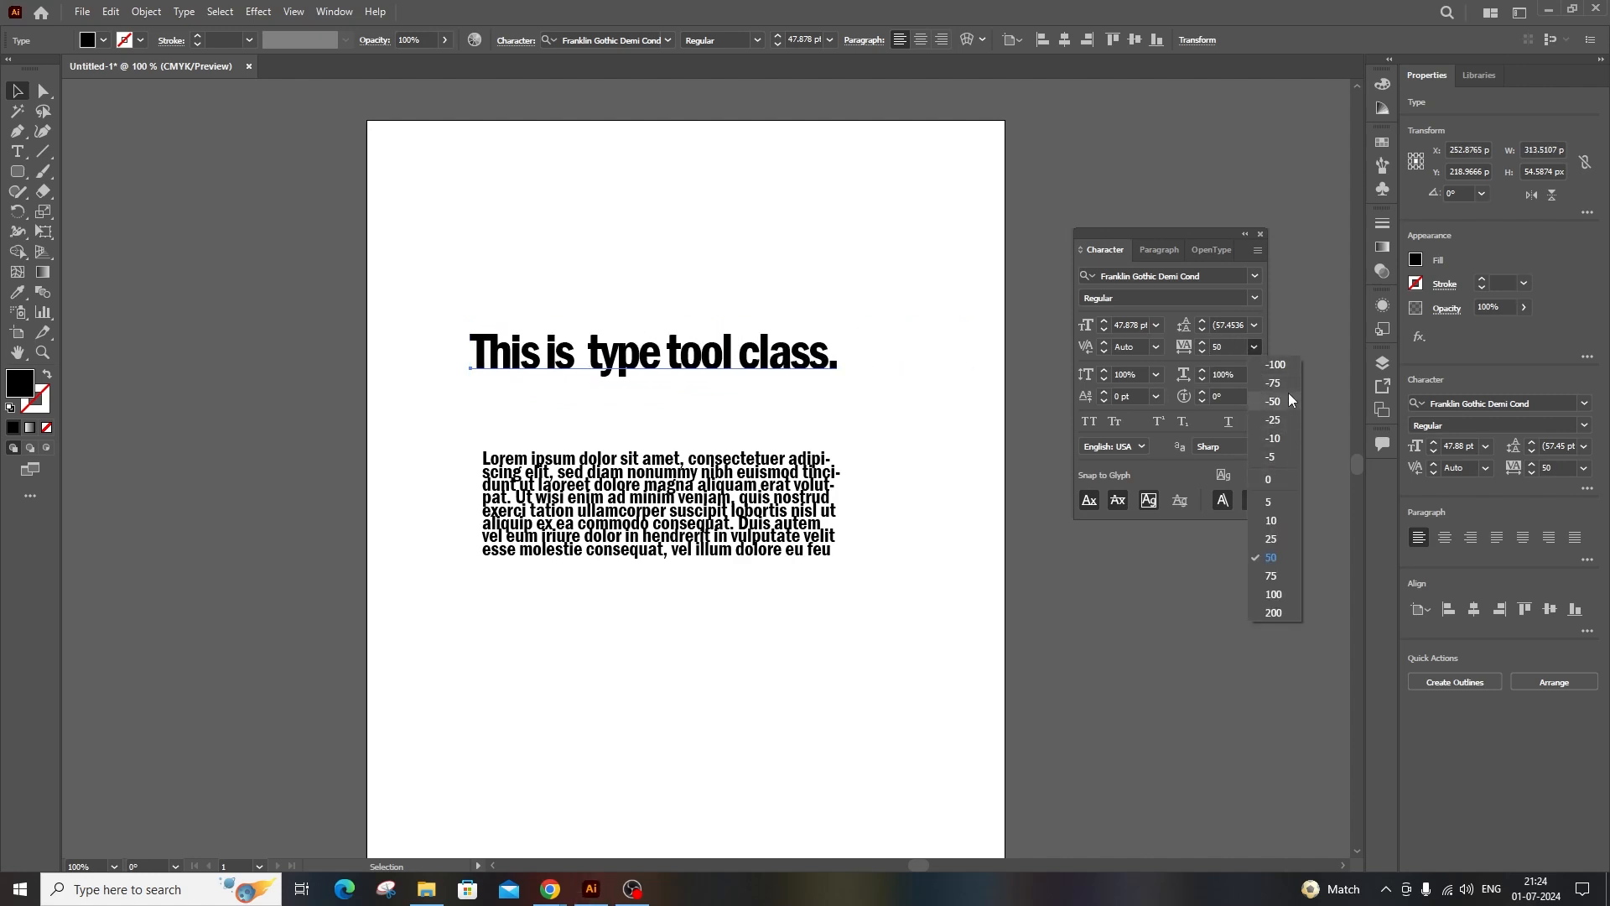
{"action": "left_click", "coordinate": [1270, 478]}
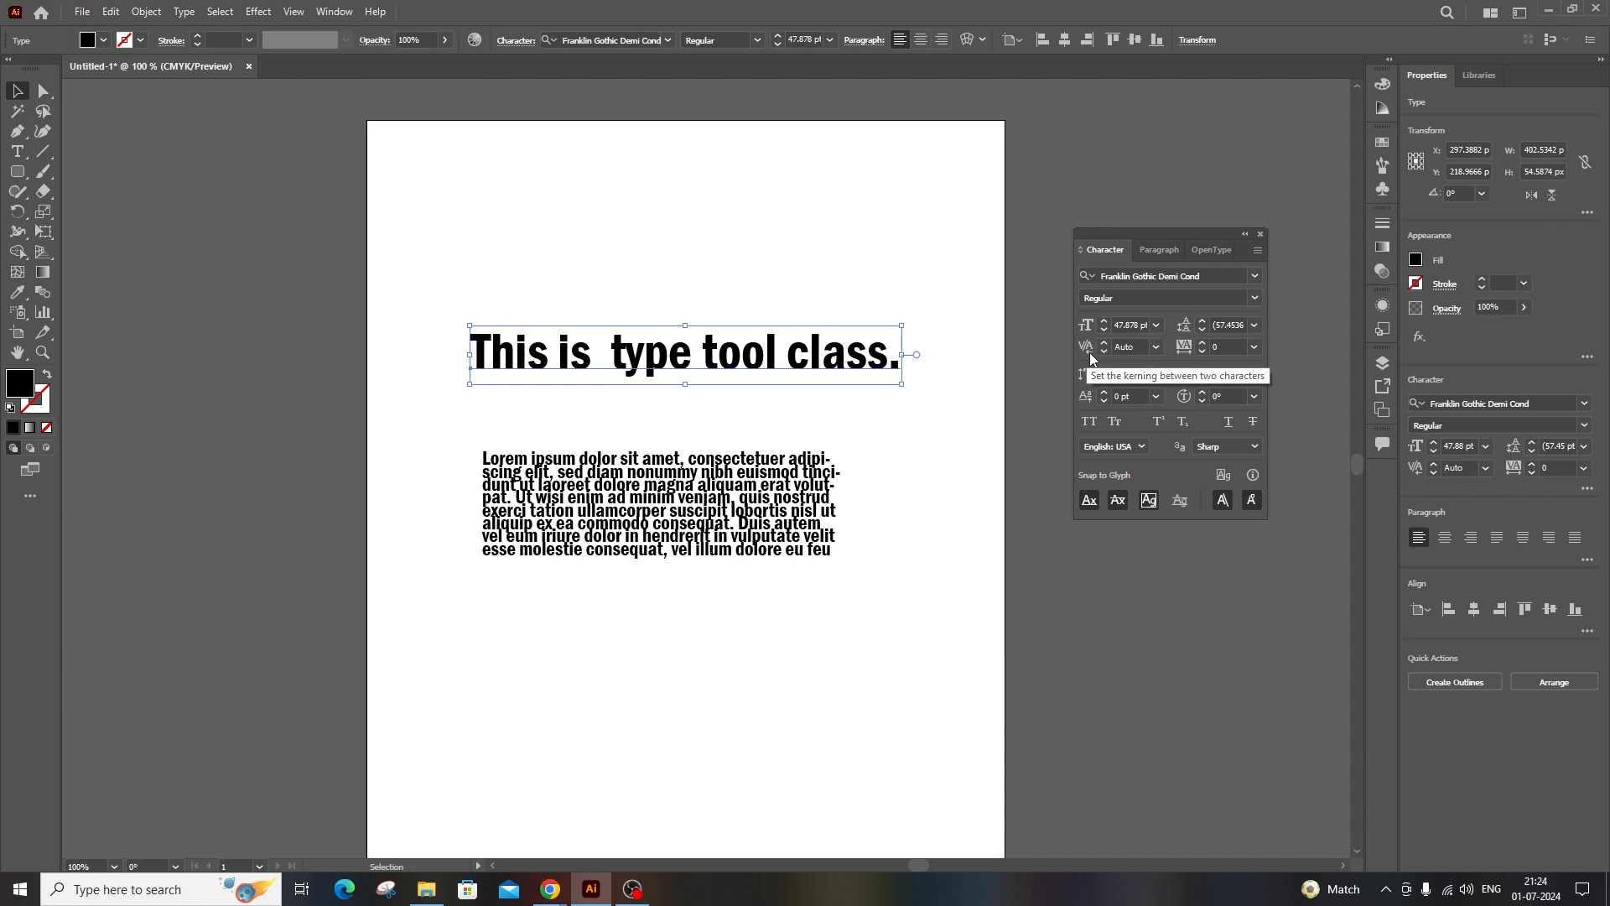
Set the kerning between the "t" and first "o" of "tool" to 75 after trying 10.
{"action": "left_click", "coordinate": [1155, 347]}
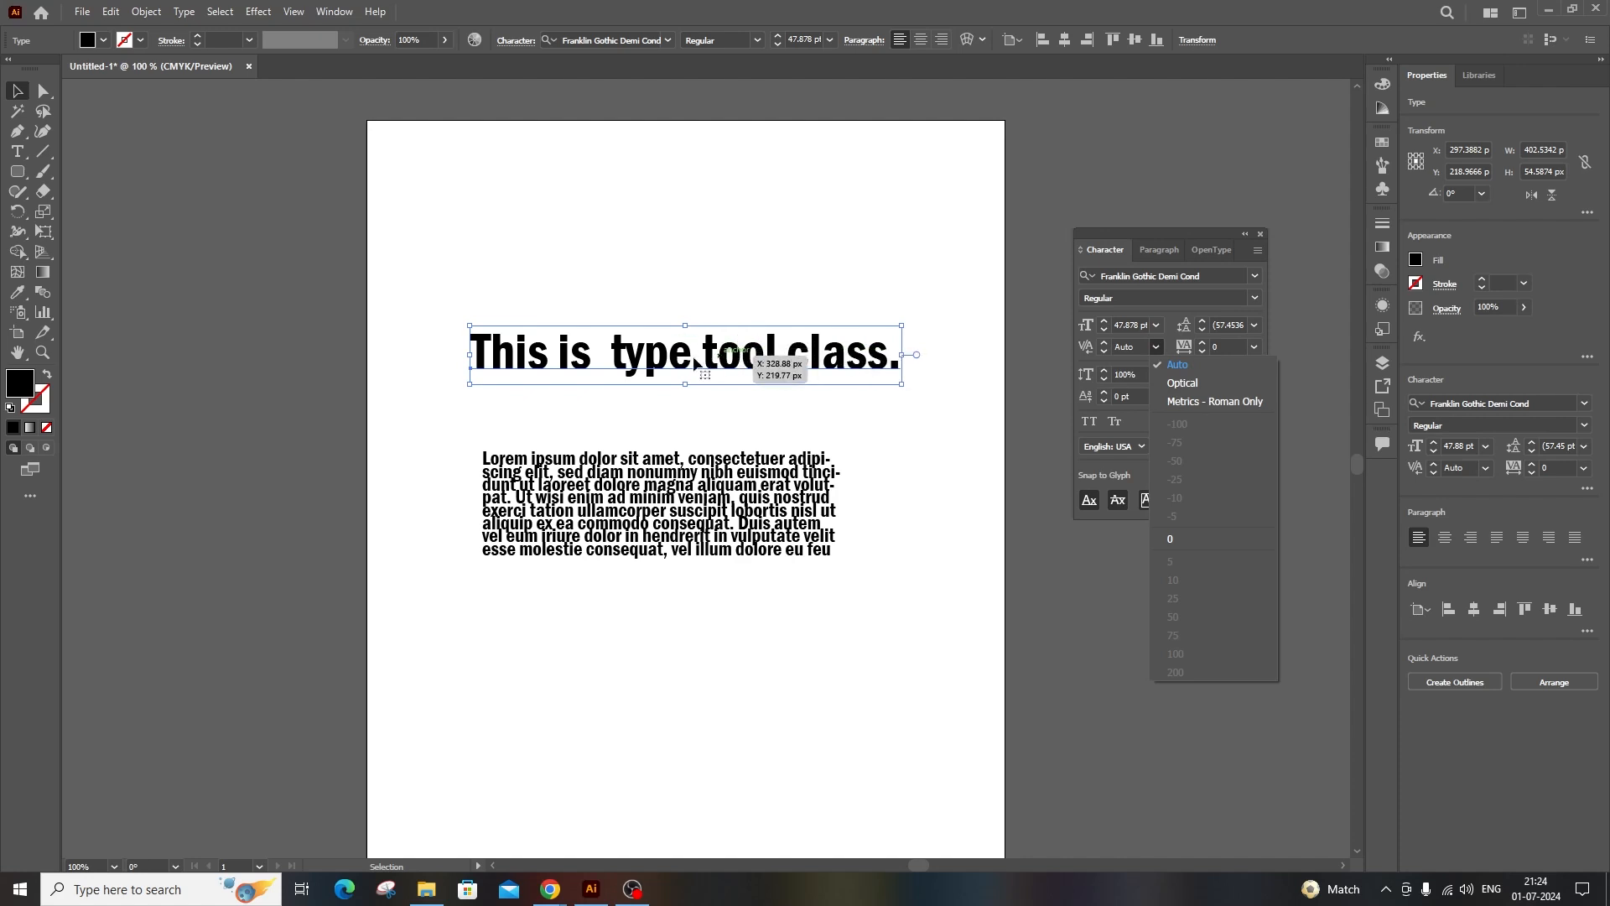
{"action": "double_click", "coordinate": [722, 352]}
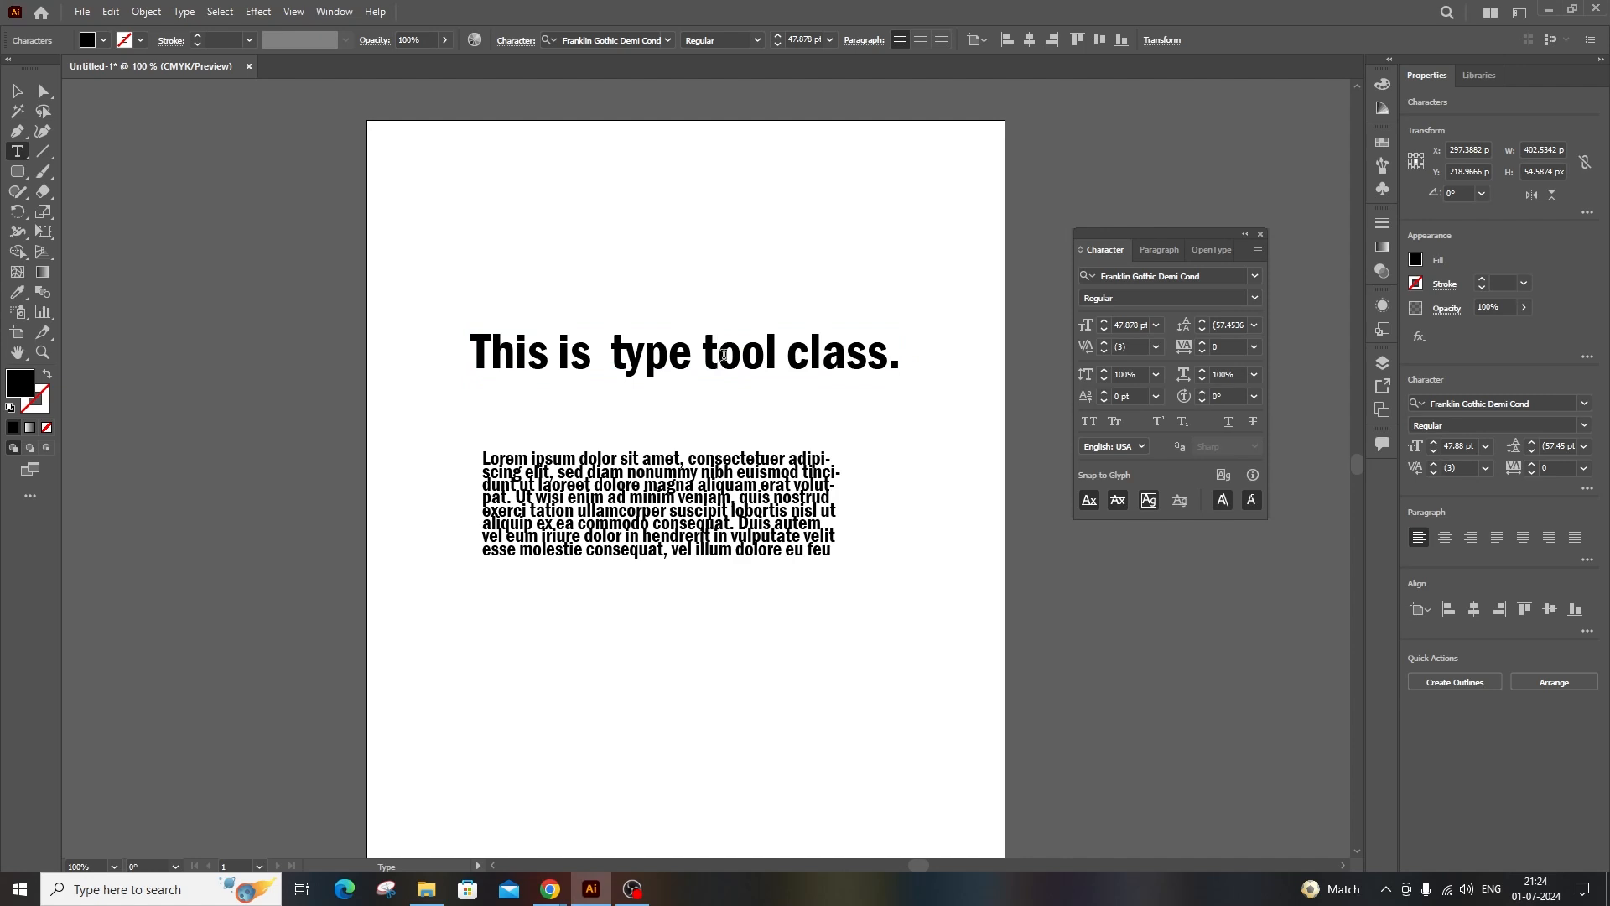
{"action": "left_click", "coordinate": [1157, 346]}
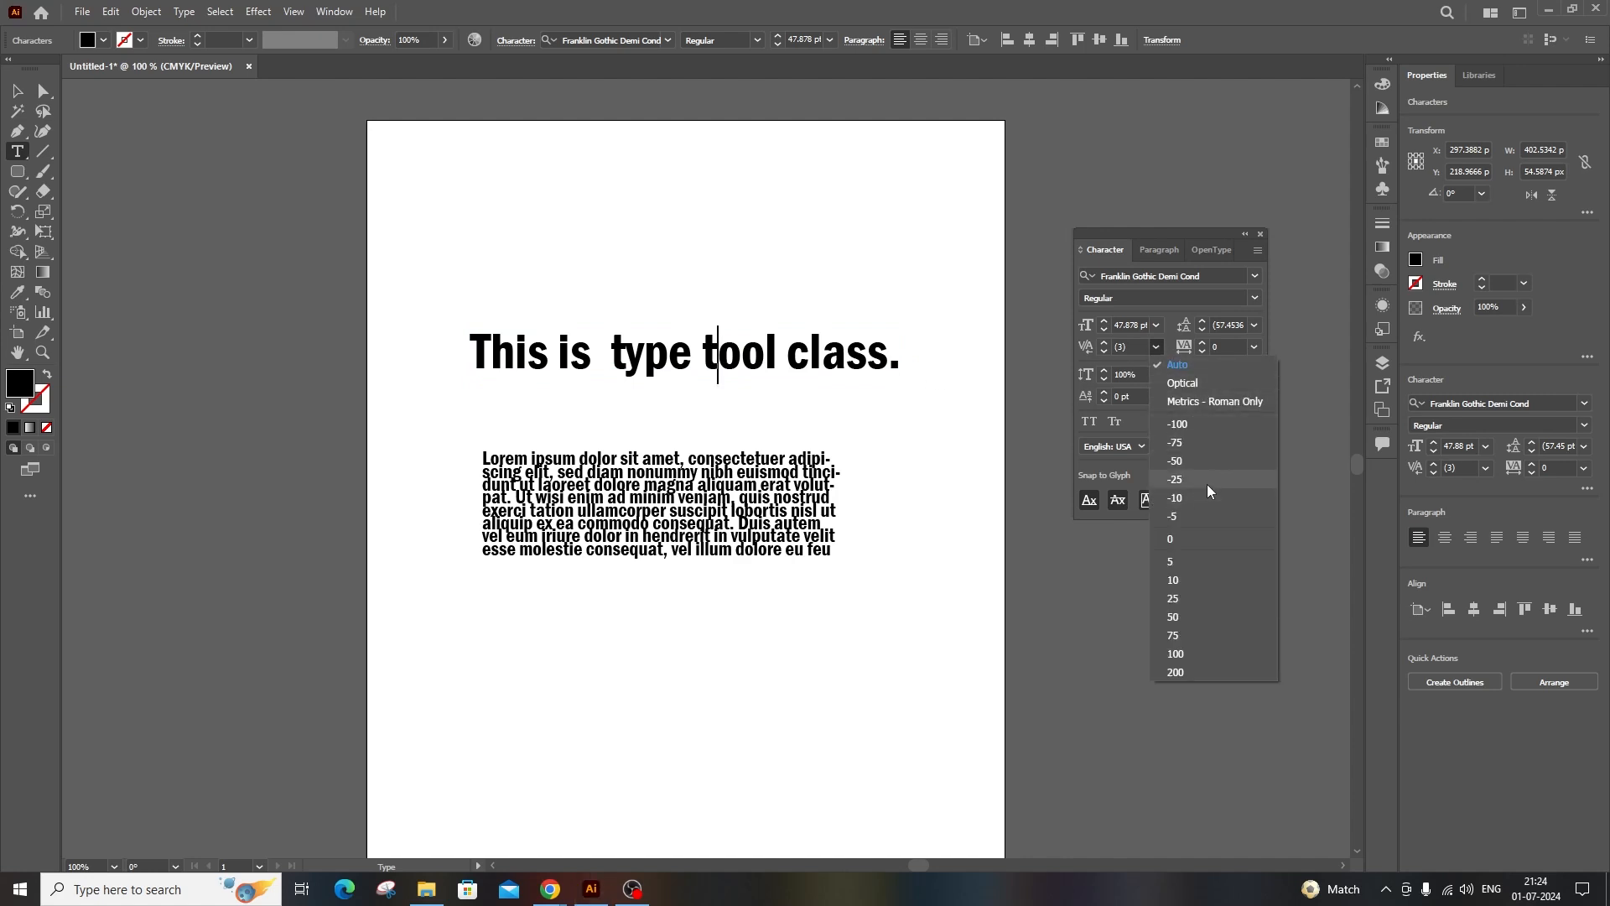
{"action": "left_click", "coordinate": [1191, 580]}
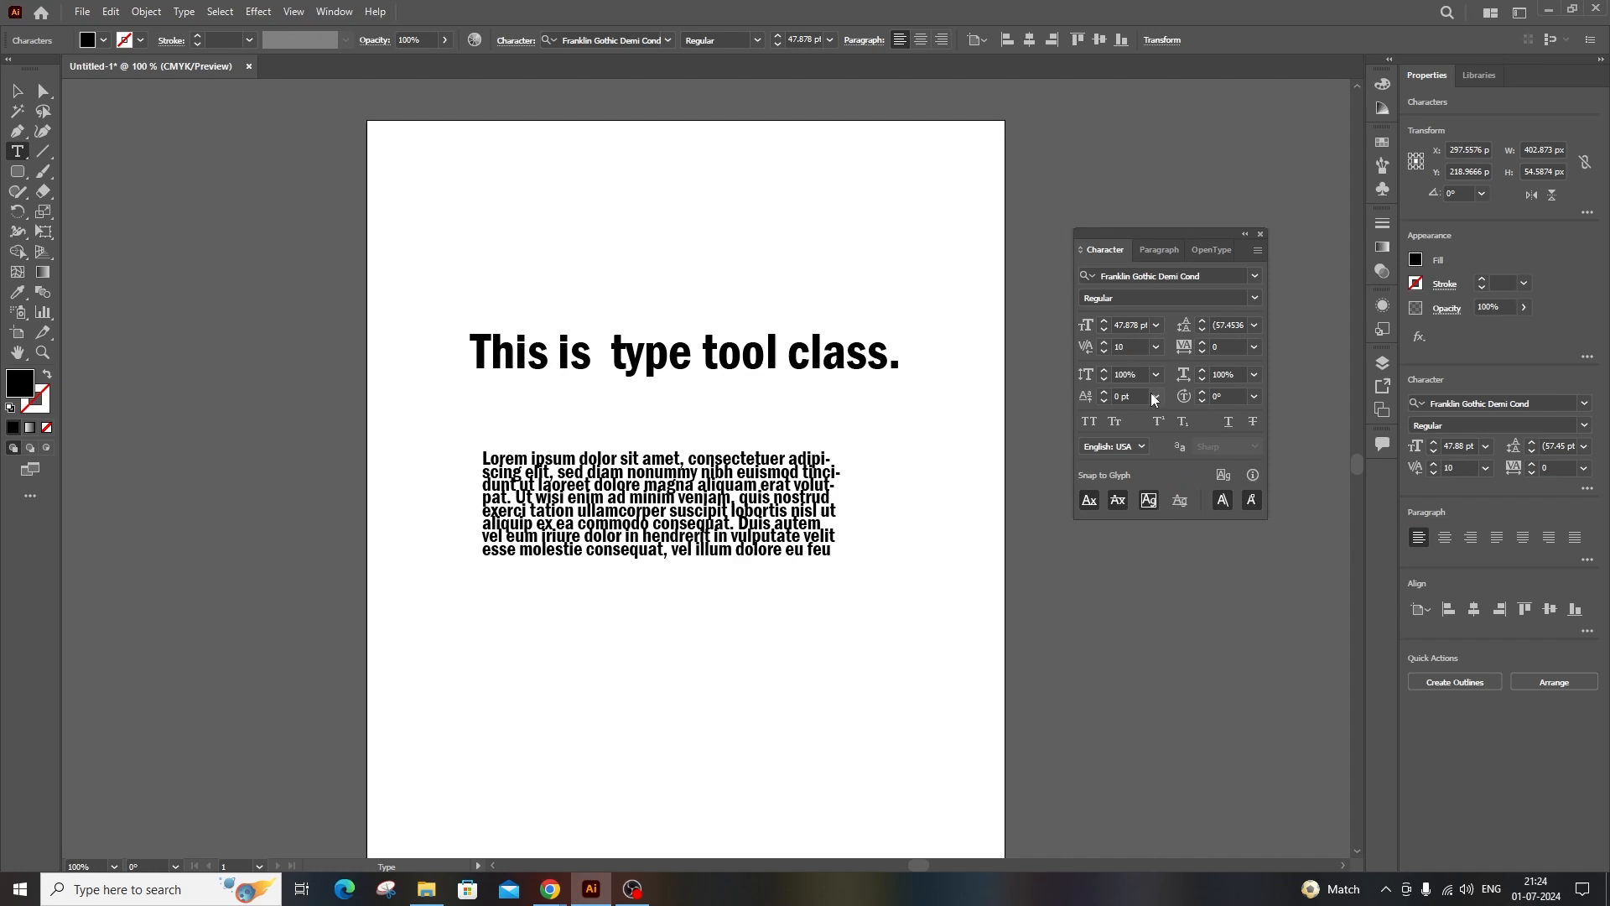
{"action": "left_click", "coordinate": [1154, 346]}
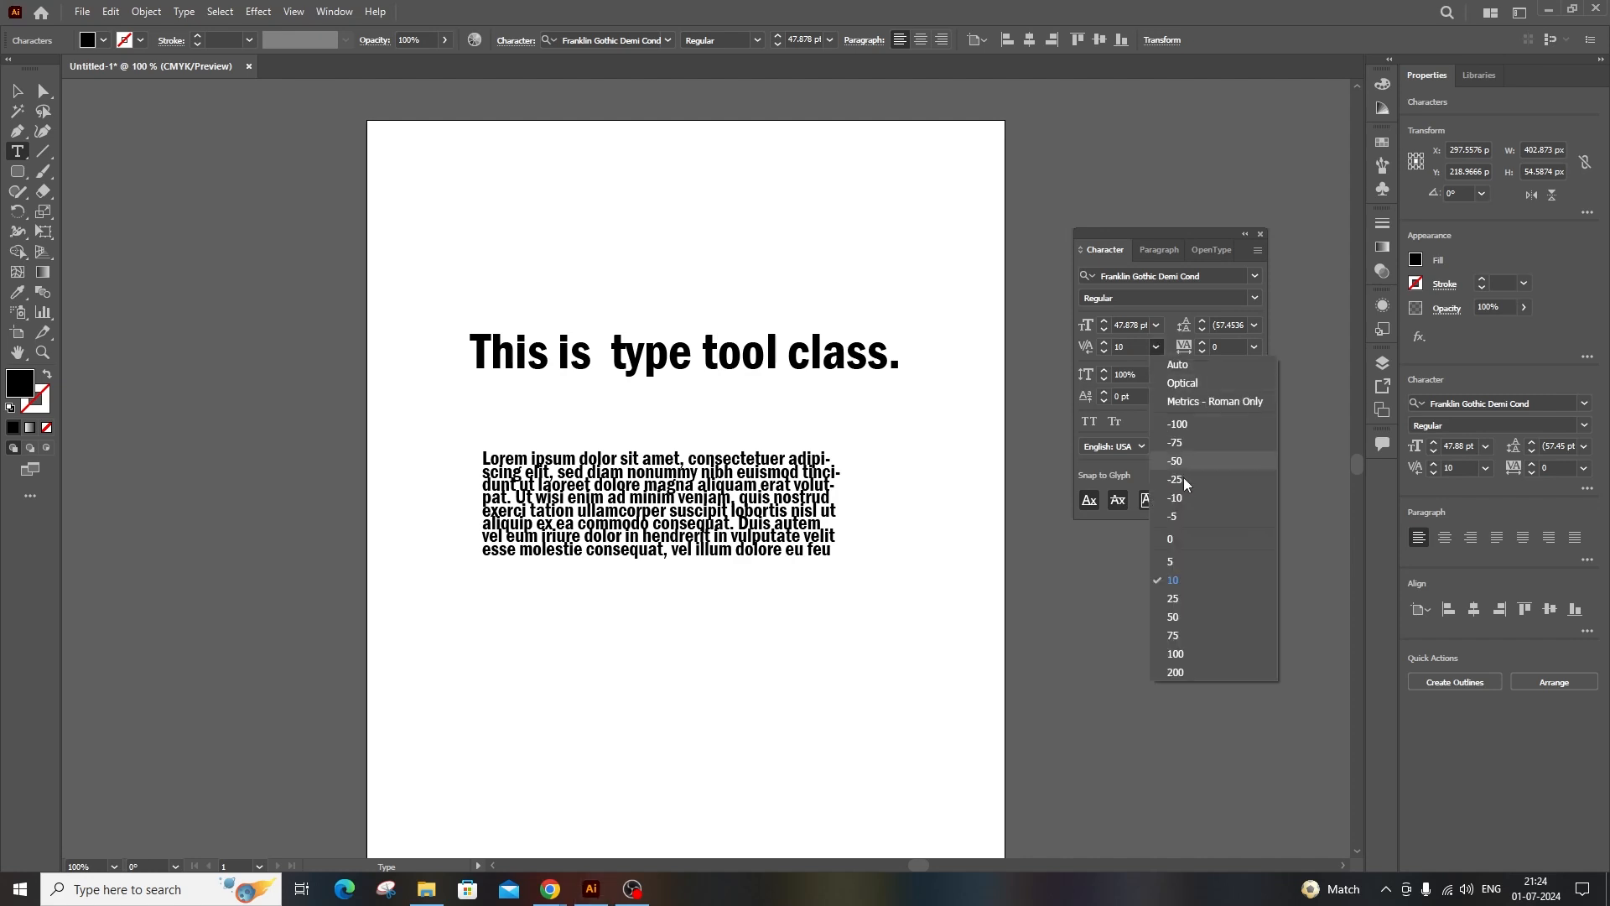
{"action": "left_click", "coordinate": [1183, 634]}
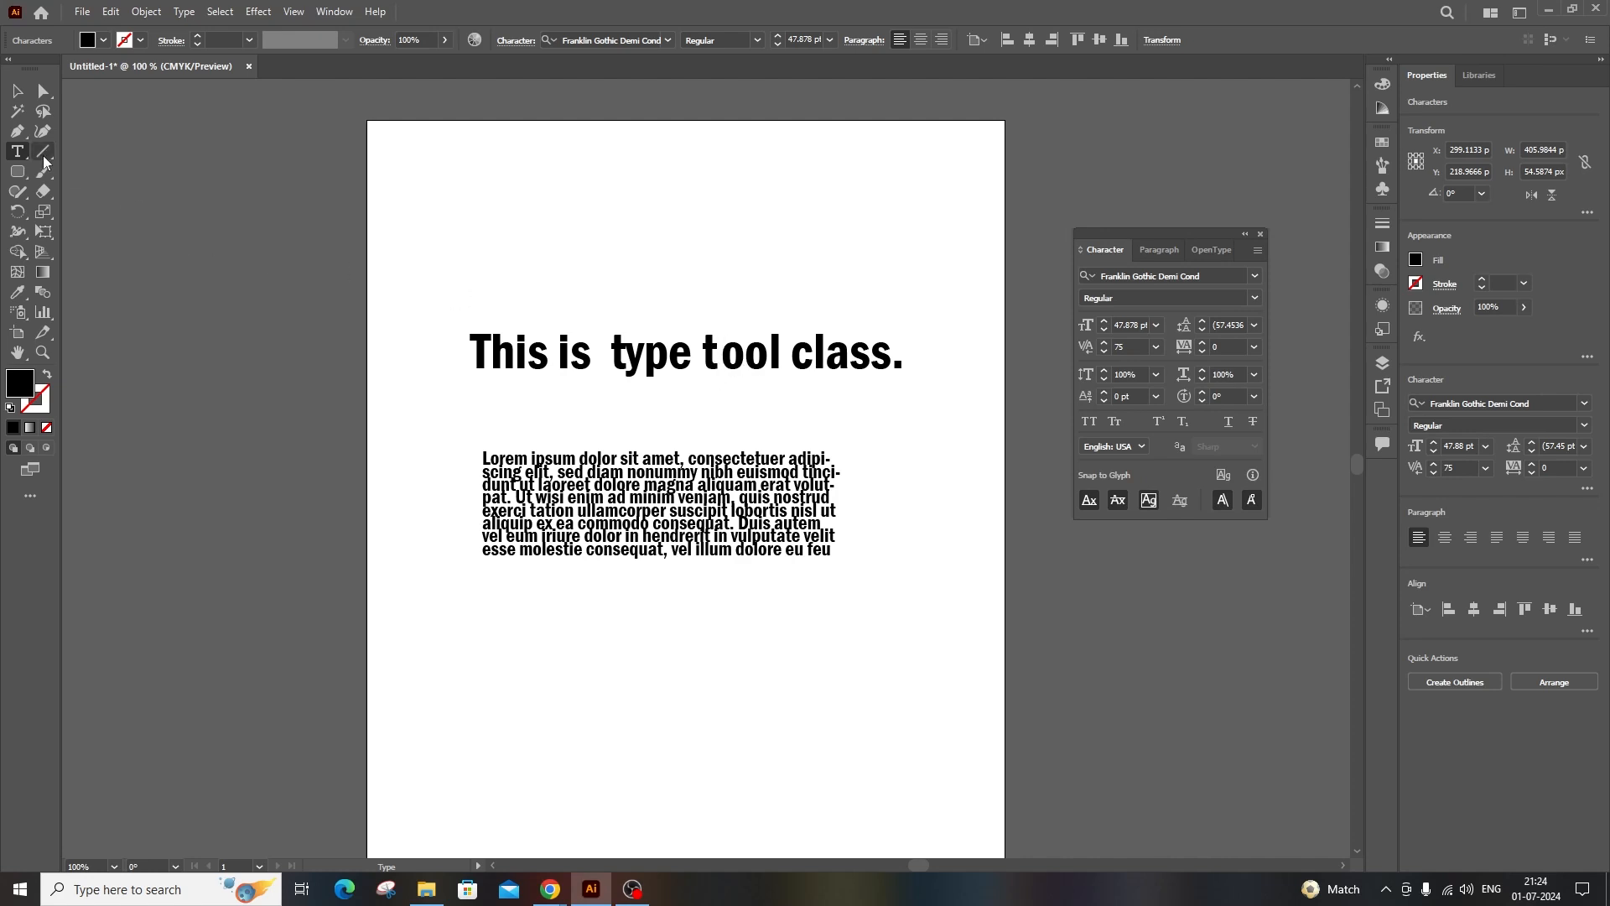
{"action": "left_click", "coordinate": [16, 90]}
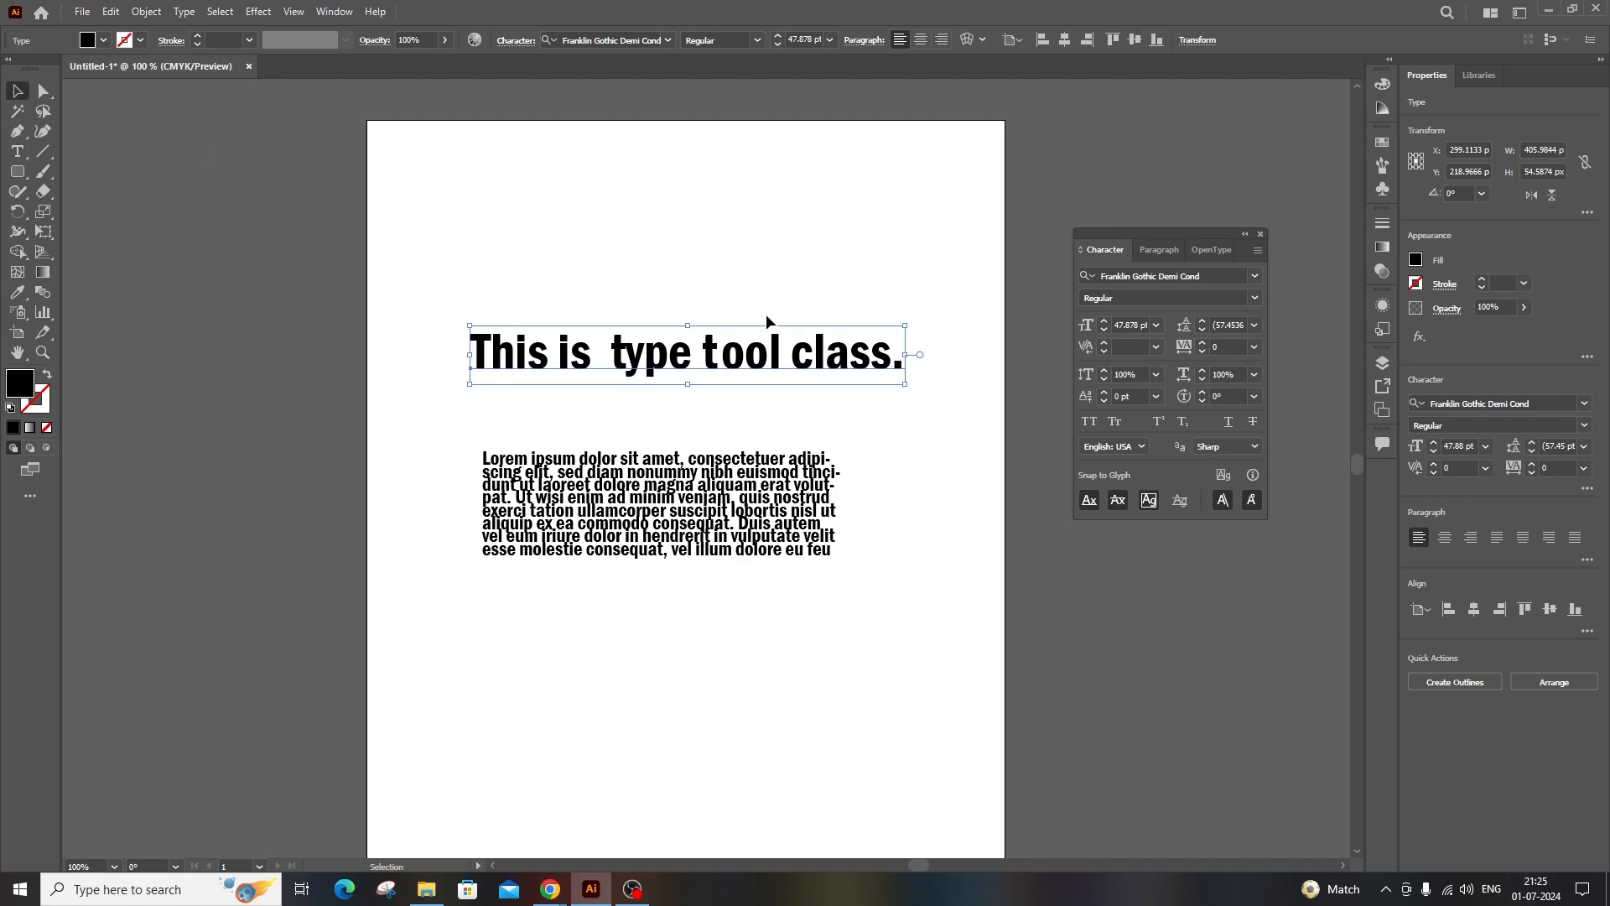
Add the word "Test" as point text above the text line and enlarge it to about 190 px wide, about 120 pt.
{"action": "left_click", "coordinate": [588, 223]}
{"action": "key", "text": "t"}
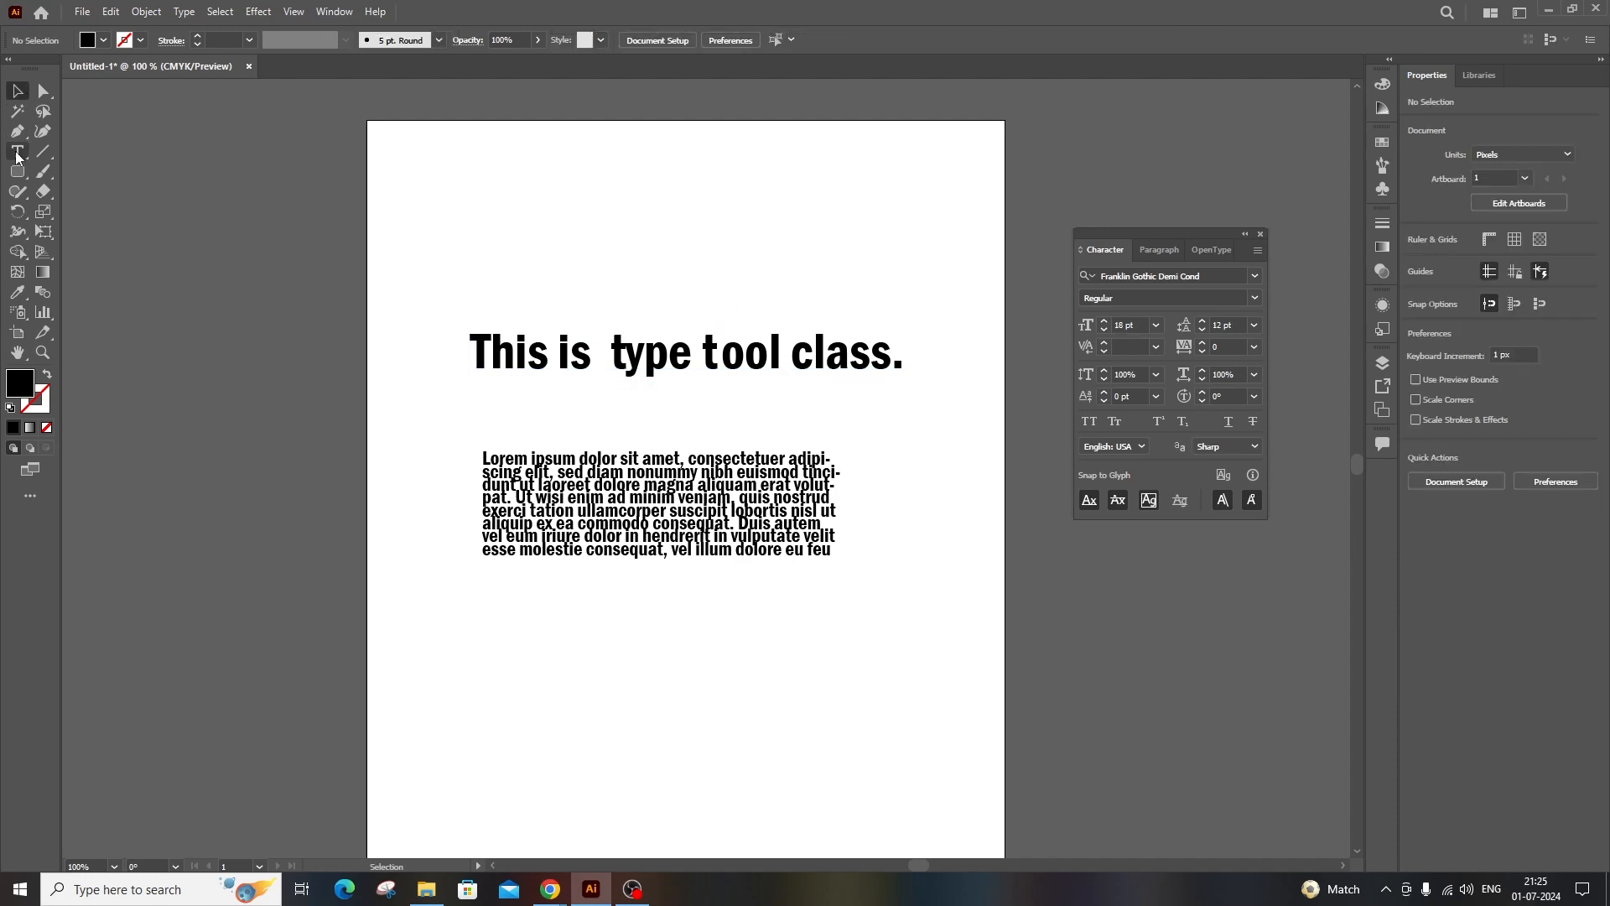
{"action": "left_click", "coordinate": [644, 182]}
{"action": "type", "text": "T"}
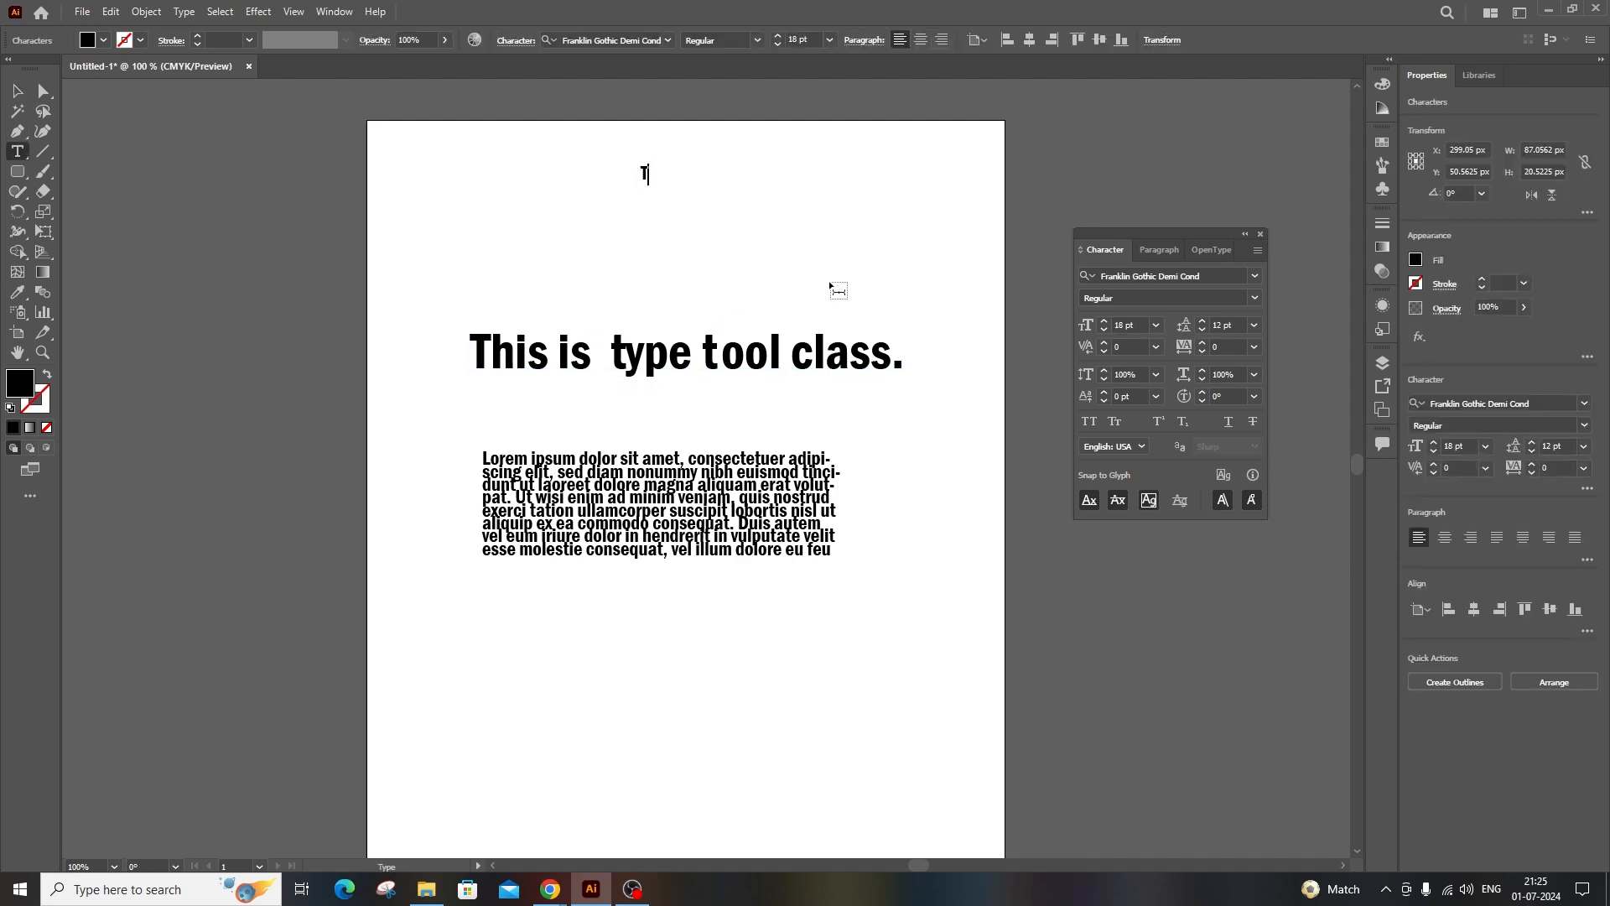
{"action": "type", "text": "est"}
{"action": "key", "text": "Escape"}
{"action": "left_click_drag", "start_coordinate": [671, 187], "coordinate": [771, 289]}
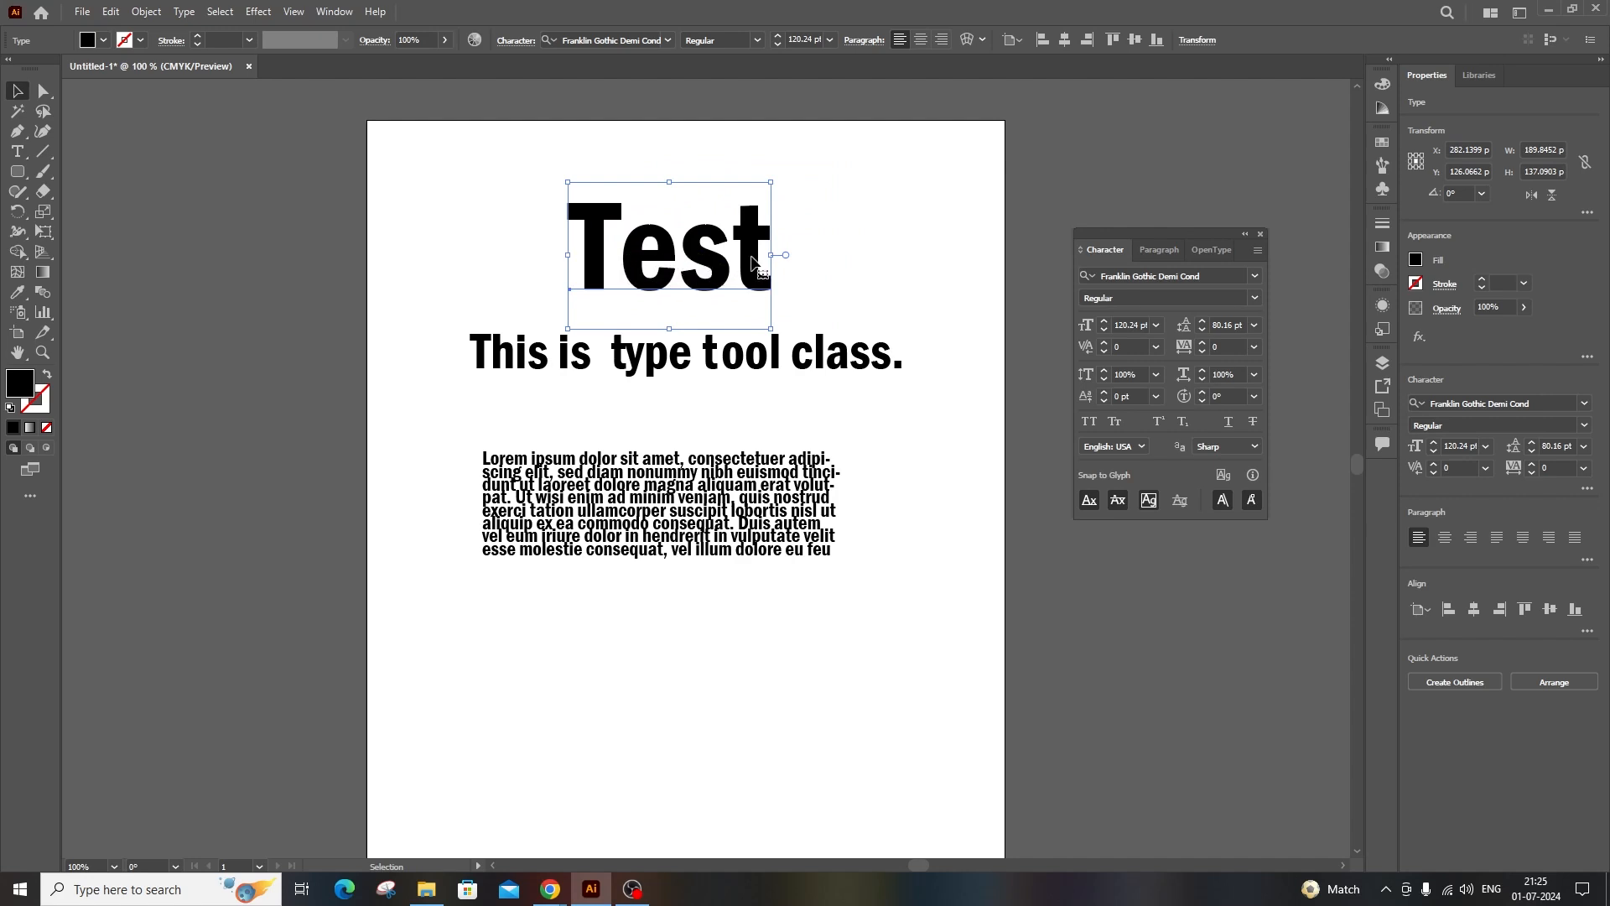
Set the kerning between the "T" and "e" of "Test" to -25, and delete the word from the artboard.
{"action": "double_click", "coordinate": [630, 263]}
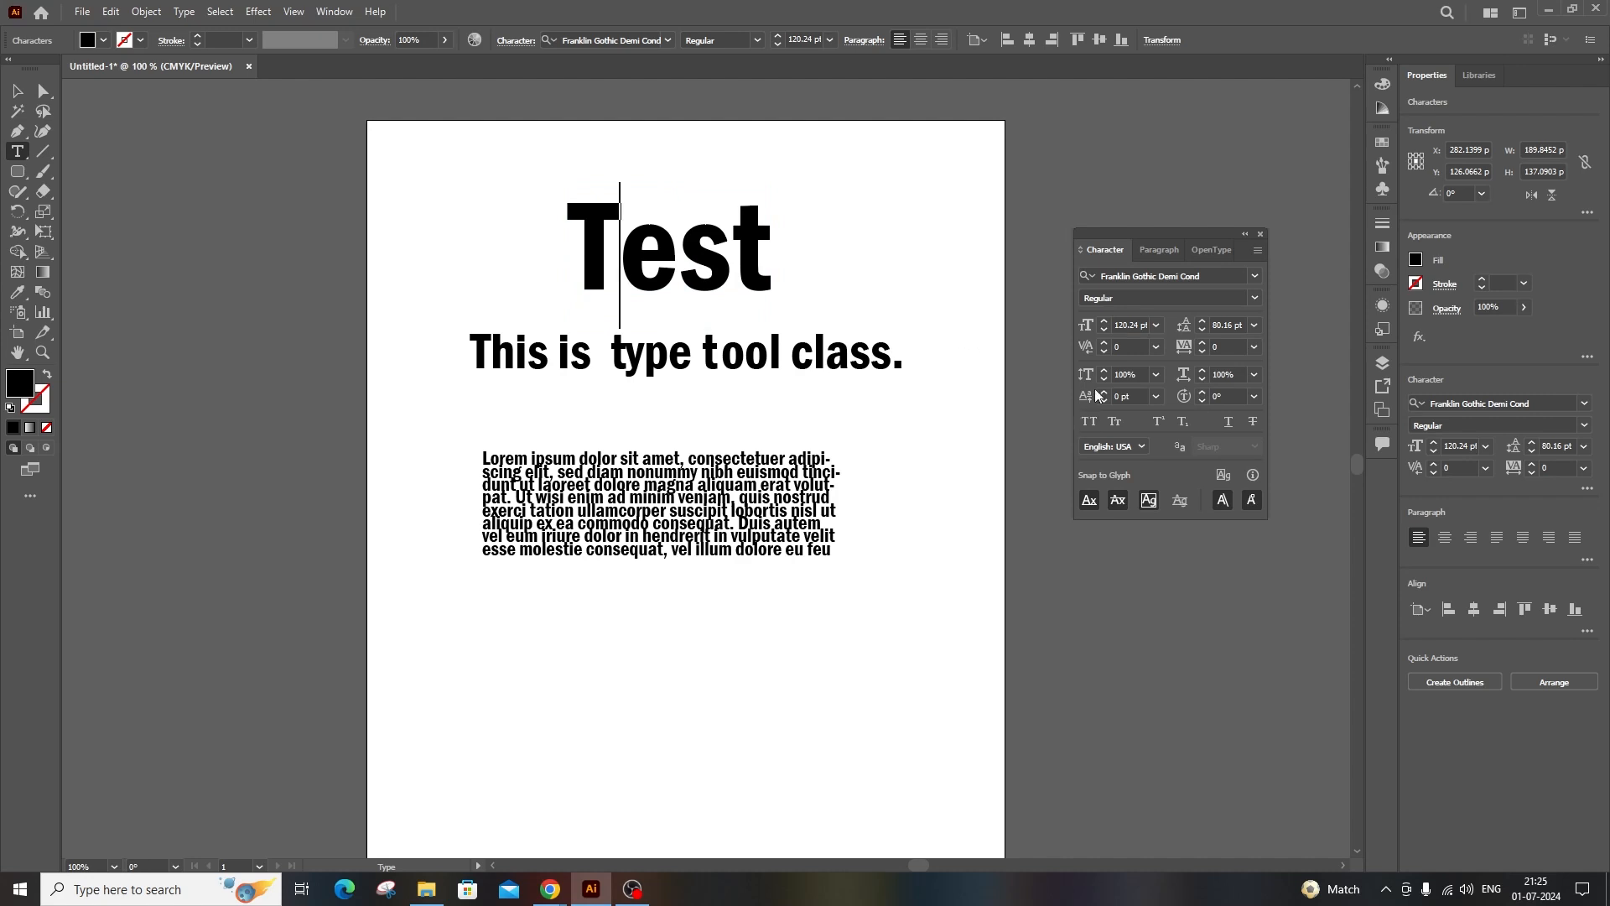
{"action": "left_click", "coordinate": [1155, 346]}
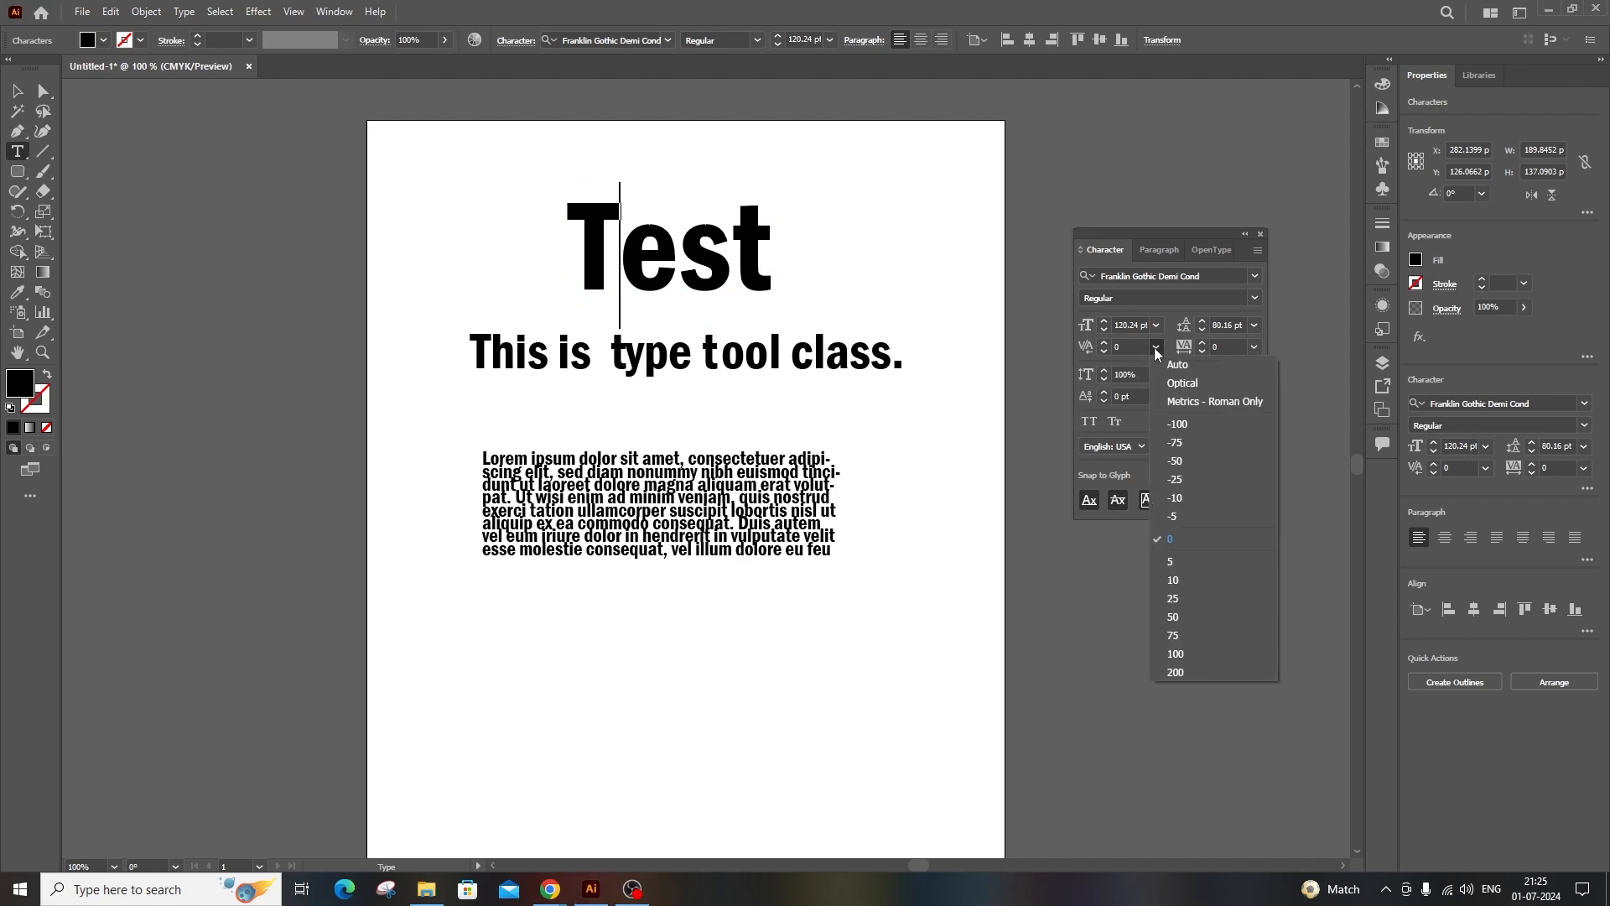
{"action": "left_click", "coordinate": [1177, 480]}
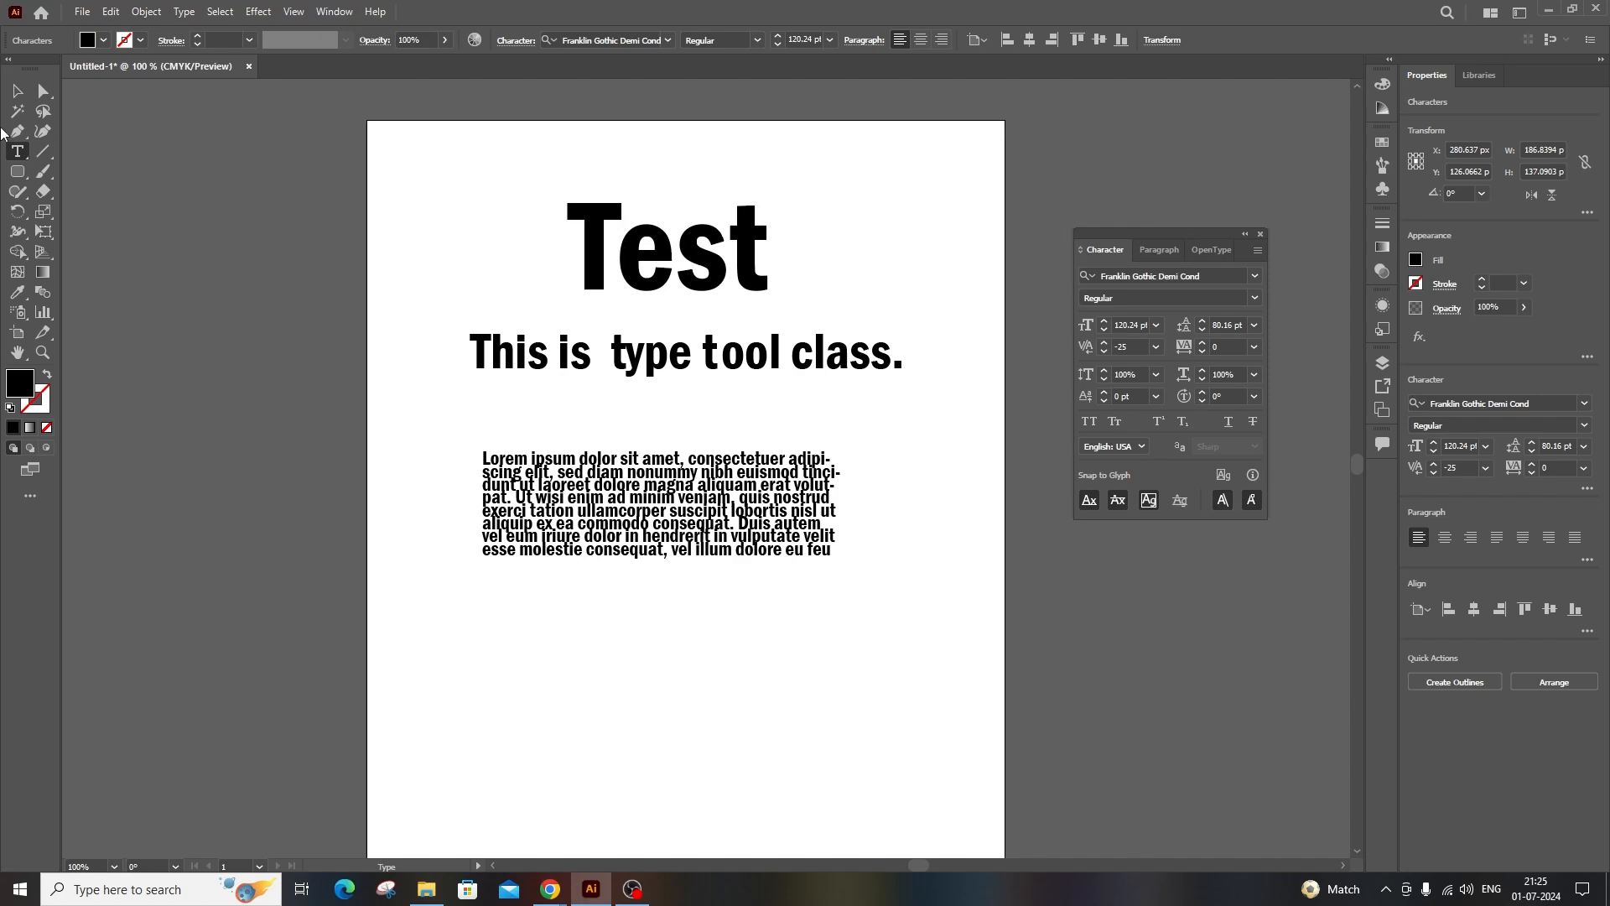
{"action": "left_click", "coordinate": [16, 90]}
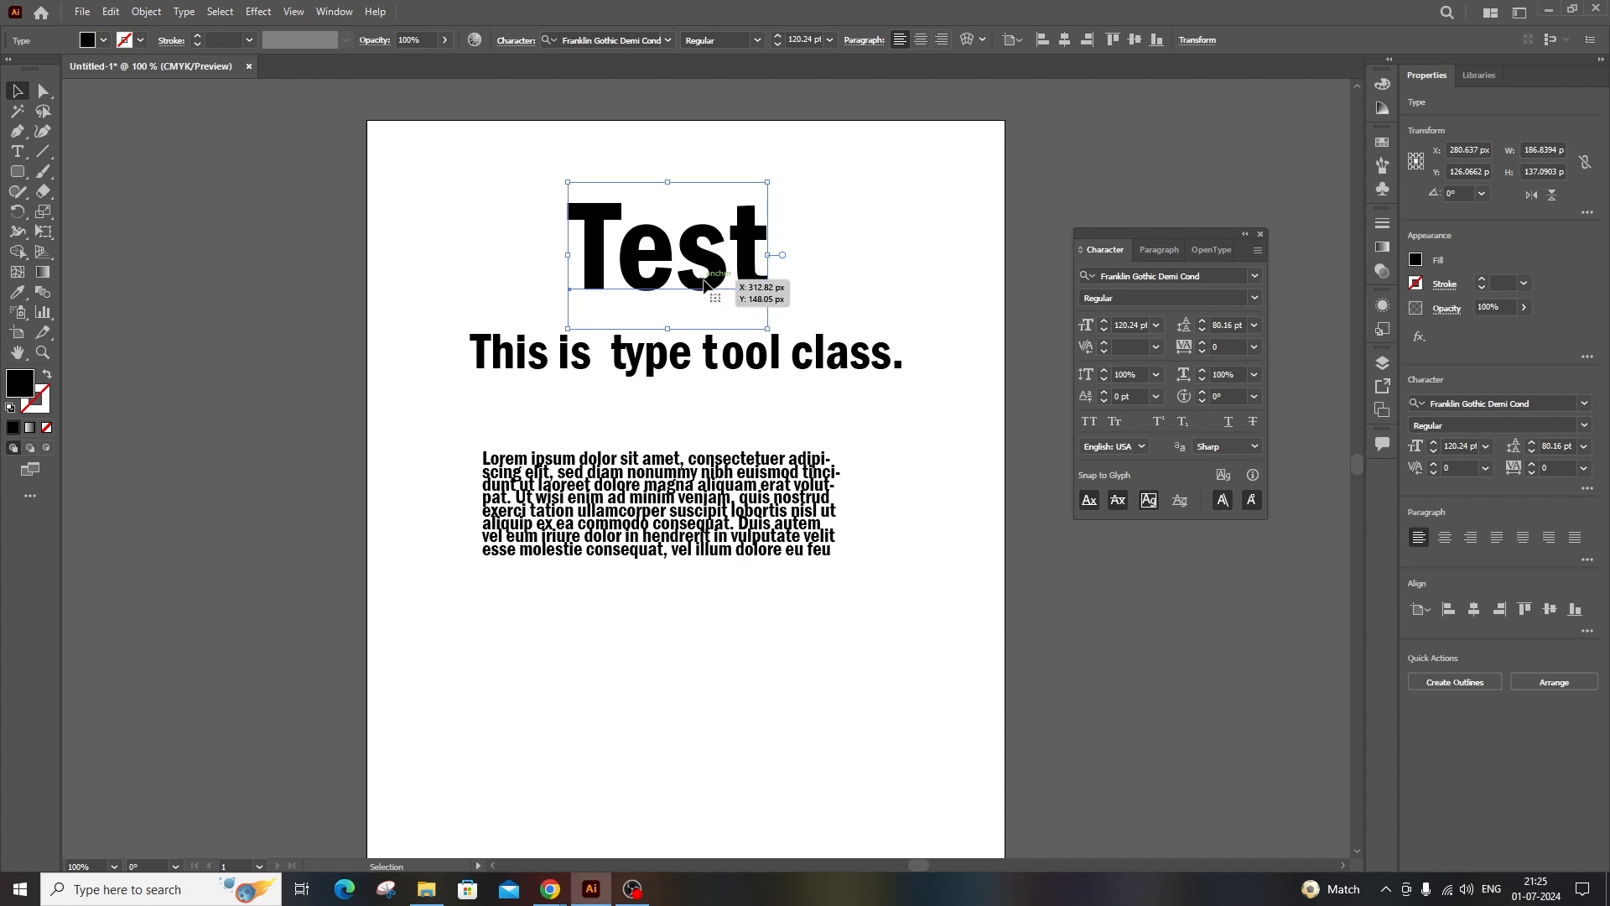
{"action": "key", "text": "Delete"}
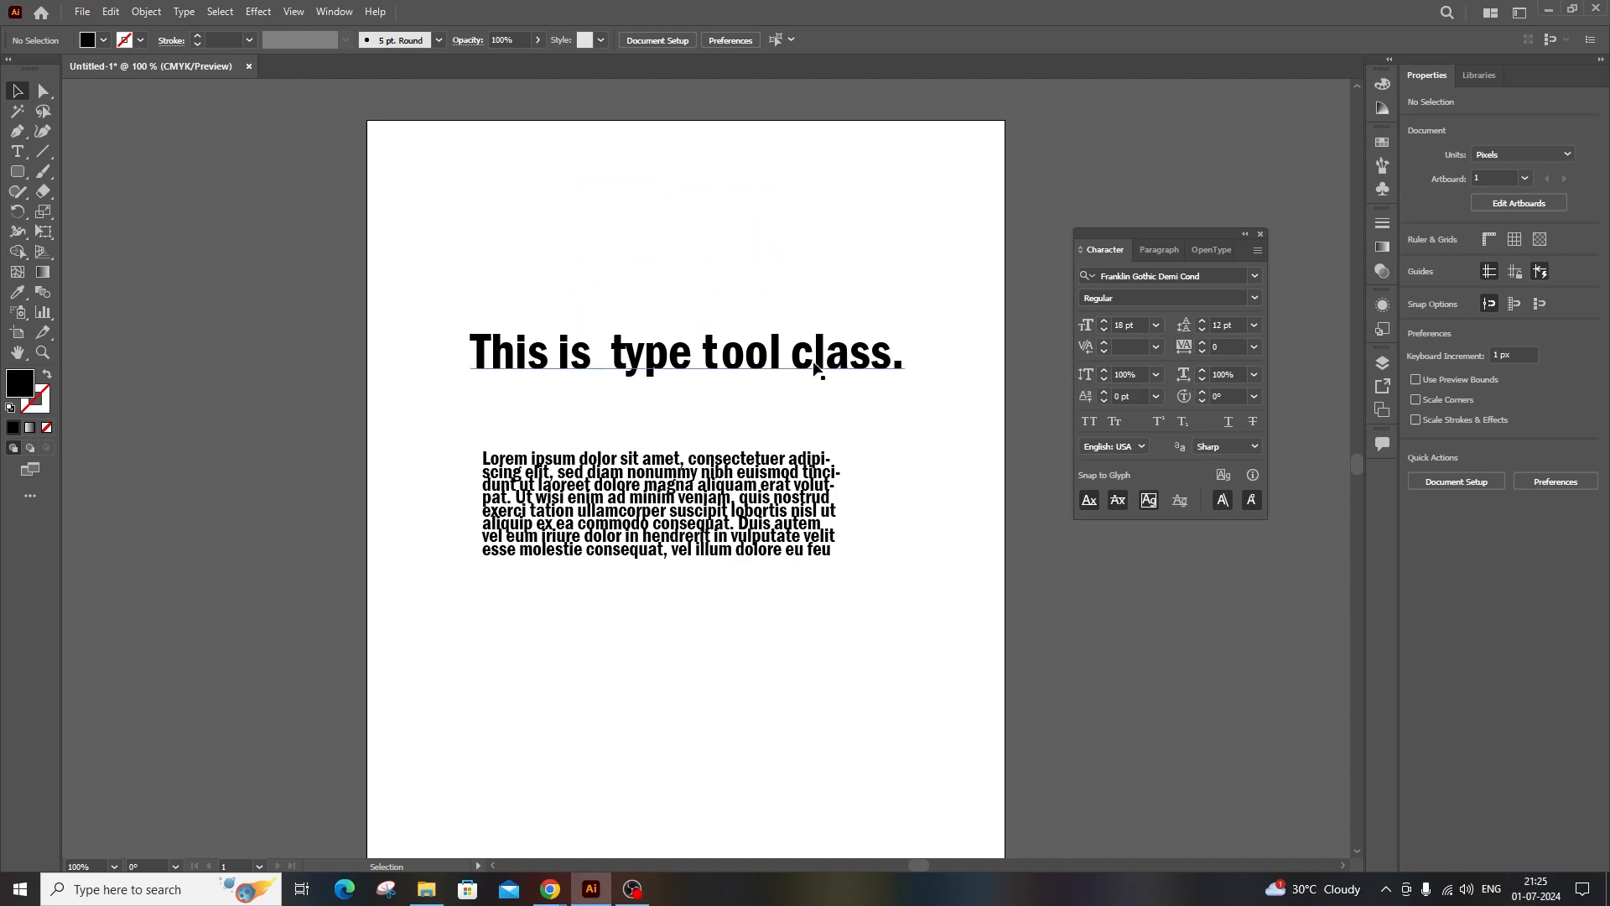
Move the "This is type tool class." line slightly up and set its vertical scale to 110%.
{"action": "left_click_drag", "start_coordinate": [880, 356], "coordinate": [880, 319]}
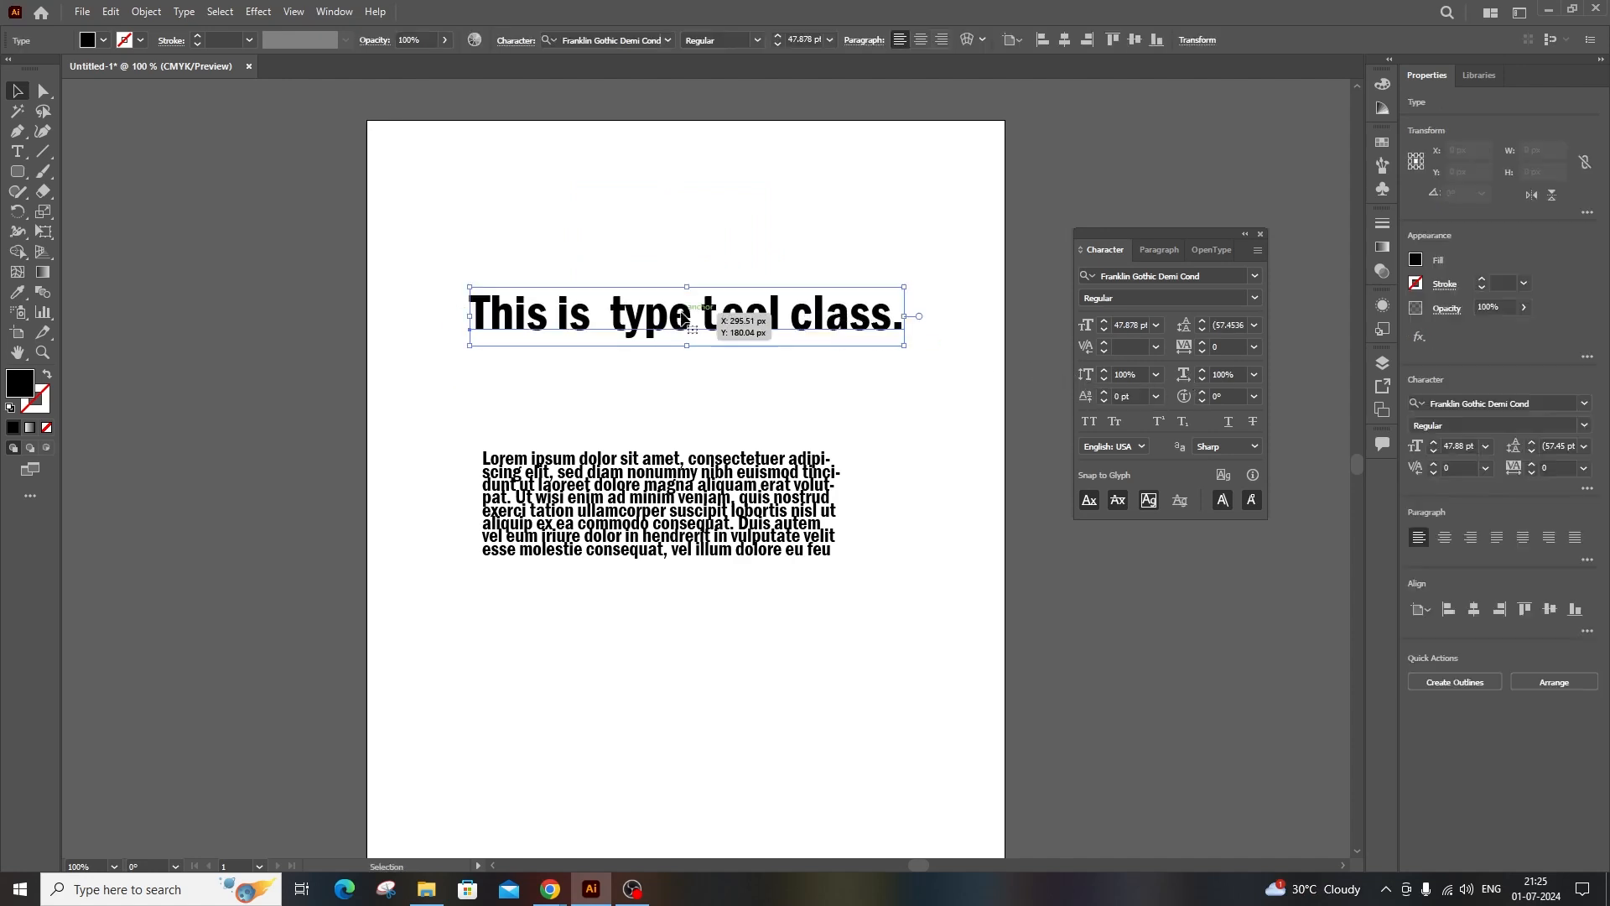
{"action": "left_click", "coordinate": [1155, 378]}
{"action": "left_click", "coordinate": [1179, 490]}
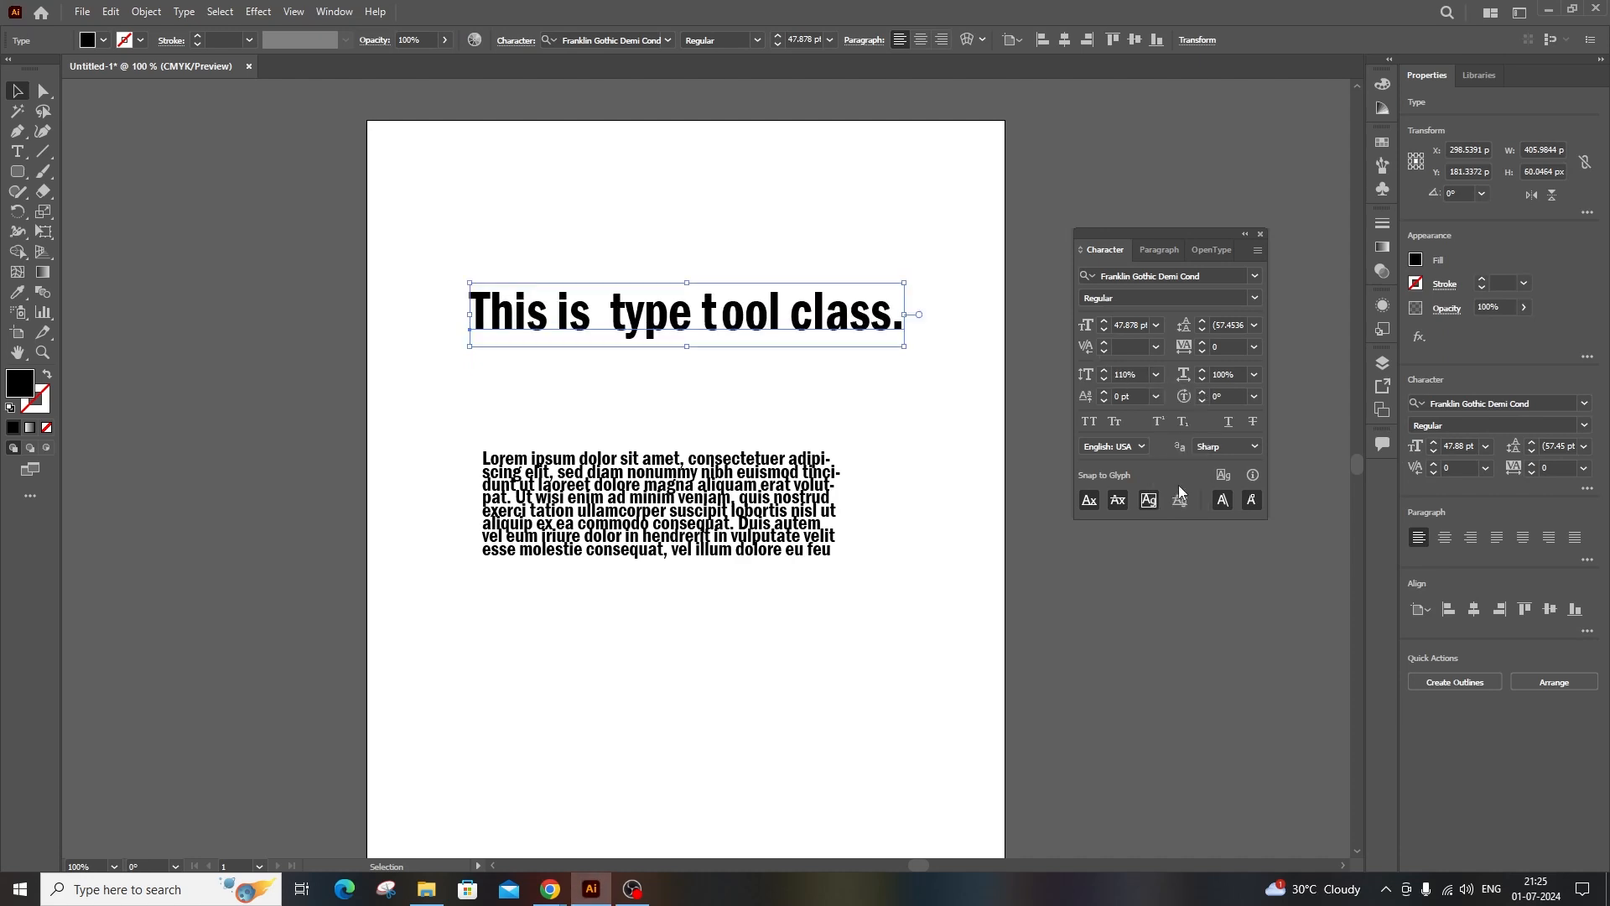
Try a vertical scale of 200% and a horizontal scale of 150% on the "This is type tool class." line, and undo both.
{"action": "left_click", "coordinate": [1155, 374]}
{"action": "left_click", "coordinate": [1190, 556]}
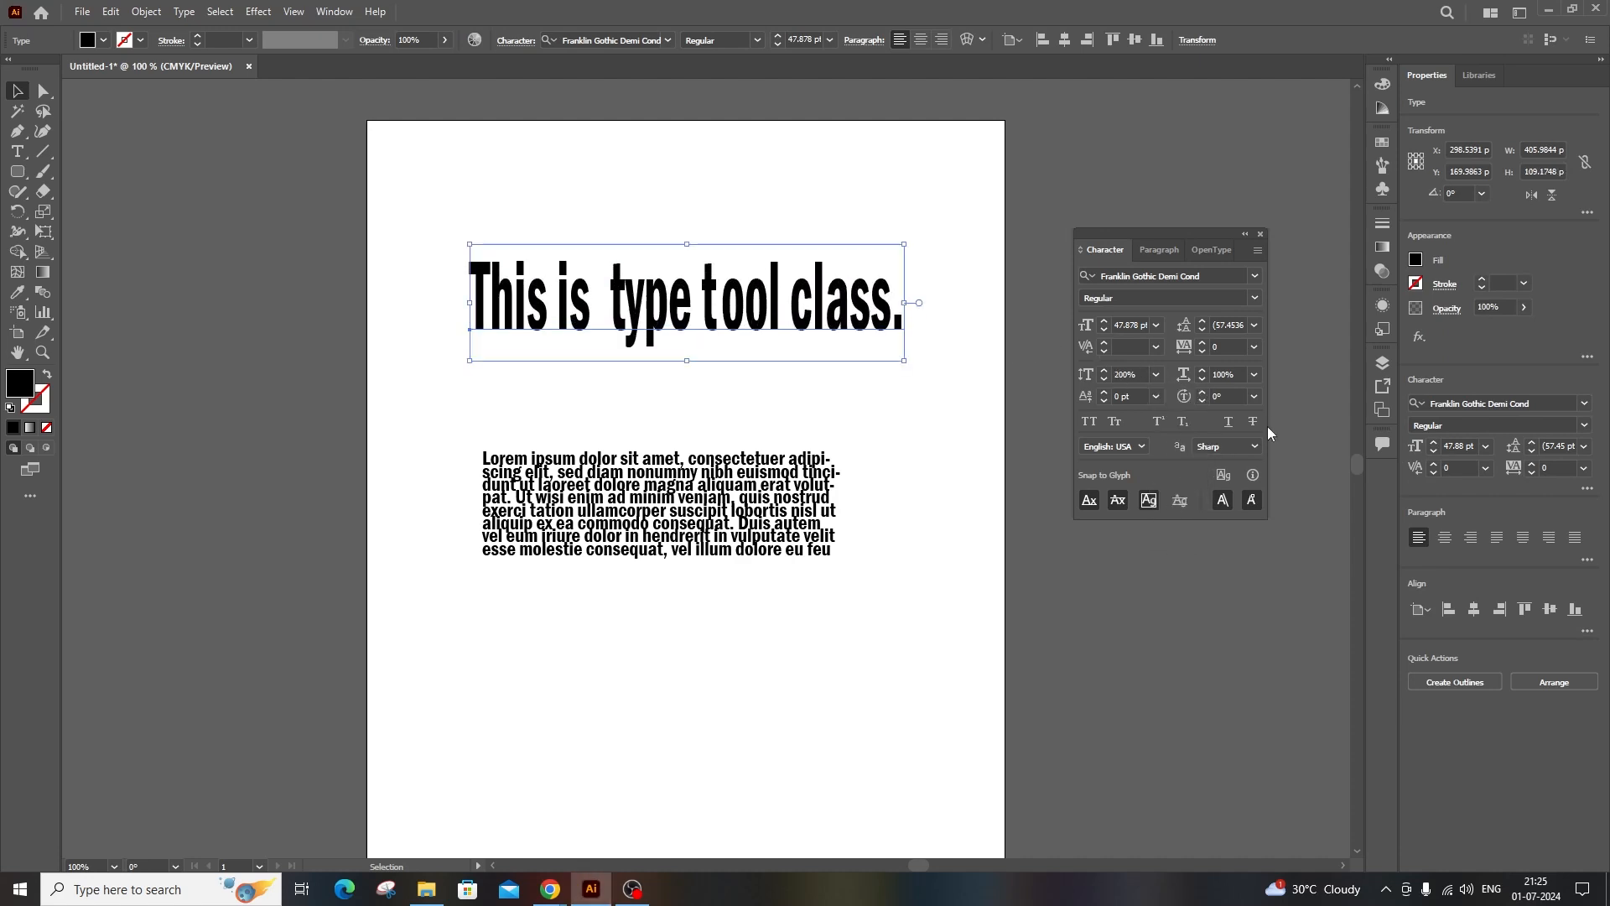
{"action": "left_click", "coordinate": [1253, 374]}
{"action": "left_click", "coordinate": [1274, 527]}
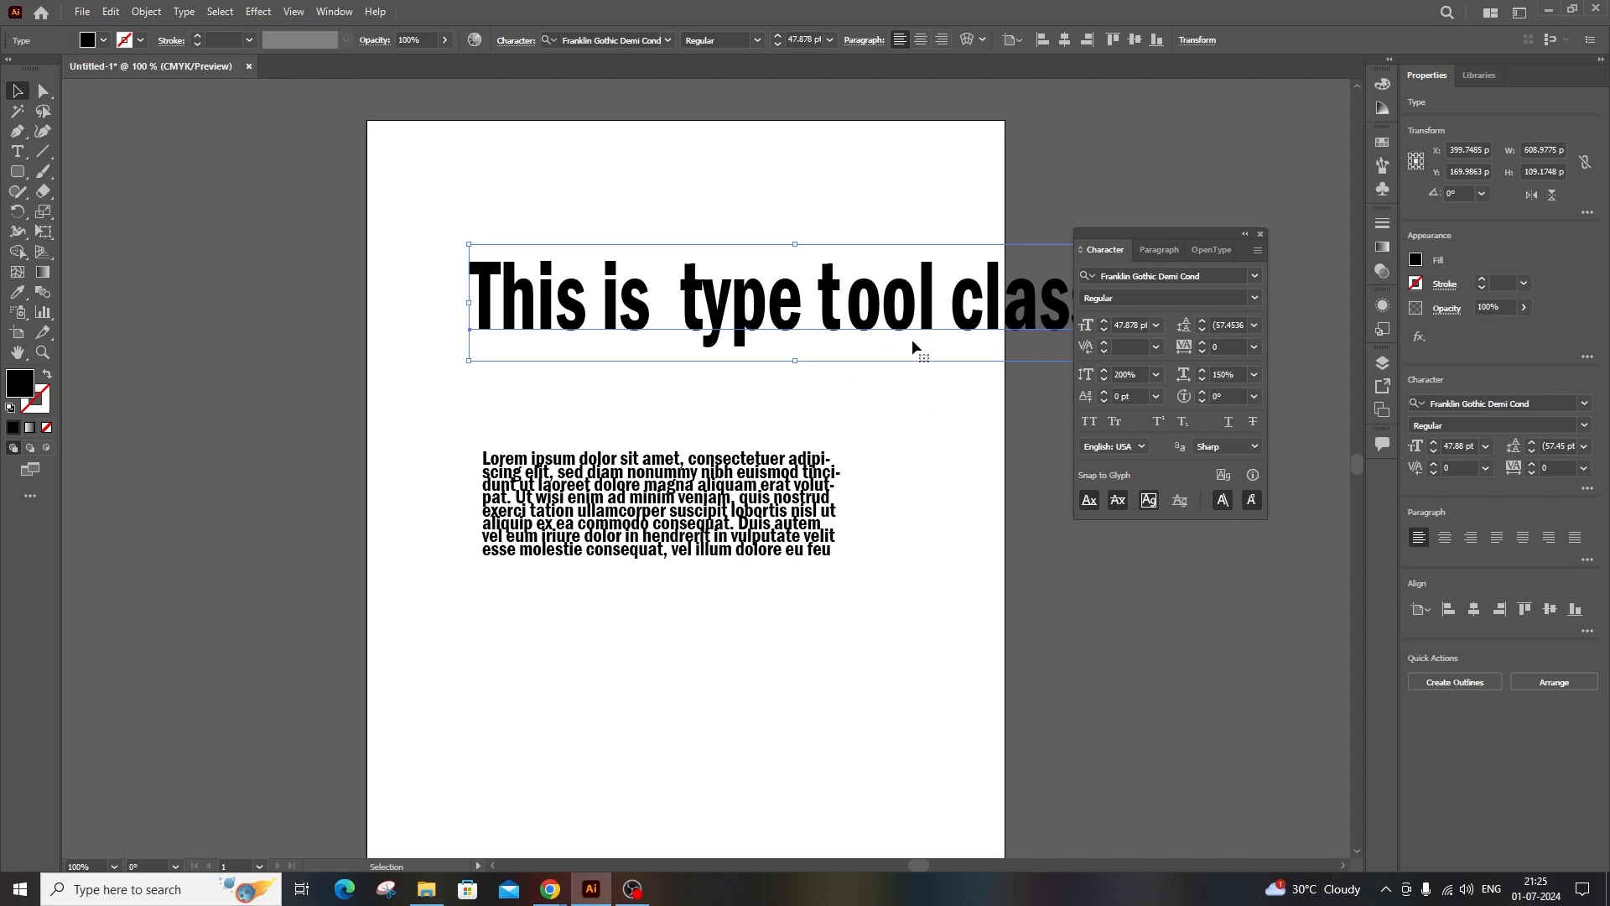
{"action": "key", "text": "ctrl+z"}
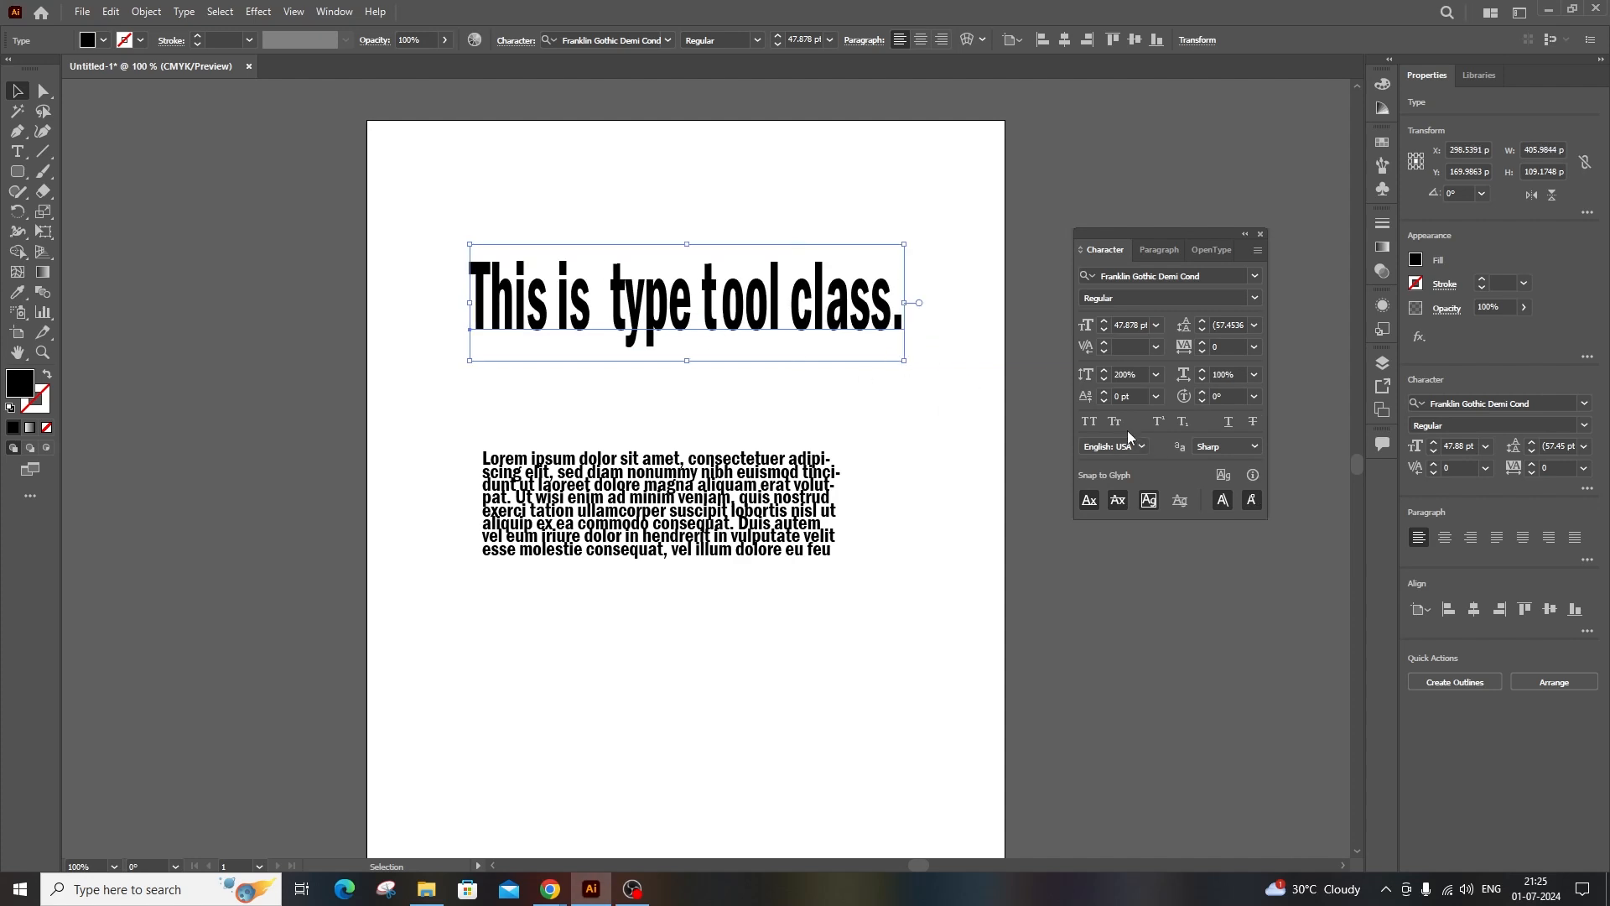
{"action": "key", "text": "ctrl+z"}
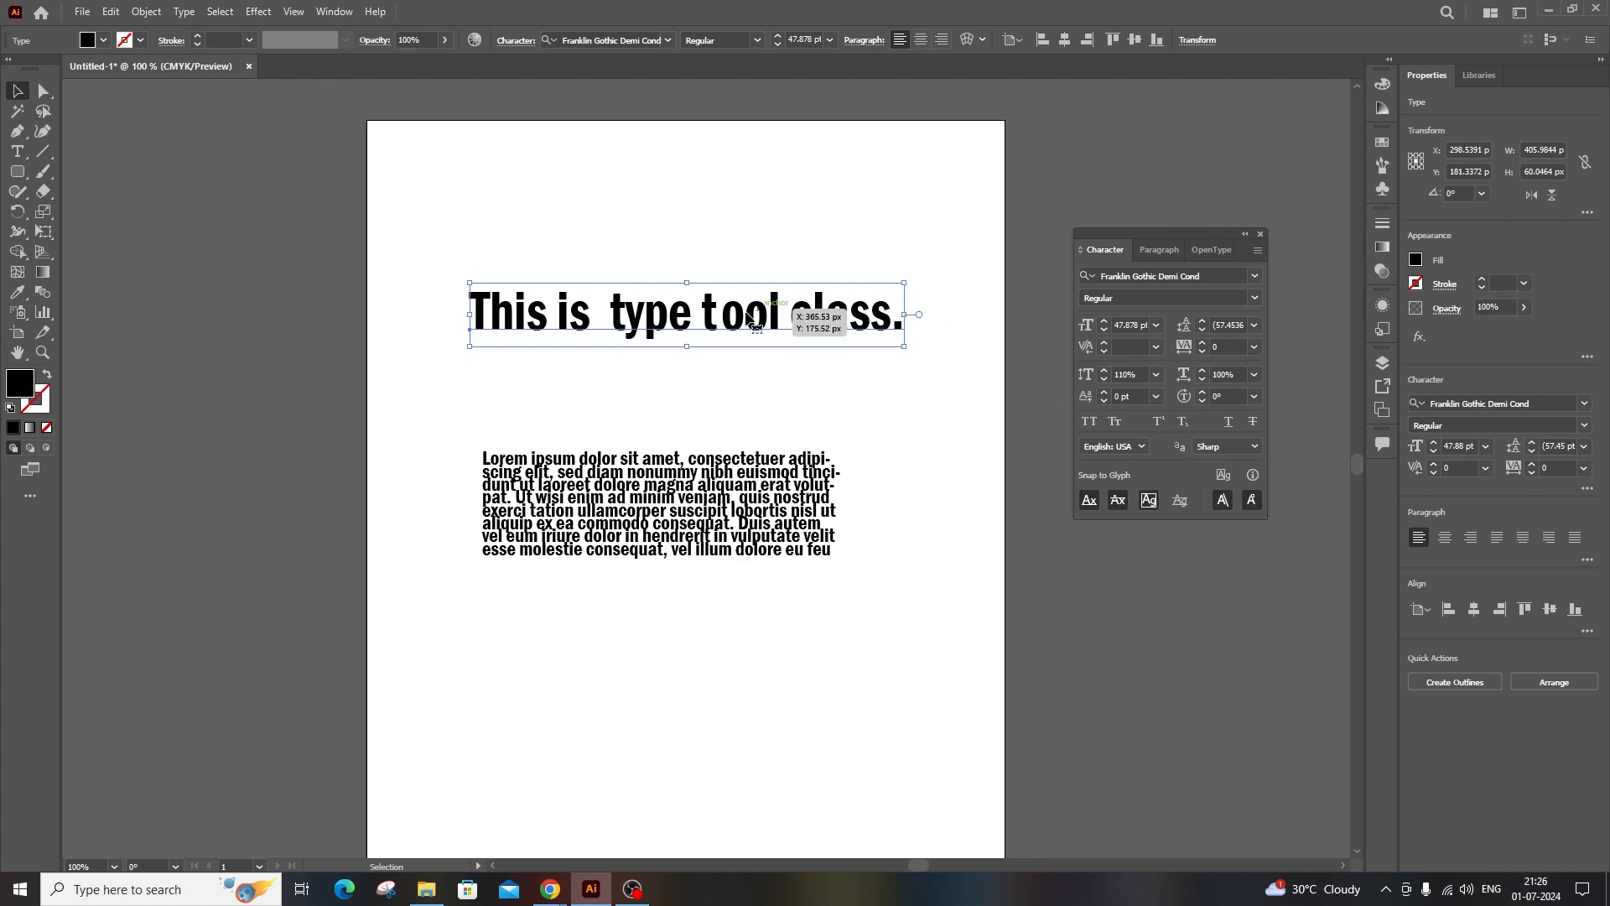
Try a baseline shift of 6 pt on the first "o" of "tool" and undo it.
{"action": "double_click", "coordinate": [722, 321]}
{"action": "left_click_drag", "start_coordinate": [721, 320], "coordinate": [738, 308]}
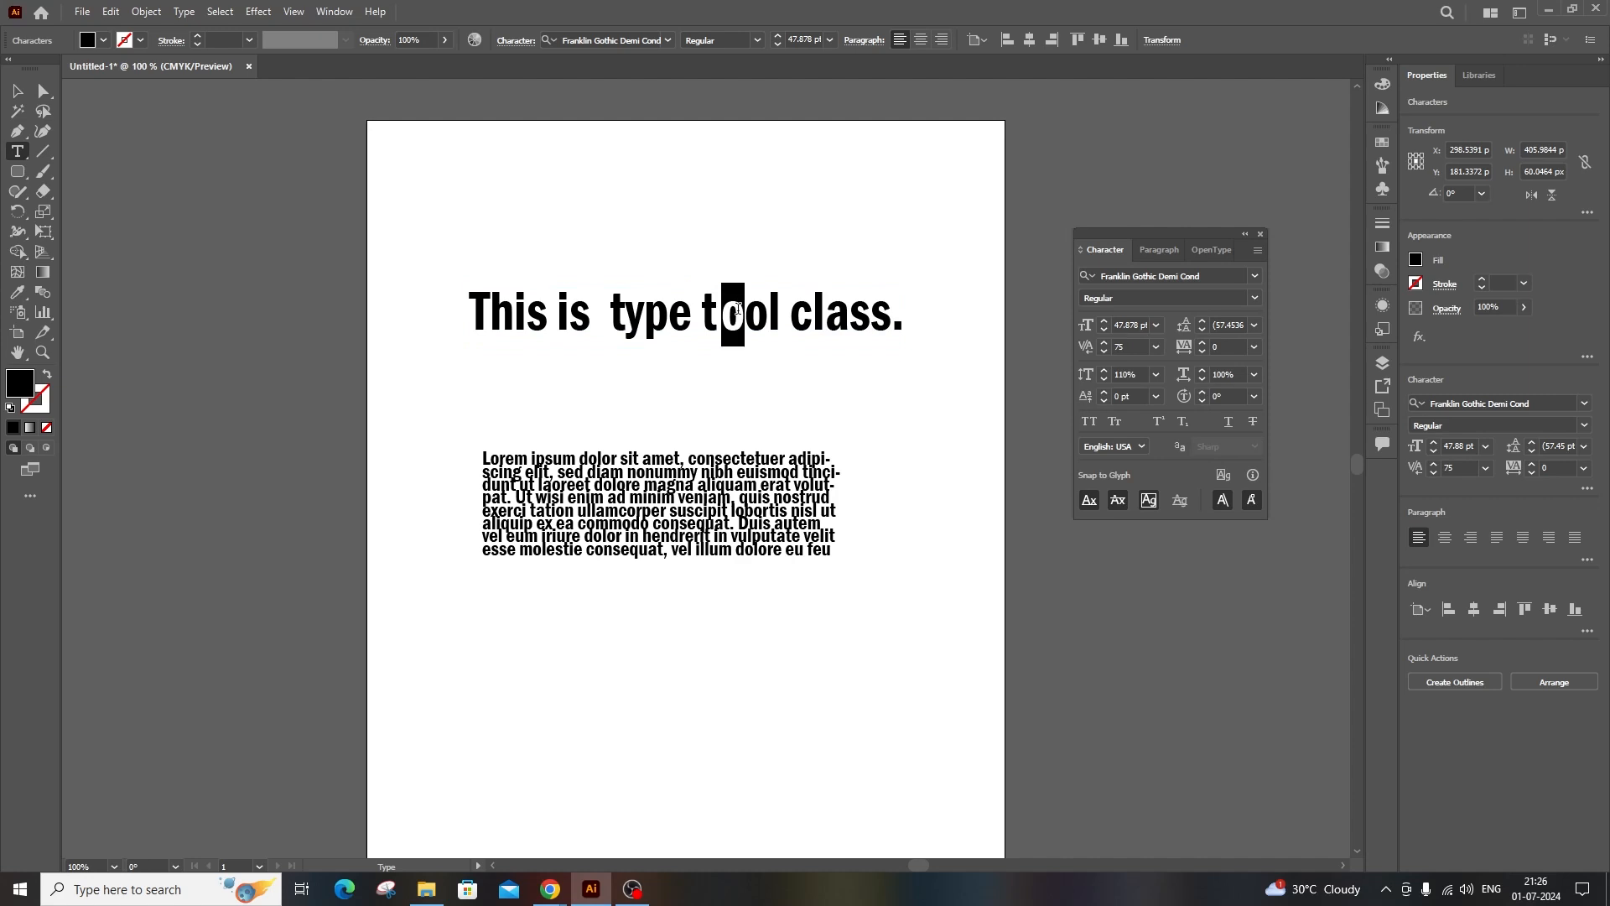
{"action": "left_click", "coordinate": [1156, 396]}
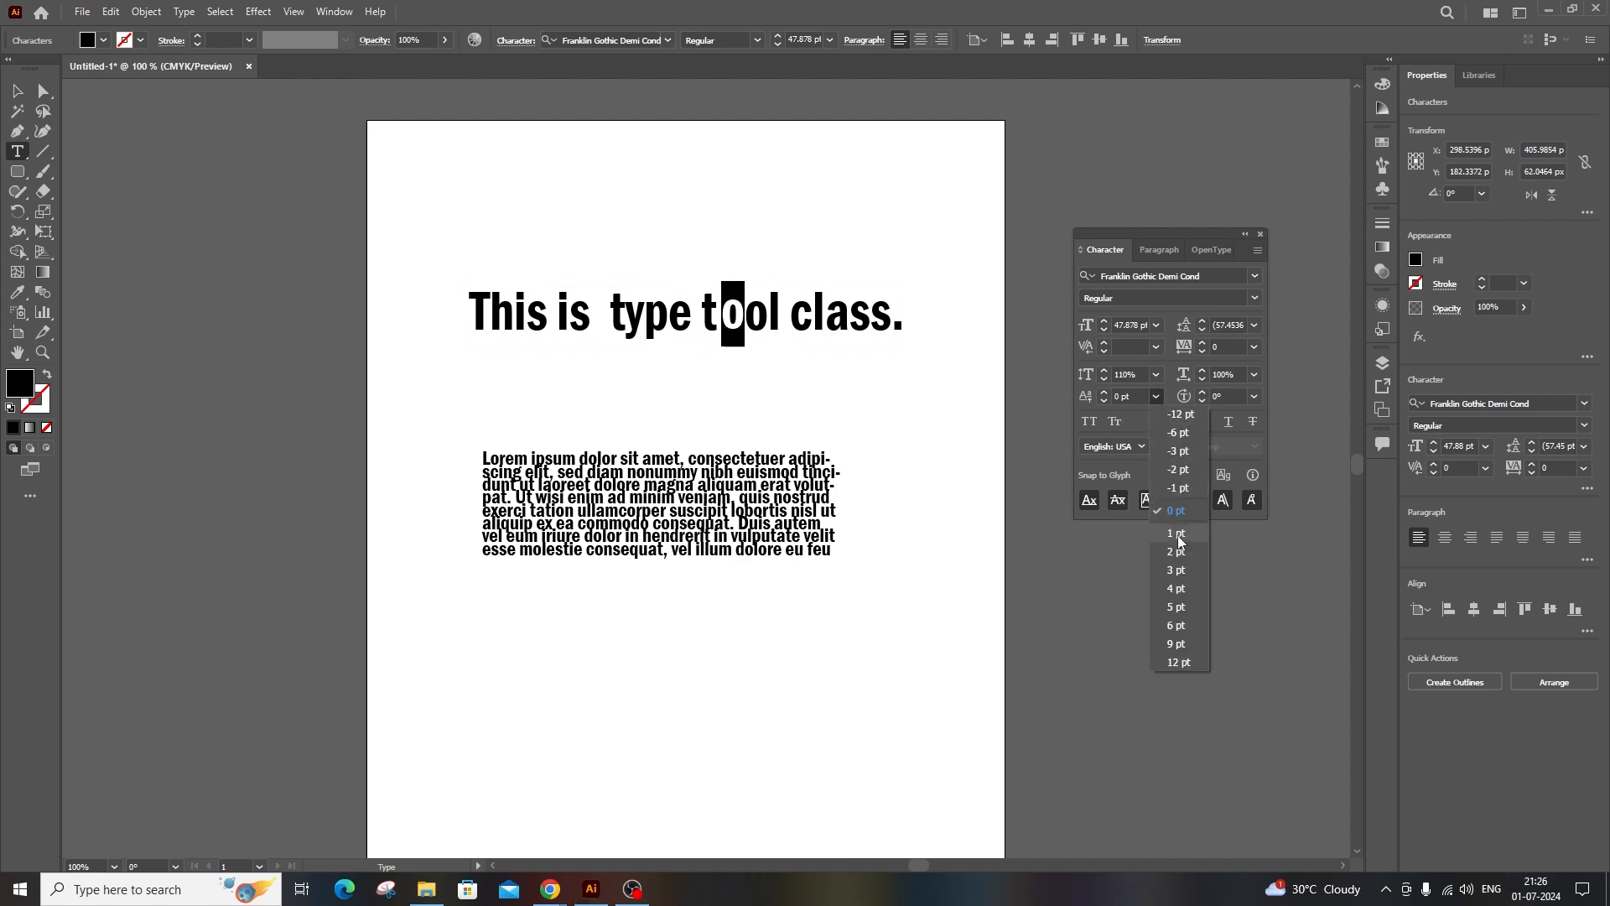
{"action": "left_click", "coordinate": [1190, 633]}
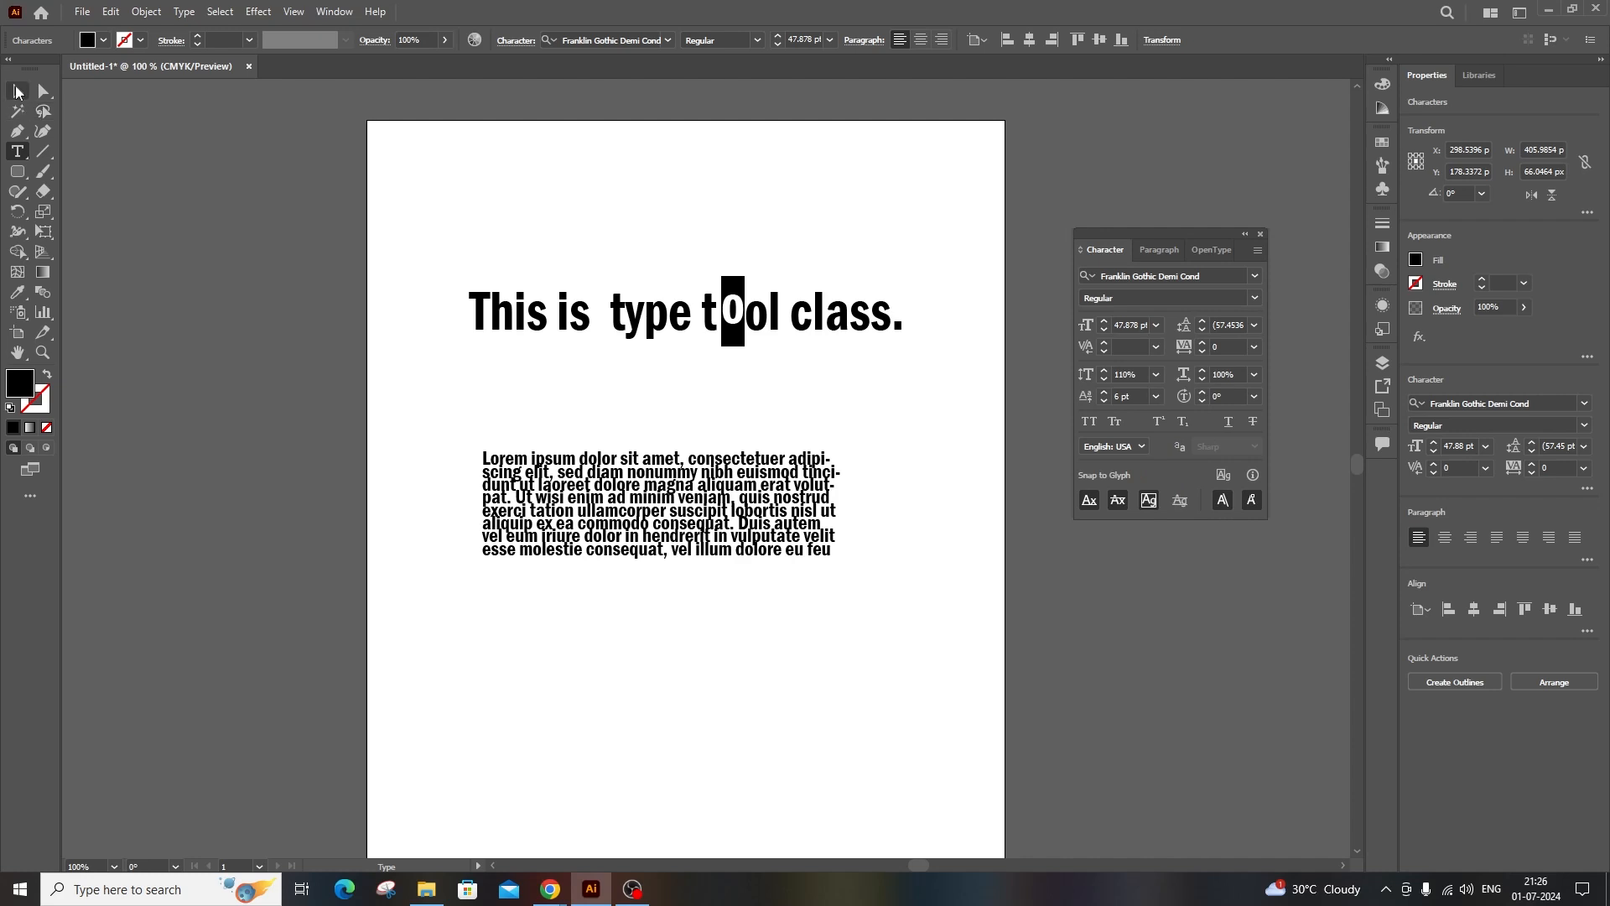
{"action": "left_click", "coordinate": [16, 90]}
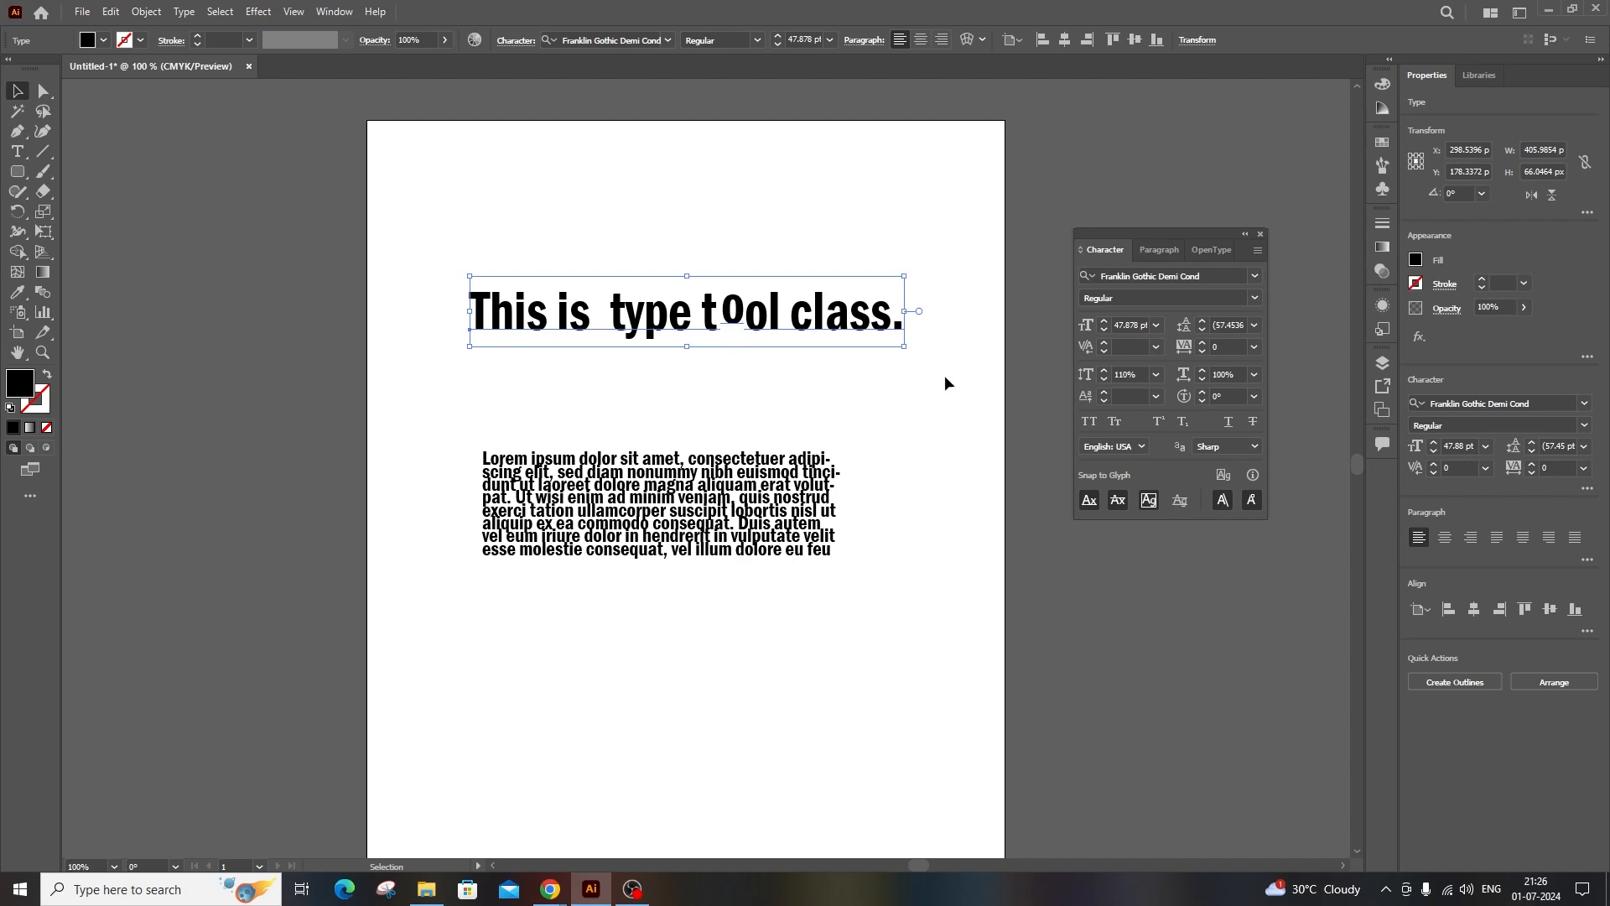
{"action": "key", "text": "ctrl+z"}
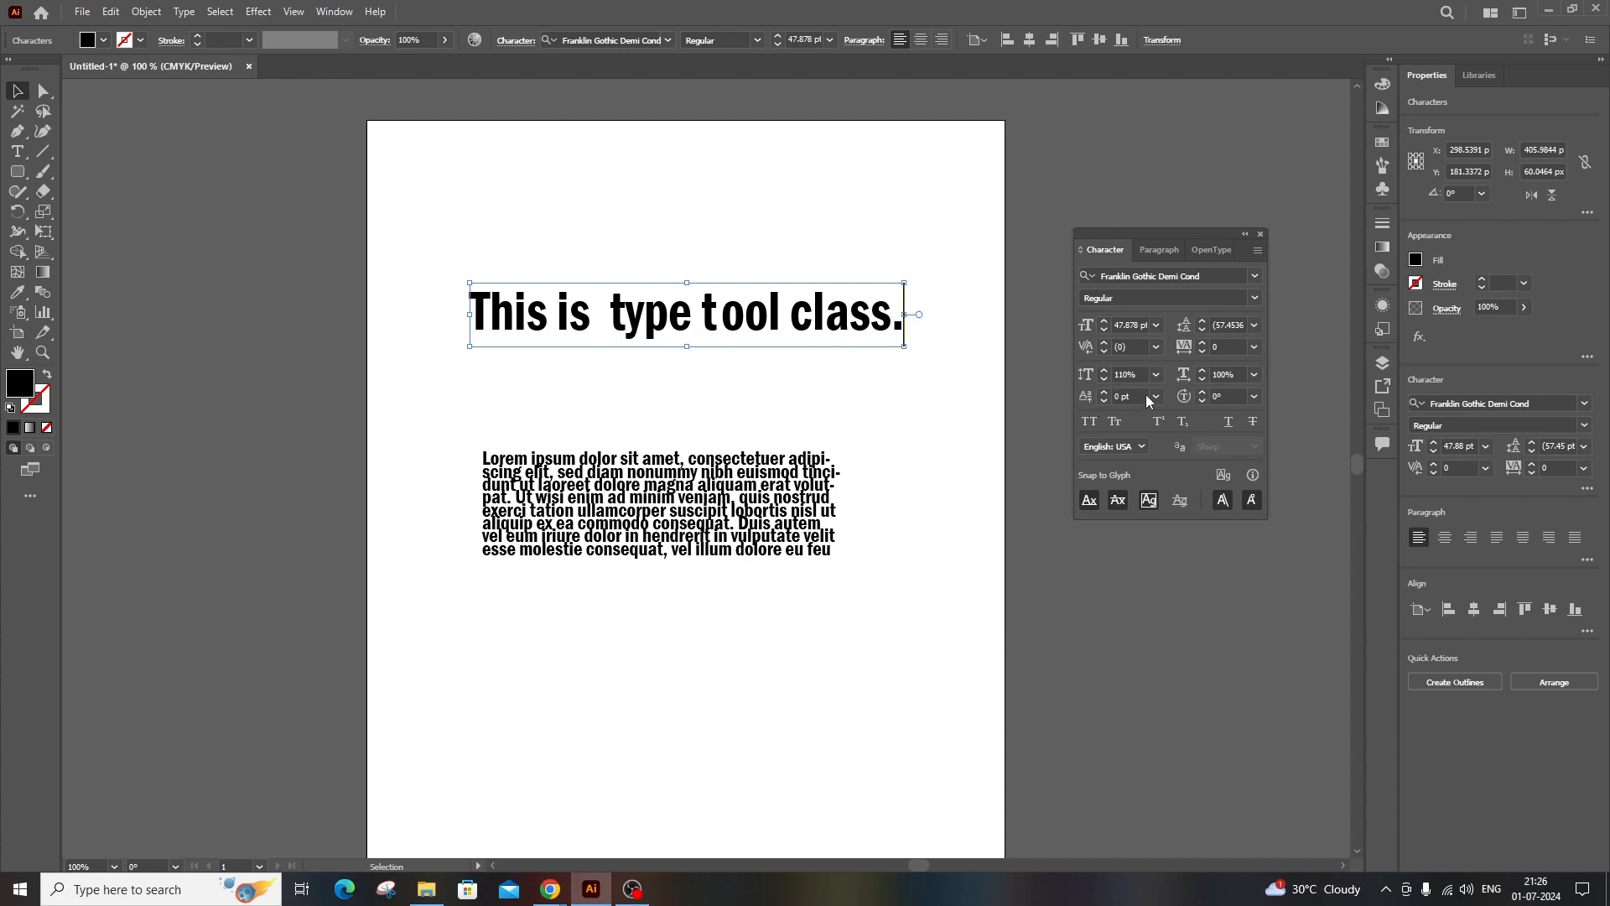
Try a character rotation of more than 25° on the "p" of "type".
{"action": "double_click", "coordinate": [709, 312]}
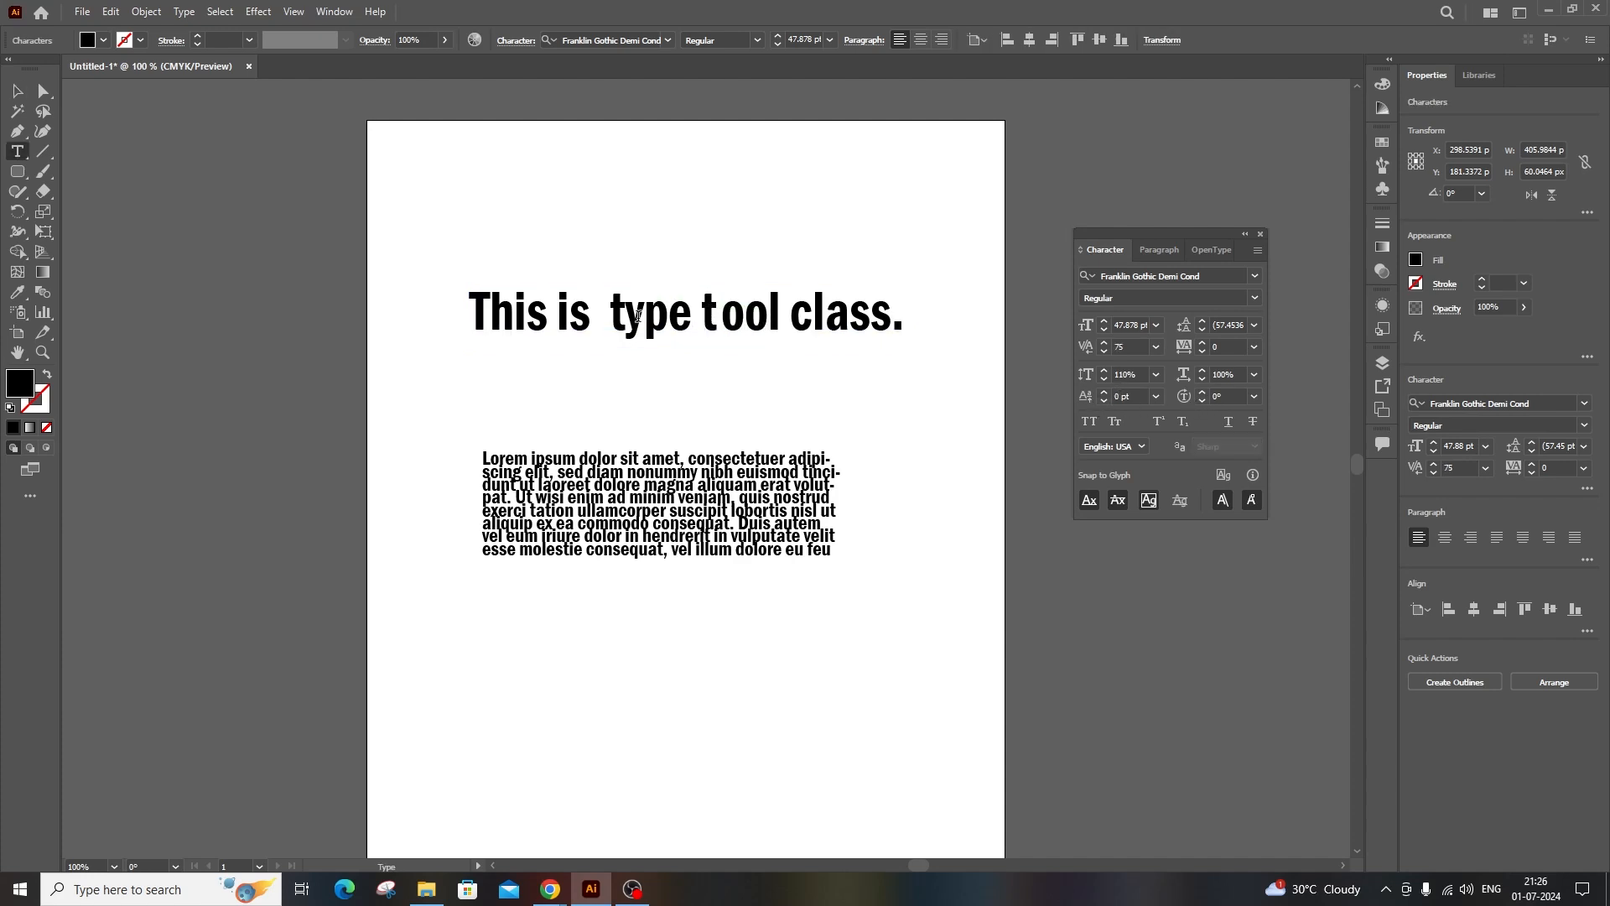
{"action": "left_click_drag", "start_coordinate": [643, 316], "coordinate": [669, 317]}
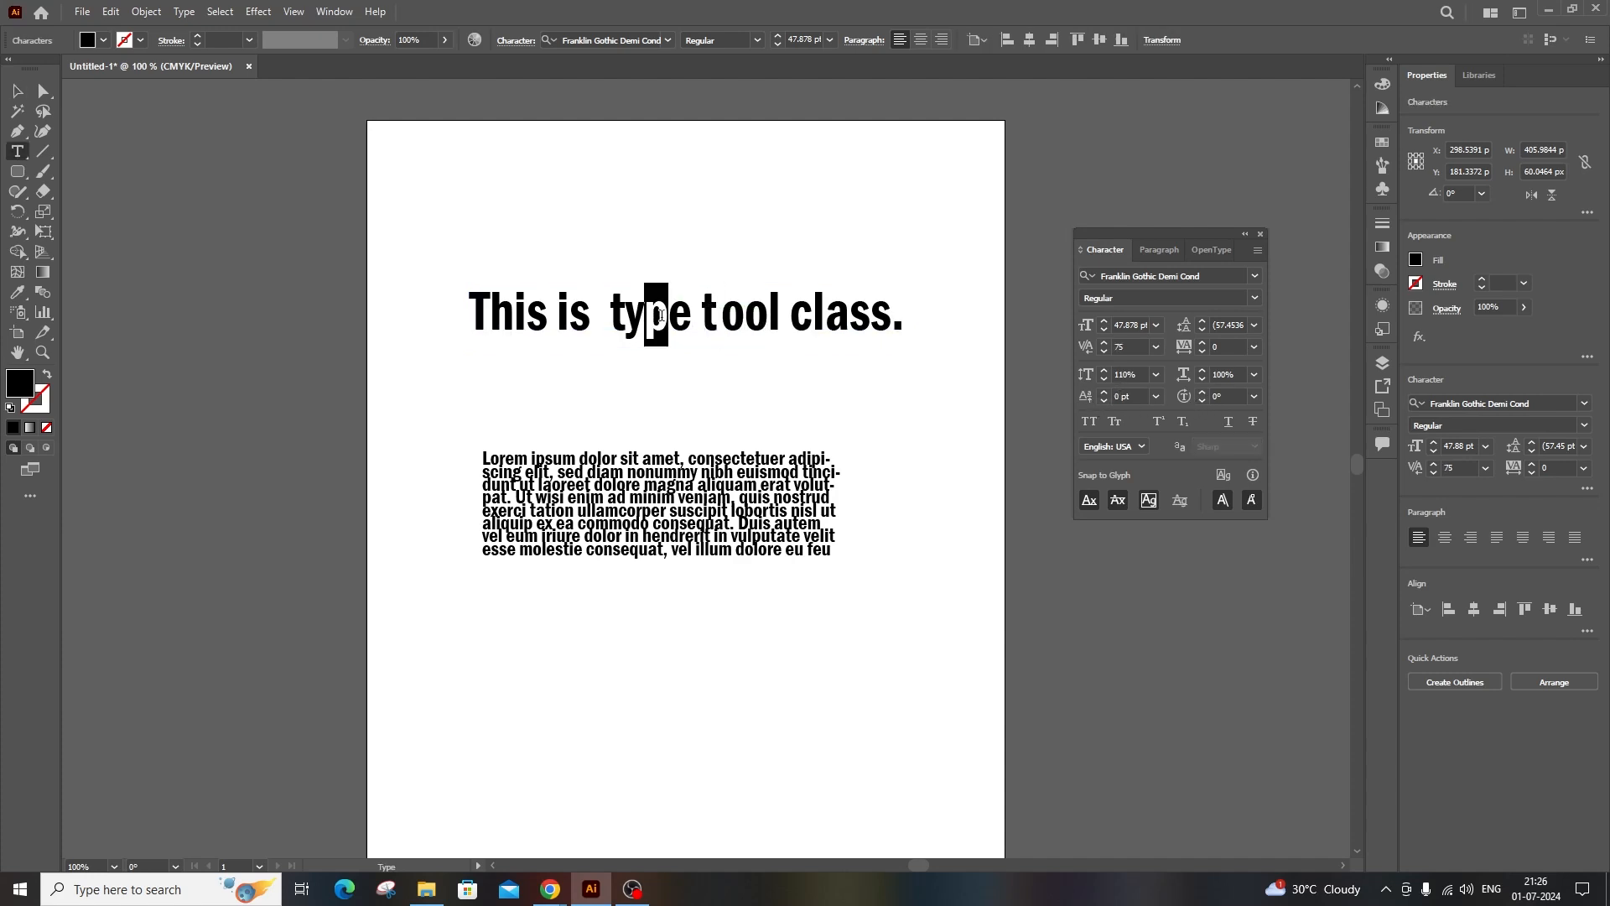
{"action": "left_click", "coordinate": [1203, 391]}
{"action": "left_click", "coordinate": [1202, 391]}
{"action": "left_click", "coordinate": [1202, 392]}
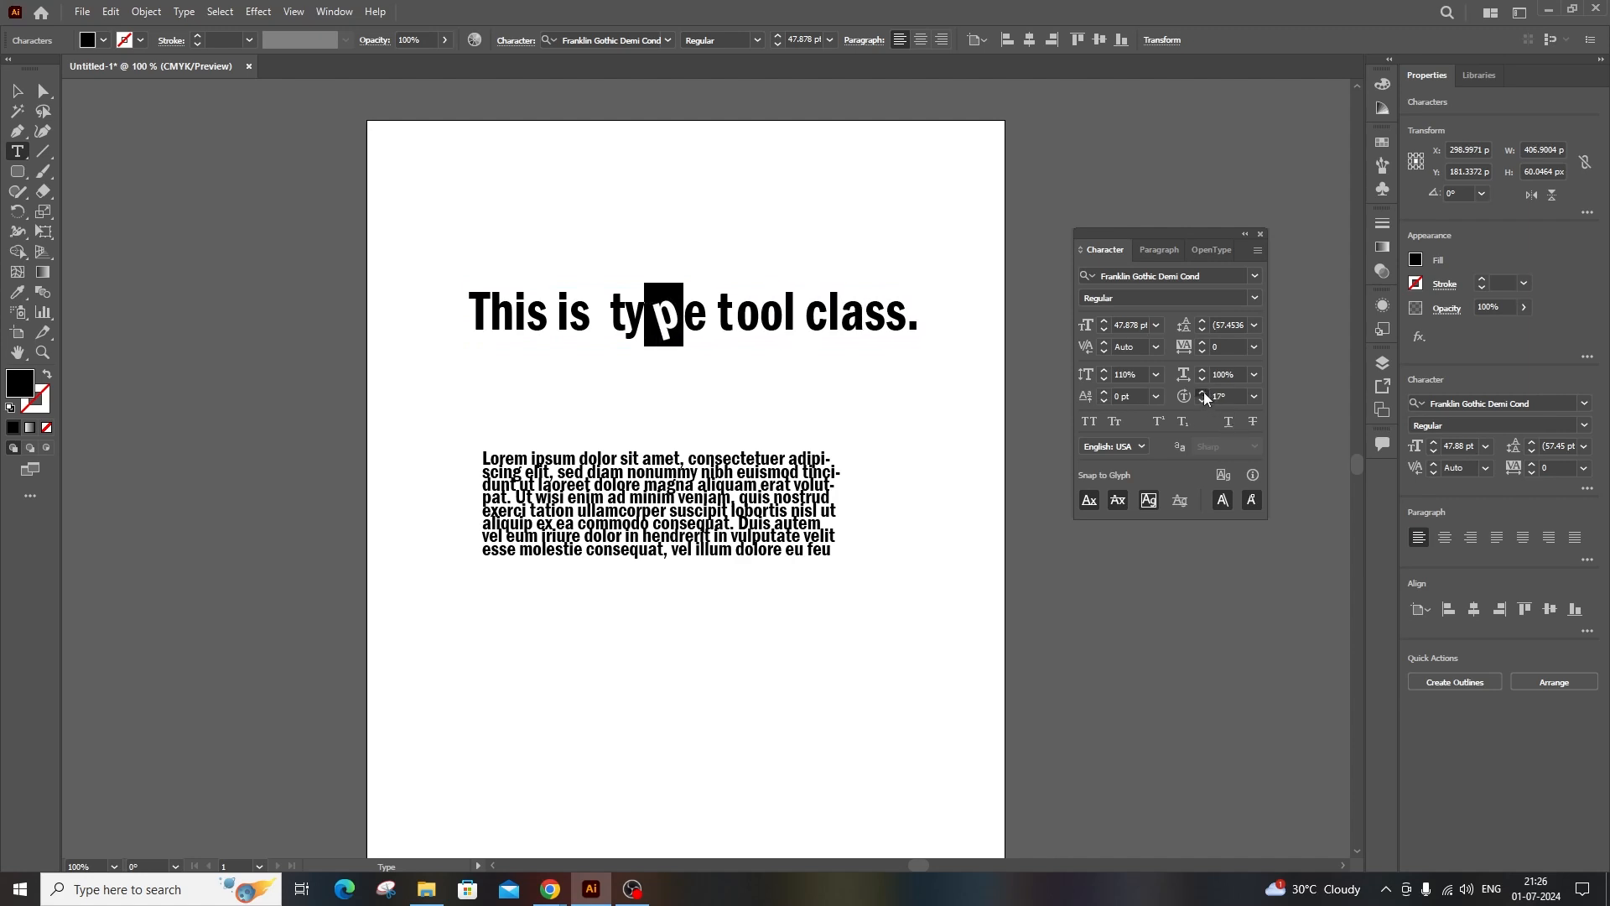
{"action": "left_click", "coordinate": [1203, 391]}
{"action": "left_click", "coordinate": [17, 91]}
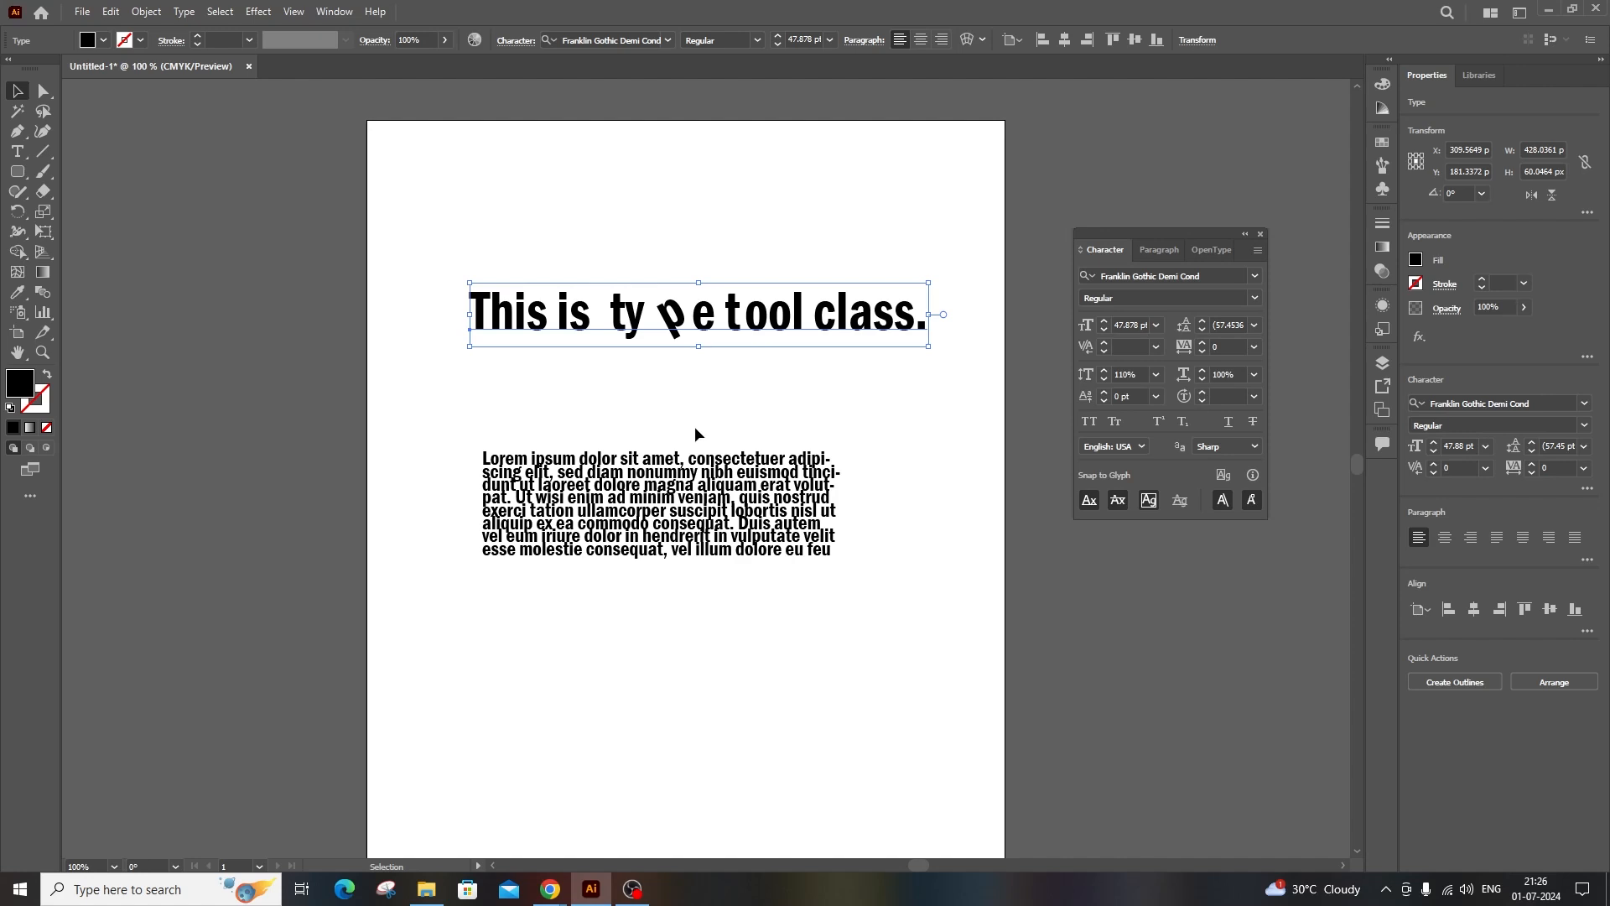
Undo all the character rotation changes on the "p" of "type".
{"action": "key", "text": "ctrl+z"}
{"action": "key", "text": "ctrl+z"}
{"action": "key", "text": "ctrl+z"}
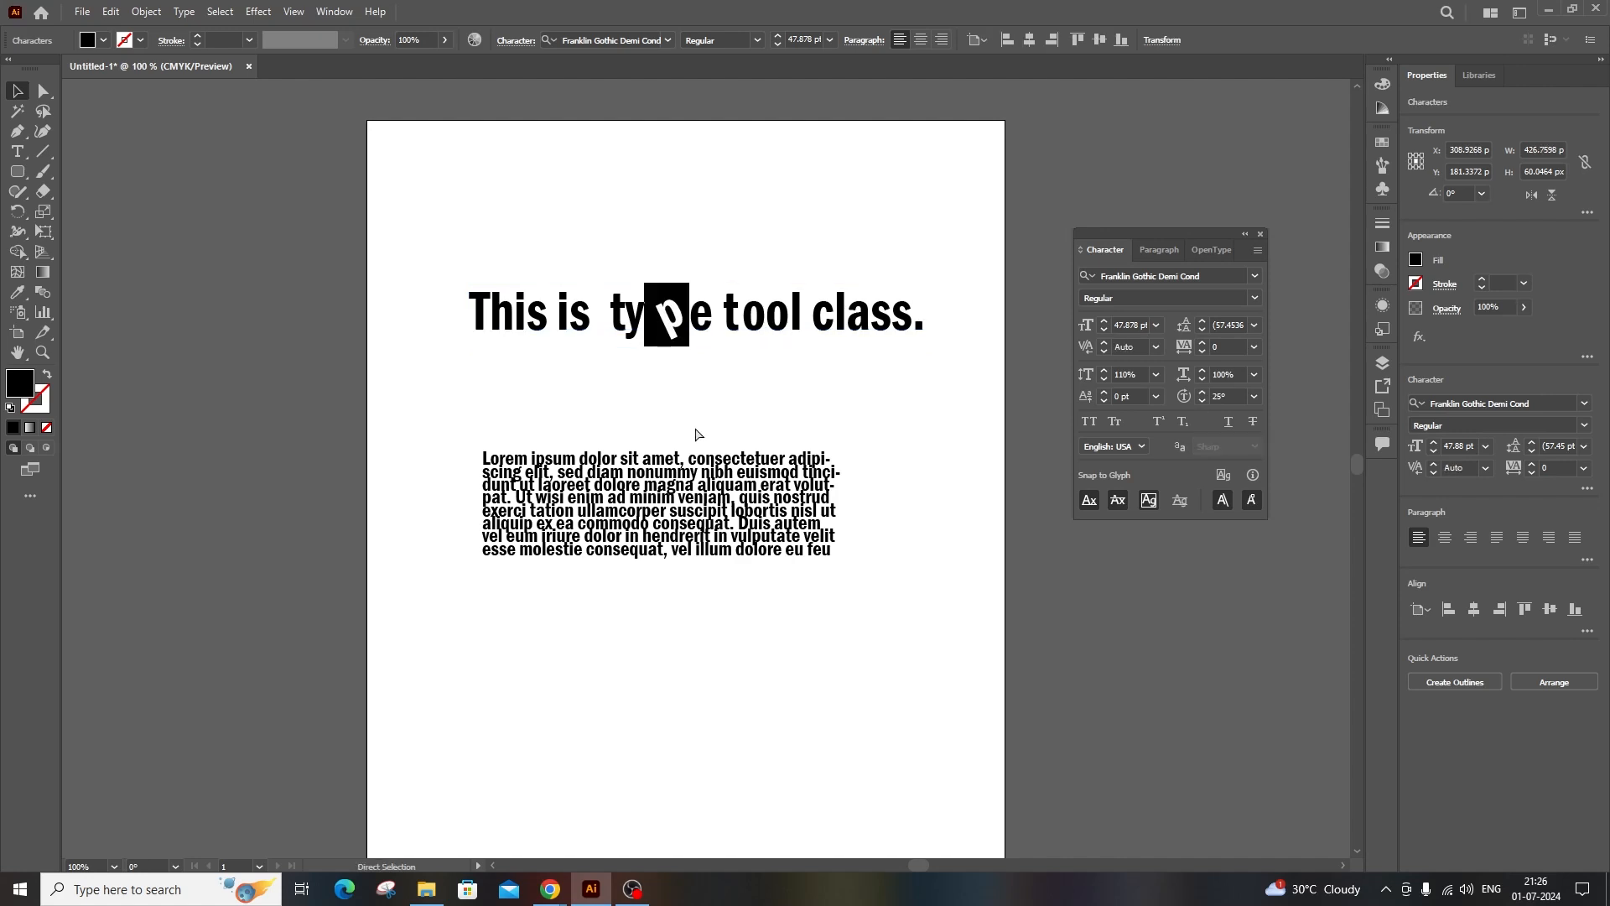
{"action": "key", "text": "ctrl+z"}
{"action": "key", "text": "ctrl+z"}
{"action": "key", "text": "ctrl+z"}
{"action": "key", "text": "ctrl+z"}
{"action": "key", "text": "ctrl+z"}
{"action": "key", "text": "ctrl+z"}
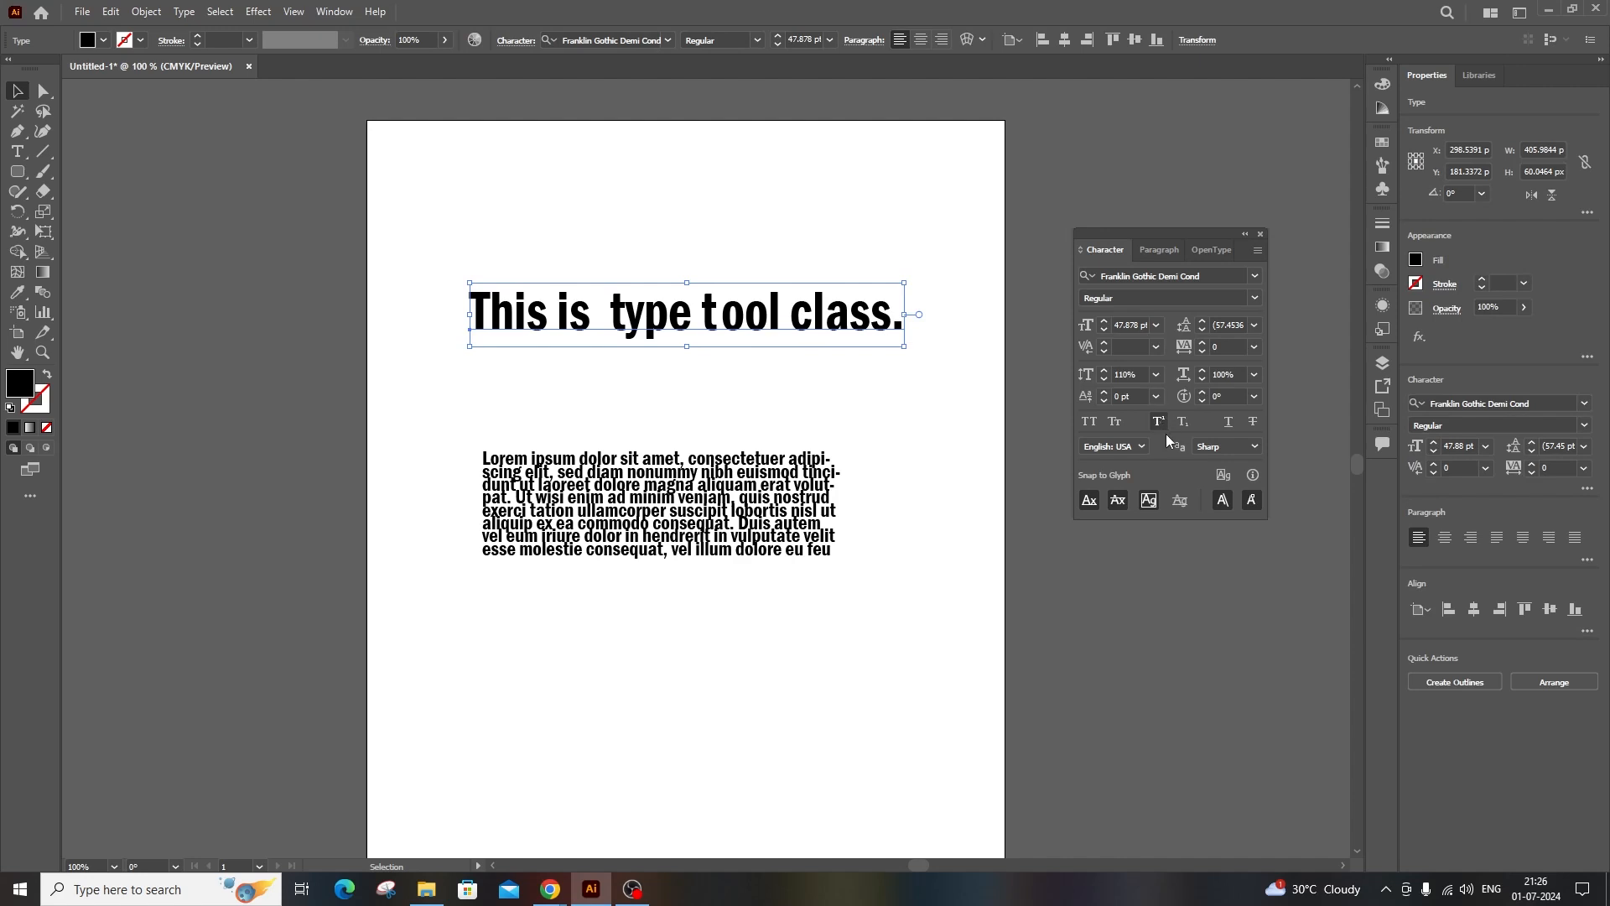
Try All Caps and Small Caps on the "This is type tool class." line, restoring the original case after each.
{"action": "left_click", "coordinate": [1090, 426]}
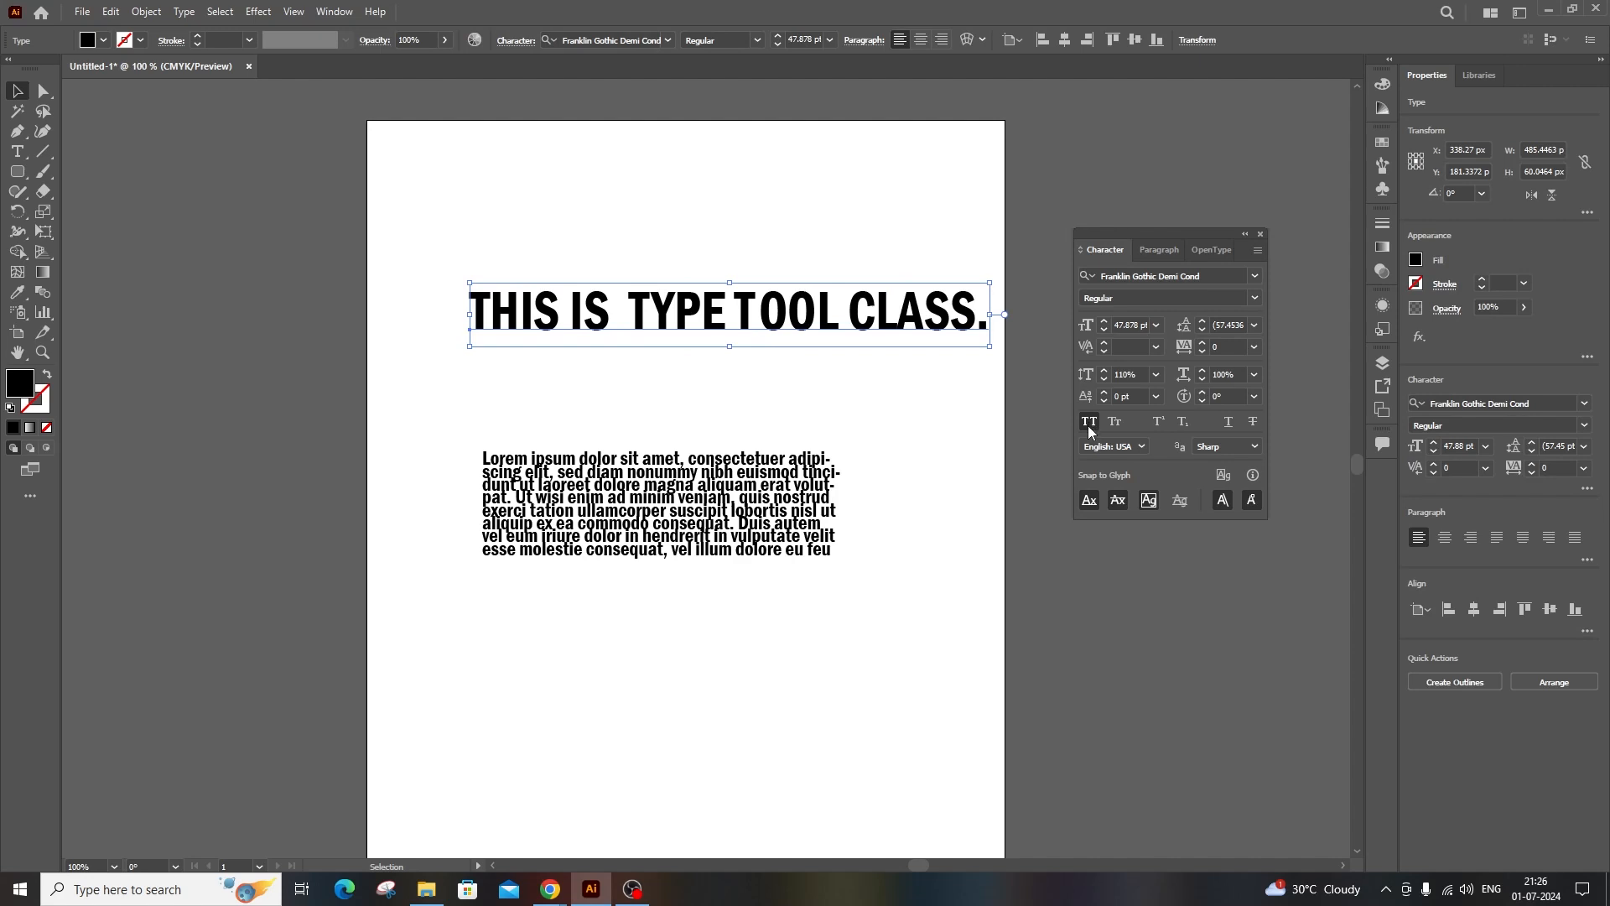
{"action": "left_click", "coordinate": [1089, 425]}
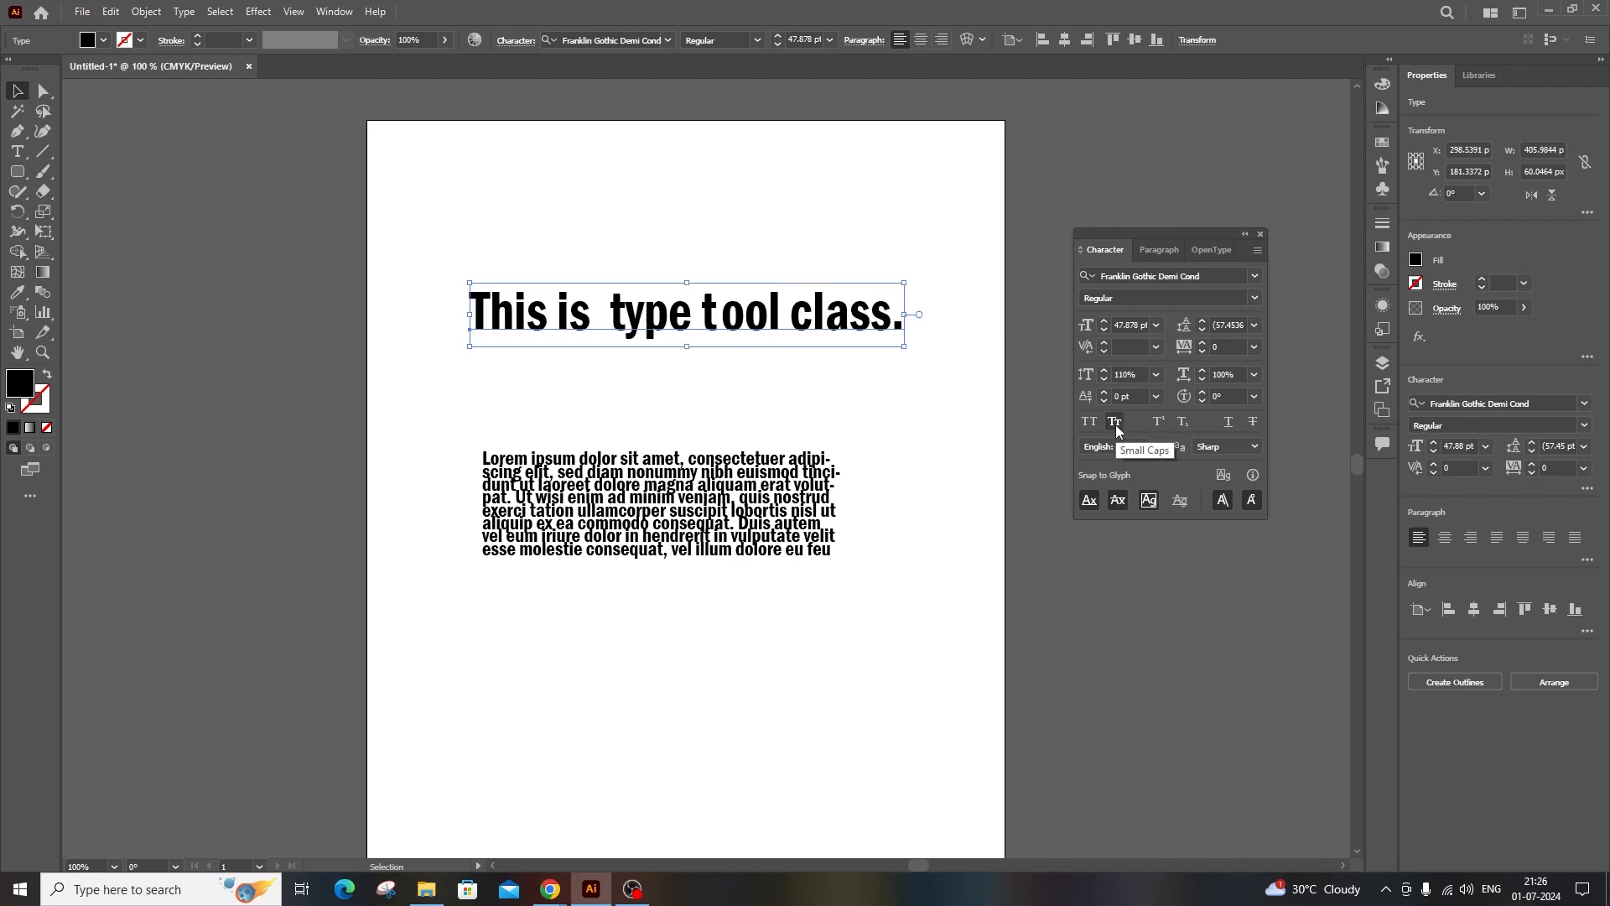
{"action": "left_click", "coordinate": [1115, 424]}
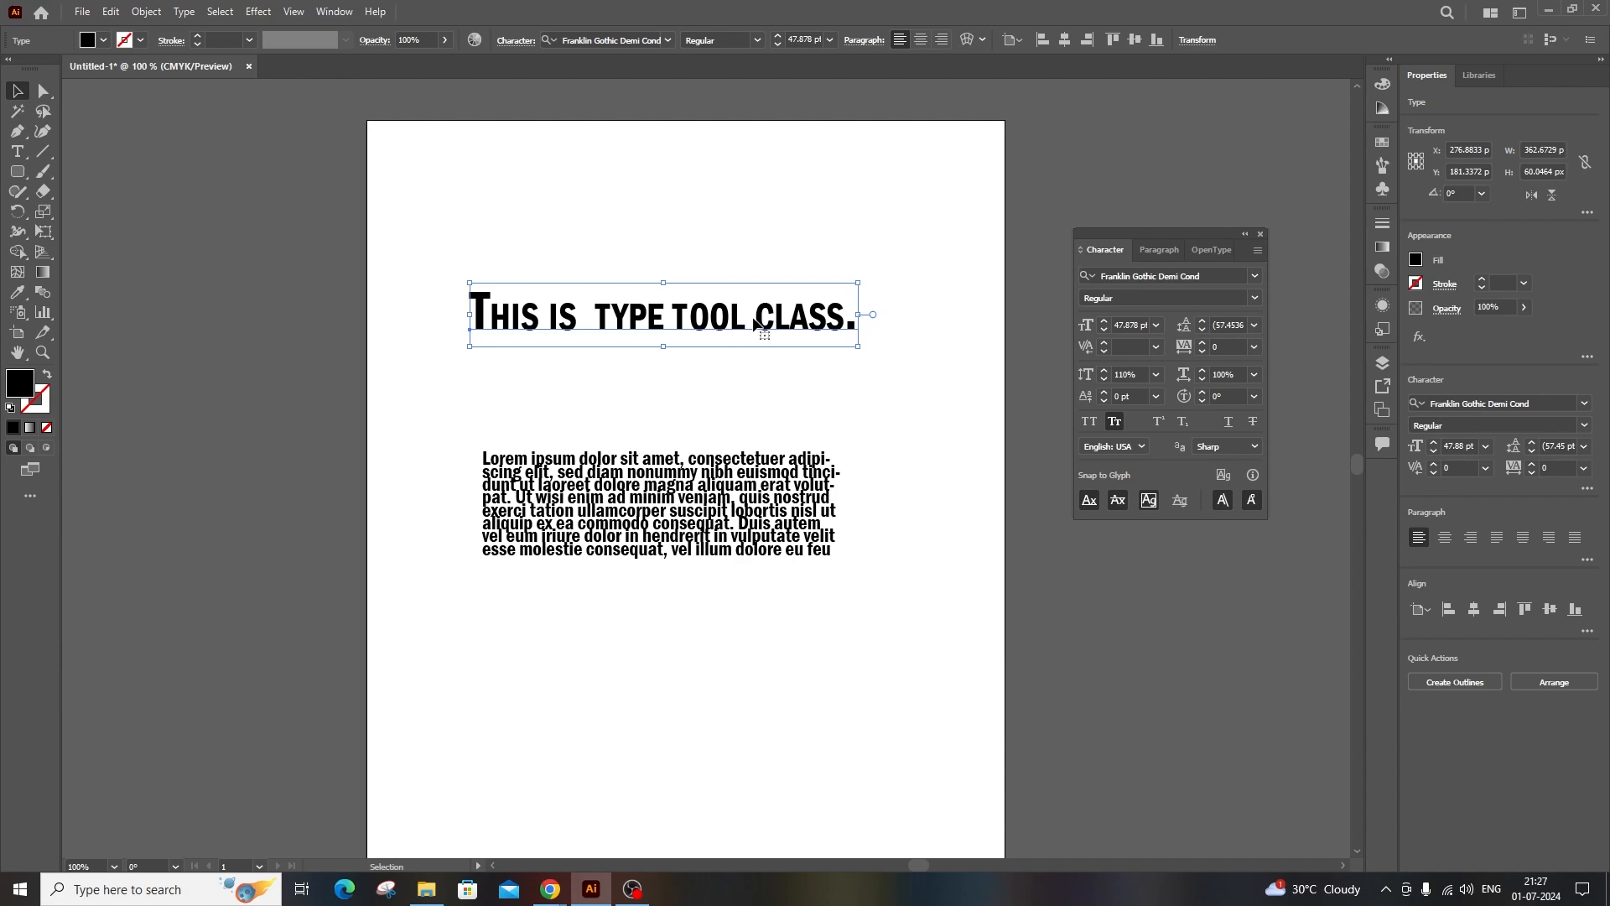
{"action": "key", "text": "ctrl+z"}
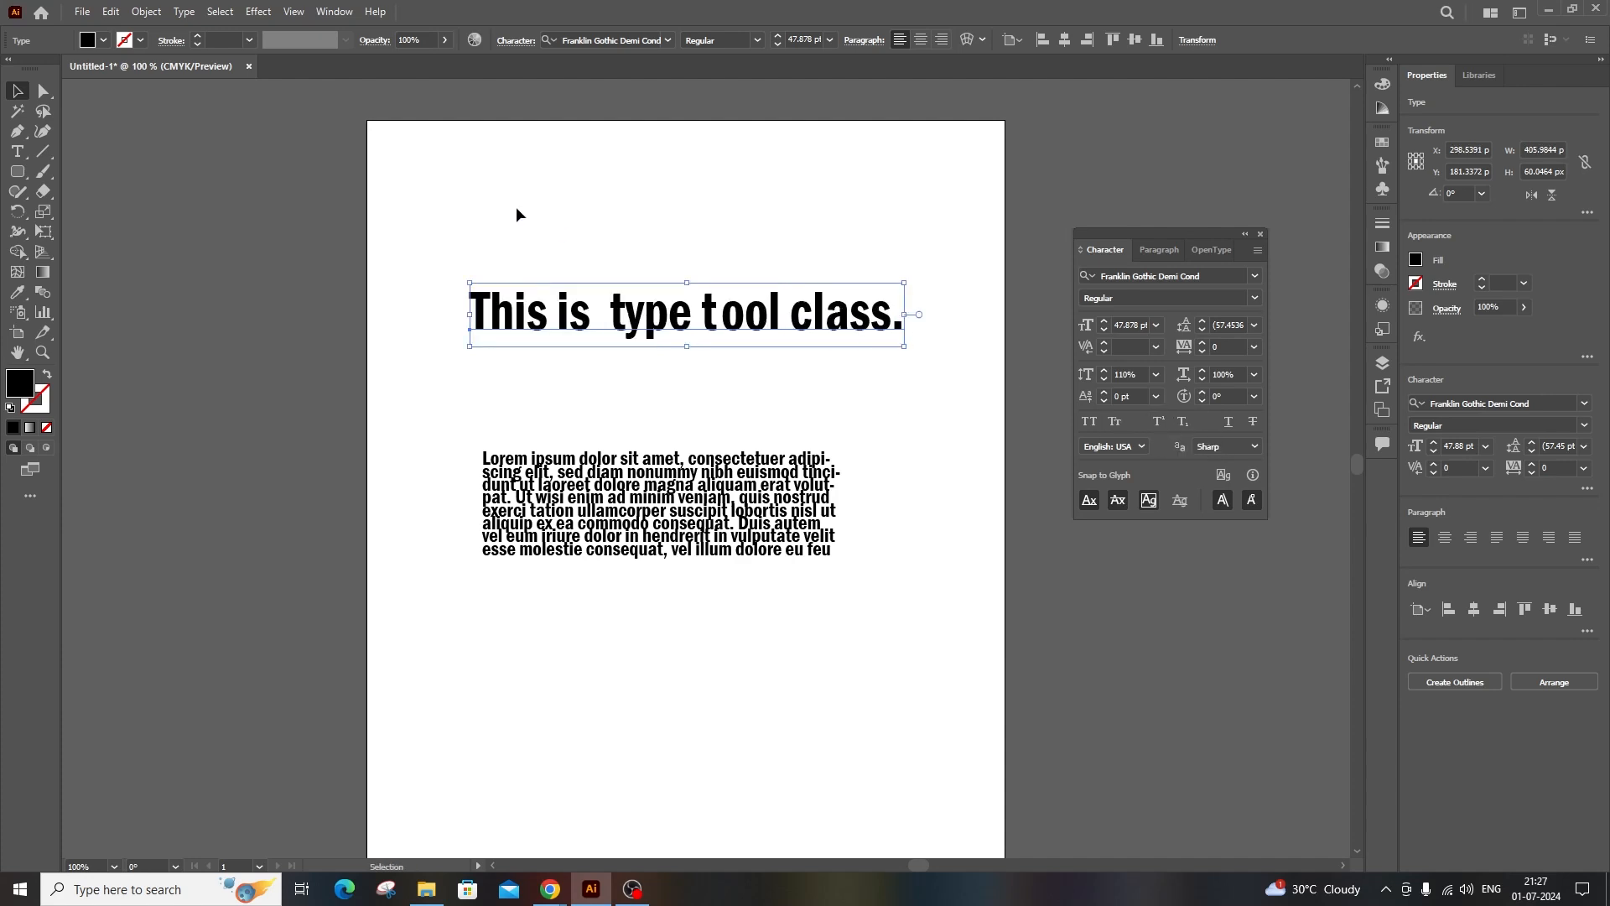
Replace the text of the "This is type tool class." line with "a2" and move it slightly right and down.
{"action": "left_click", "coordinate": [17, 151]}
{"action": "left_click", "coordinate": [516, 306]}
{"action": "key", "text": "ctrl+a"}
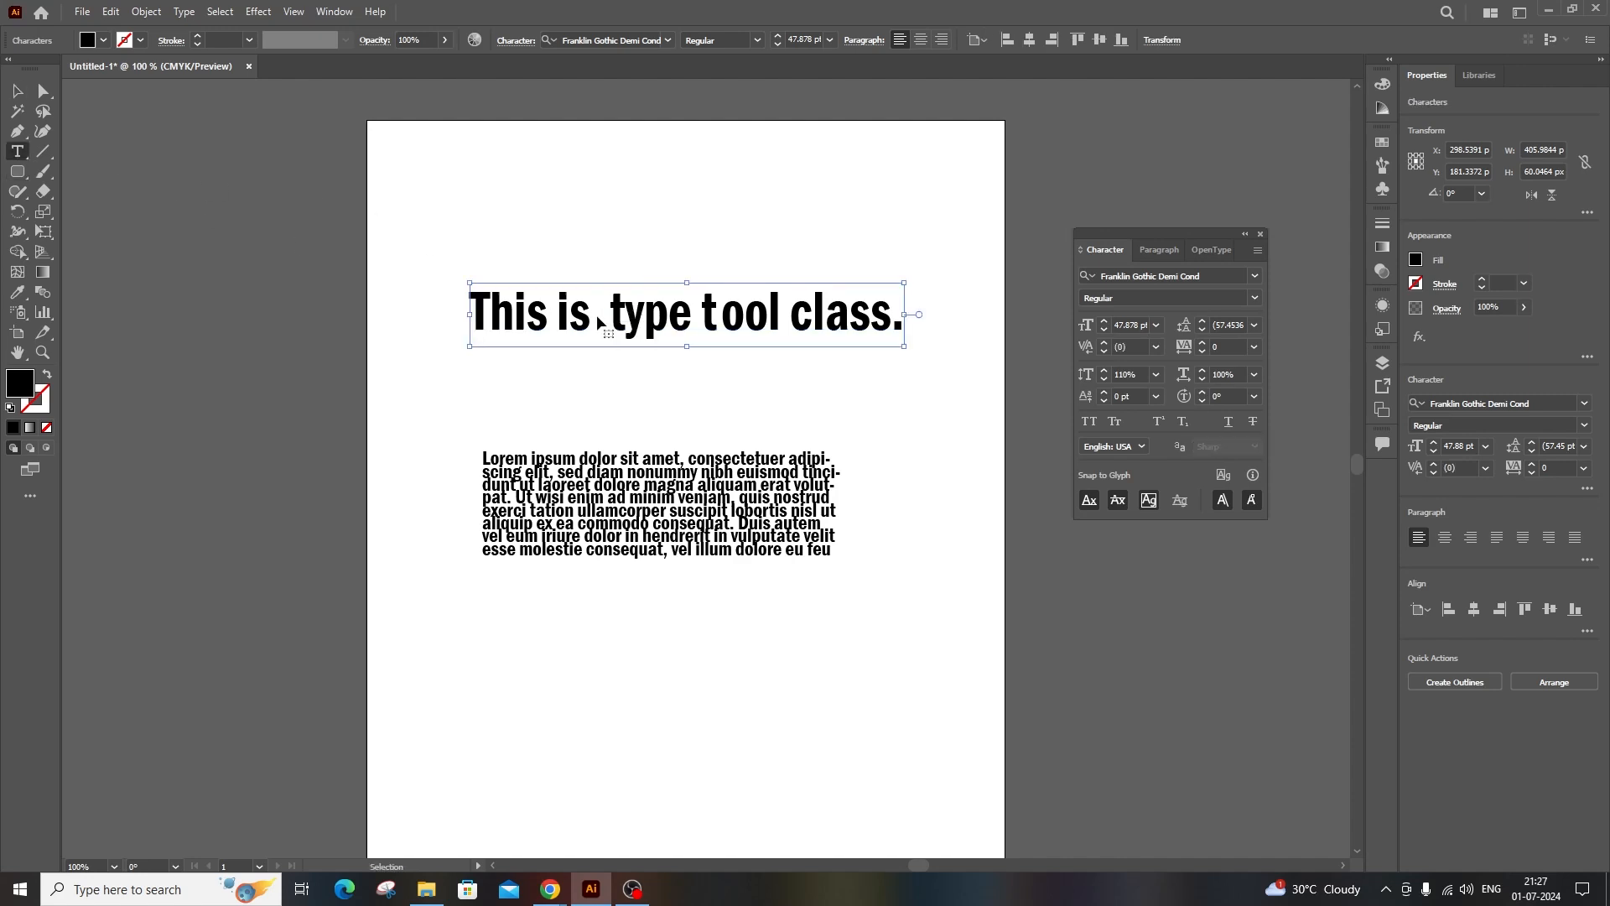
{"action": "type", "text": "a21"}
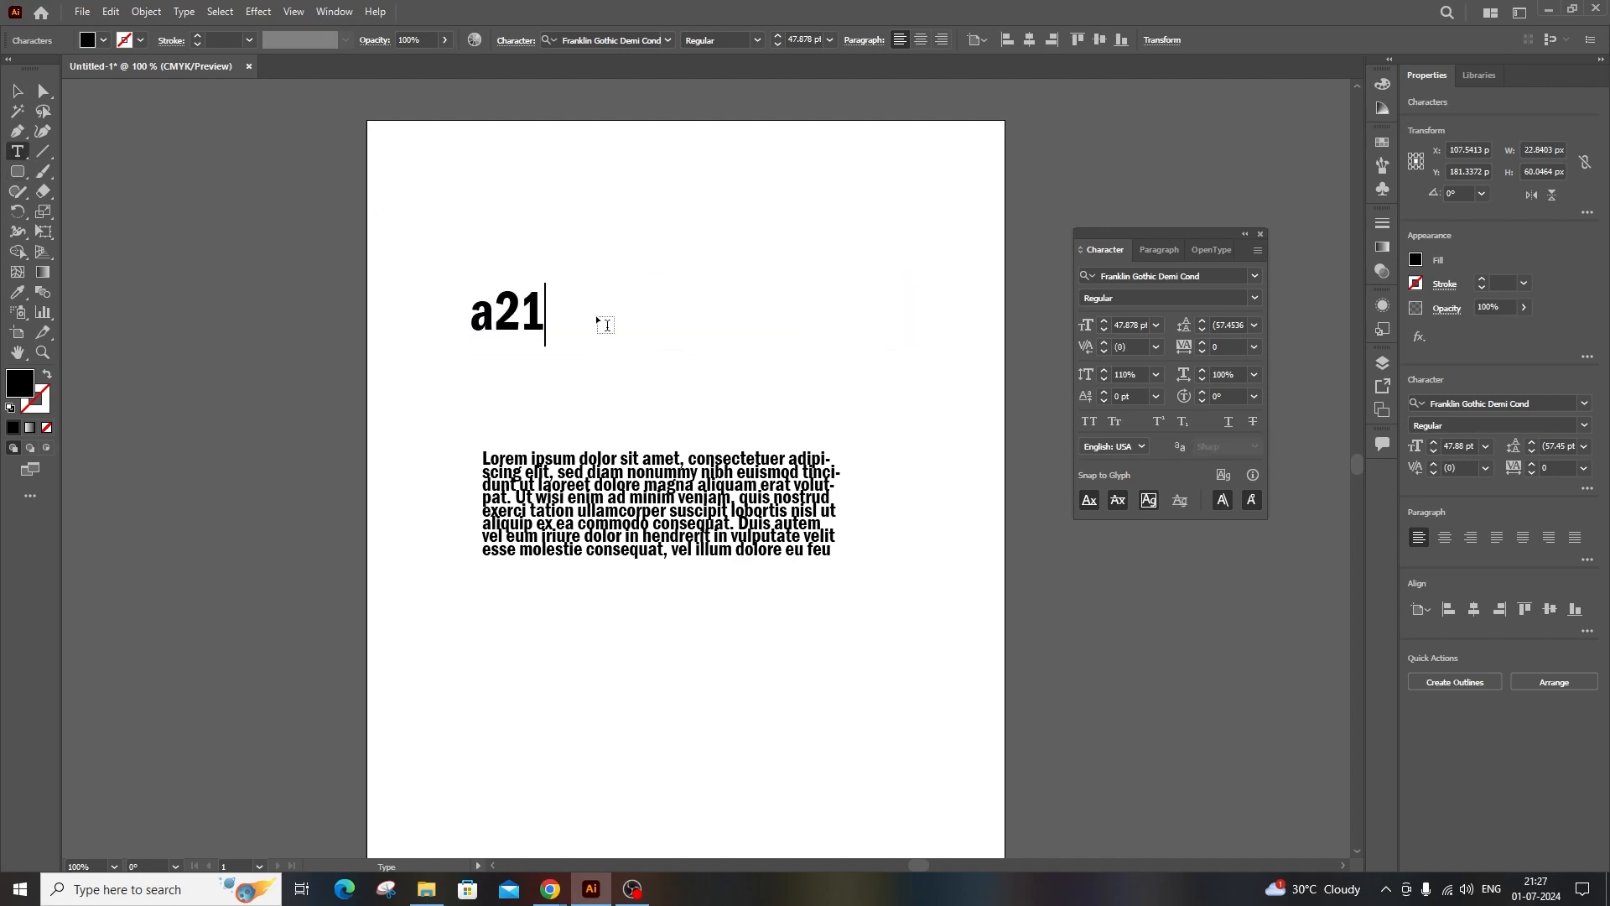
{"action": "key", "text": "BackSpace"}
{"action": "left_click", "coordinate": [16, 90]}
{"action": "left_click_drag", "start_coordinate": [526, 323], "coordinate": [585, 330]}
Try superscript on the whole "a2" text and on the "2" alone, and remove it again.
{"action": "left_click", "coordinate": [1158, 421]}
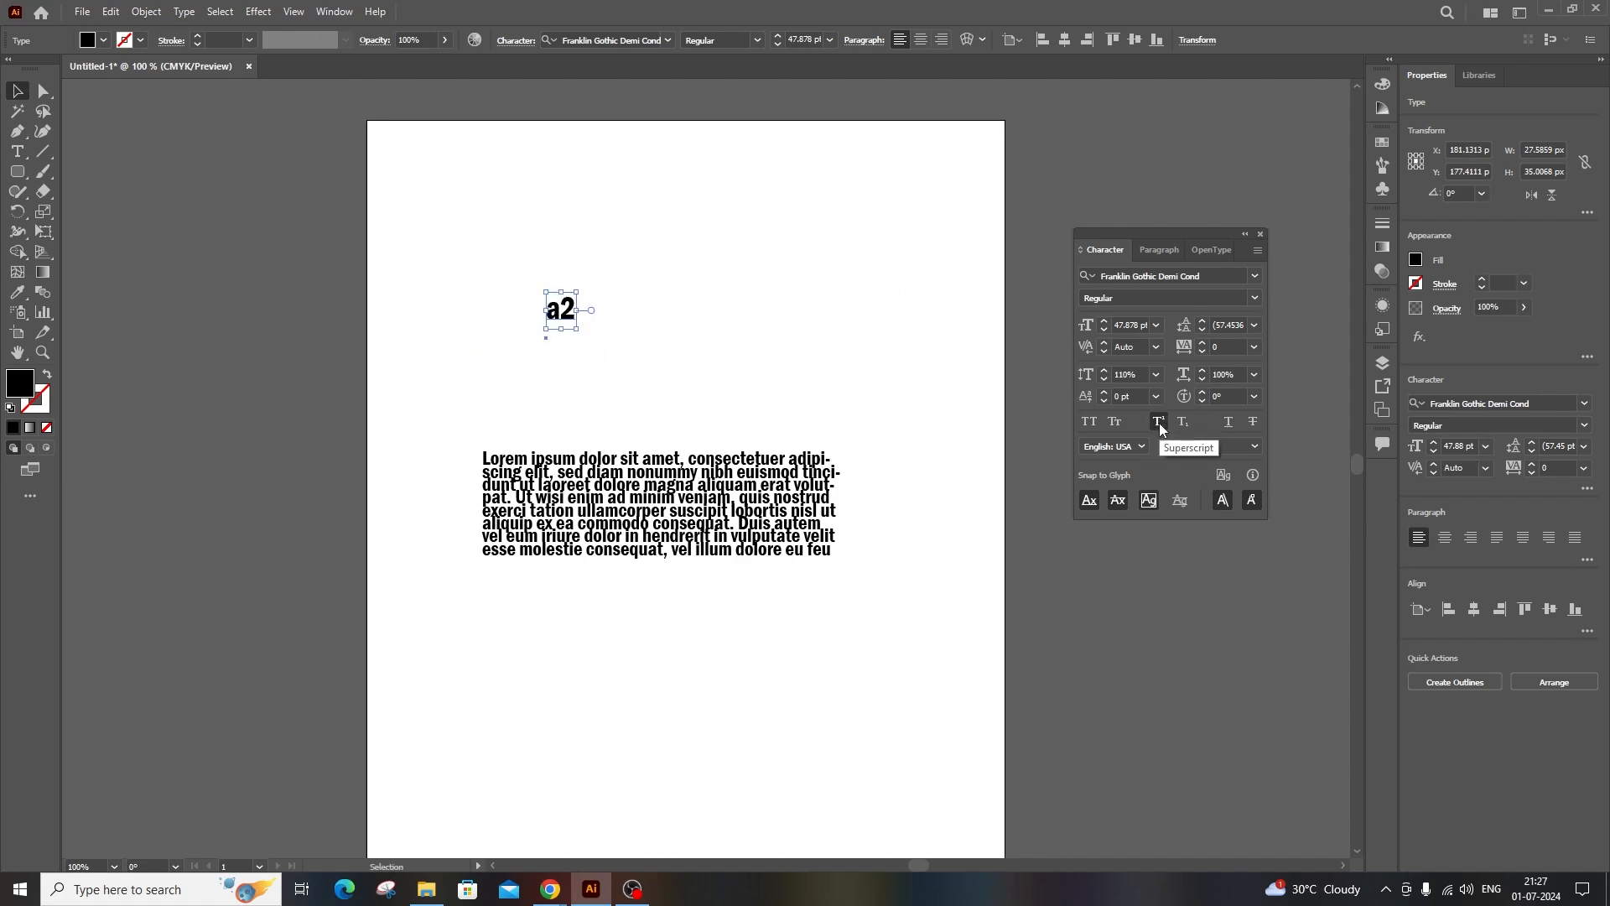
{"action": "left_click", "coordinate": [1159, 426]}
{"action": "double_click", "coordinate": [587, 313]}
{"action": "double_click", "coordinate": [588, 312]}
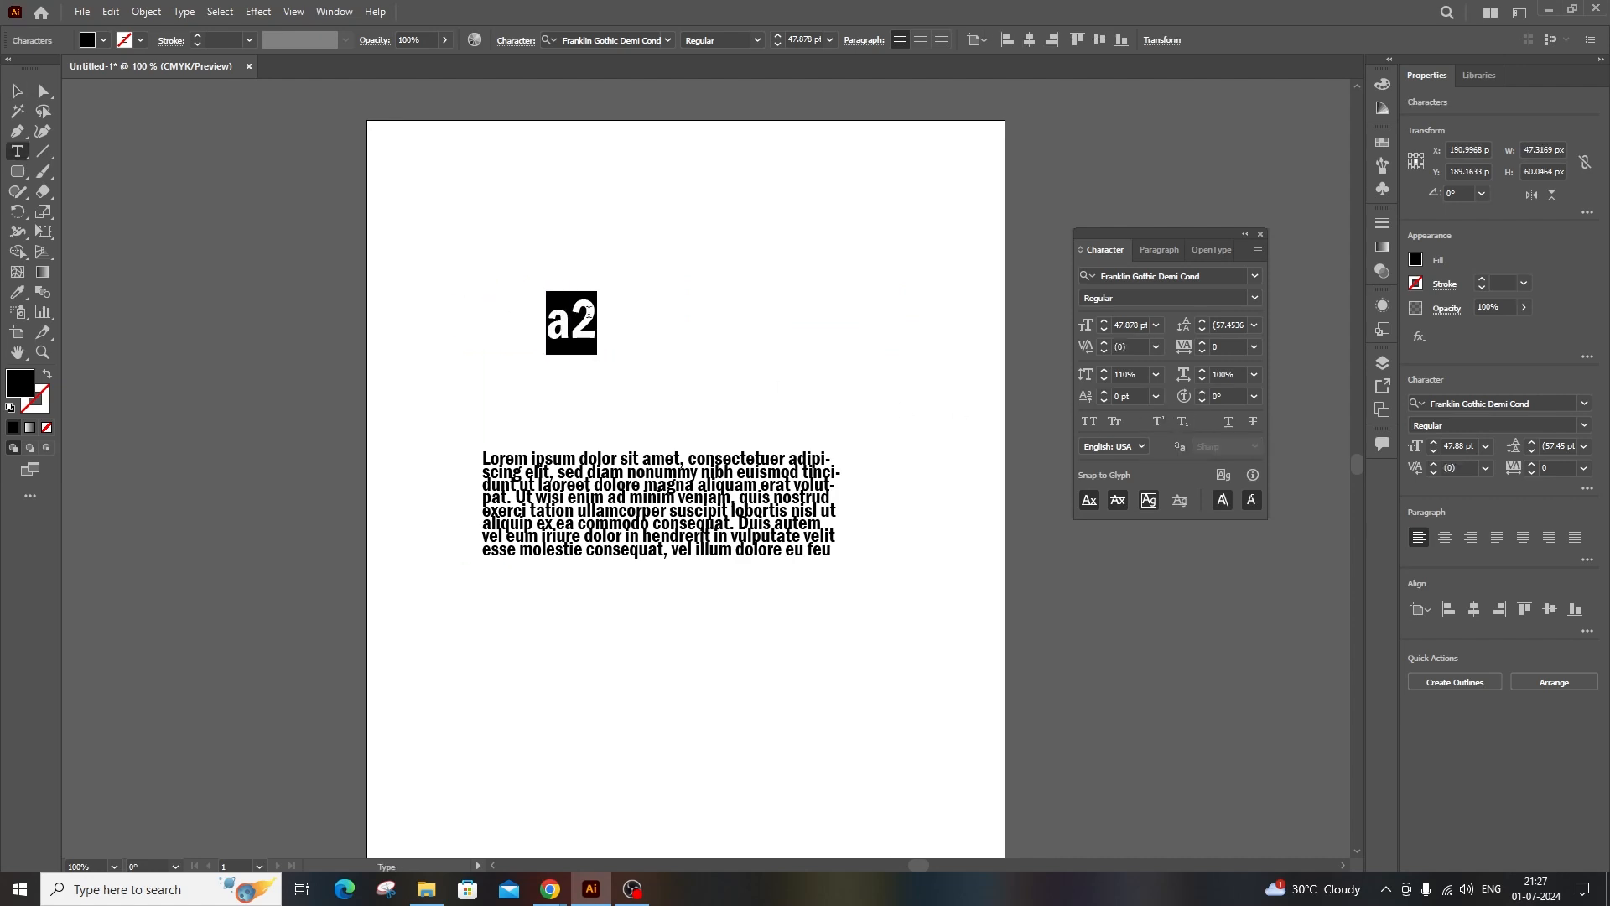
{"action": "left_click", "coordinate": [577, 313]}
{"action": "left_click_drag", "start_coordinate": [577, 313], "coordinate": [597, 313]}
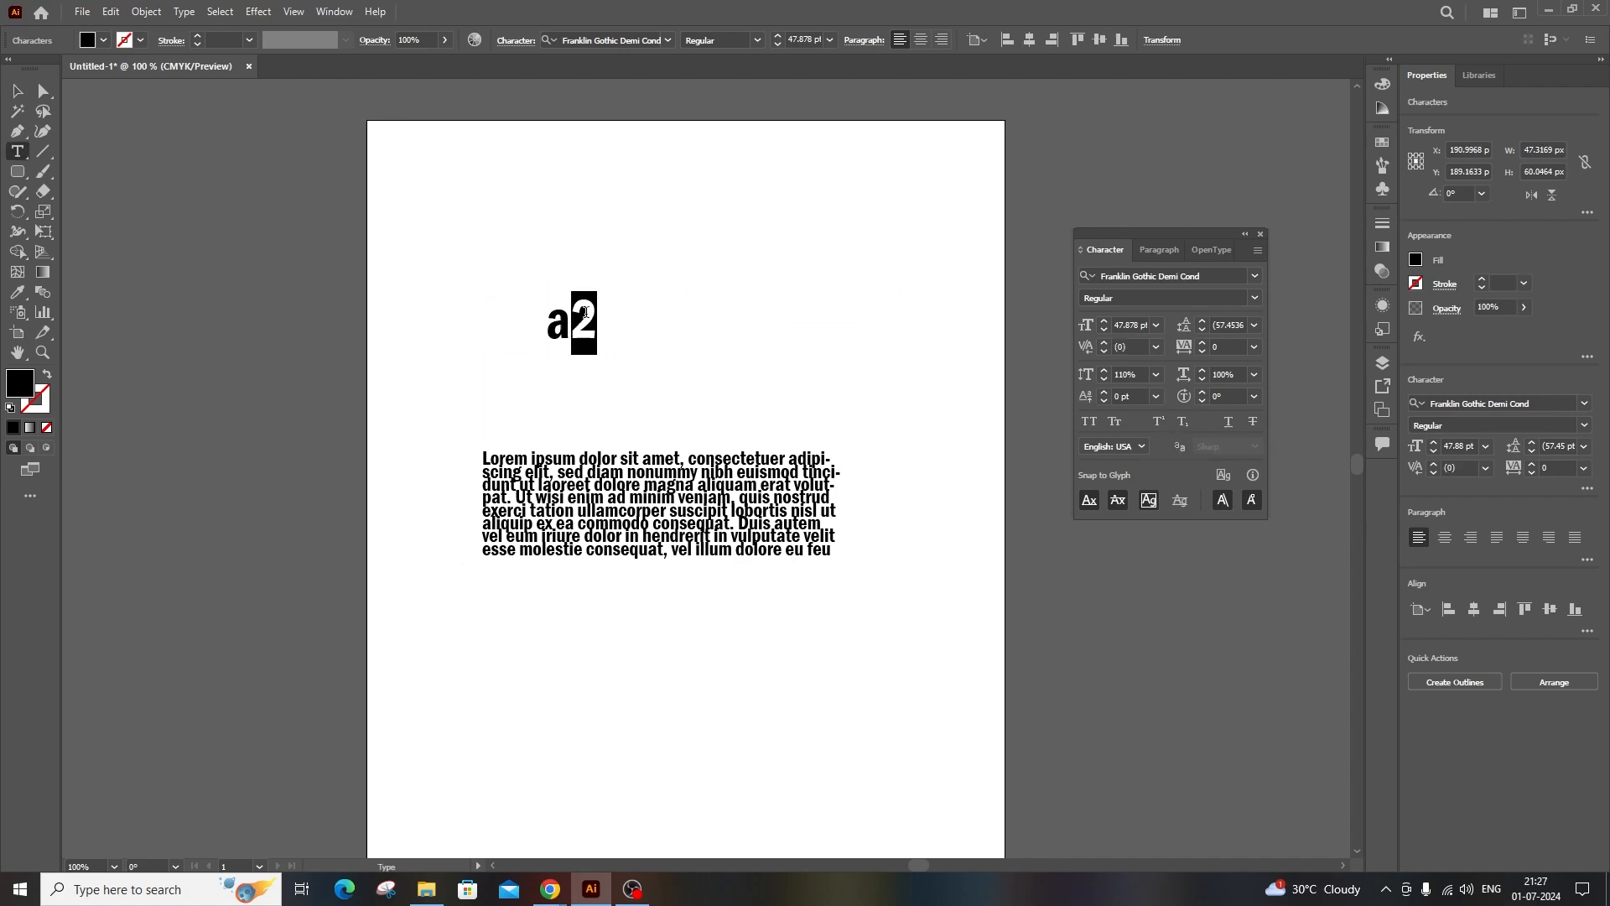
{"action": "left_click", "coordinate": [1157, 423]}
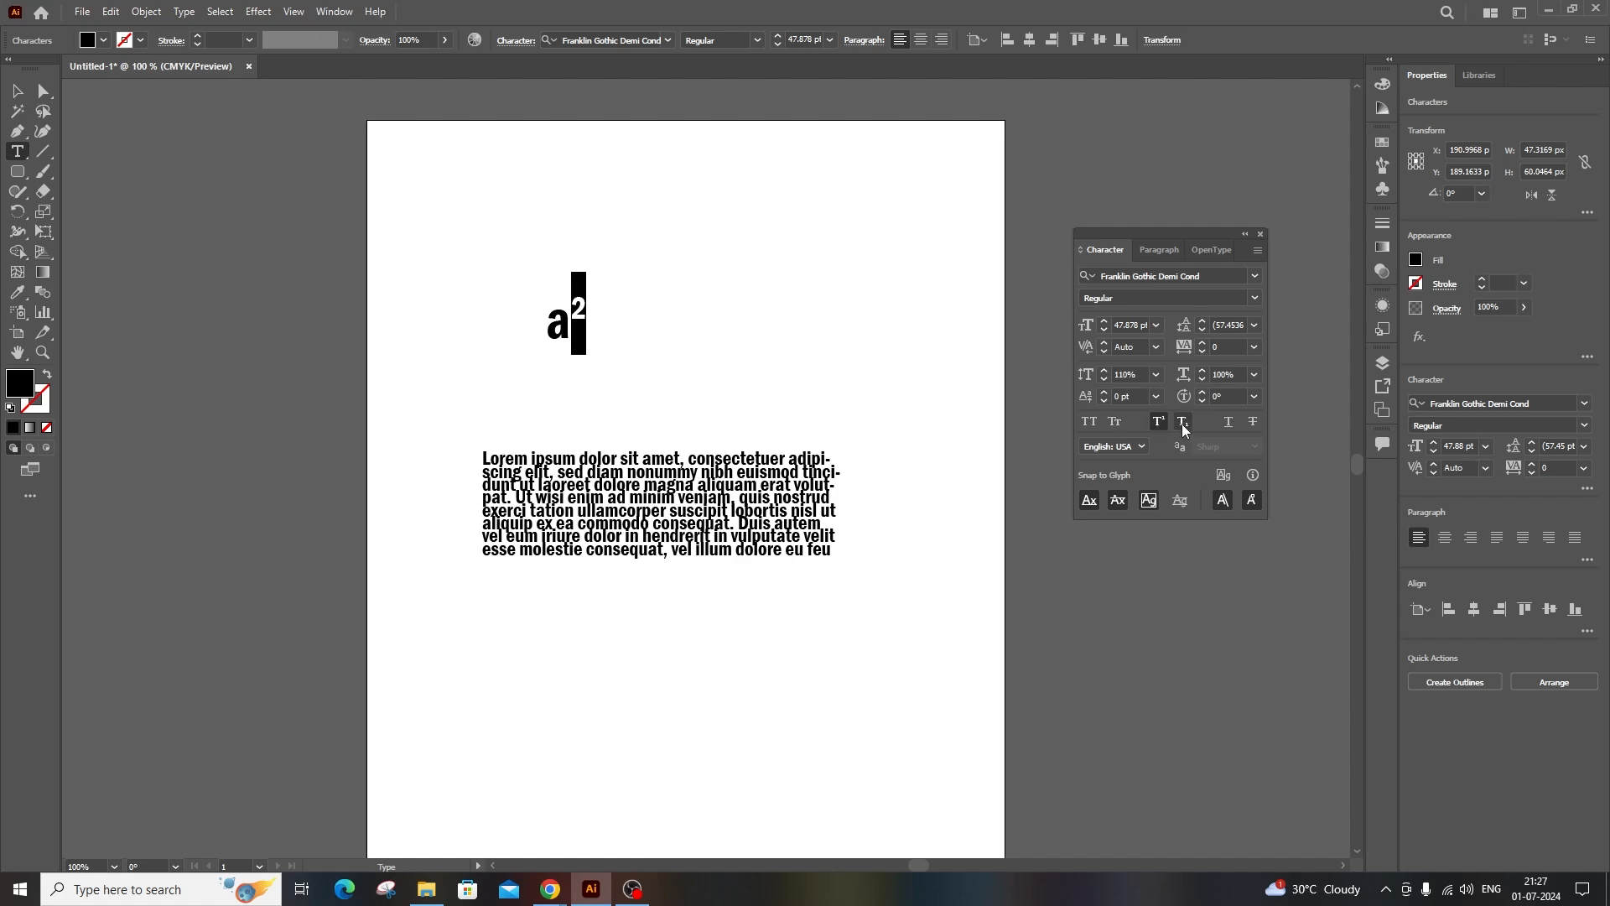
{"action": "left_click", "coordinate": [17, 90]}
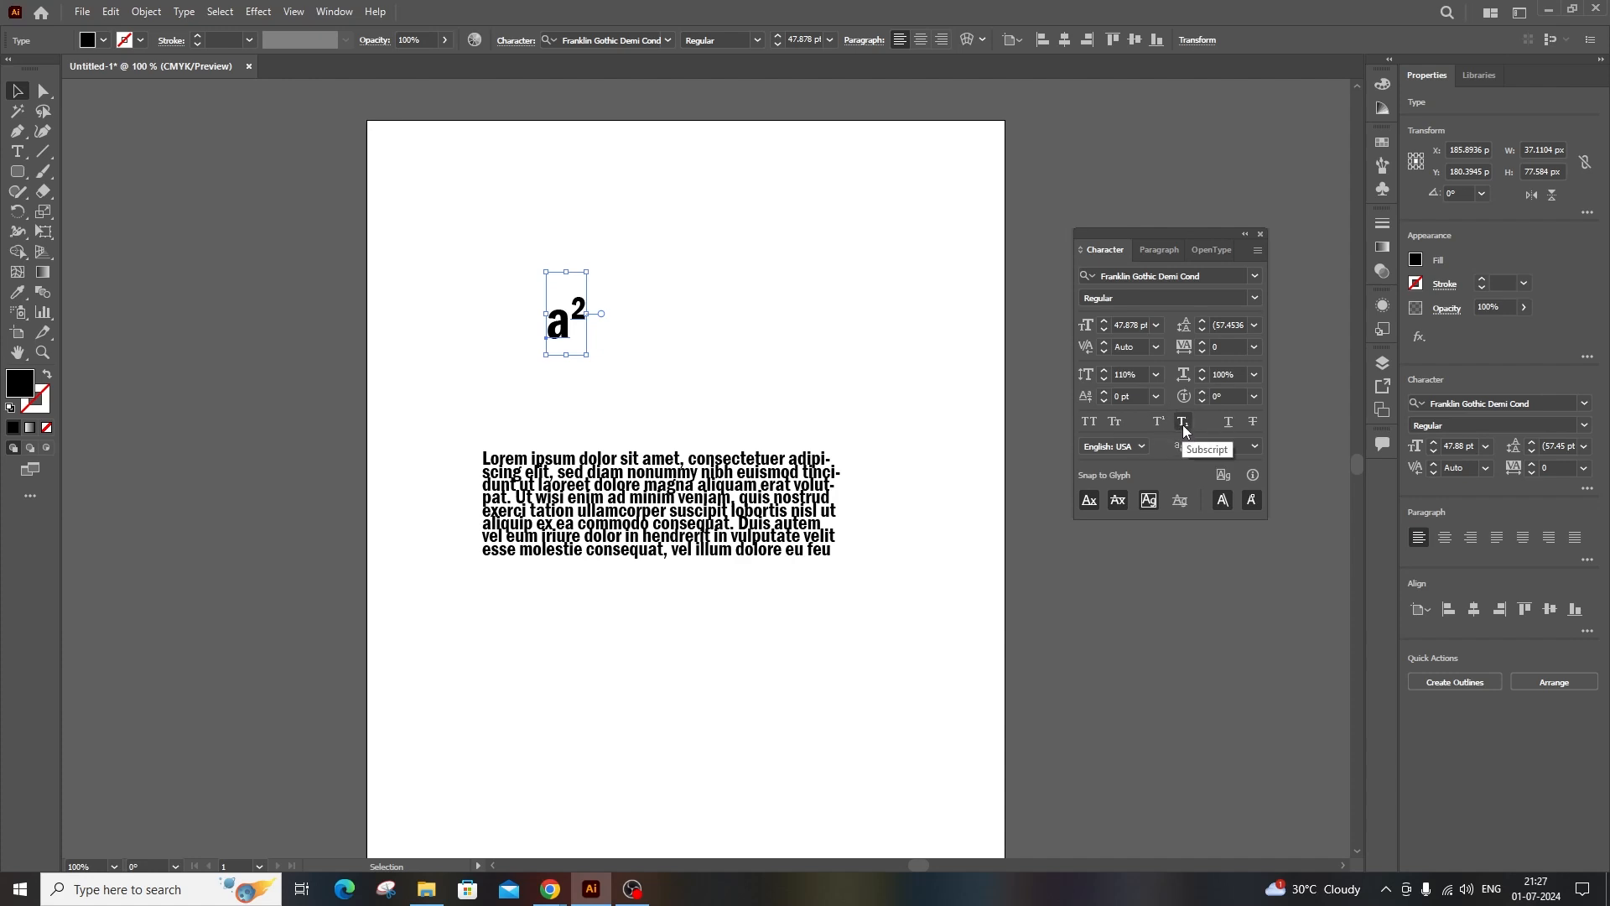
{"action": "key", "text": "ctrl+z"}
Try subscript on the "2" of "a2" and undo it.
{"action": "double_click", "coordinate": [581, 314]}
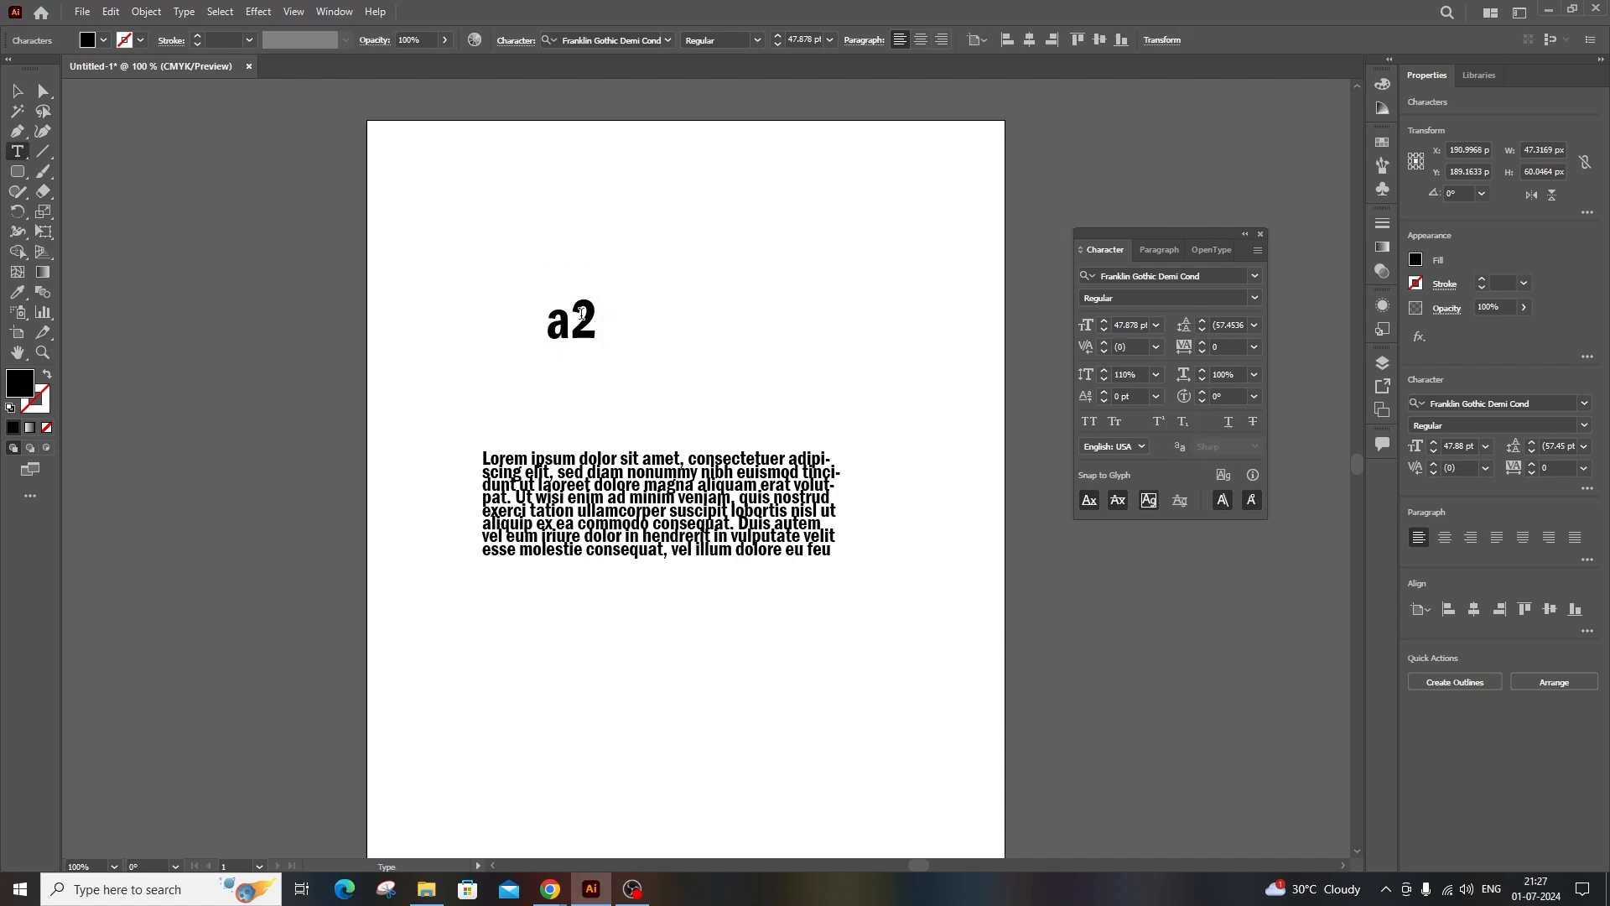
{"action": "left_click_drag", "start_coordinate": [581, 313], "coordinate": [595, 329]}
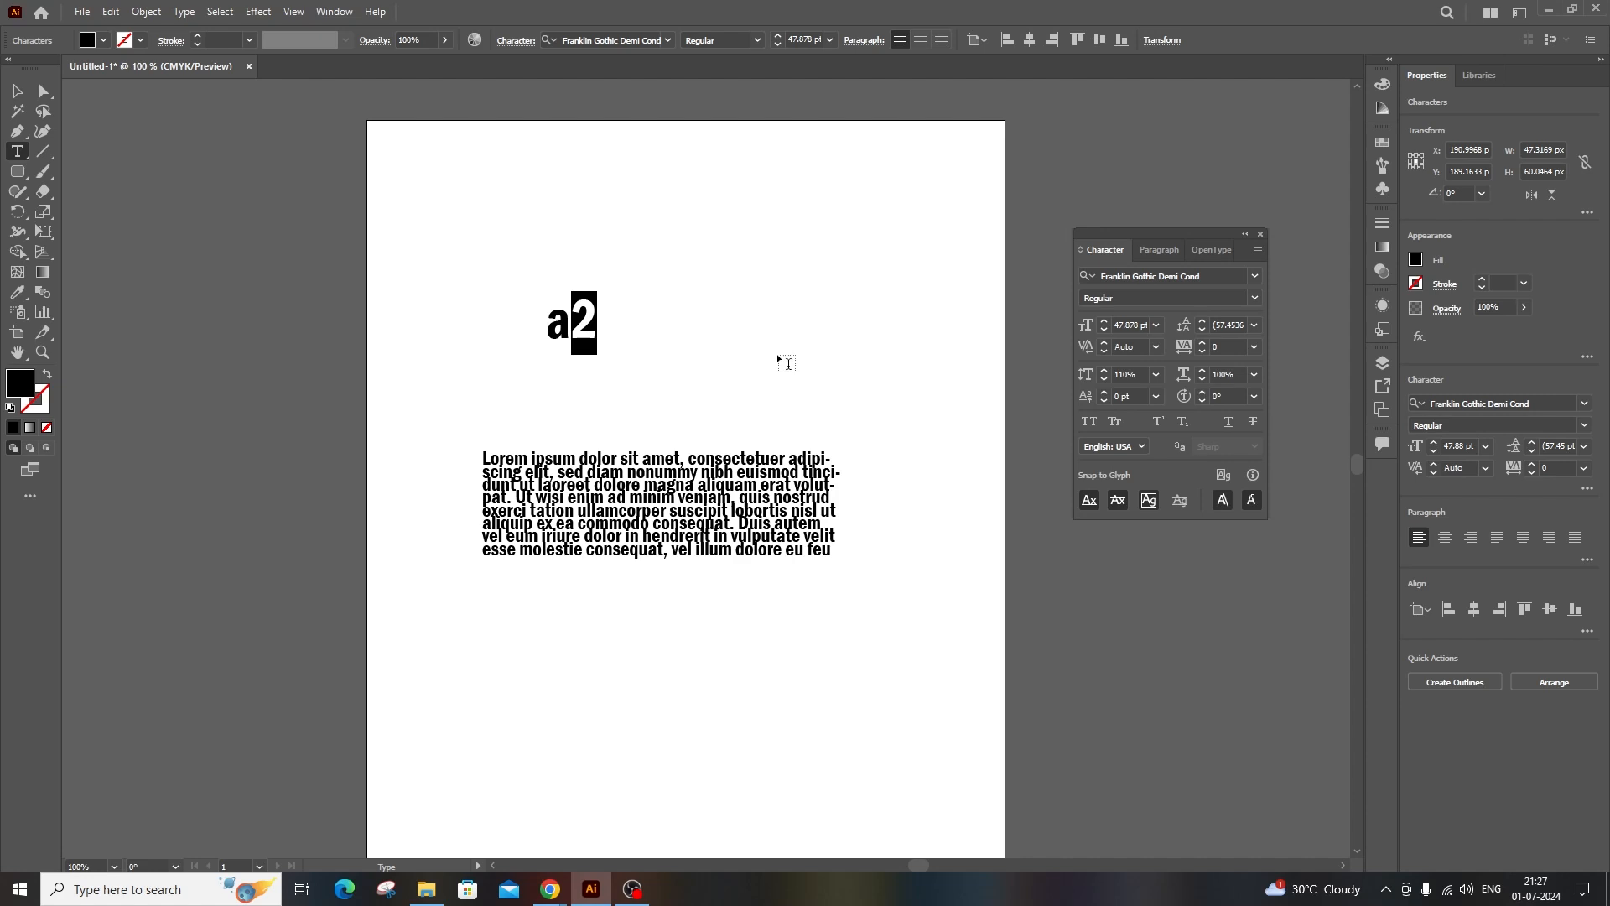
{"action": "left_click", "coordinate": [1189, 421]}
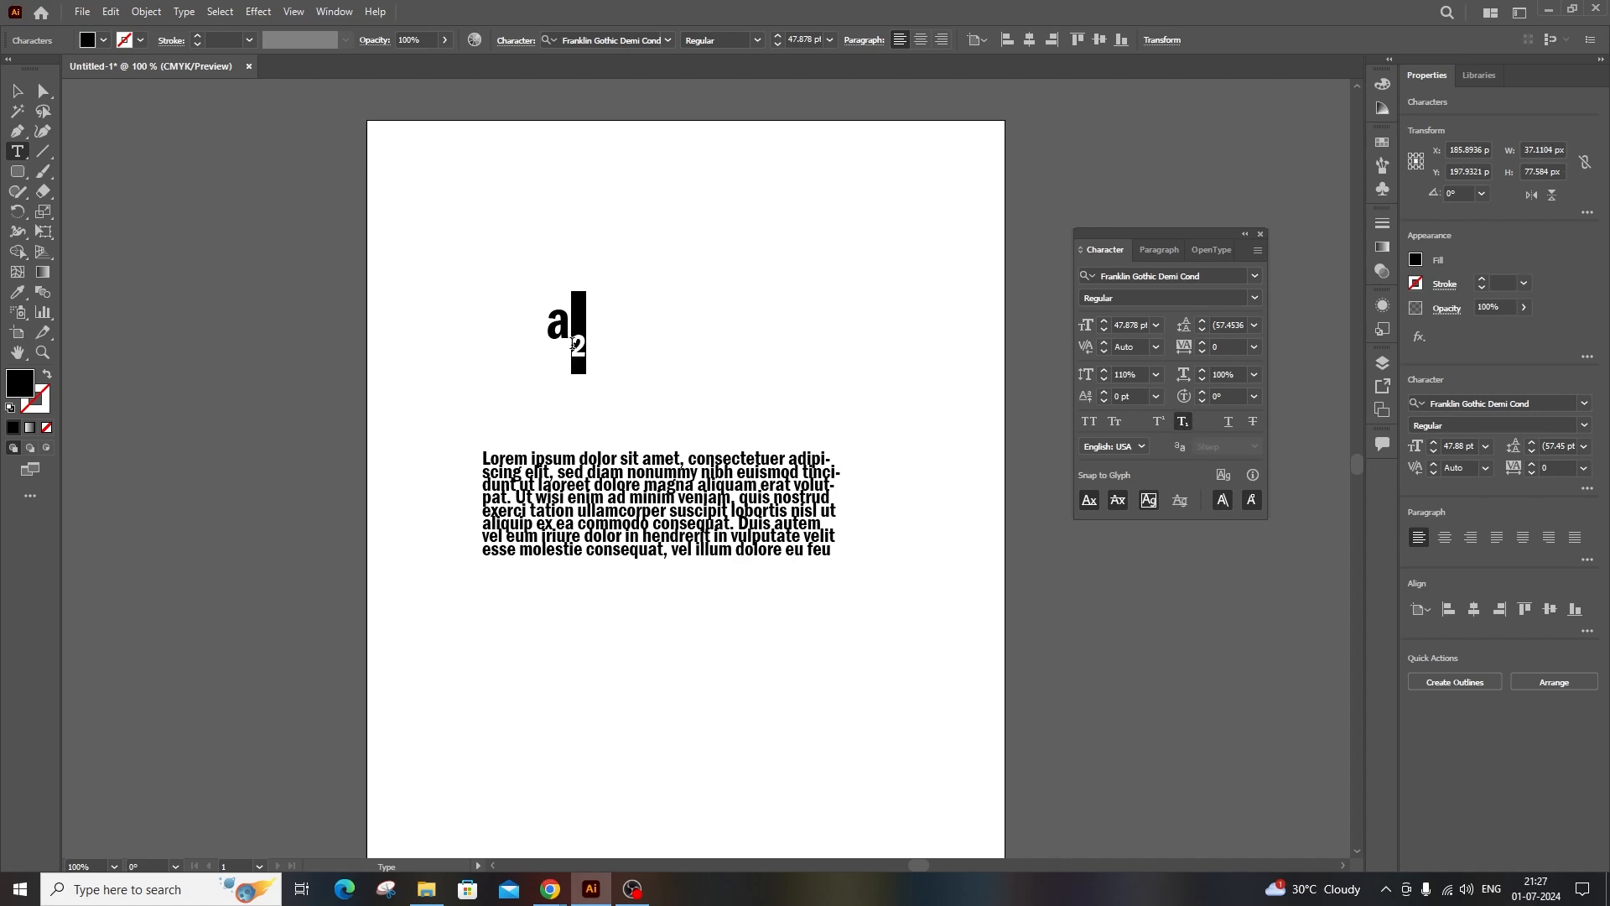
{"action": "key", "text": "Left"}
{"action": "left_click", "coordinate": [16, 89]}
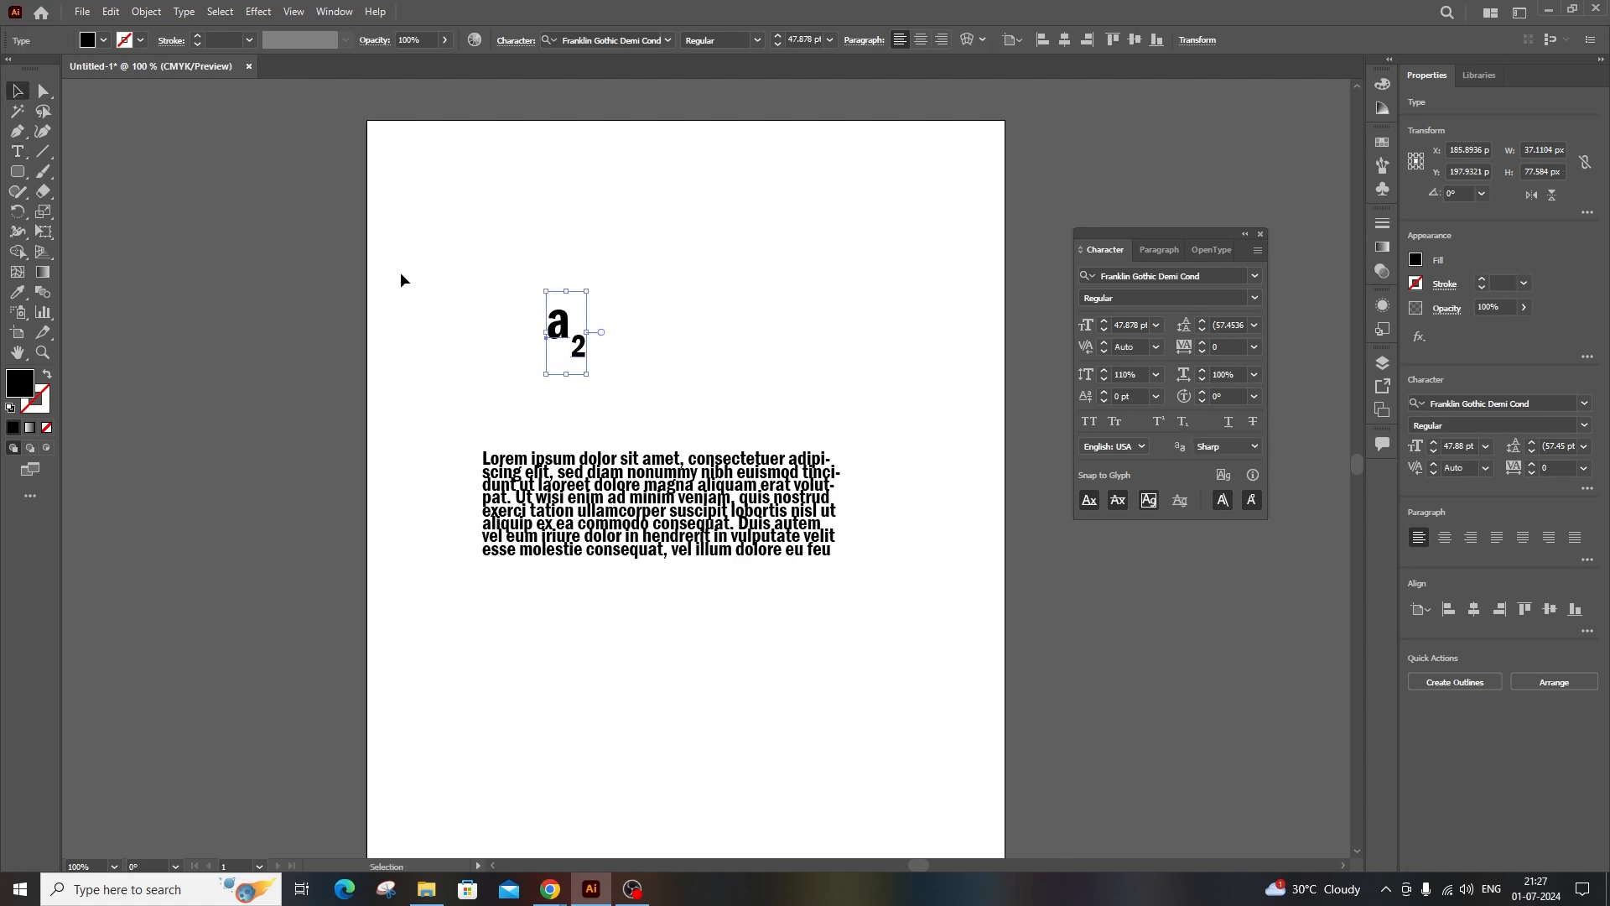
{"action": "key", "text": "ctrl+z"}
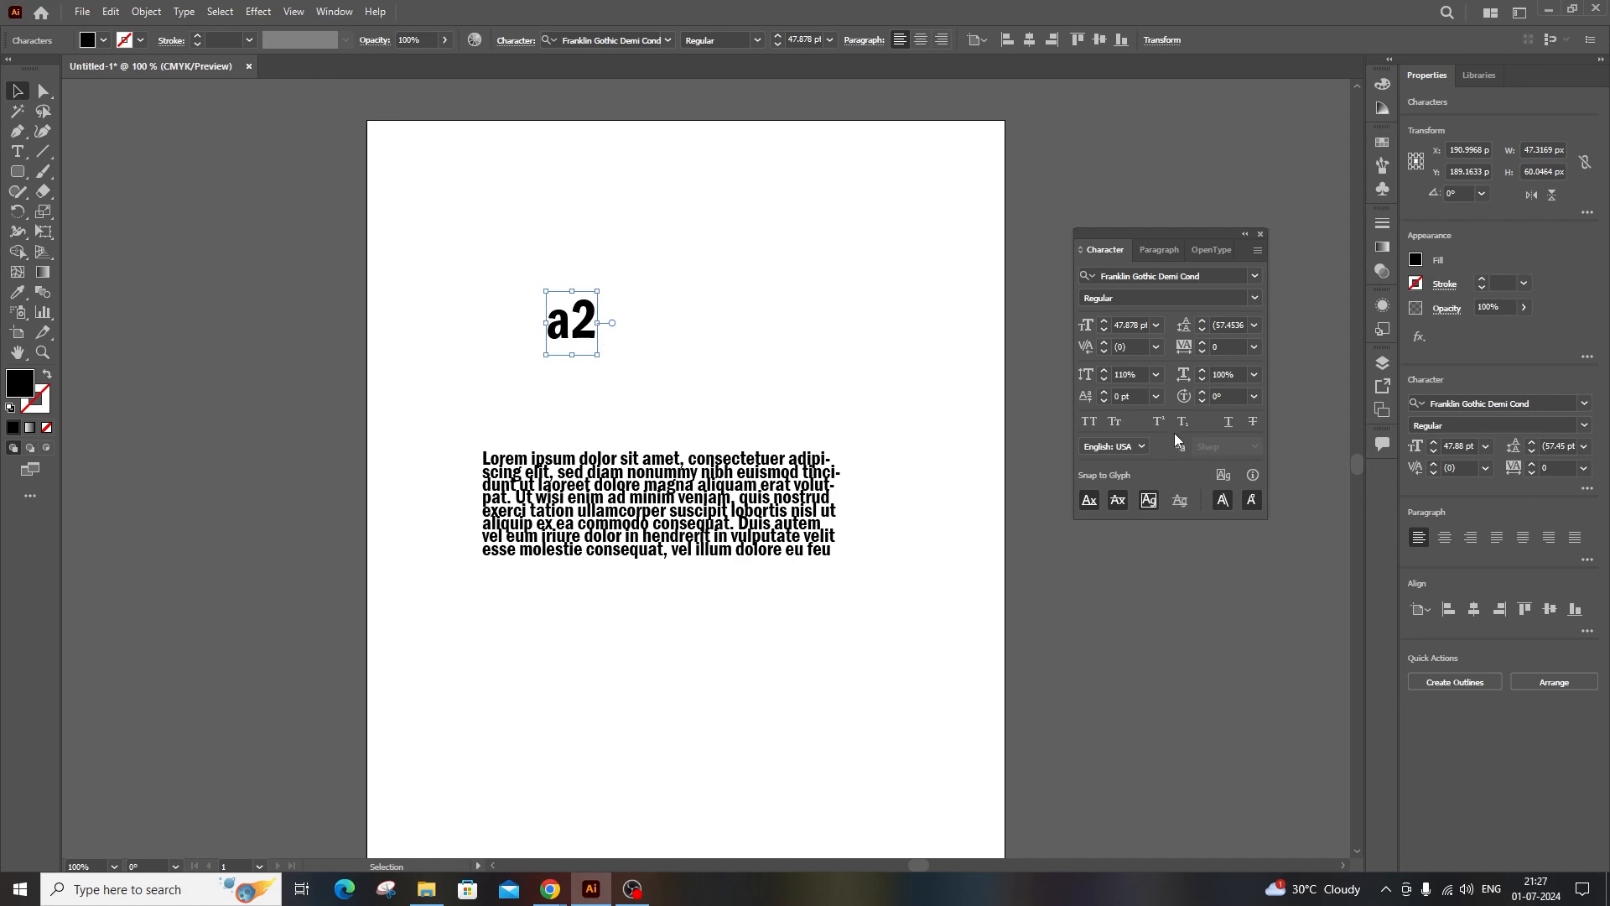
Try underlining the whole "a2" text and undo the underline.
{"action": "left_click", "coordinate": [12, 99]}
{"action": "left_click", "coordinate": [606, 324]}
{"action": "left_click", "coordinate": [590, 323]}
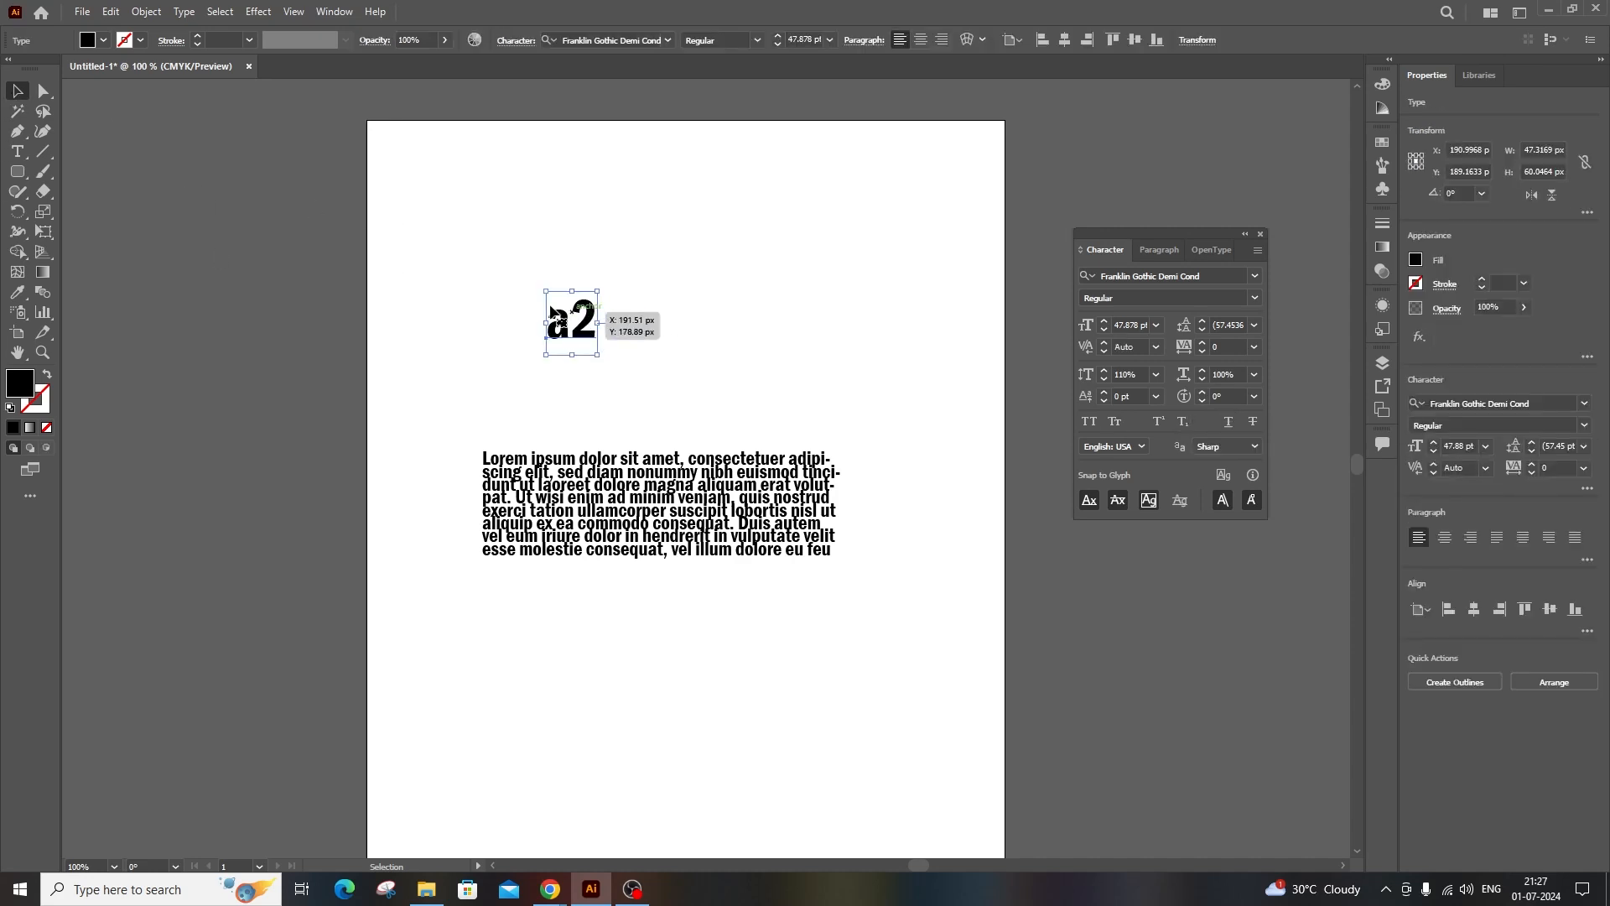
{"action": "left_click", "coordinate": [1229, 421]}
{"action": "key", "text": "ctrl+z"}
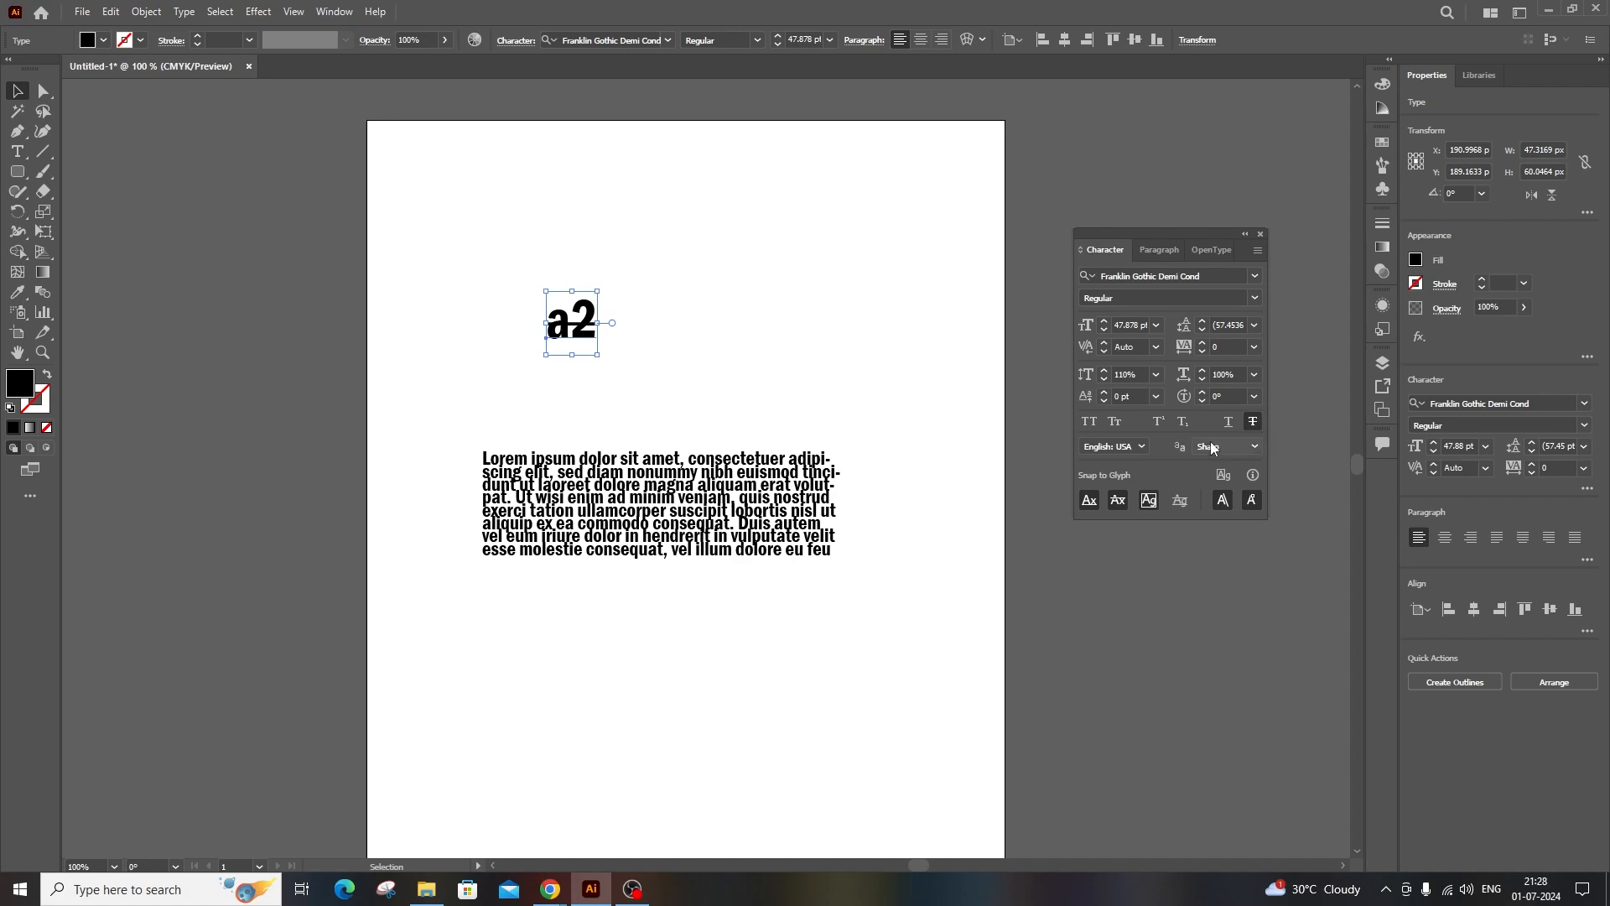
Undo the strikethrough on the "a2" text and deselect it.
{"action": "left_click", "coordinate": [493, 355]}
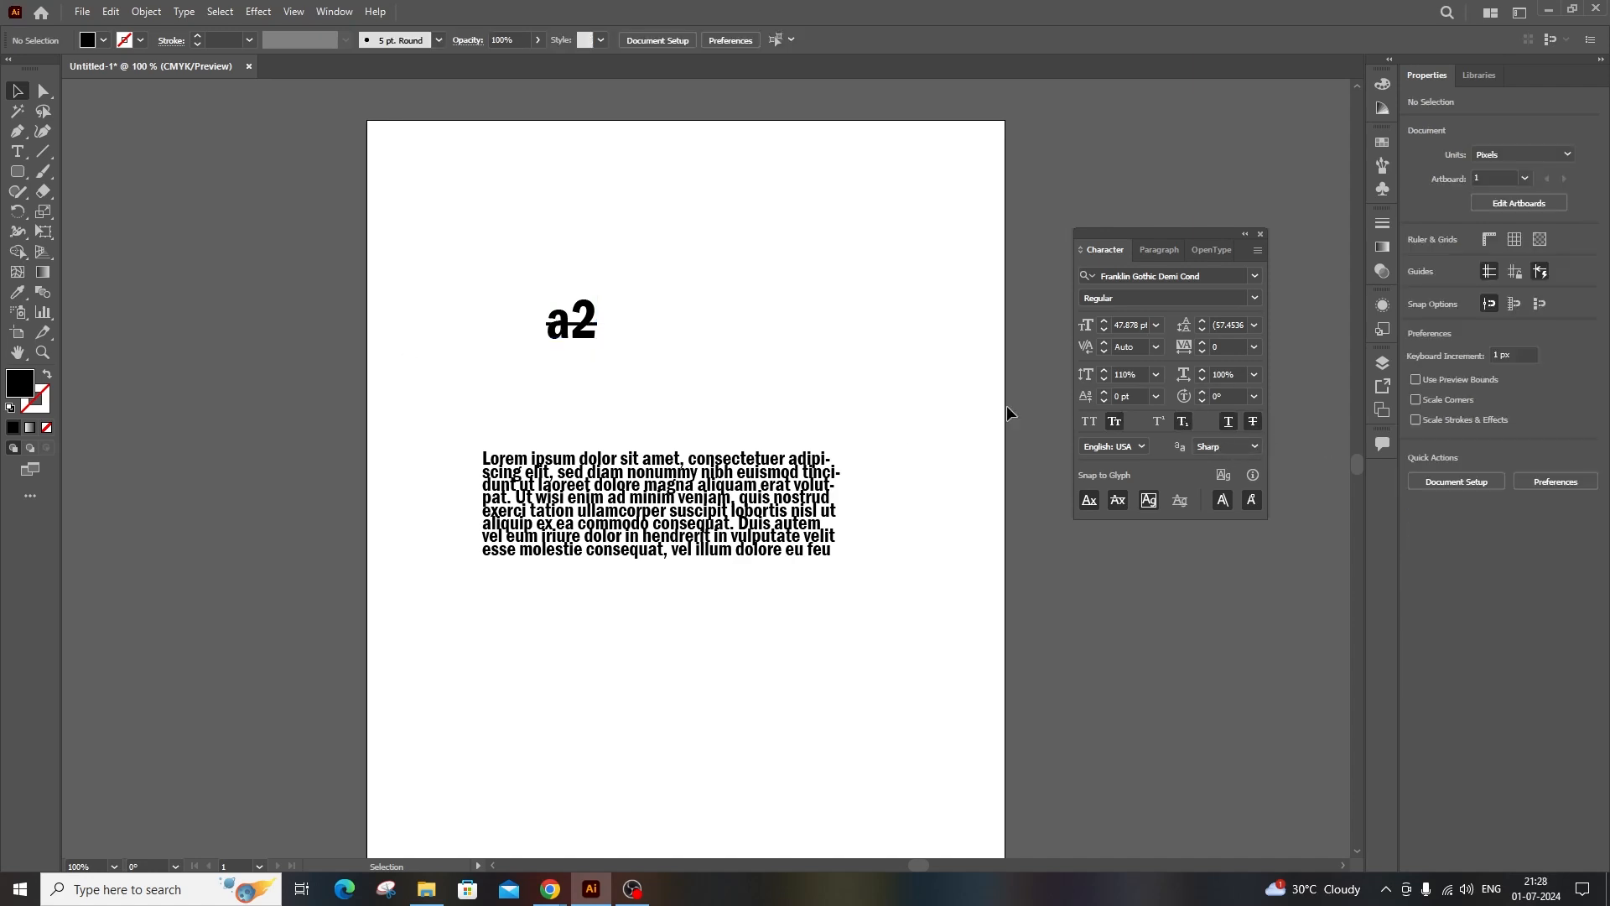
{"action": "key", "text": "ctrl+z"}
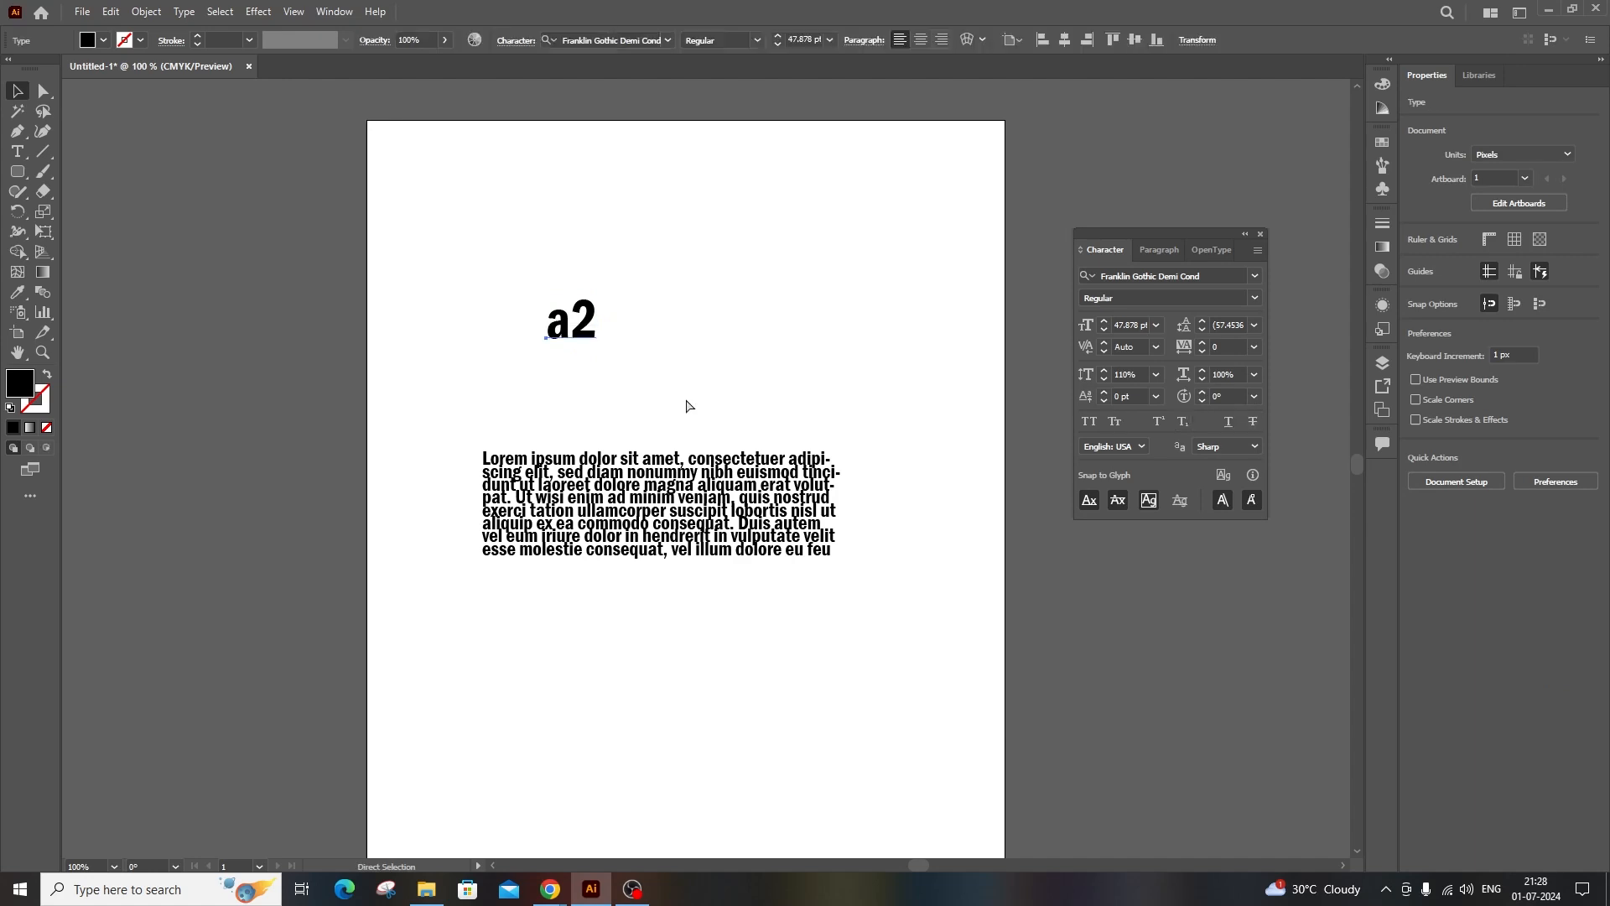
{"action": "left_click", "coordinate": [460, 248]}
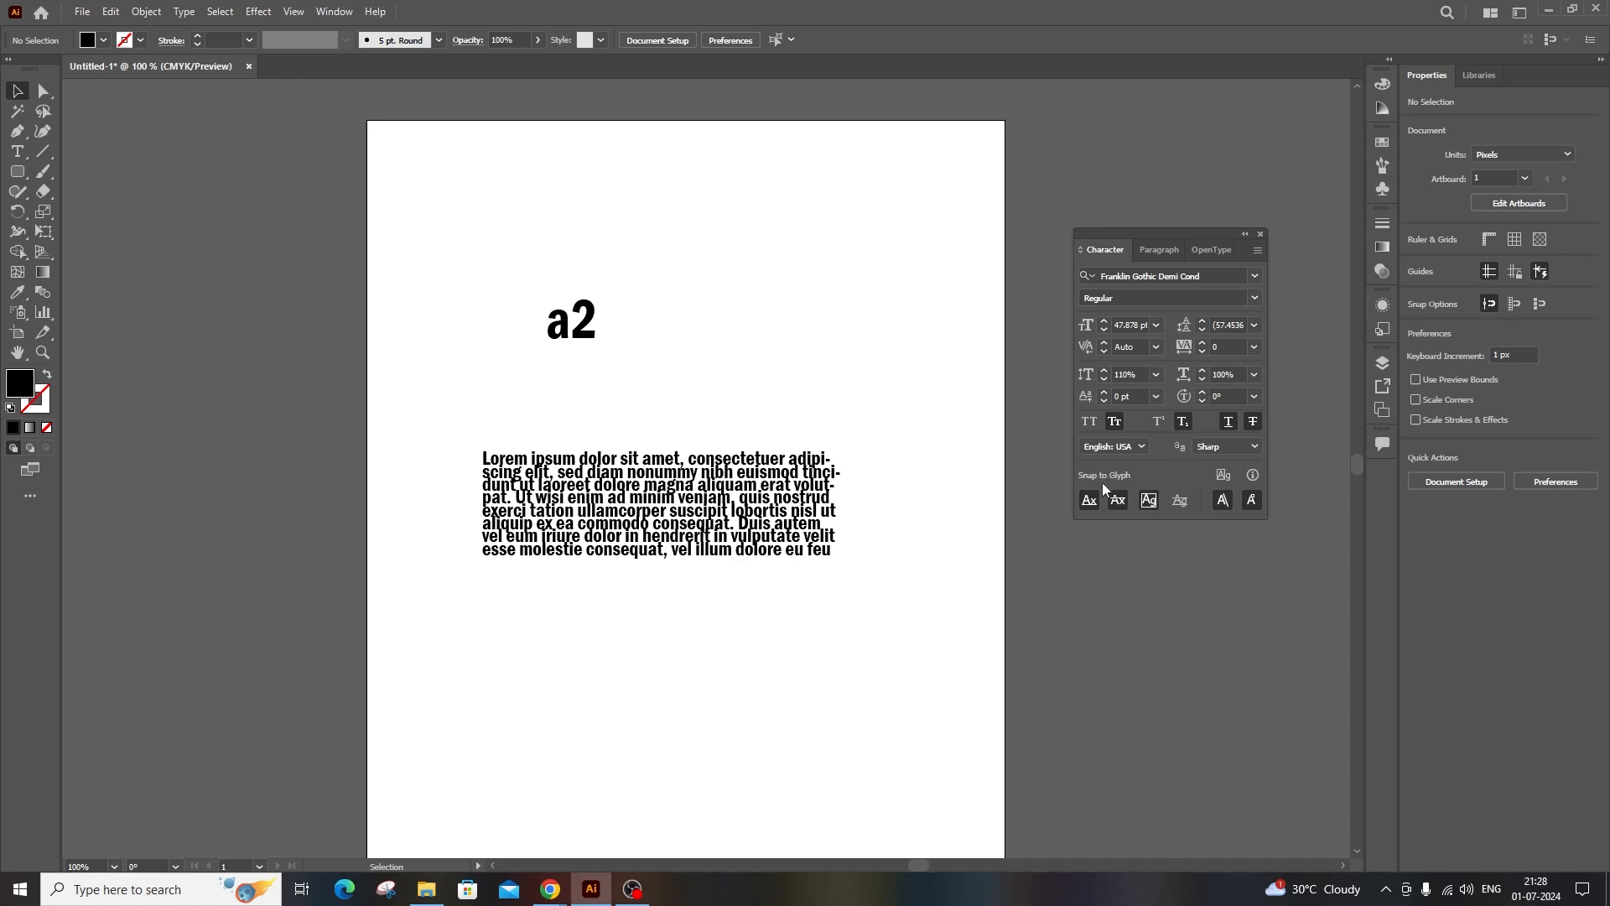
Show the paragraph settings and move the Lorem ipsum text block slightly to the right.
{"action": "left_click", "coordinate": [591, 339]}
{"action": "left_click", "coordinate": [1157, 251]}
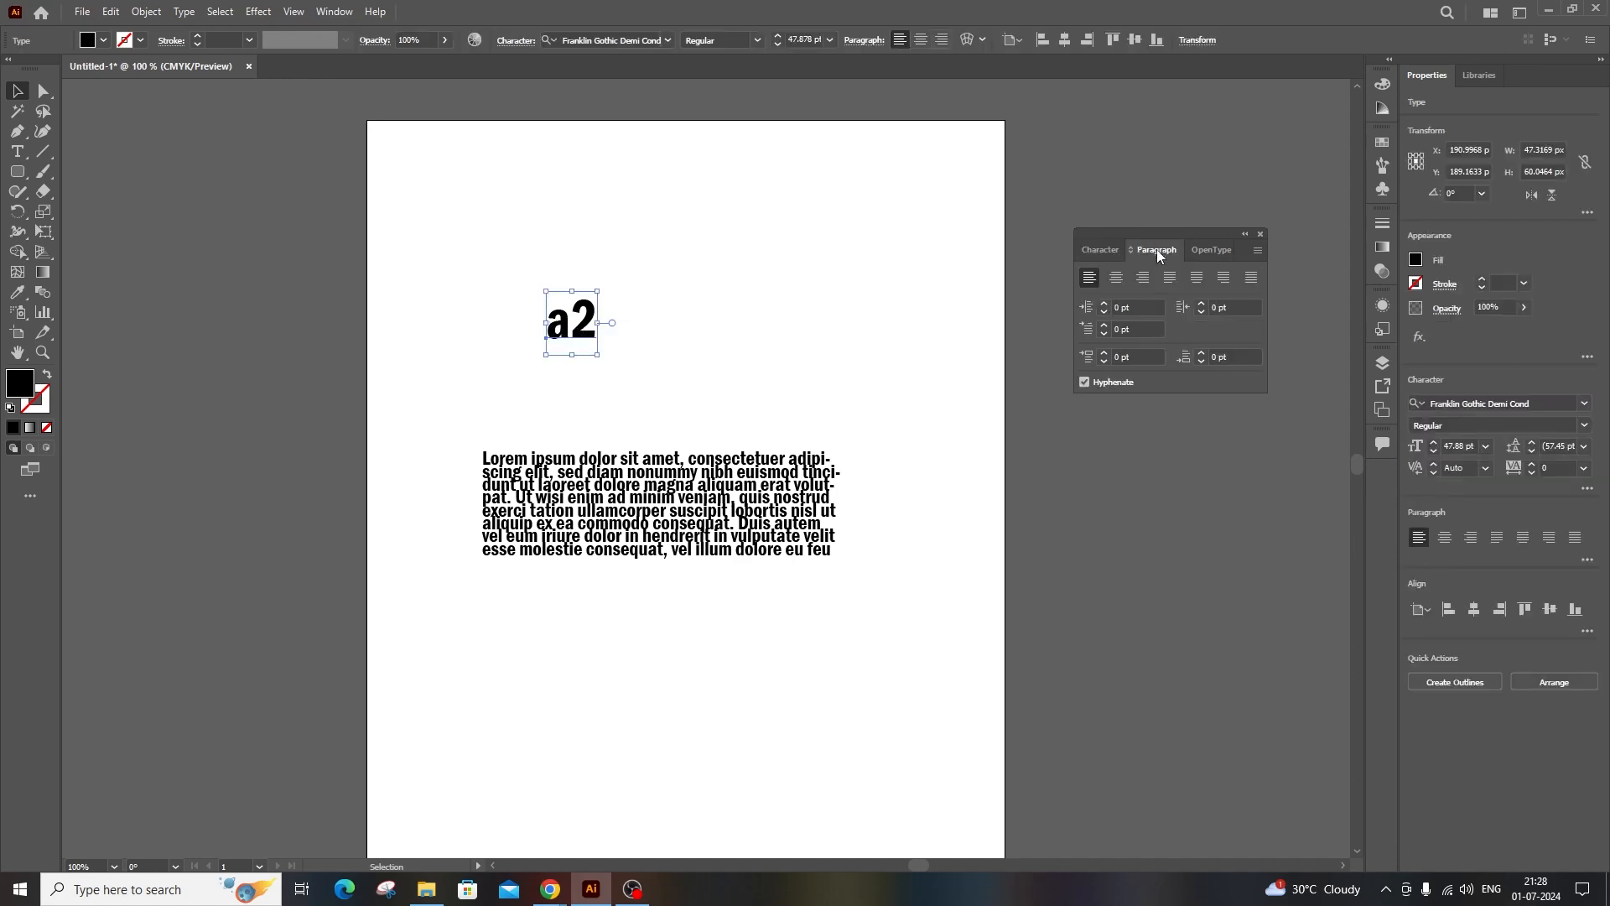
{"action": "left_click_drag", "start_coordinate": [761, 509], "coordinate": [779, 509]}
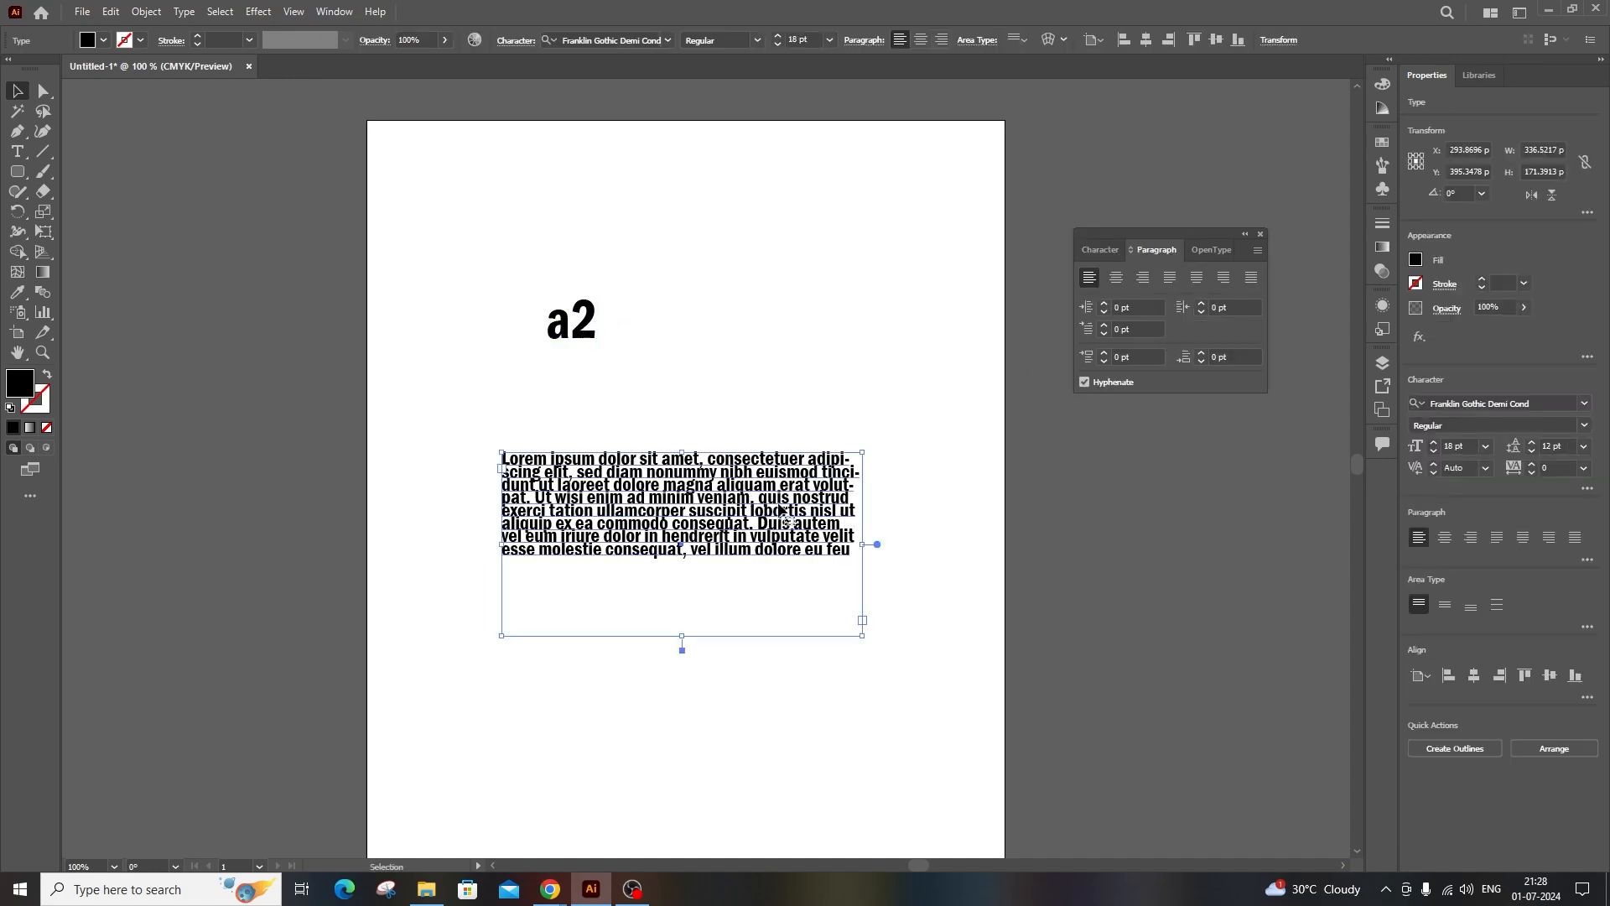
Try center, right and justified alignment with the last line left or centered on the Lorem ipsum text, and restore left alignment.
{"action": "left_click", "coordinate": [1116, 281]}
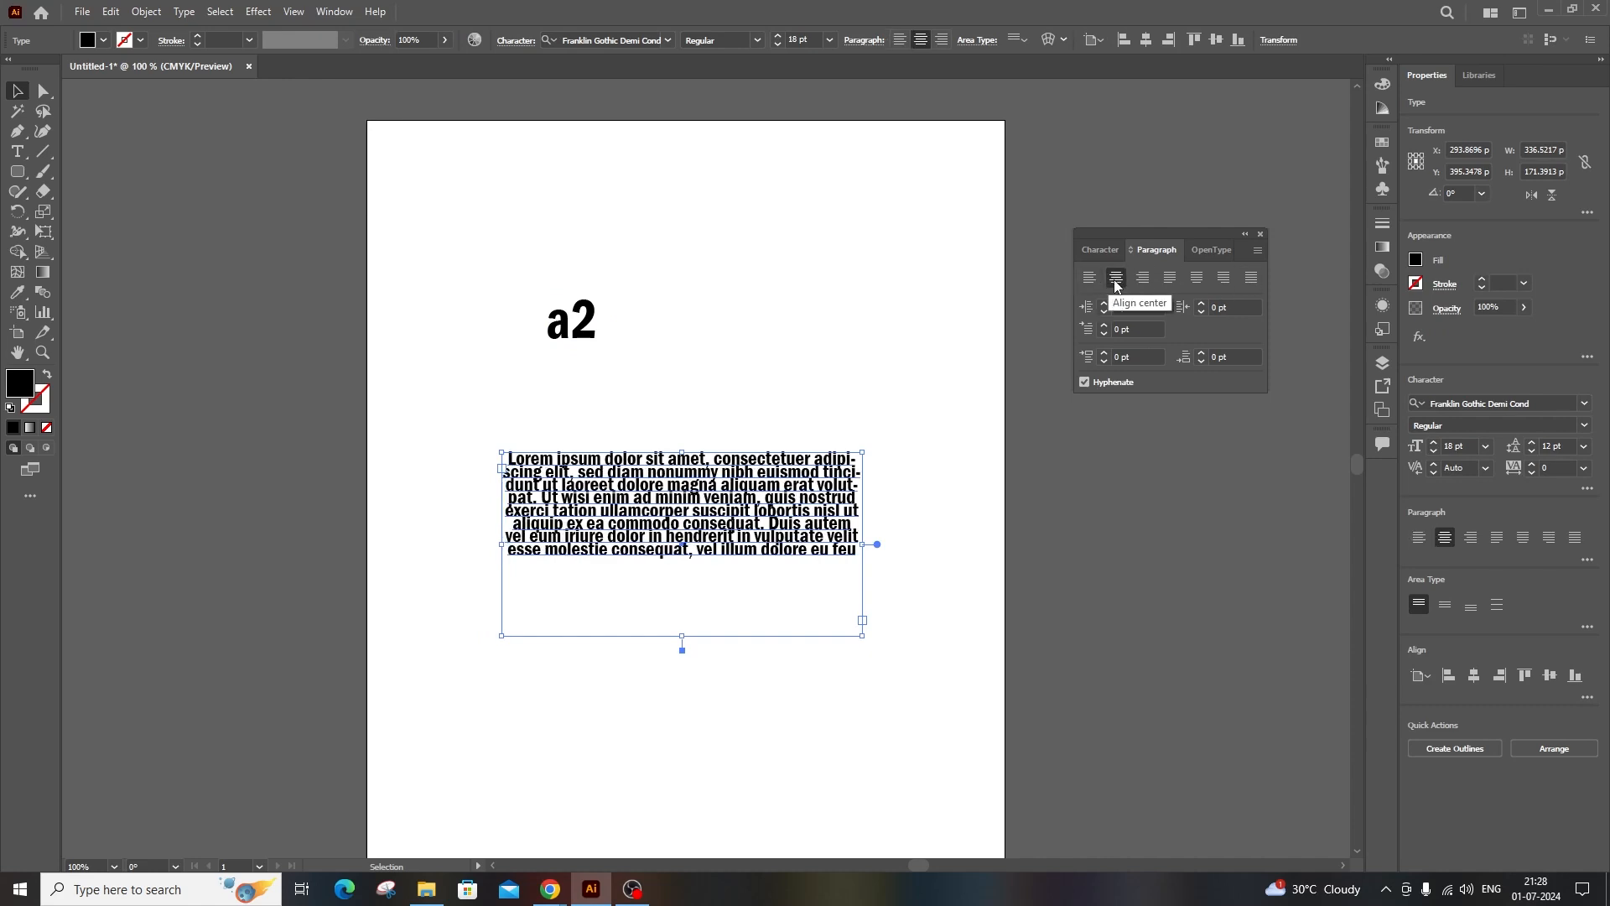
{"action": "left_click", "coordinate": [1142, 284]}
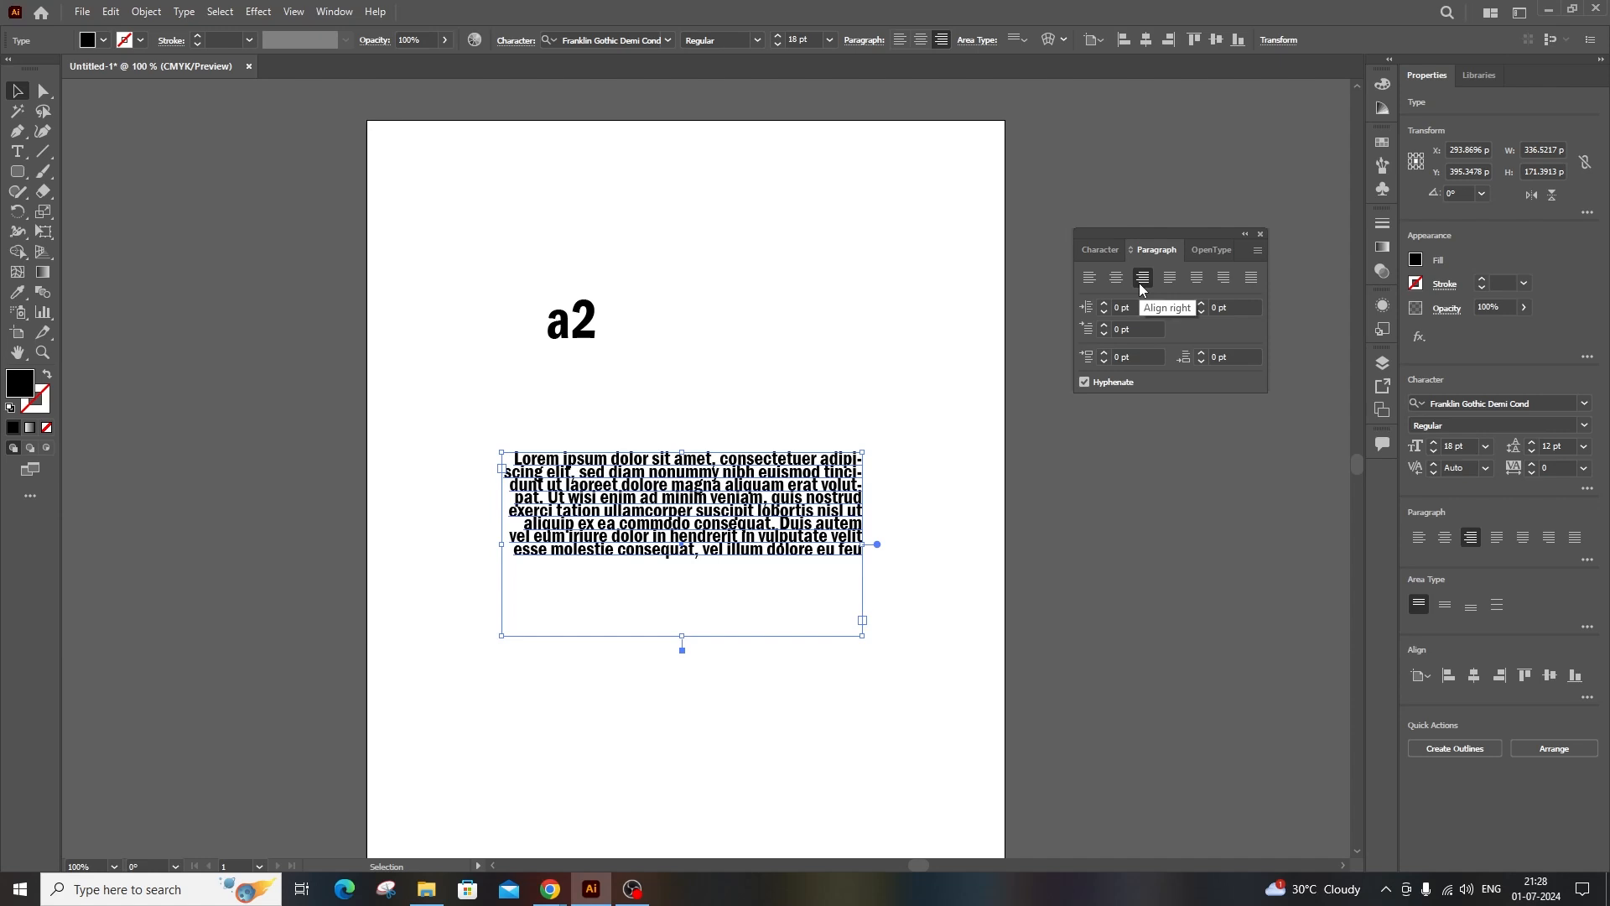
{"action": "left_click", "coordinate": [1169, 280]}
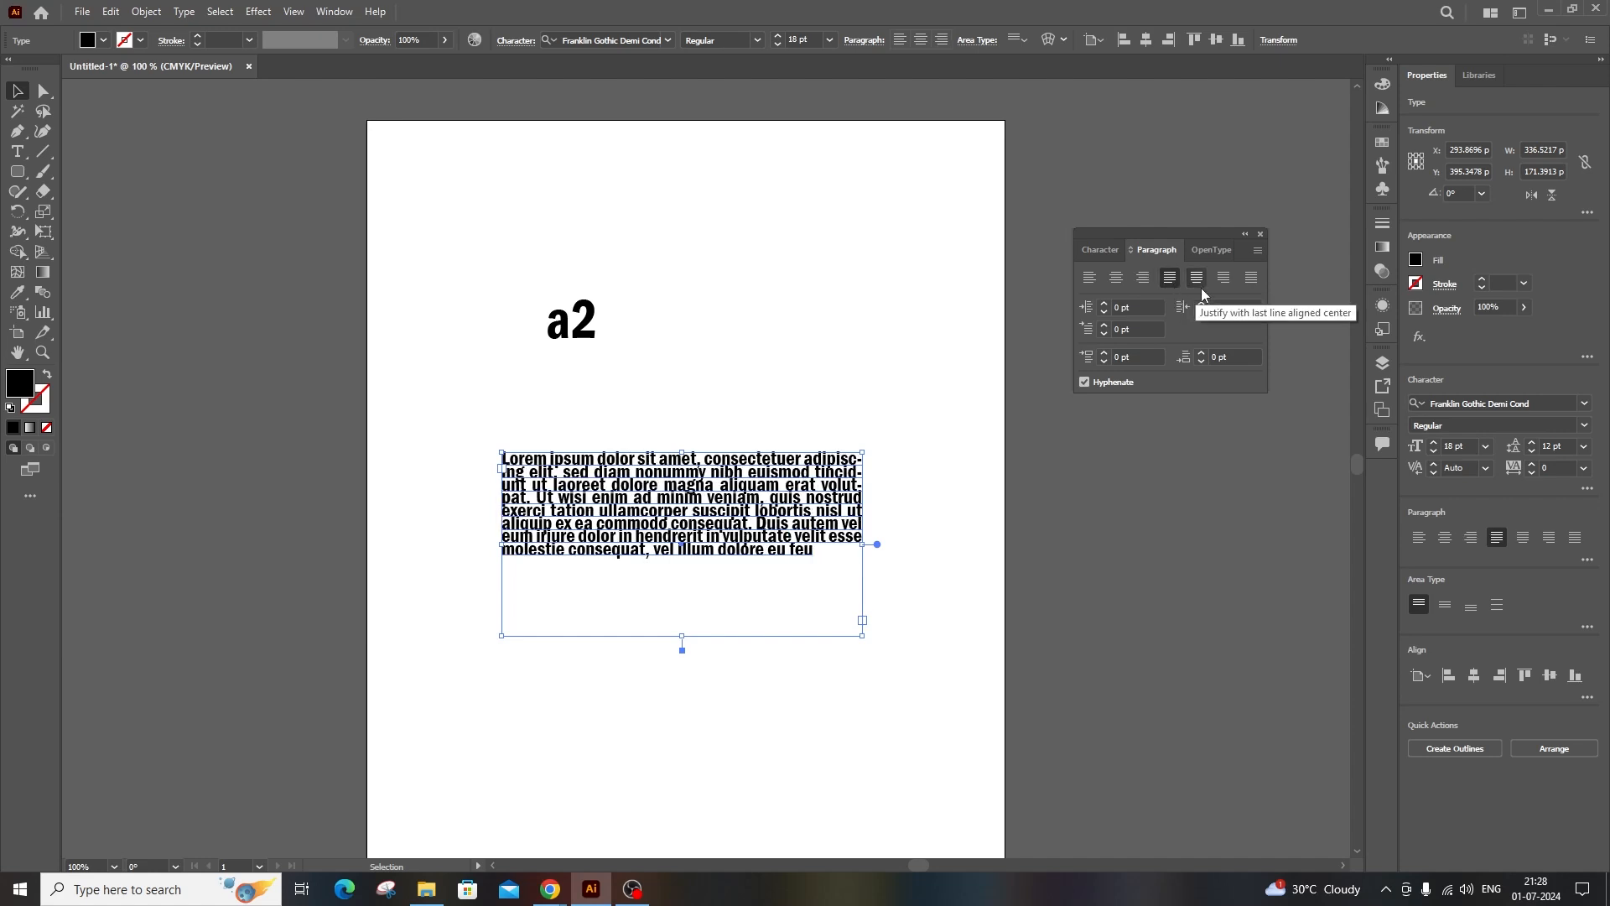
{"action": "left_click", "coordinate": [1200, 283]}
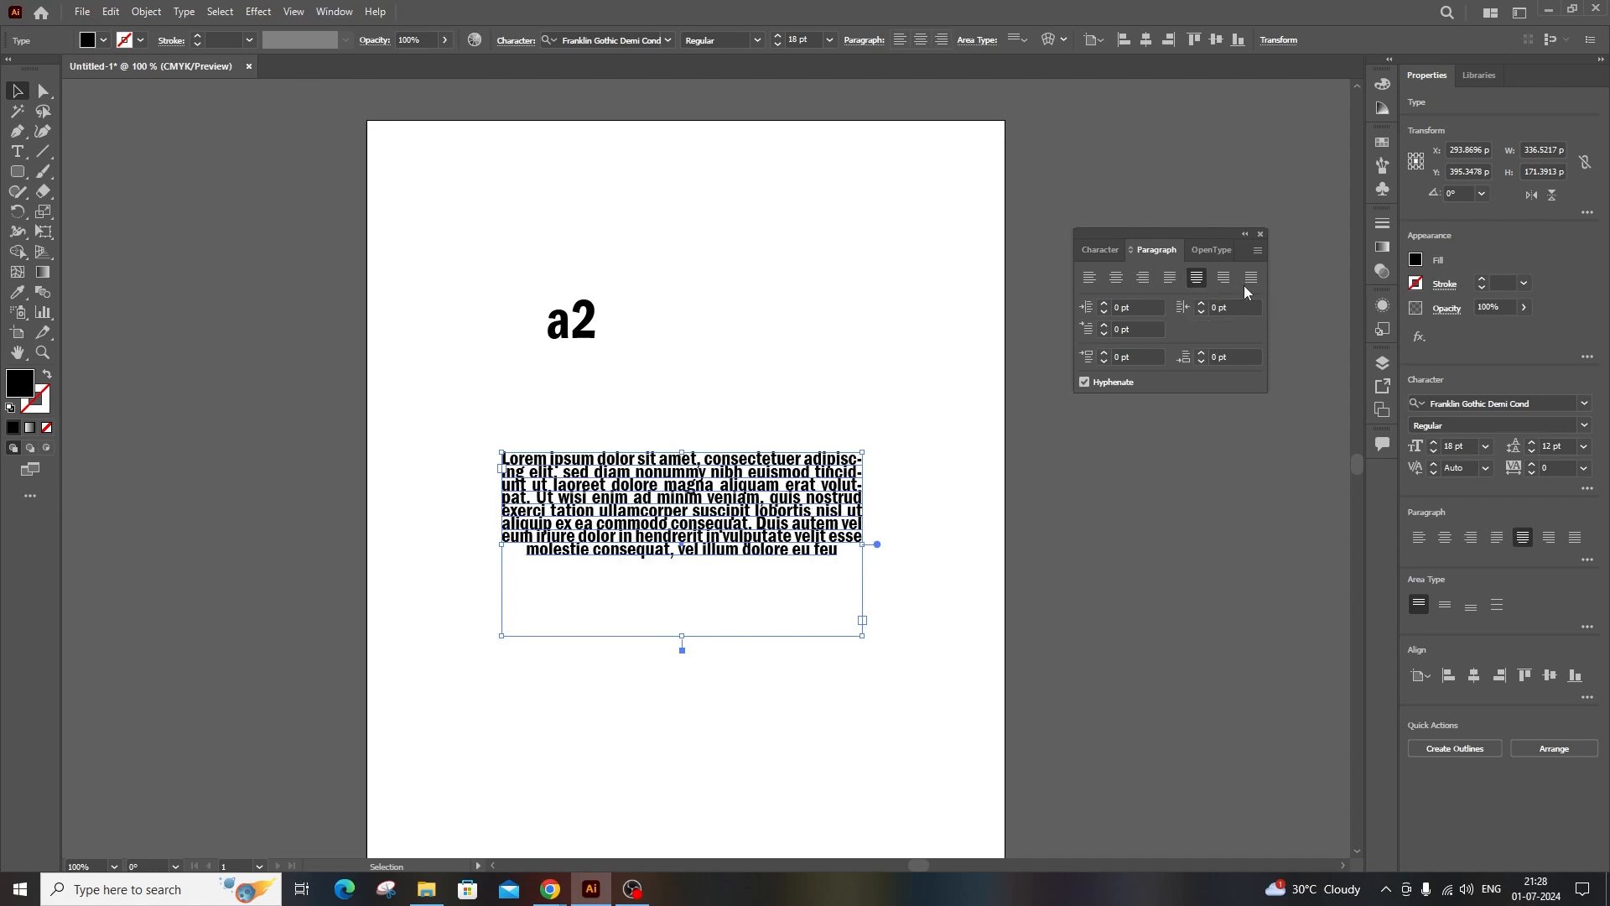
{"action": "left_click", "coordinate": [1142, 281]}
{"action": "left_click", "coordinate": [1117, 281]}
{"action": "left_click", "coordinate": [1096, 280]}
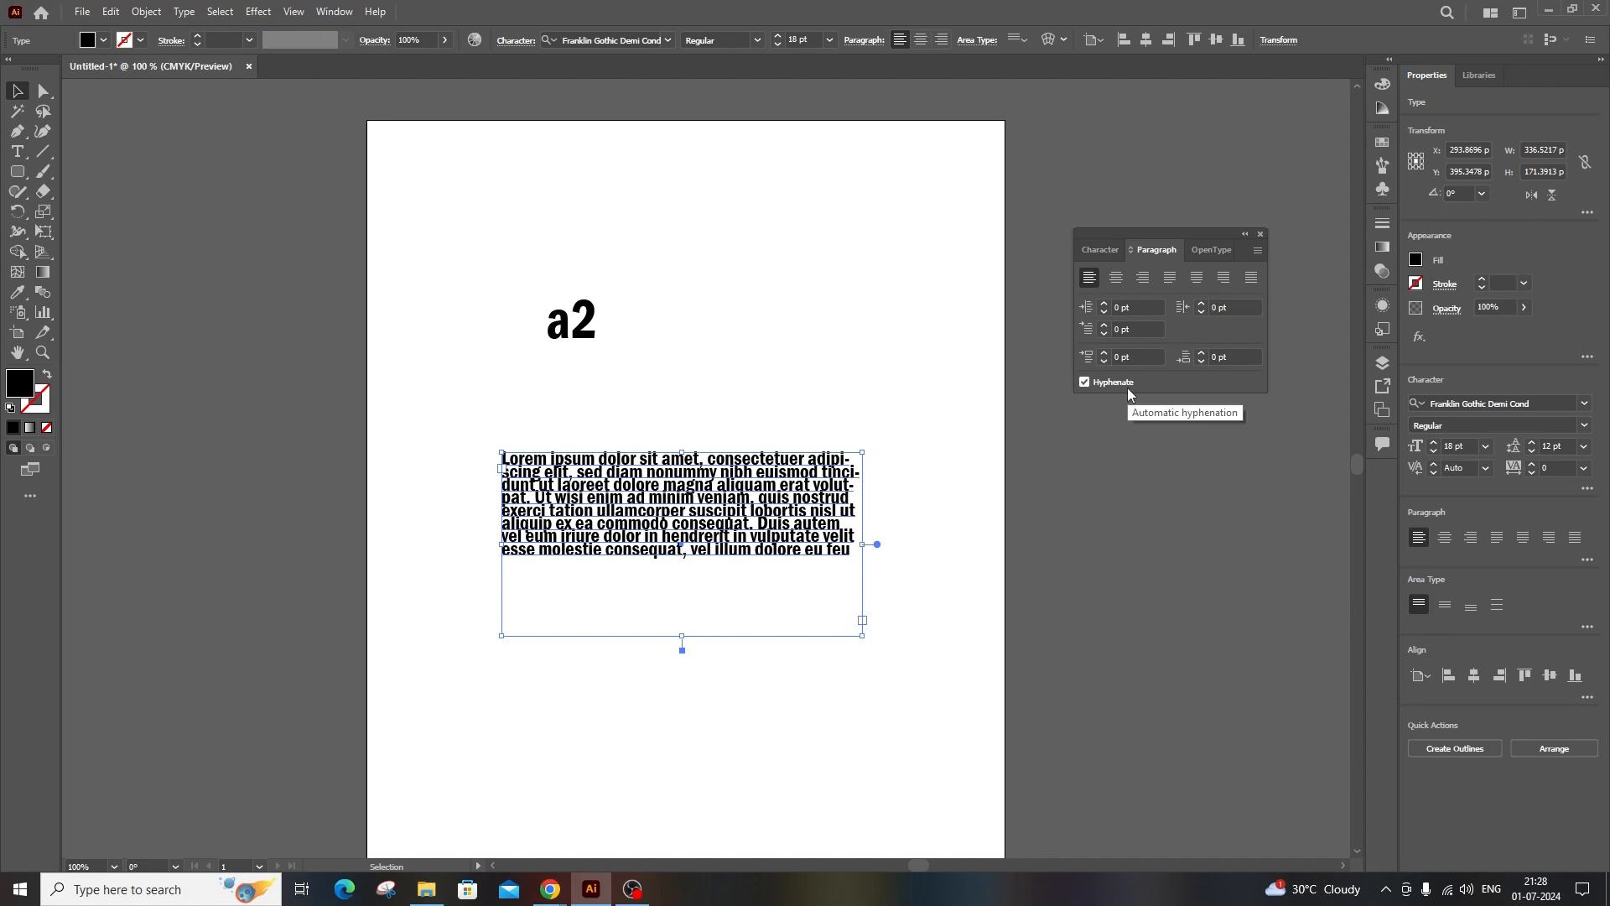
Try turning automatic hyphenation off for the Lorem ipsum text and turn it back on, twice.
{"action": "left_click", "coordinate": [1085, 384]}
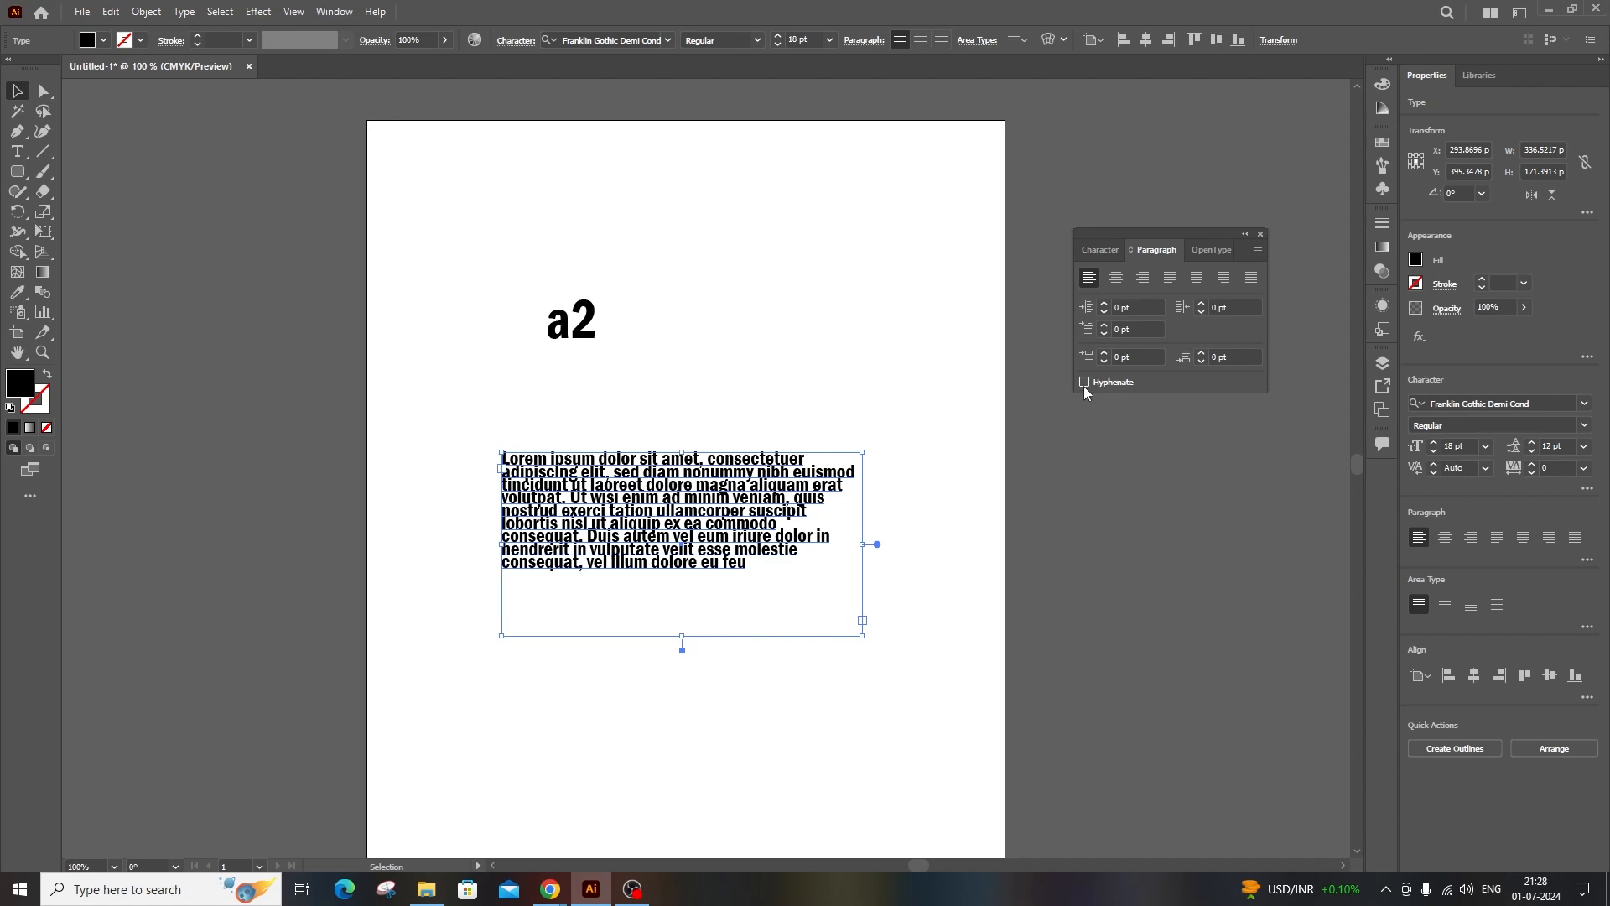
{"action": "left_click", "coordinate": [1085, 383]}
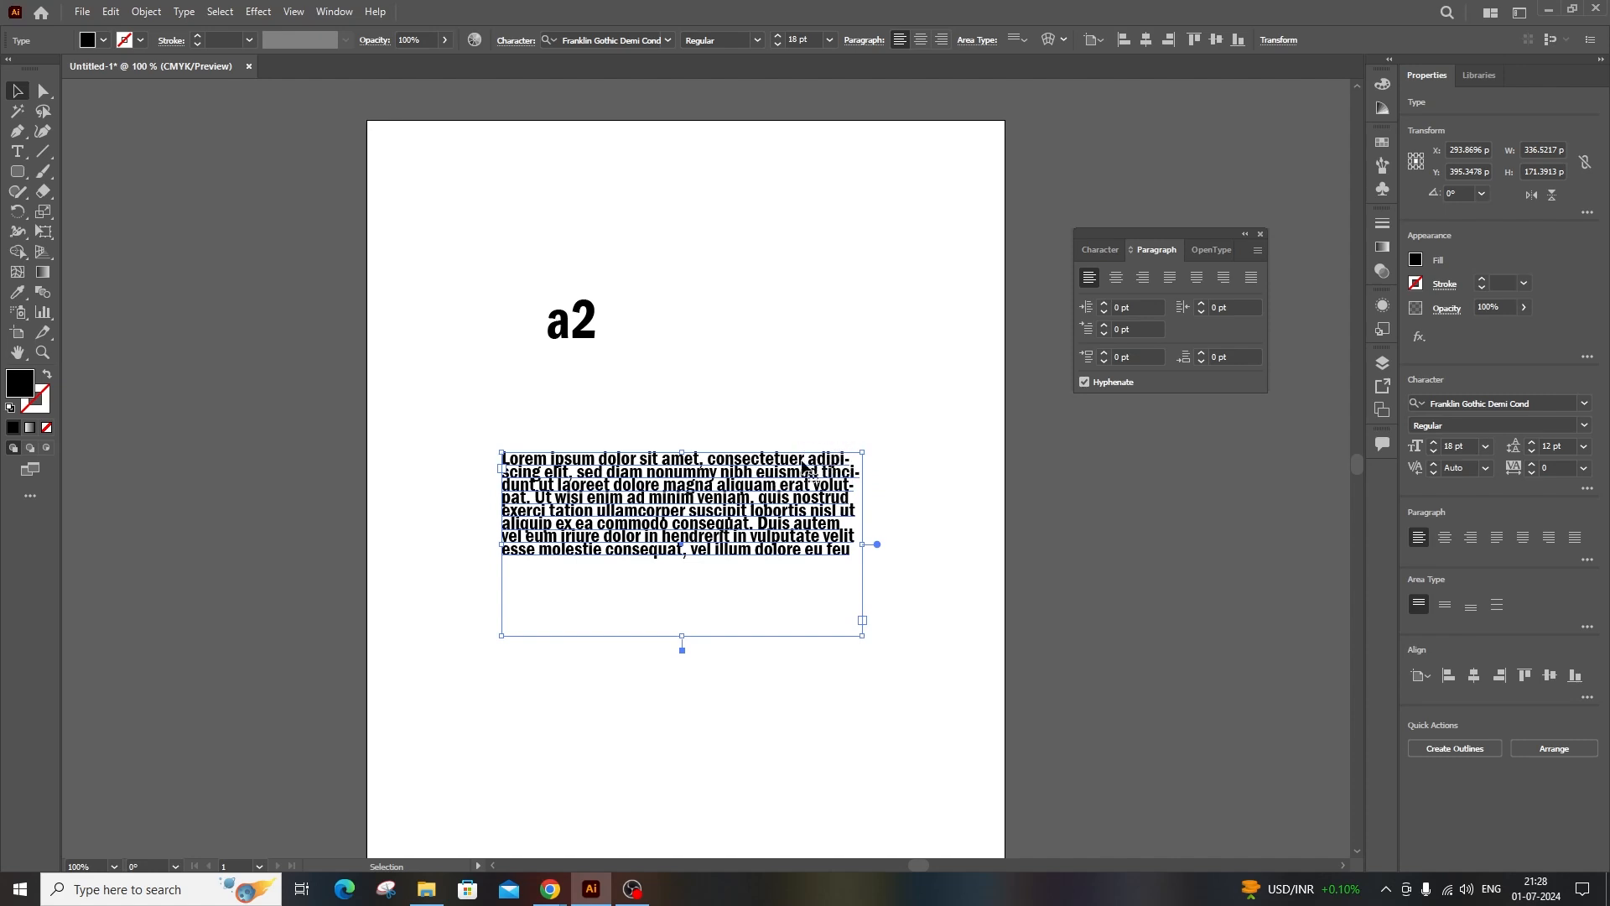
{"action": "left_click", "coordinate": [1084, 381]}
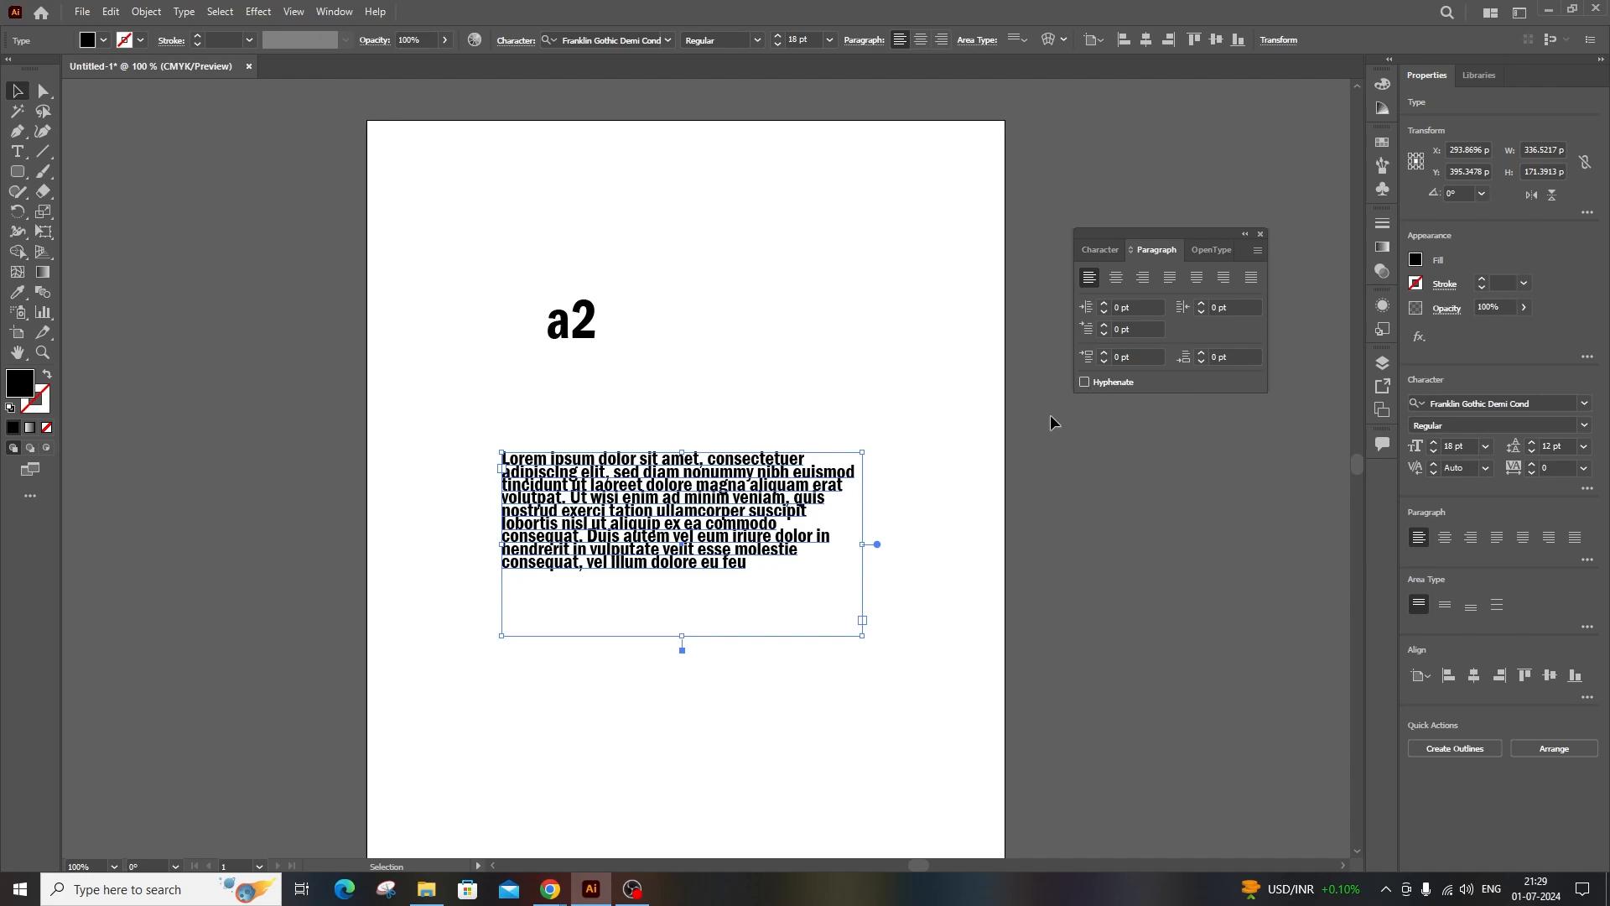
{"action": "left_click", "coordinate": [1084, 383]}
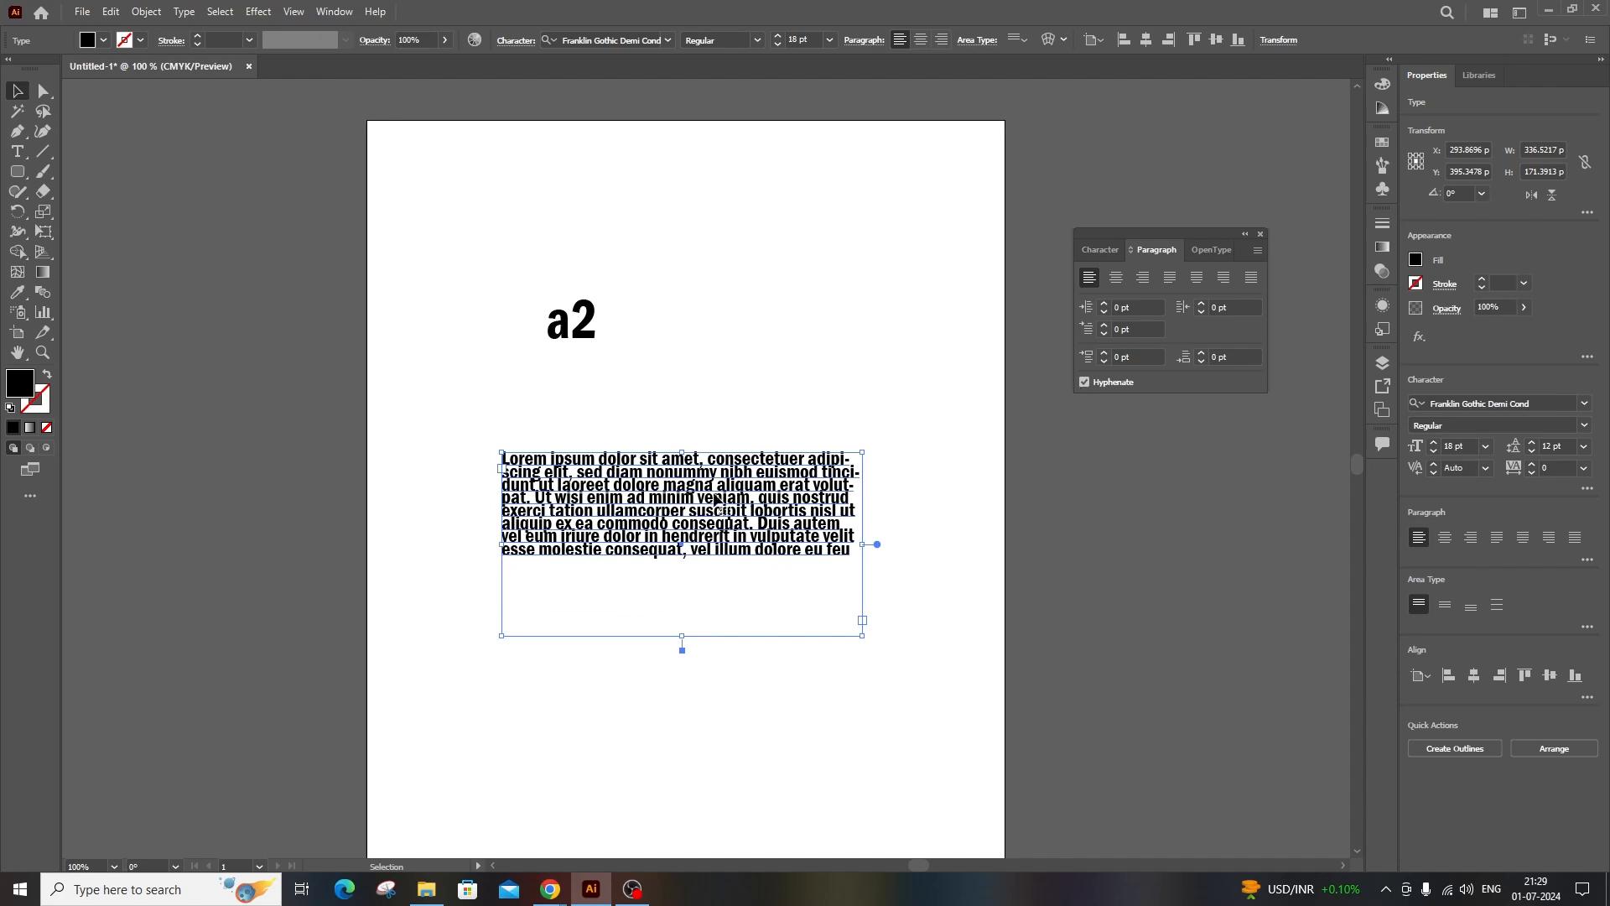
Move the Lorem ipsum block up beneath "a2" and start a new paragraph at the word "lobortis".
{"action": "left_click_drag", "start_coordinate": [722, 508], "coordinate": [756, 417]}
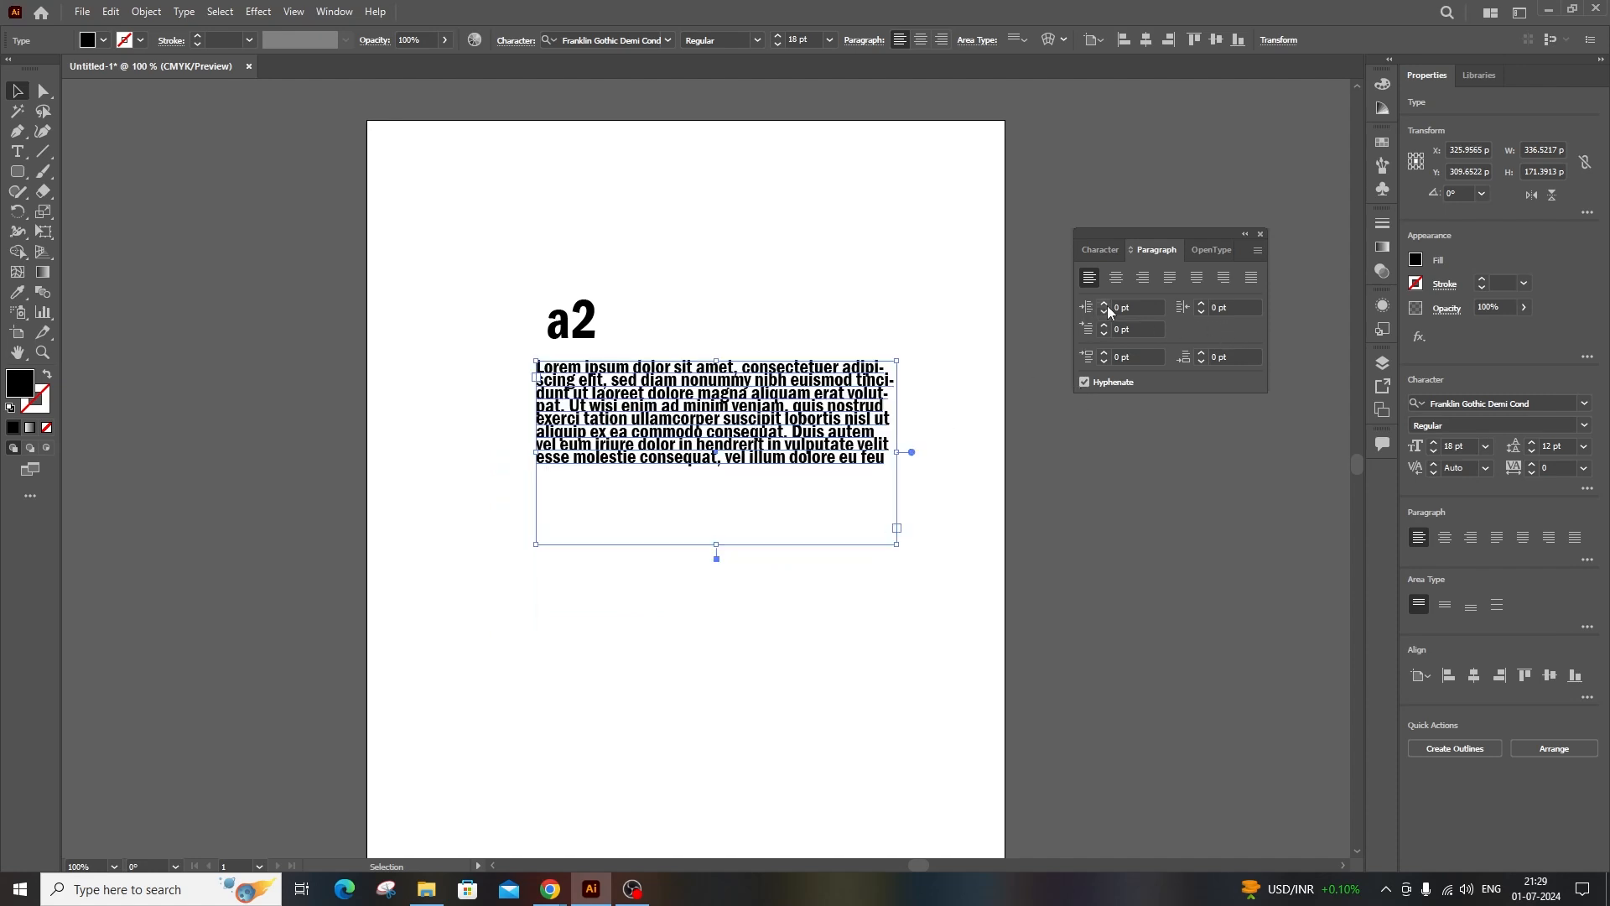
{"action": "double_click", "coordinate": [807, 419]}
{"action": "key", "text": "ctrl+a"}
{"action": "left_click", "coordinate": [798, 416]}
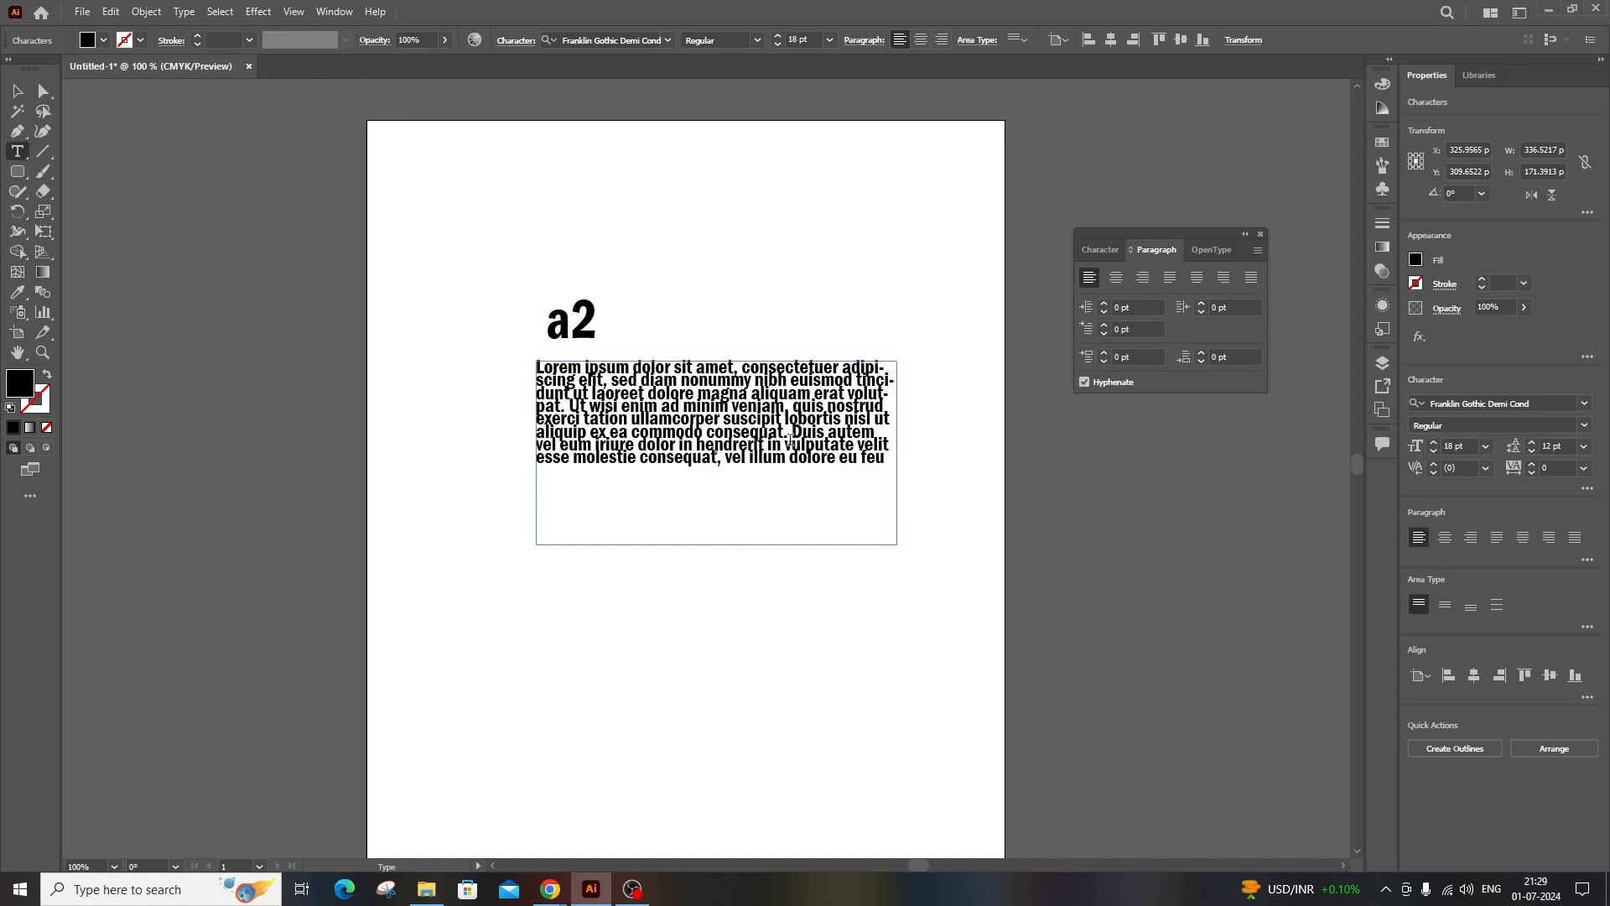
{"action": "key", "text": "Return"}
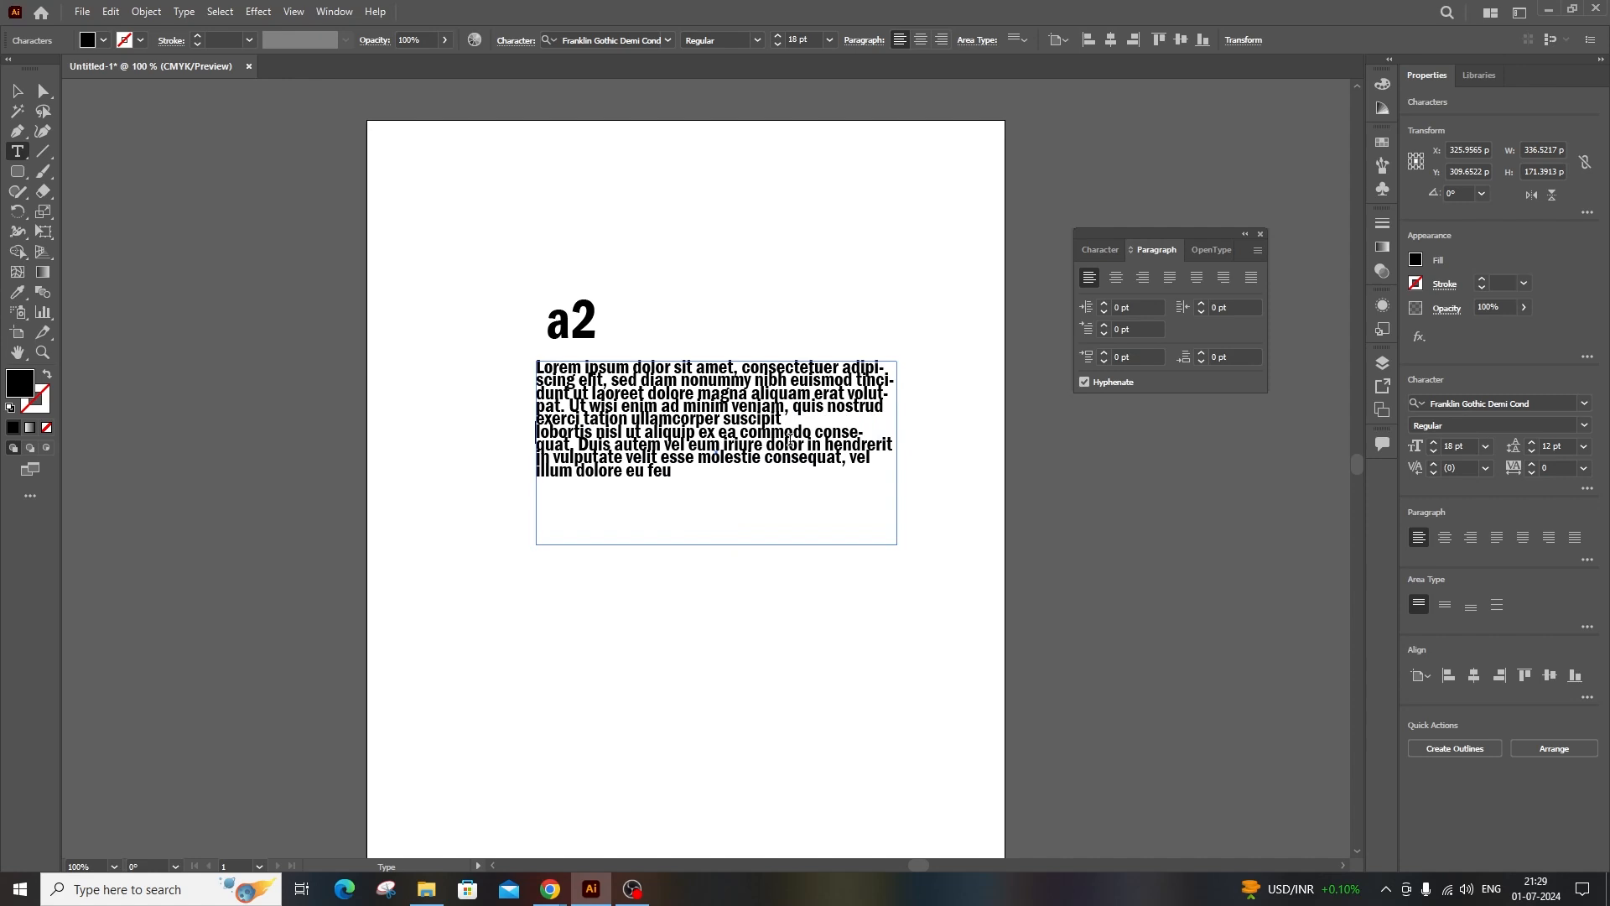
{"action": "left_click", "coordinate": [16, 91]}
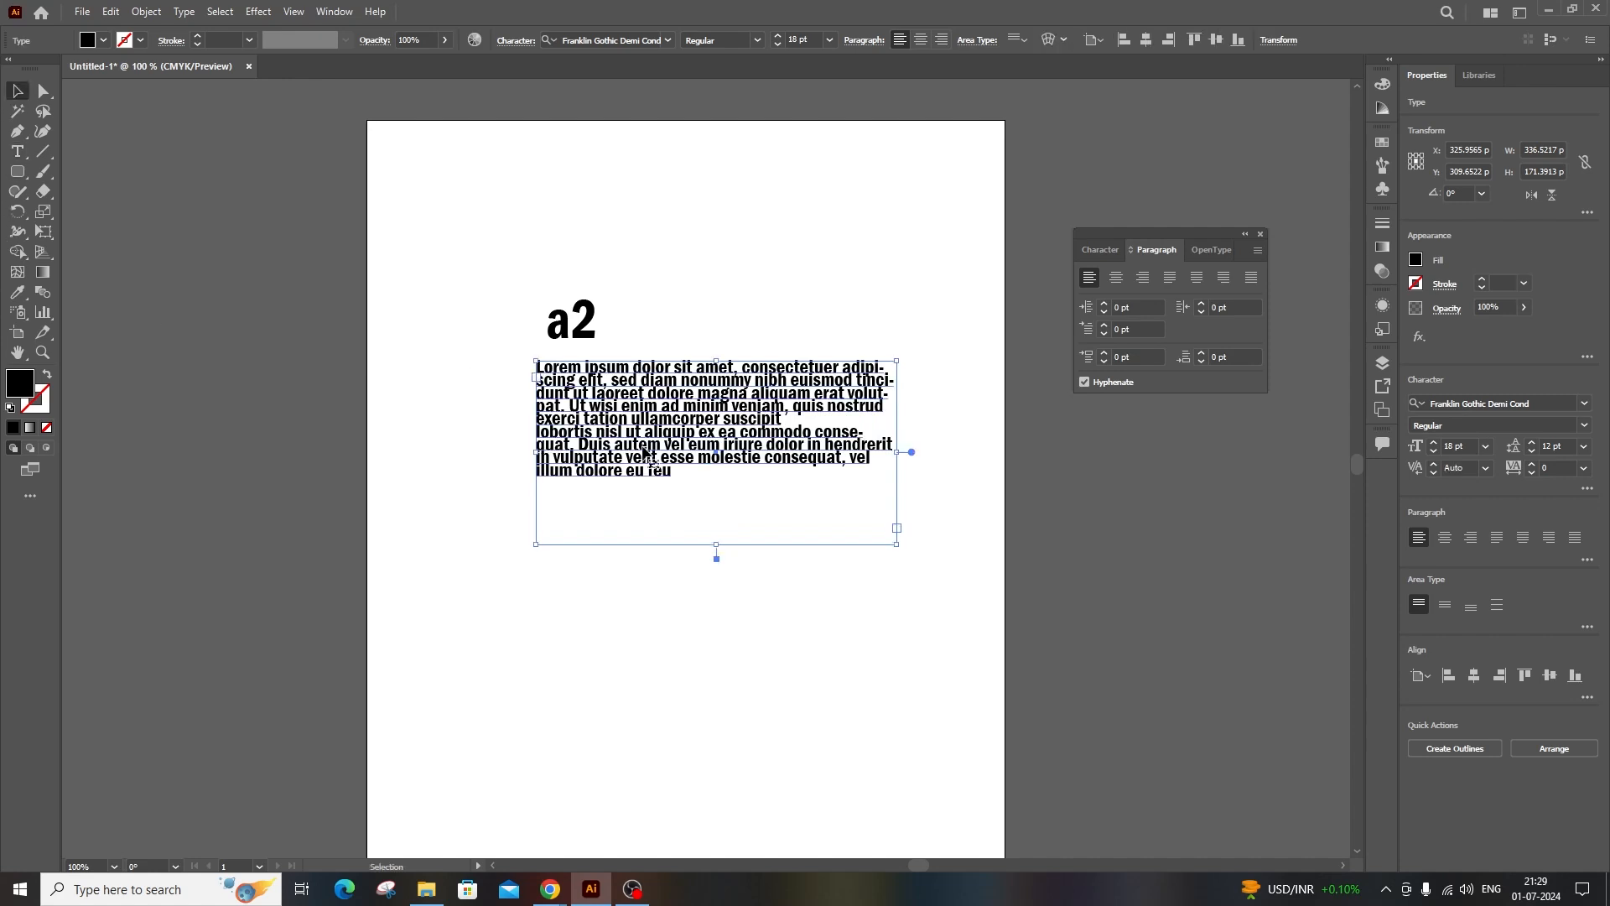
Set the leading of the Lorem ipsum text to Auto.
{"action": "left_click", "coordinate": [1100, 250]}
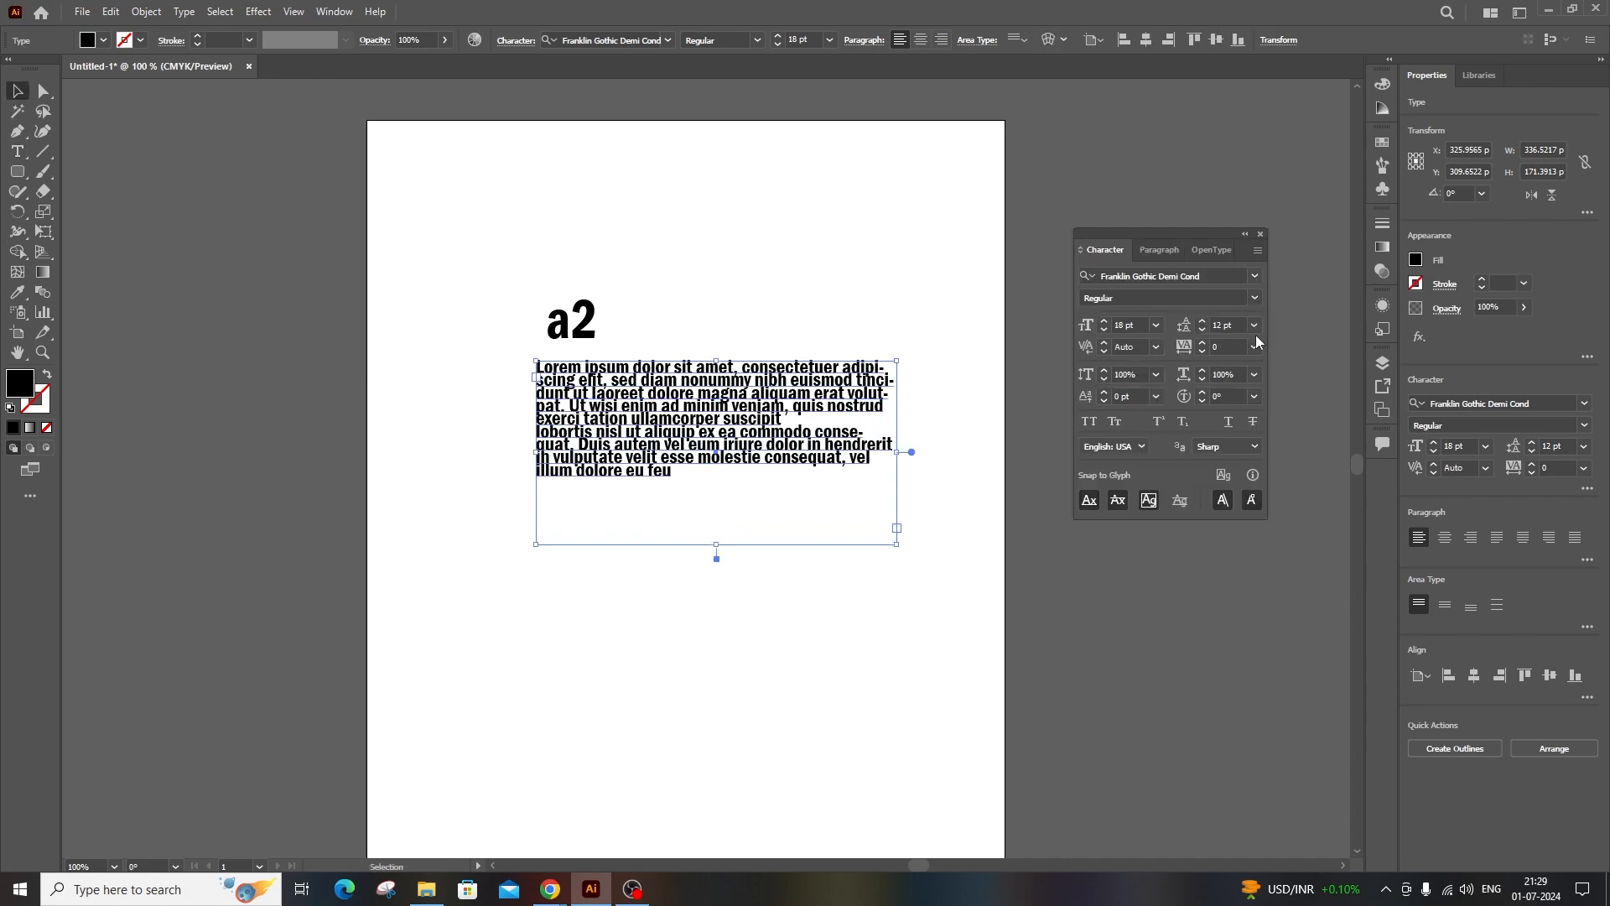
{"action": "left_click", "coordinate": [1253, 327]}
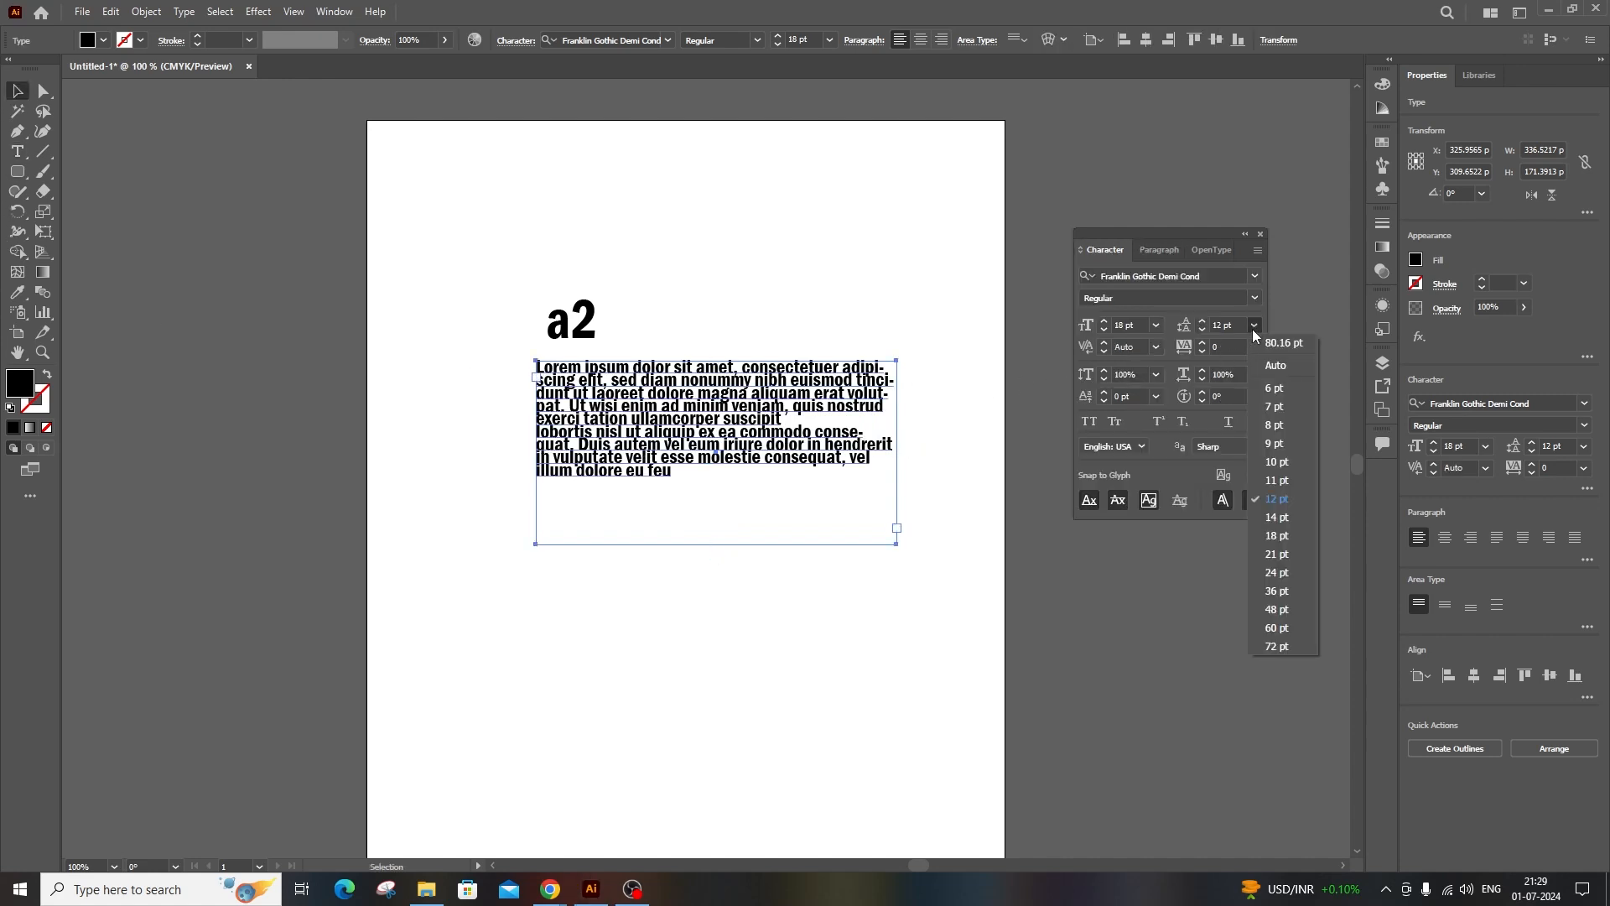
{"action": "left_click", "coordinate": [1275, 365]}
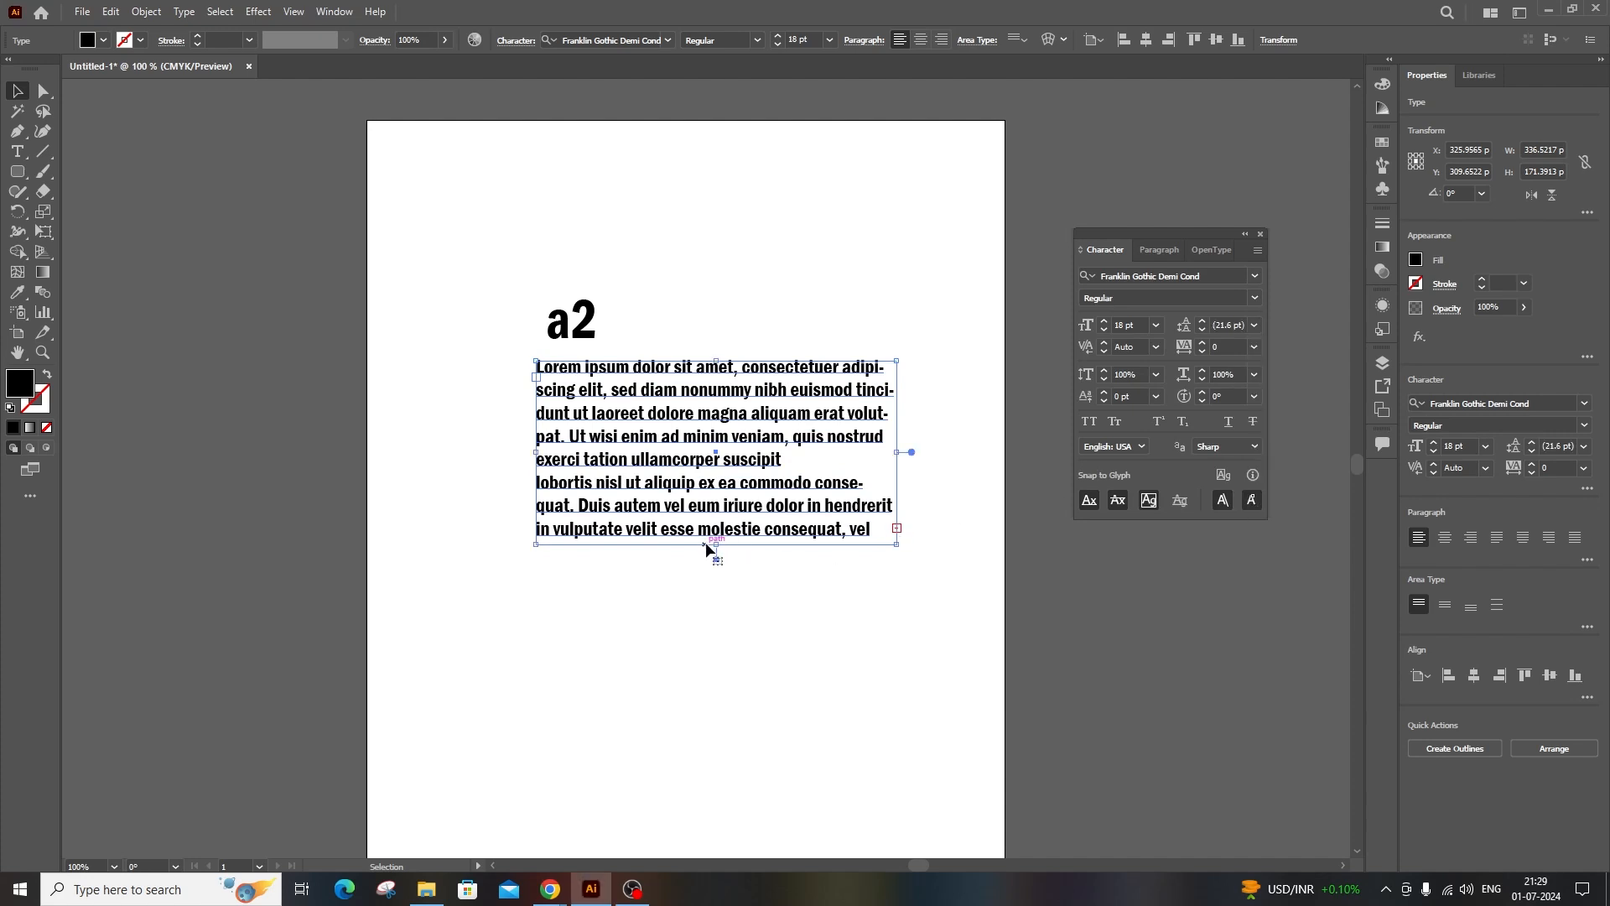
Extend the Lorem ipsum text frame downward to about 244 px tall and nudge it slightly left and down.
{"action": "mouse_move", "coordinate": [717, 546]}
{"action": "left_mouse_down"}
{"action": "mouse_move", "coordinate": [719, 627]}
{"action": "mouse_move", "coordinate": [730, 552]}
{"action": "left_mouse_up"}
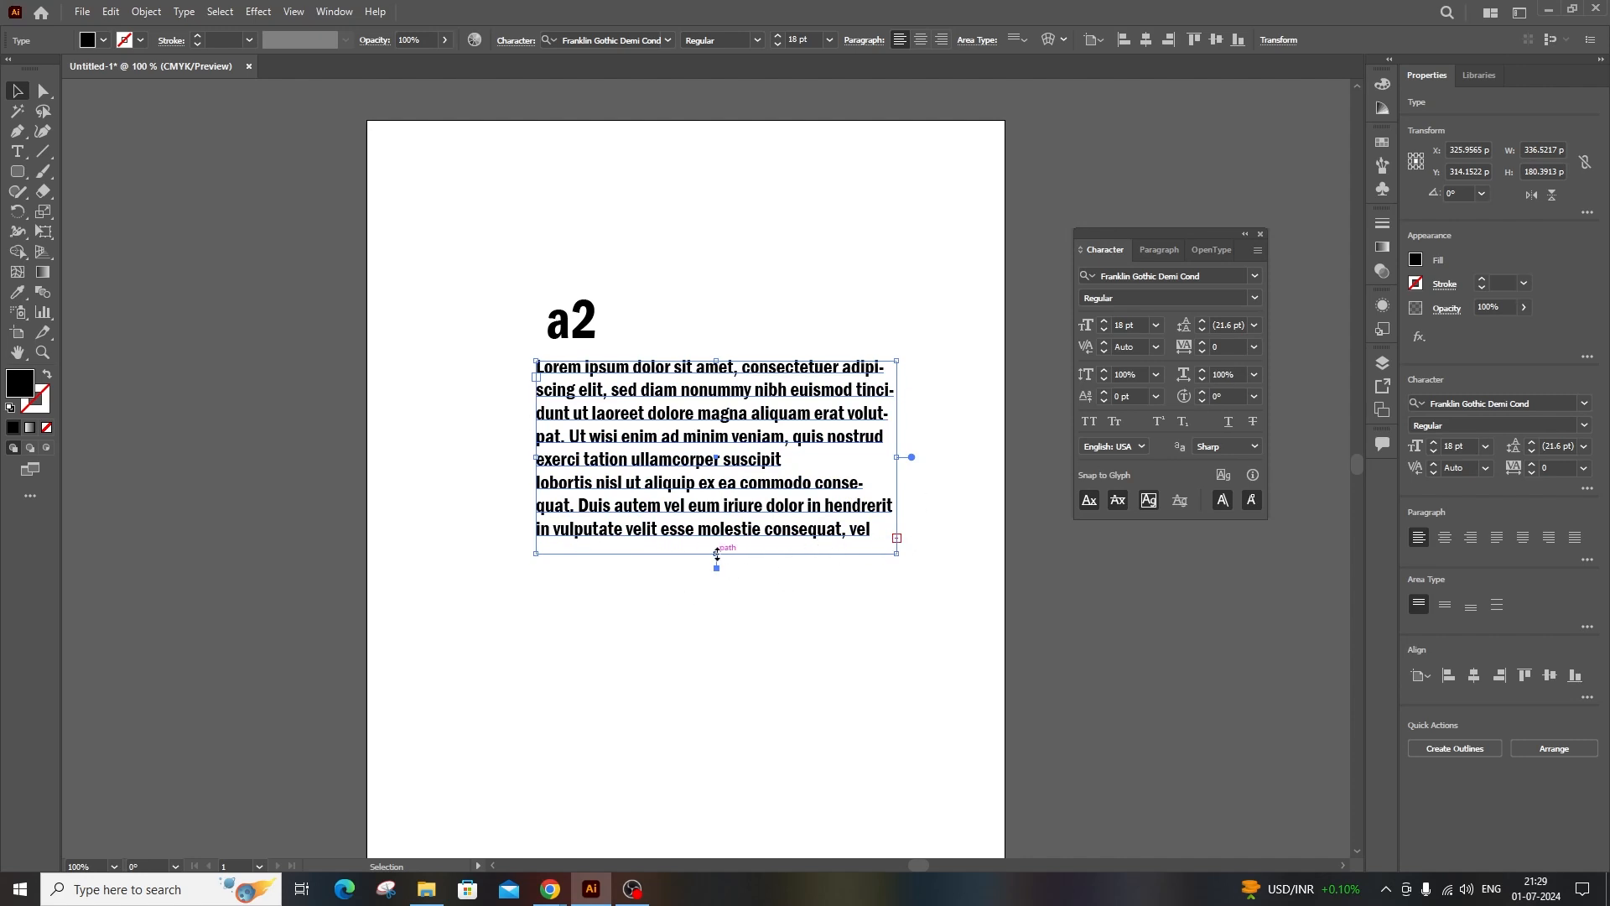
{"action": "left_click_drag", "start_coordinate": [716, 554], "coordinate": [715, 622]}
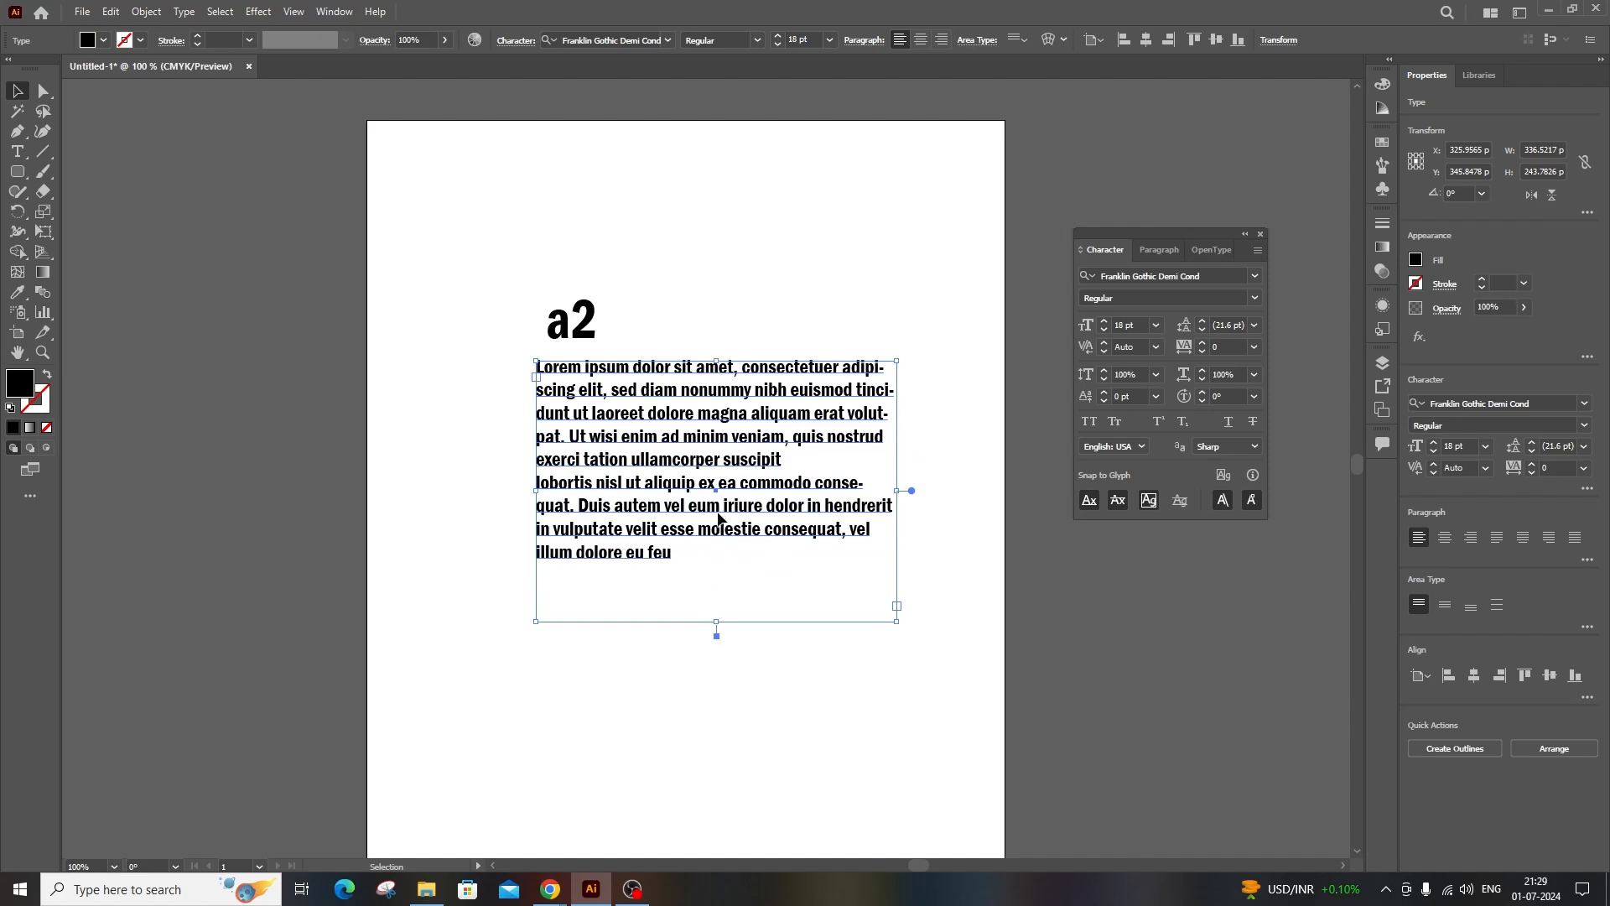
{"action": "left_click_drag", "start_coordinate": [719, 514], "coordinate": [711, 521]}
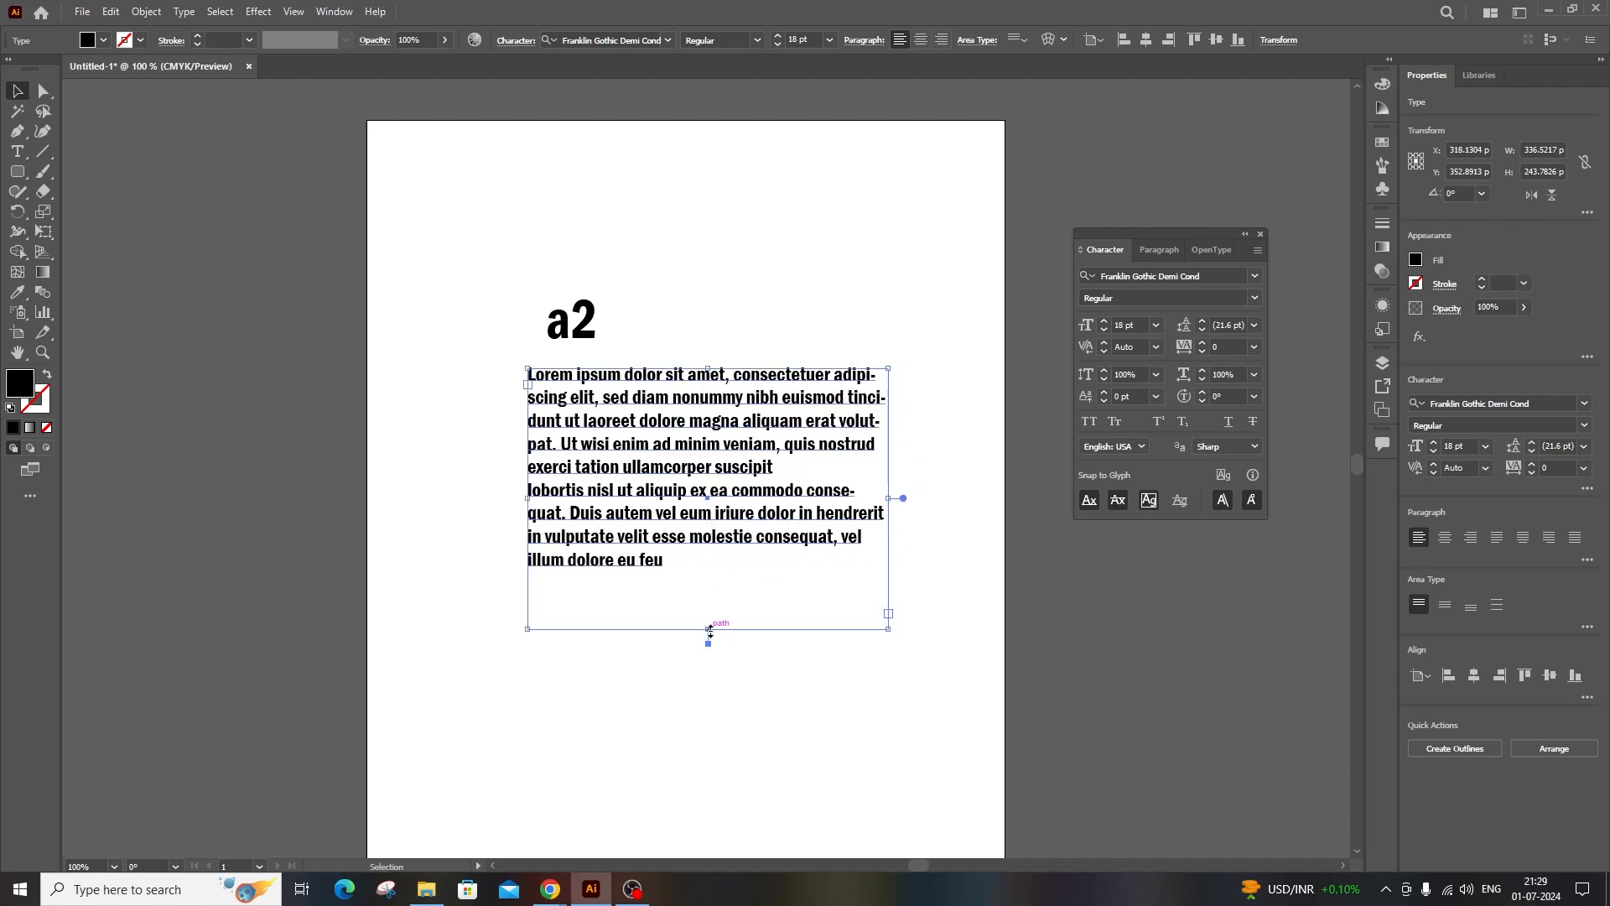
Try shortening the text frame to about 177 px tall and flowing its overflow into a linked frame, and delete that second frame.
{"action": "left_click_drag", "start_coordinate": [711, 629], "coordinate": [723, 558]}
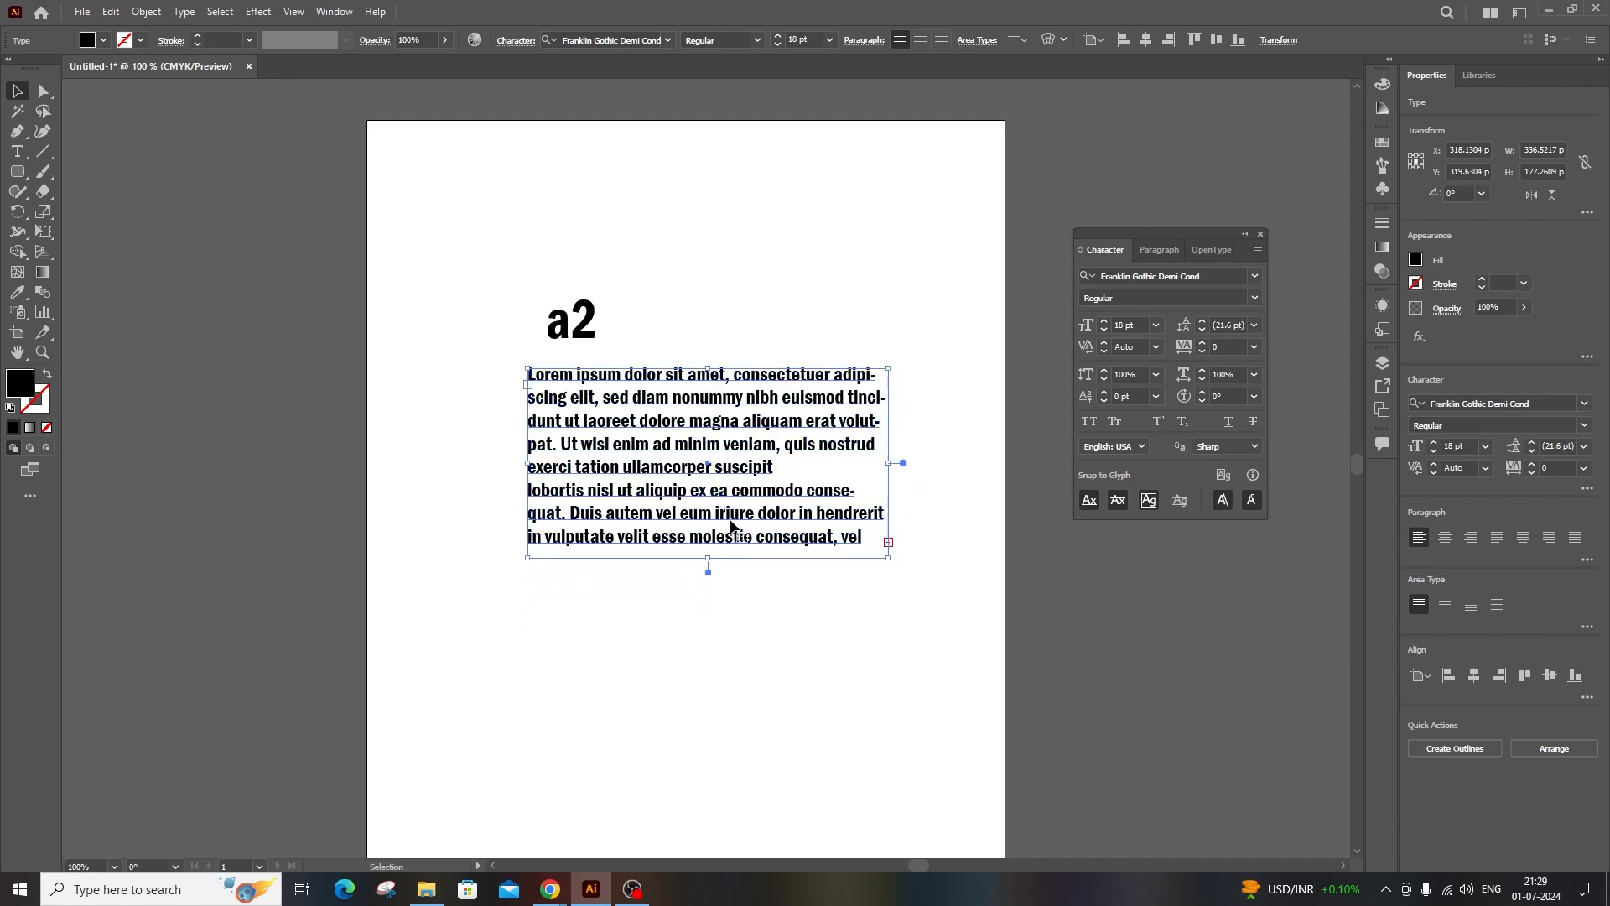
{"action": "left_click", "coordinate": [886, 544]}
{"action": "left_click", "coordinate": [890, 543]}
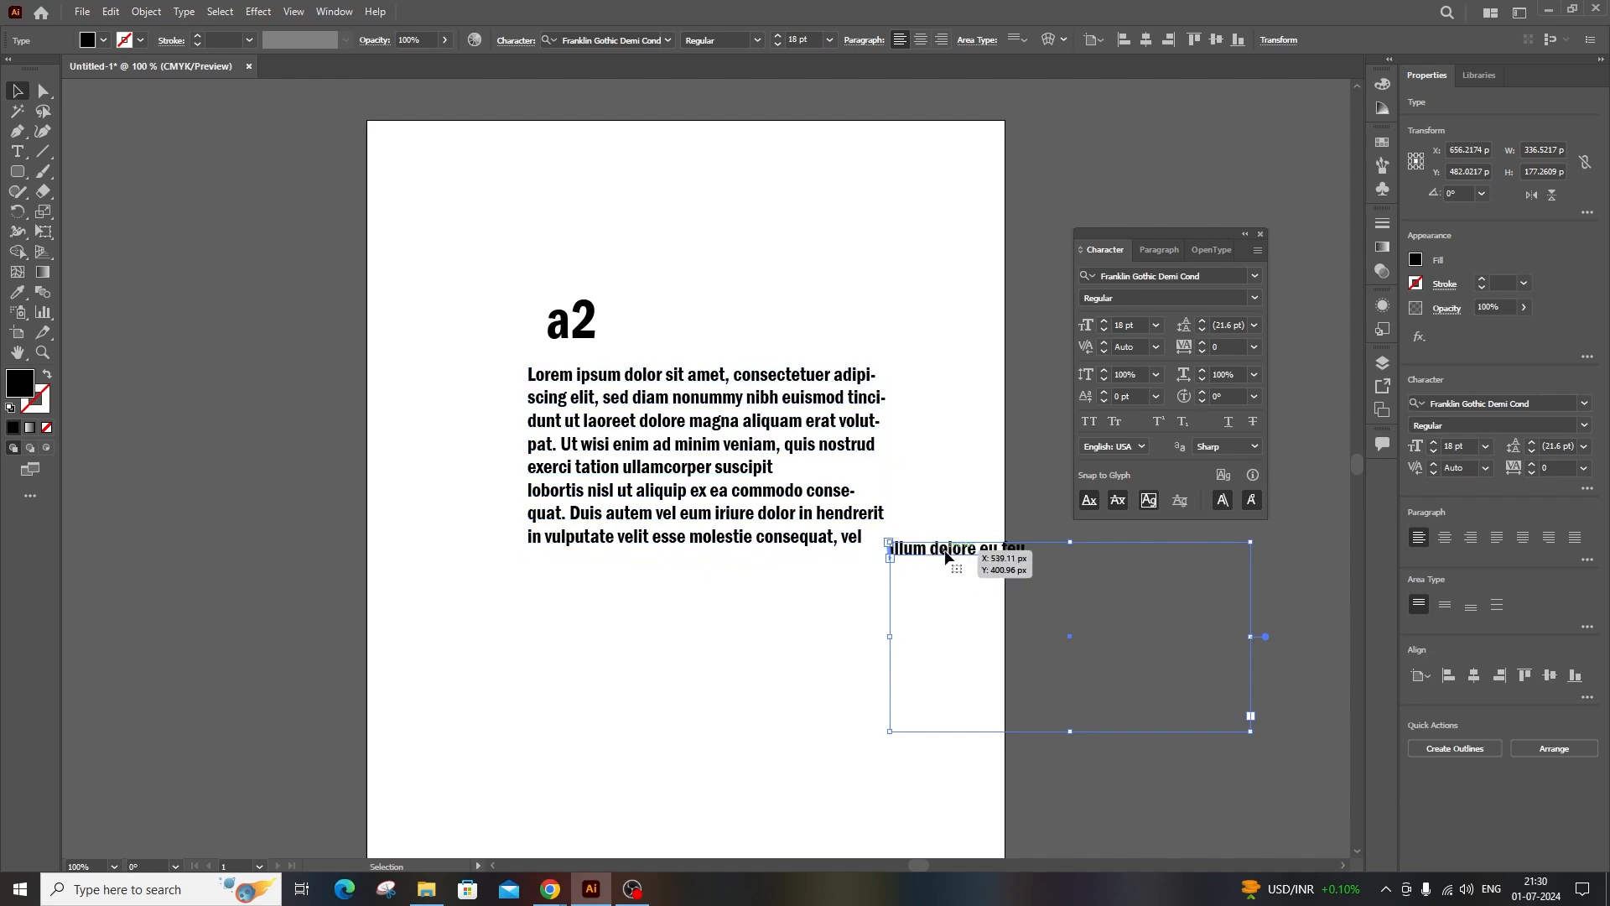
{"action": "left_click_drag", "start_coordinate": [957, 558], "coordinate": [853, 622]}
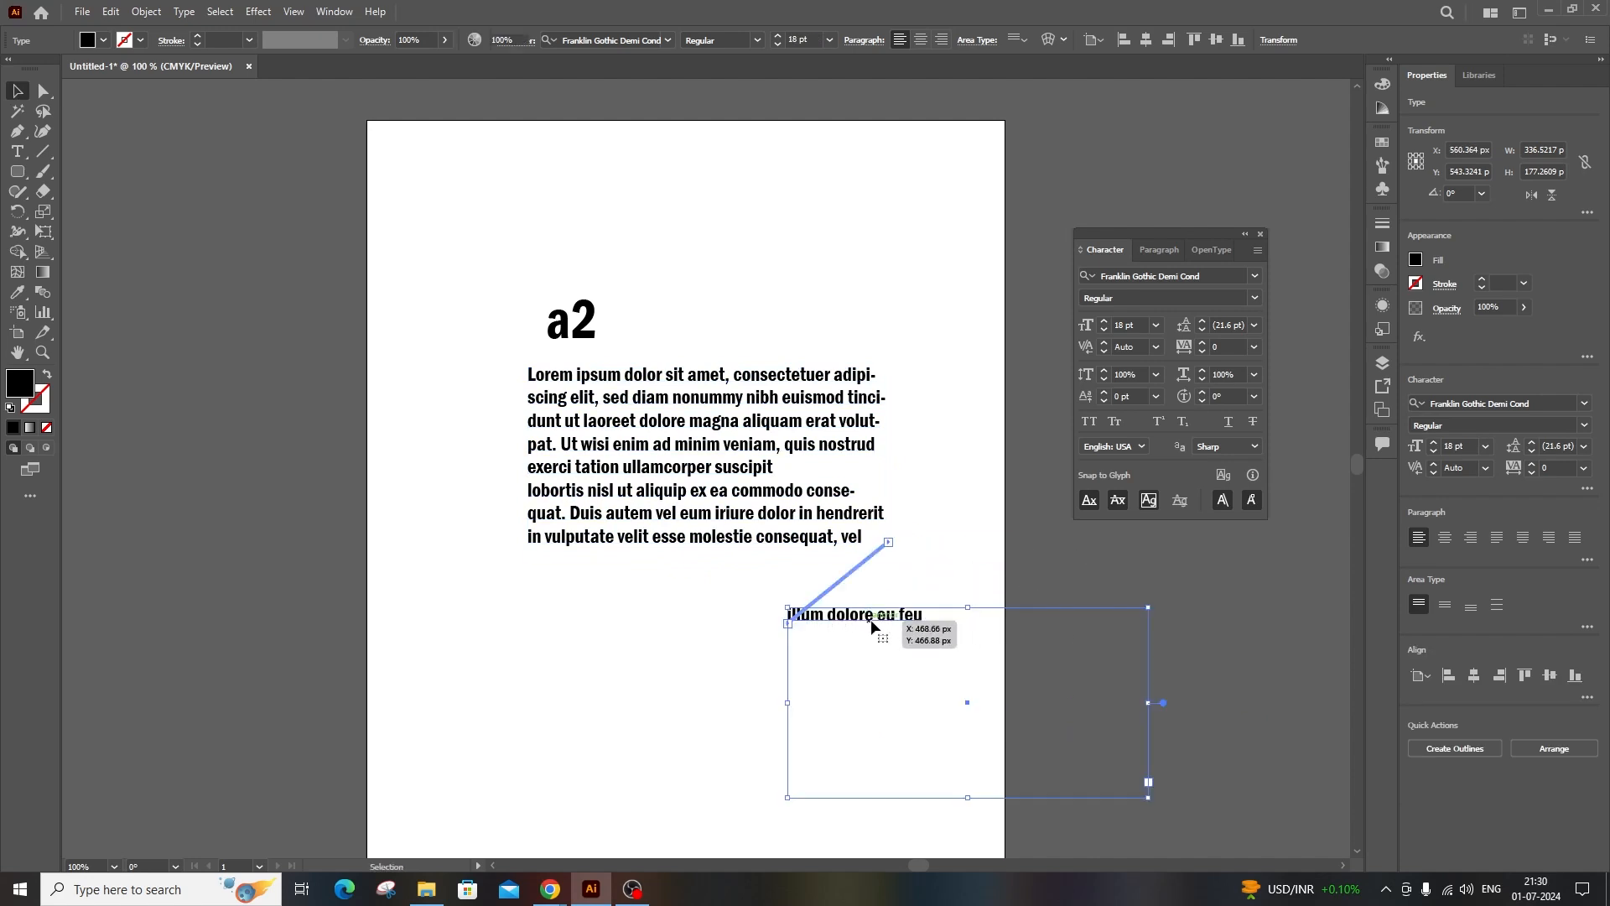
{"action": "key", "text": "Delete"}
Extend the Lorem ipsum text frame downward to about 241 px tall so all its text fits.
{"action": "left_click", "coordinate": [754, 537]}
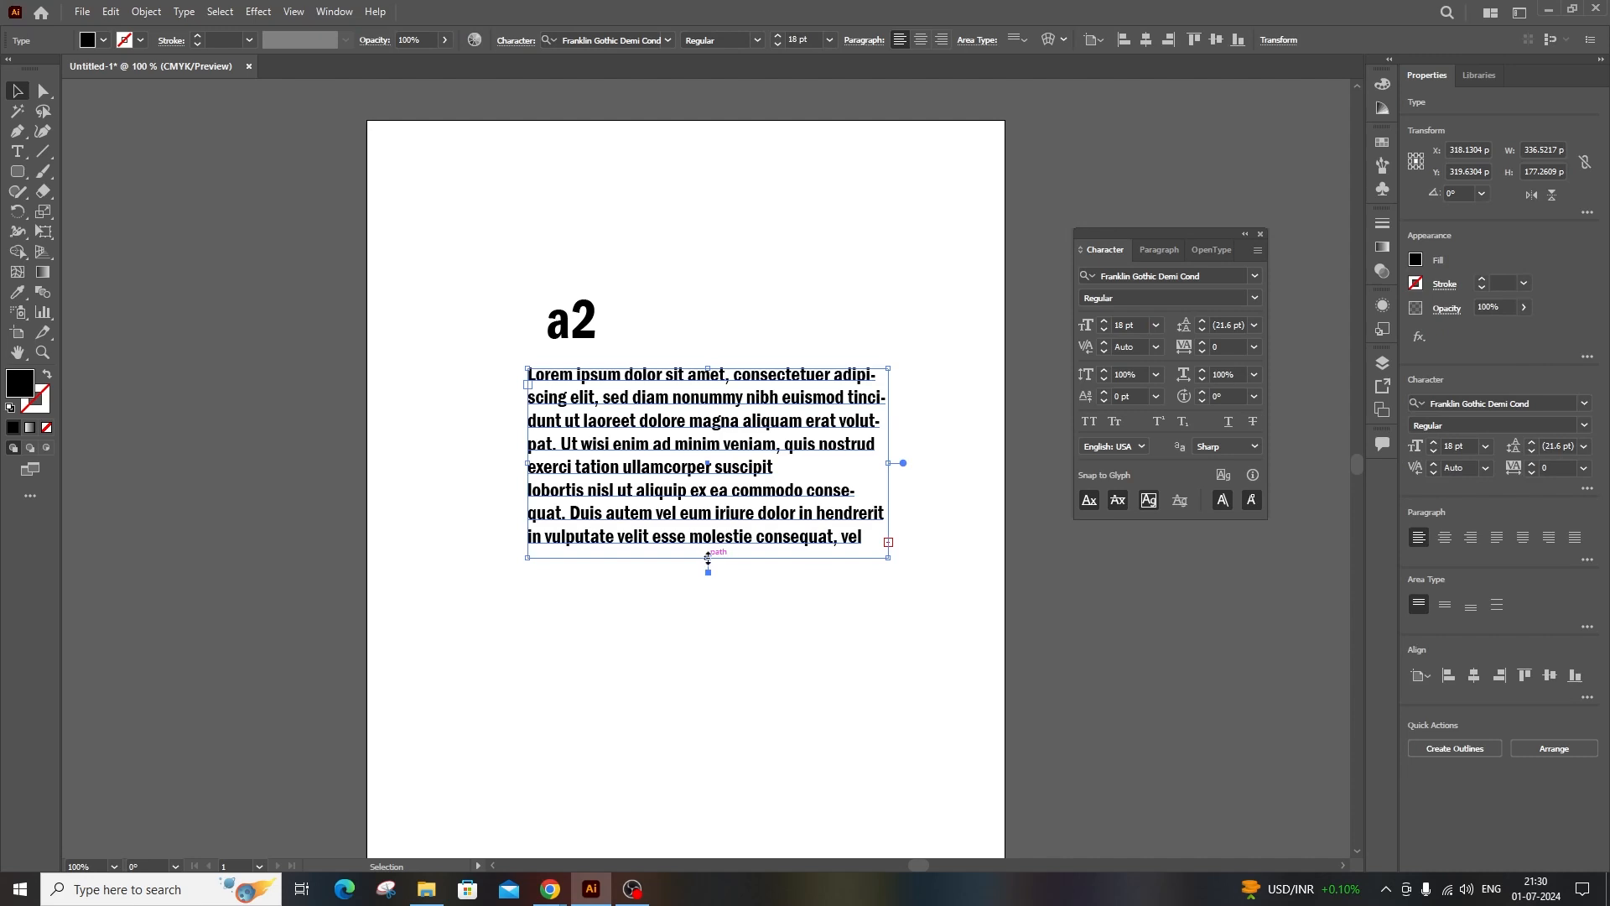
{"action": "left_click_drag", "start_coordinate": [708, 549], "coordinate": [706, 628]}
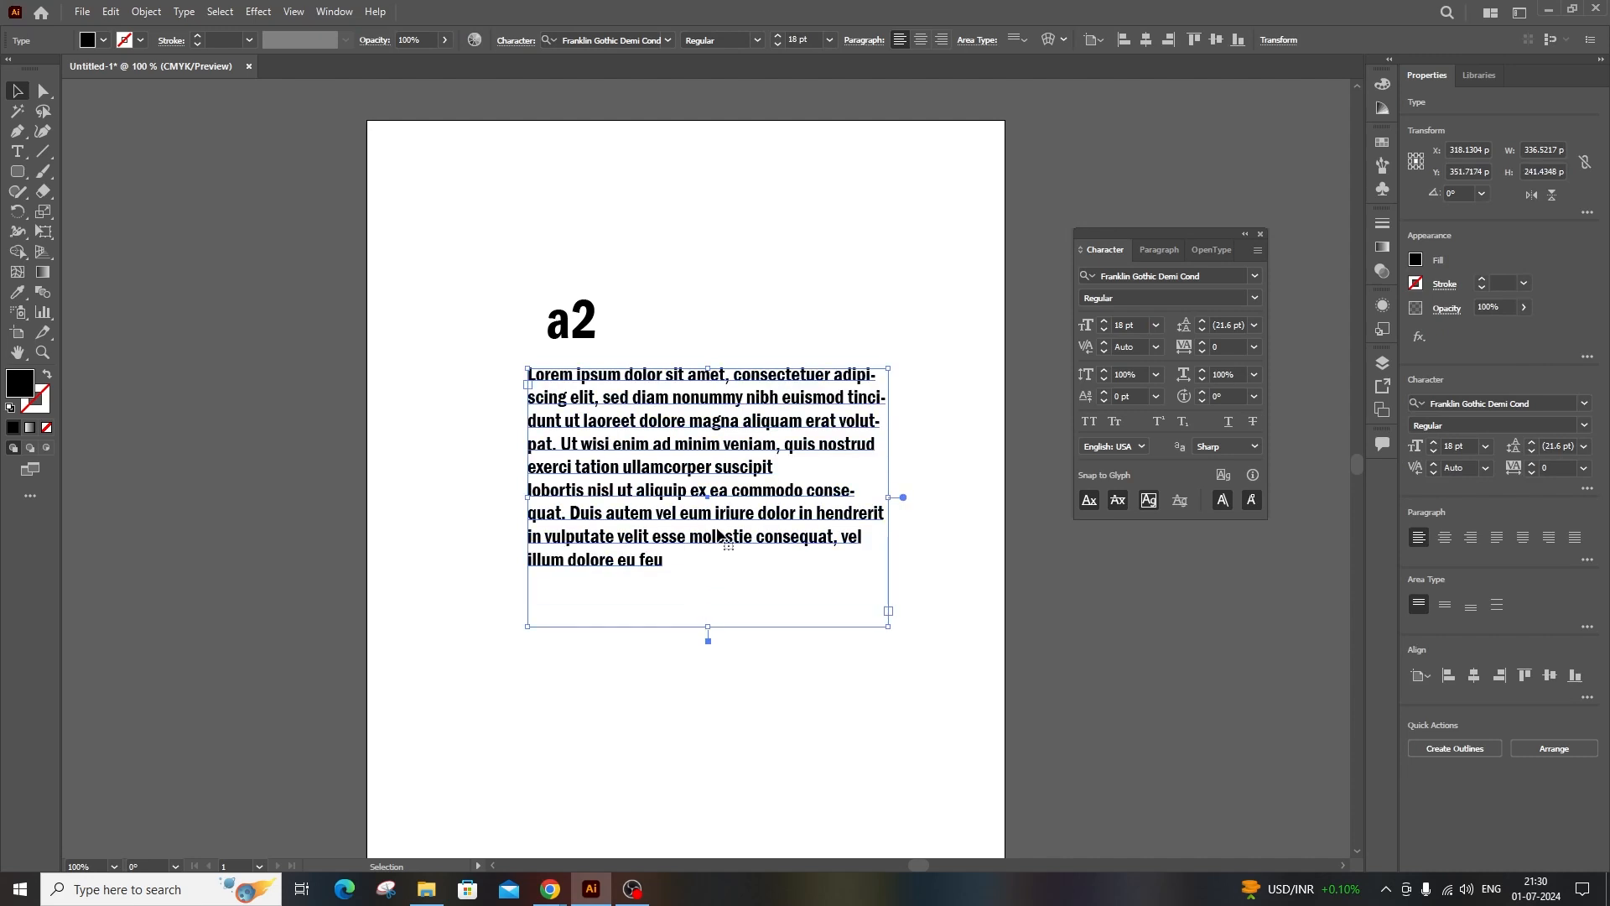
Set the left indent of the second paragraph, starting with "lobortis", to 30 pt.
{"action": "left_click", "coordinate": [1159, 249]}
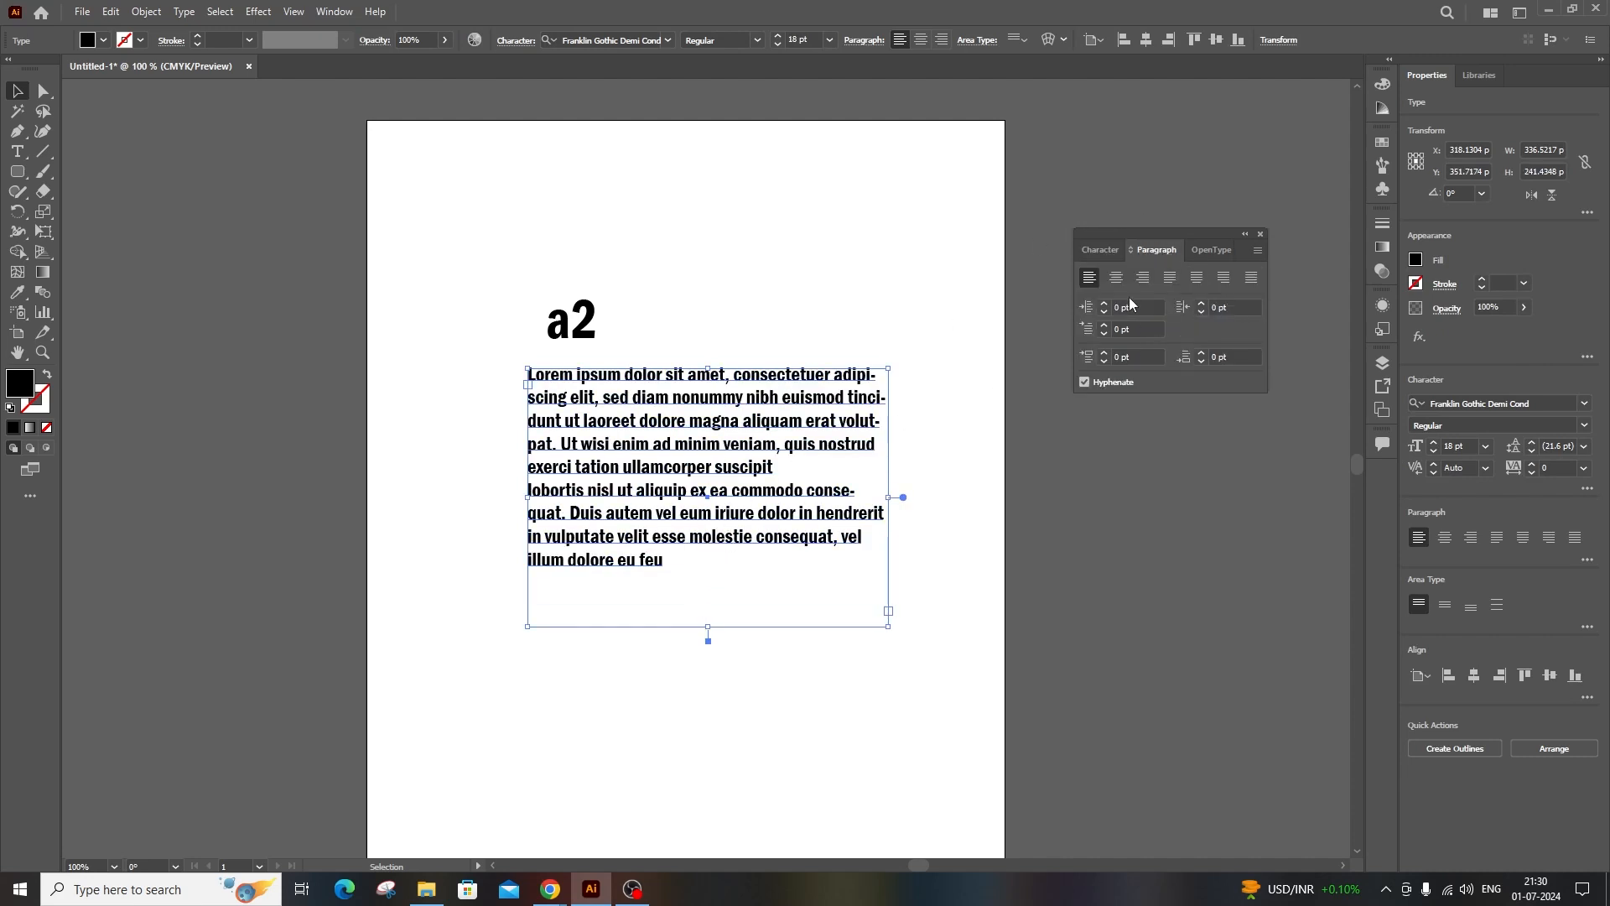
{"action": "double_click", "coordinate": [625, 490]}
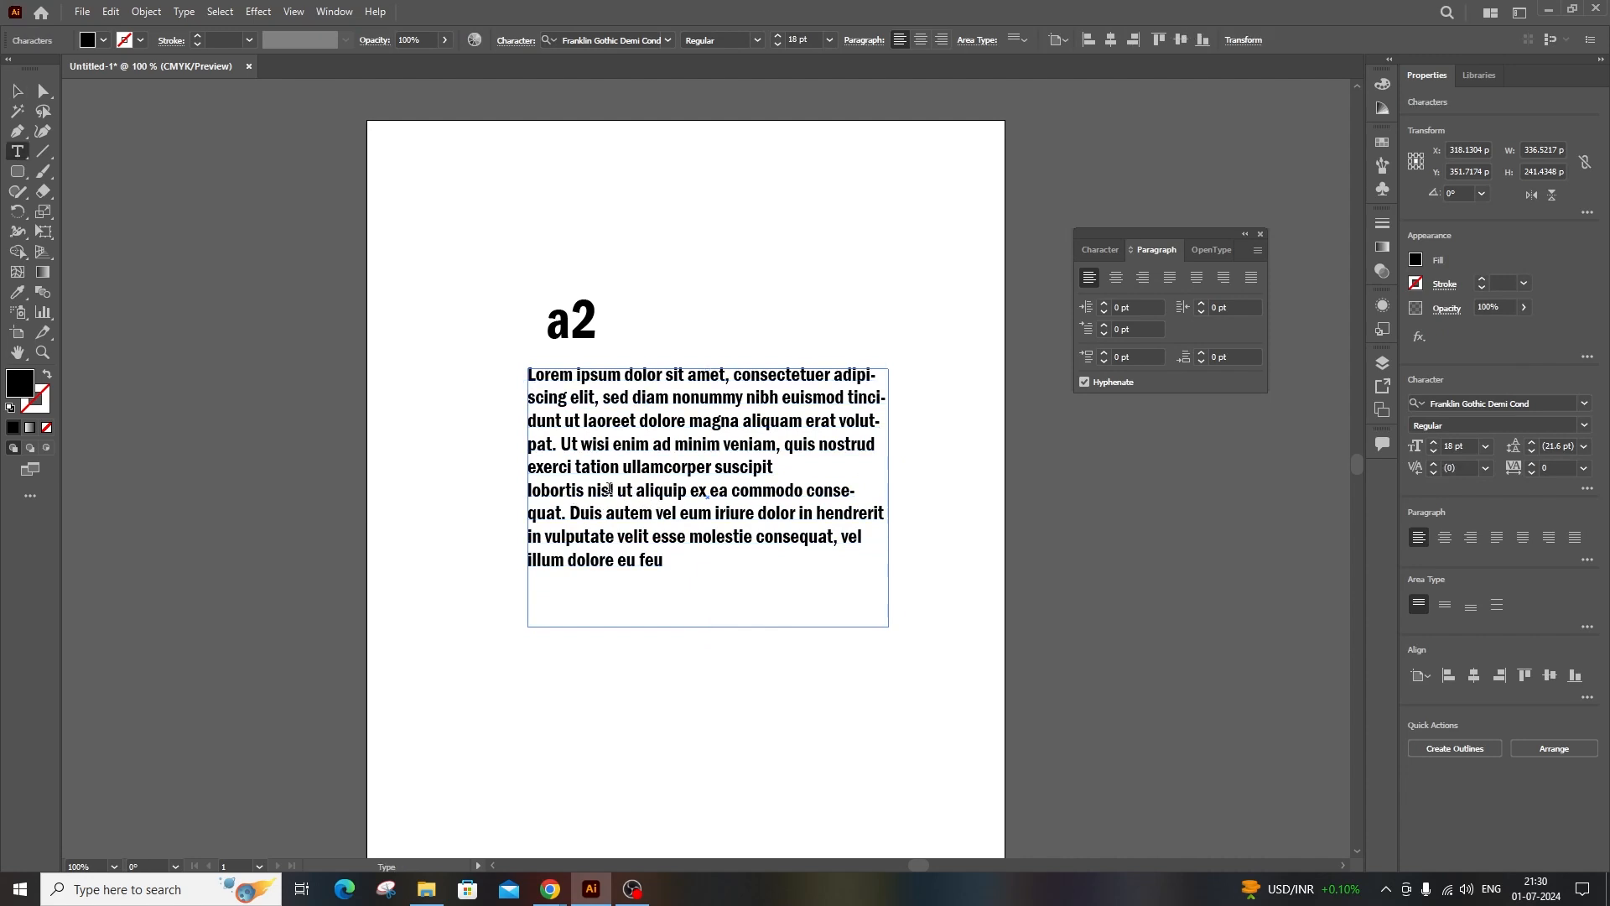
{"action": "triple_click", "coordinate": [623, 491]}
{"action": "left_click", "coordinate": [601, 491]}
{"action": "left_click", "coordinate": [1128, 307]}
{"action": "type", "text": "3"}
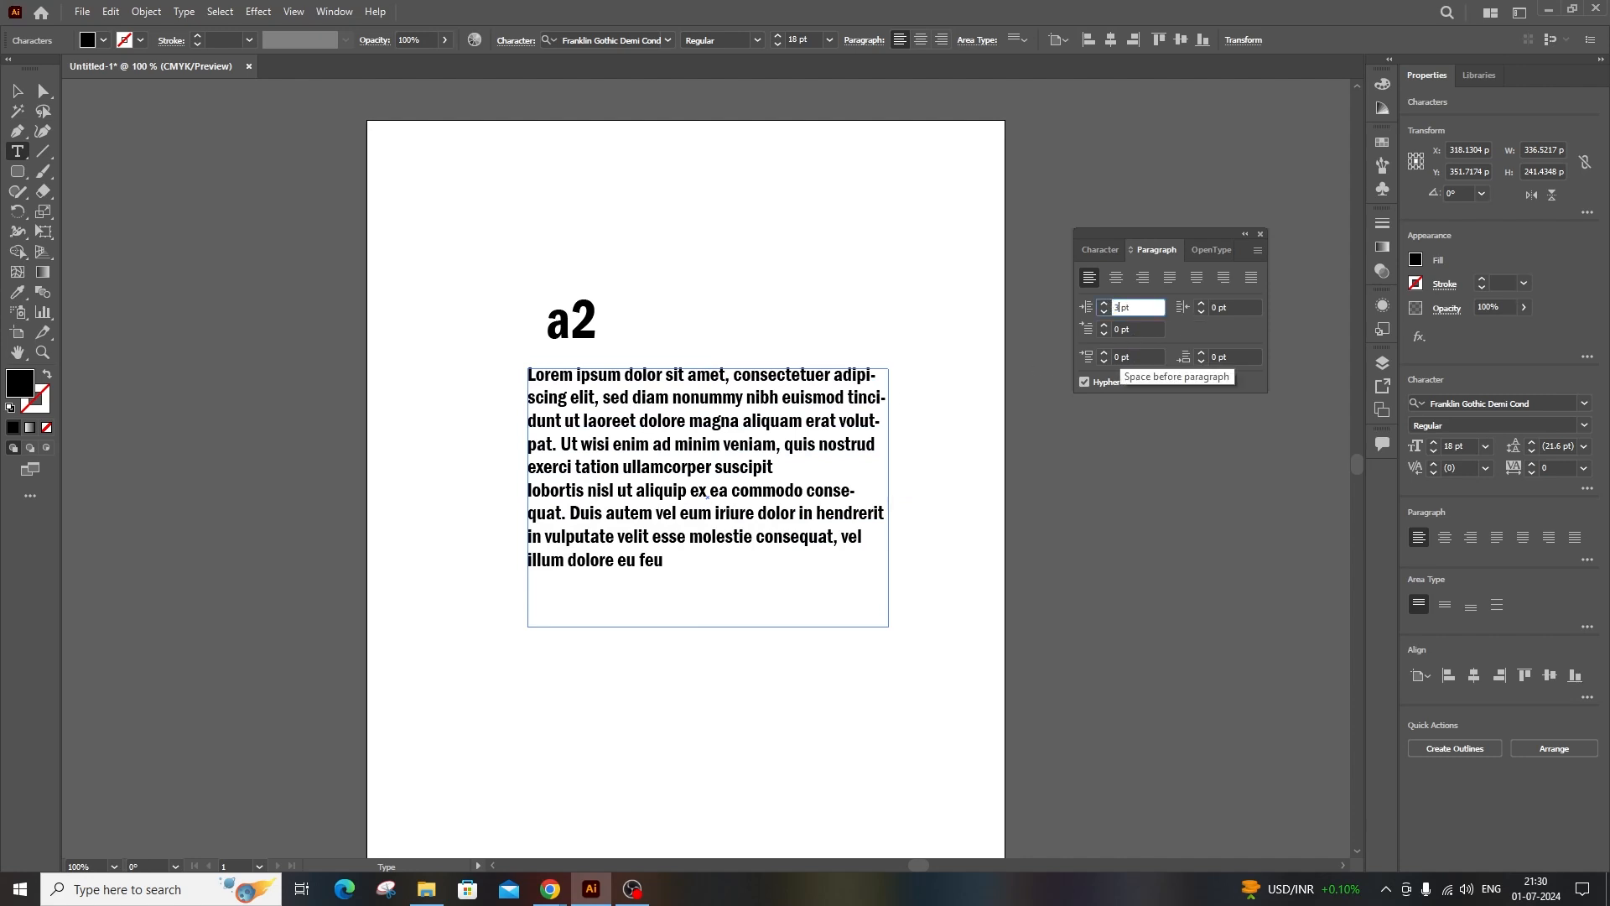
{"action": "type", "text": "0"}
{"action": "key", "text": "Return"}
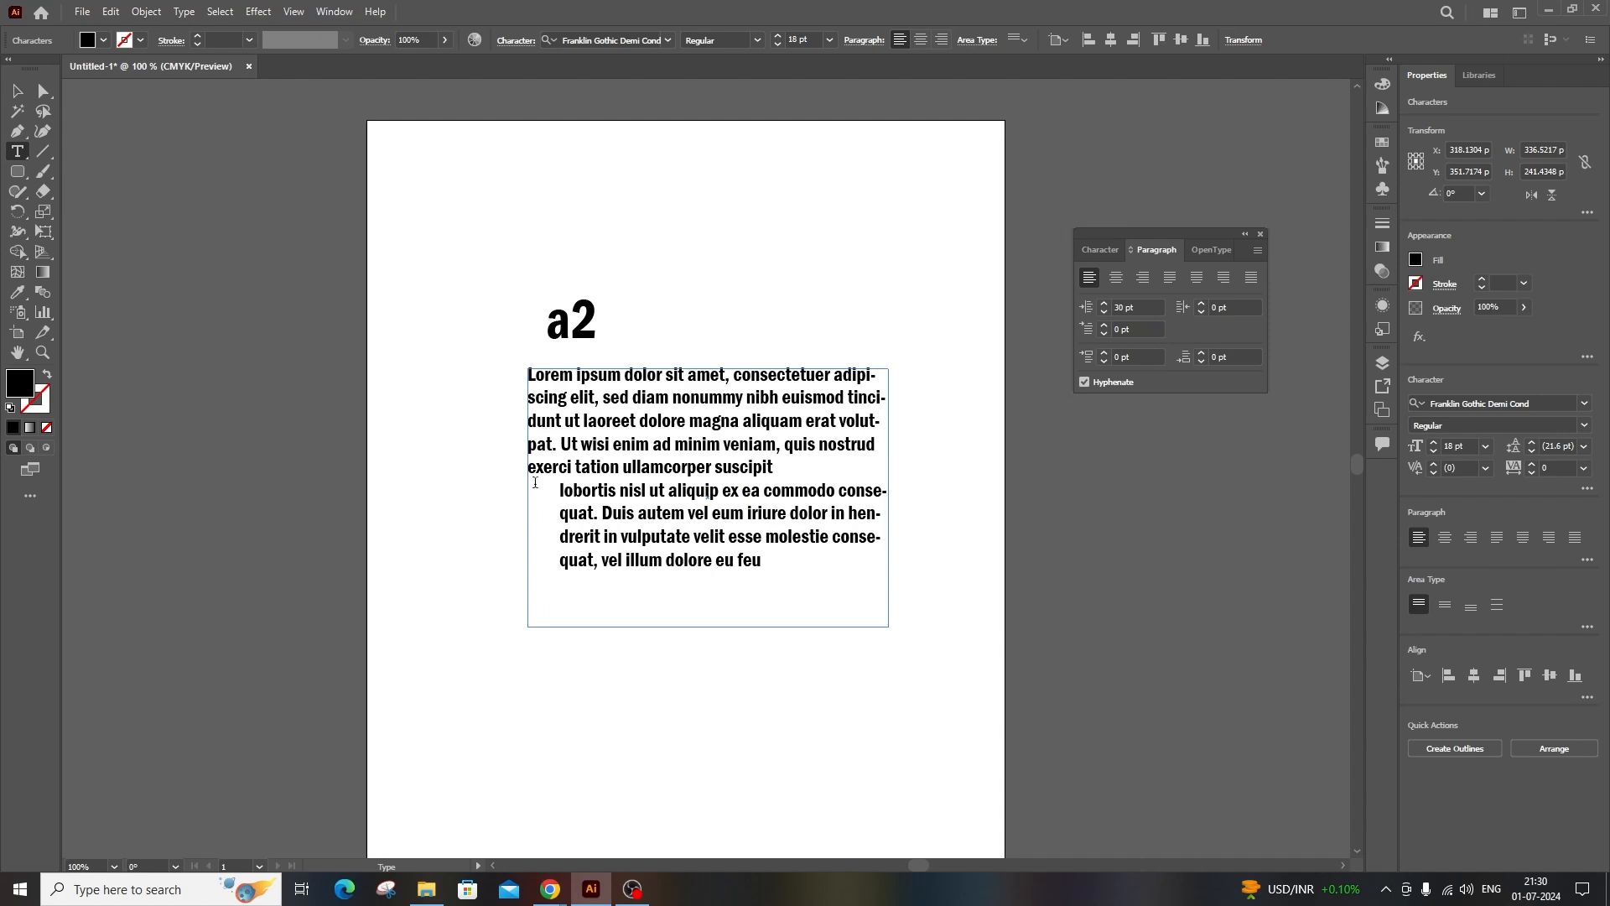
Try a 30 pt right indent on the second paragraph and undo both the right and left indents.
{"action": "left_click_drag", "start_coordinate": [553, 501], "coordinate": [559, 513]}
{"action": "left_click", "coordinate": [624, 512]}
{"action": "left_click", "coordinate": [1213, 308]}
{"action": "key", "text": "Return"}
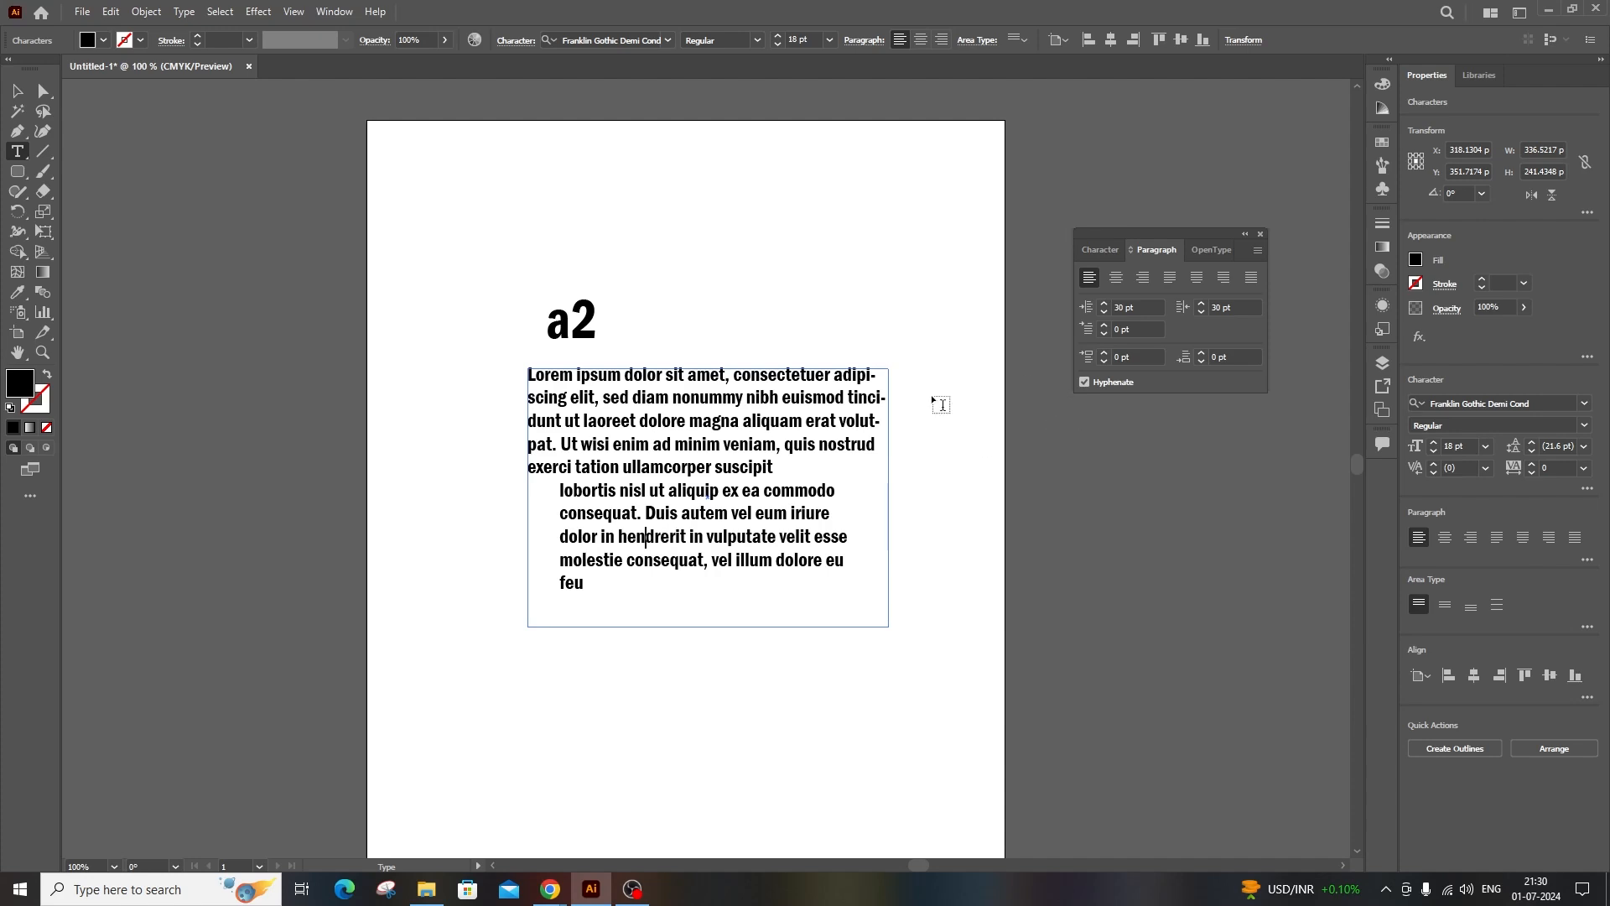
{"action": "key", "text": "ctrl+z"}
{"action": "key", "text": "ctrl+z"}
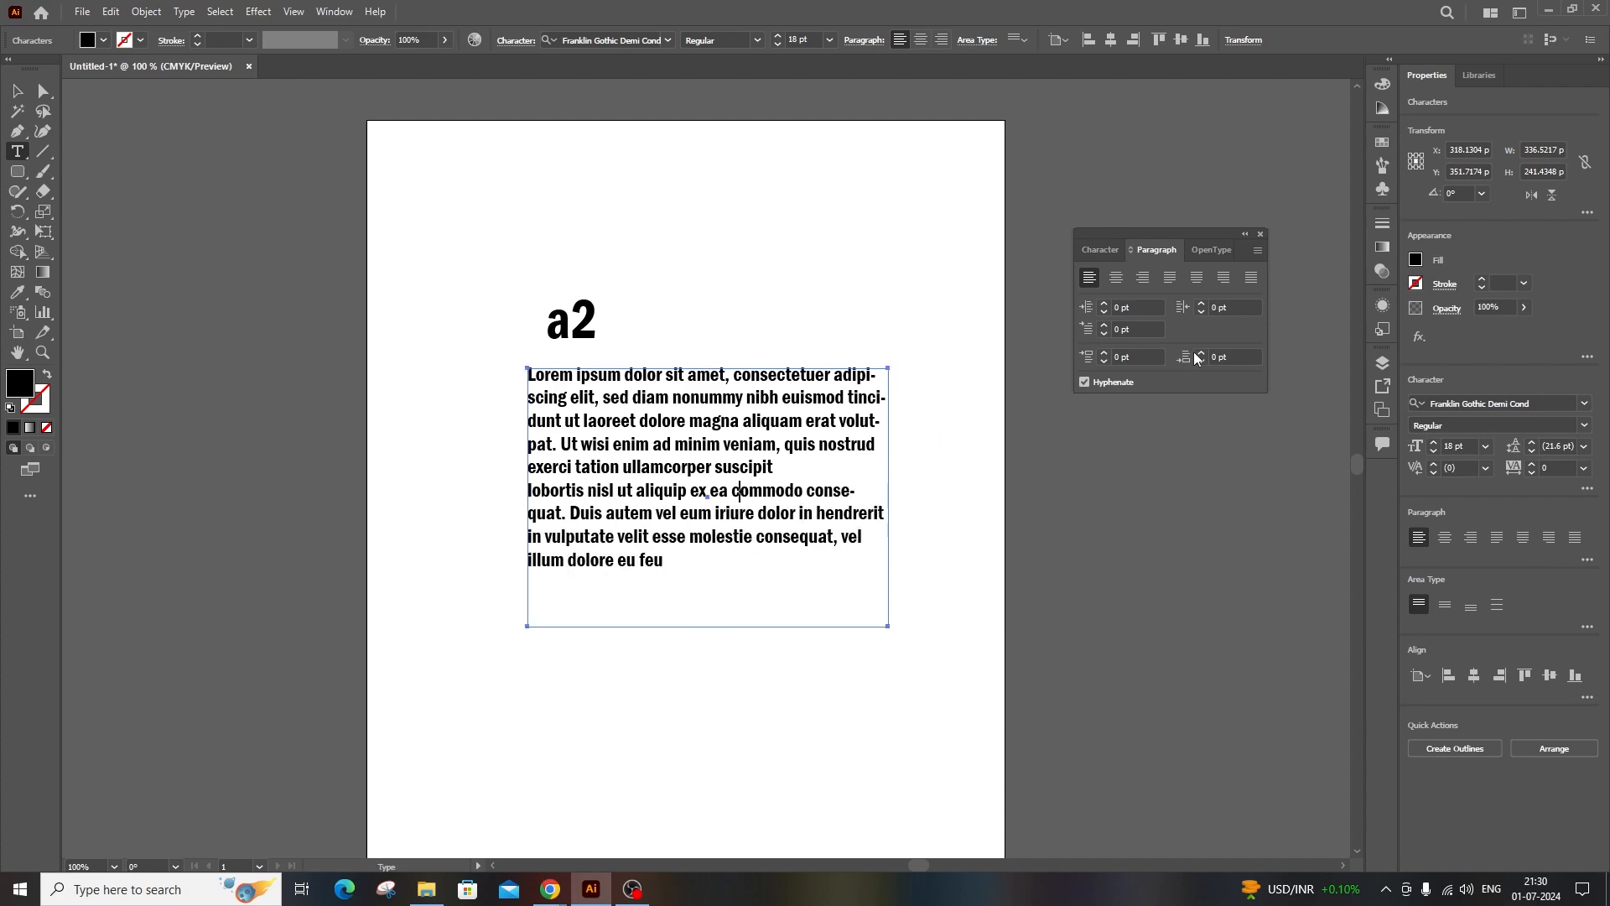
Try a 30 pt first-line indent on the second paragraph, starting with "lobortis", and undo it.
{"action": "left_click", "coordinate": [1102, 330]}
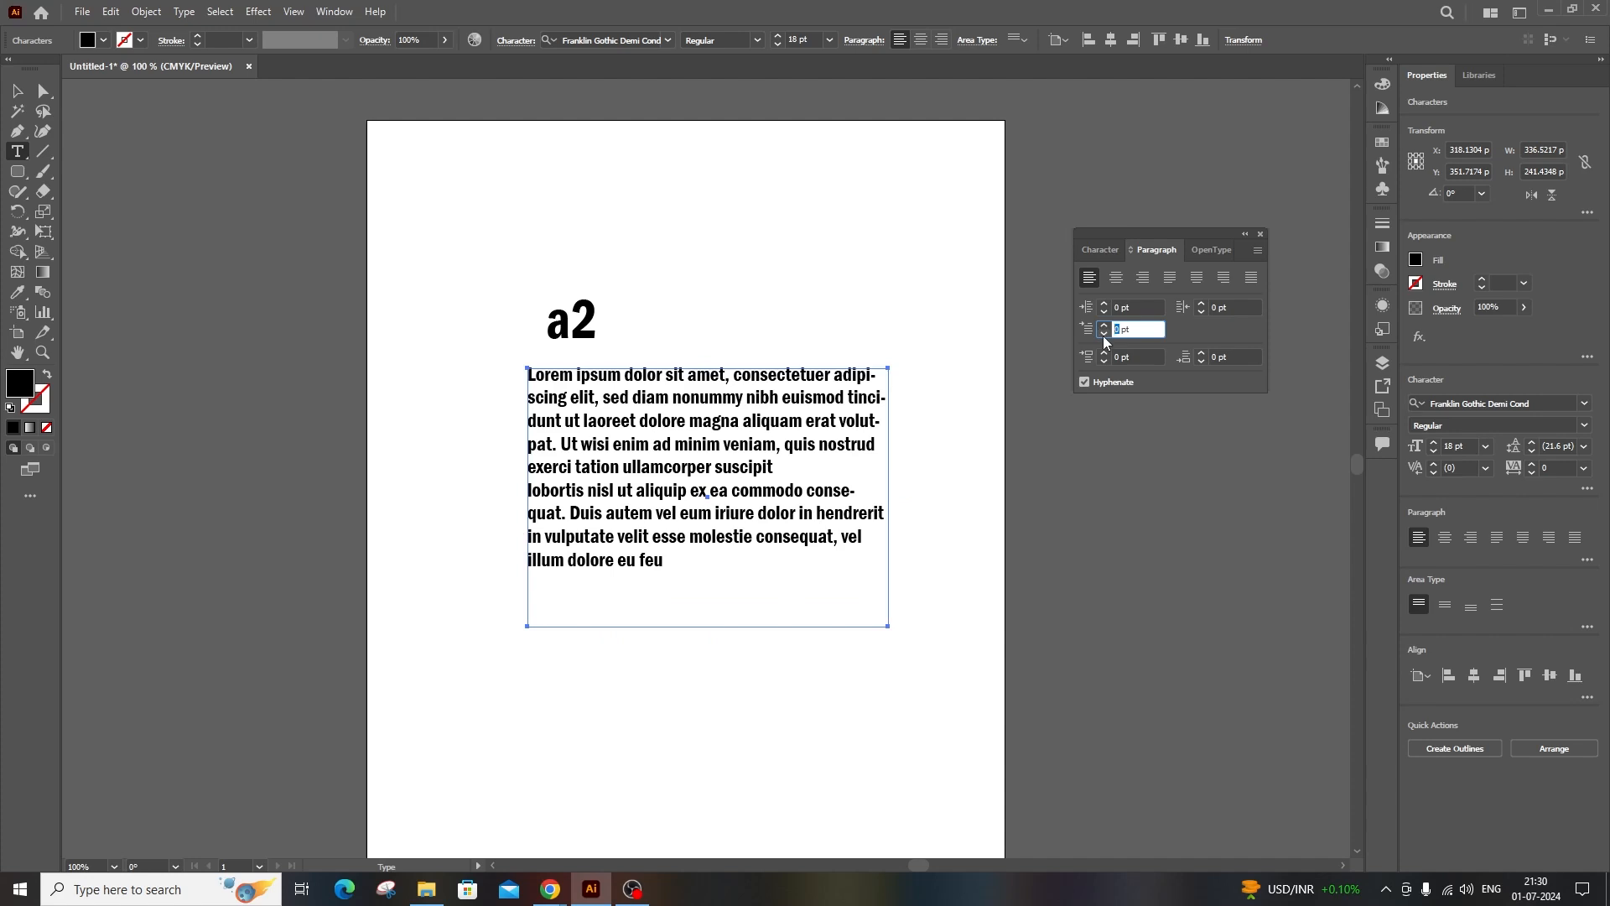
{"action": "type", "text": "30"}
{"action": "key", "text": "Return"}
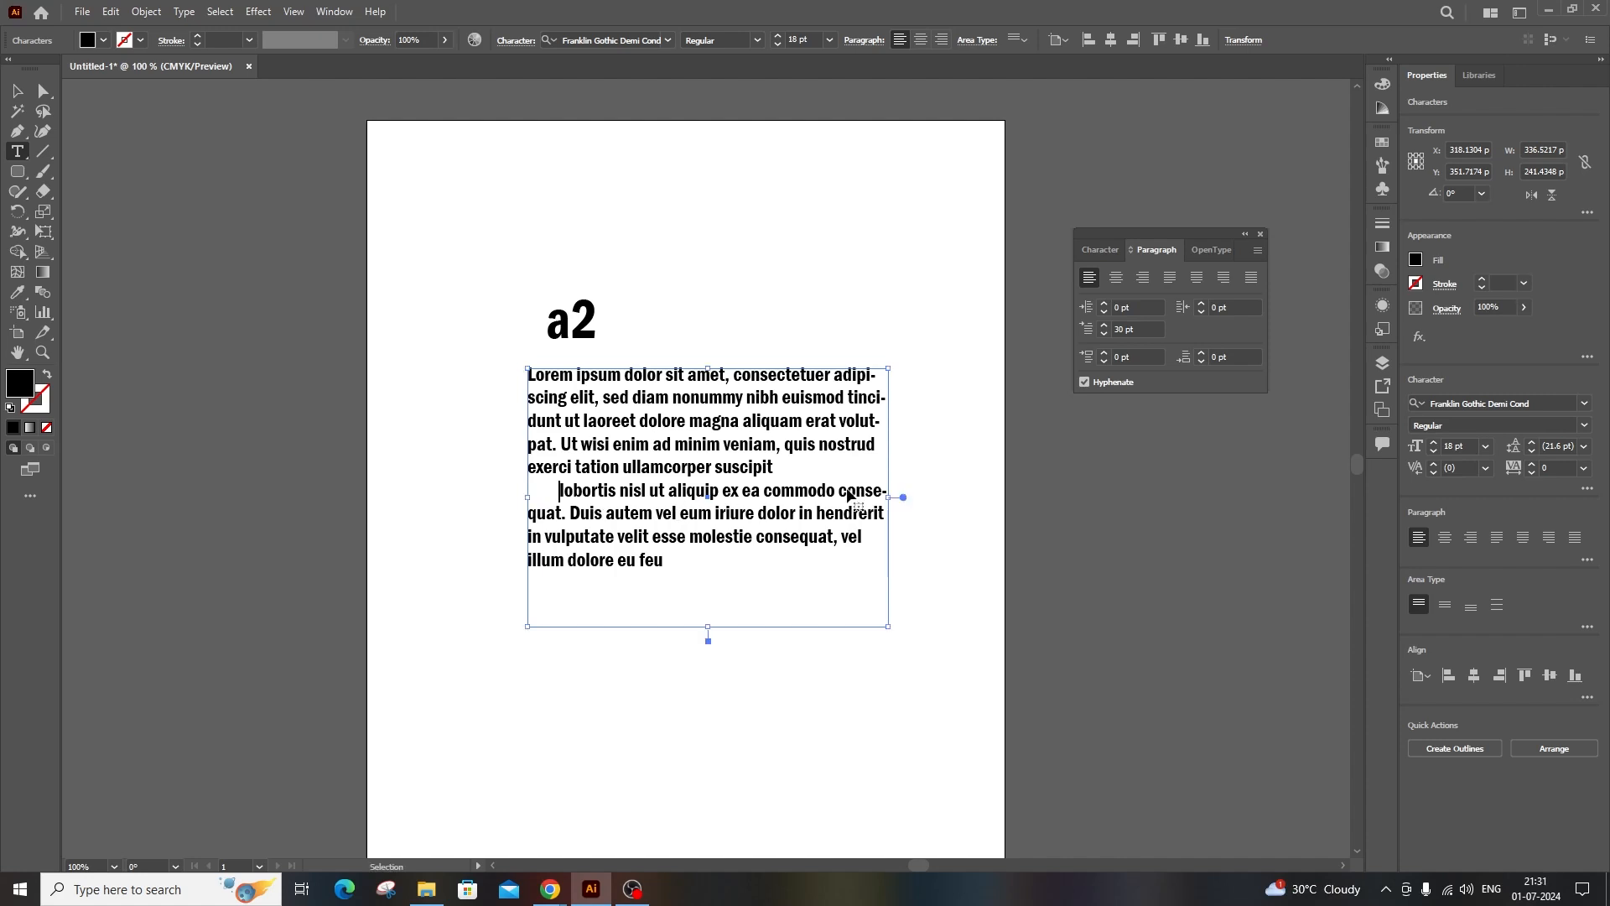
{"action": "key", "text": "ctrl+z"}
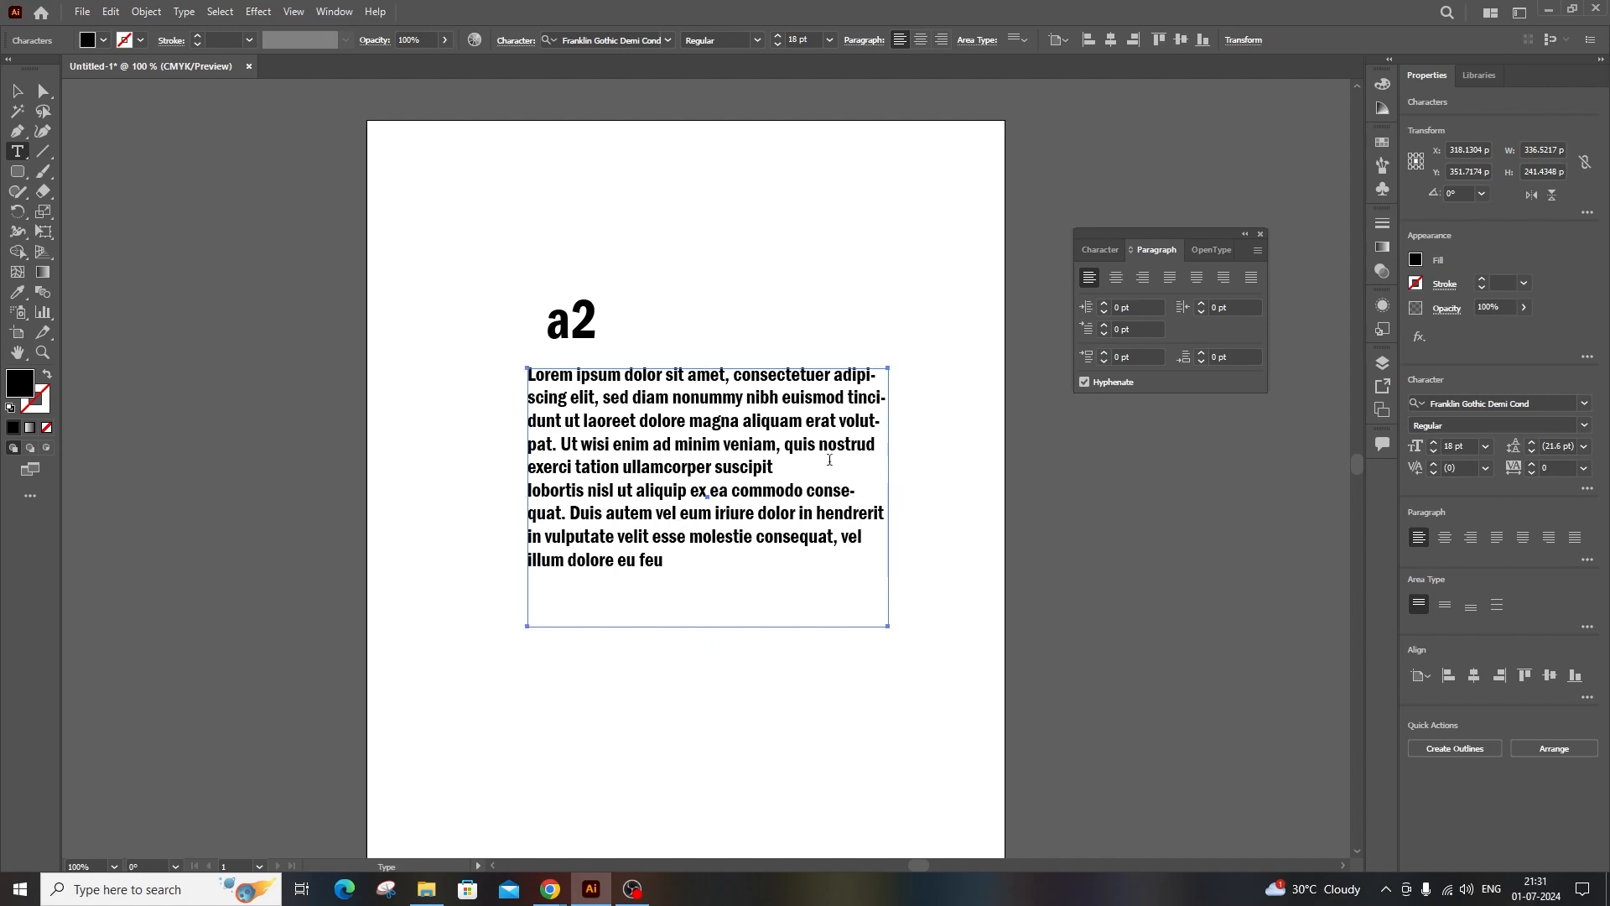
Set the space before the second paragraph, starting with "lobortis", to 30 pt.
{"action": "double_click", "coordinate": [1119, 356]}
{"action": "type", "text": "30"}
{"action": "key", "text": "Return"}
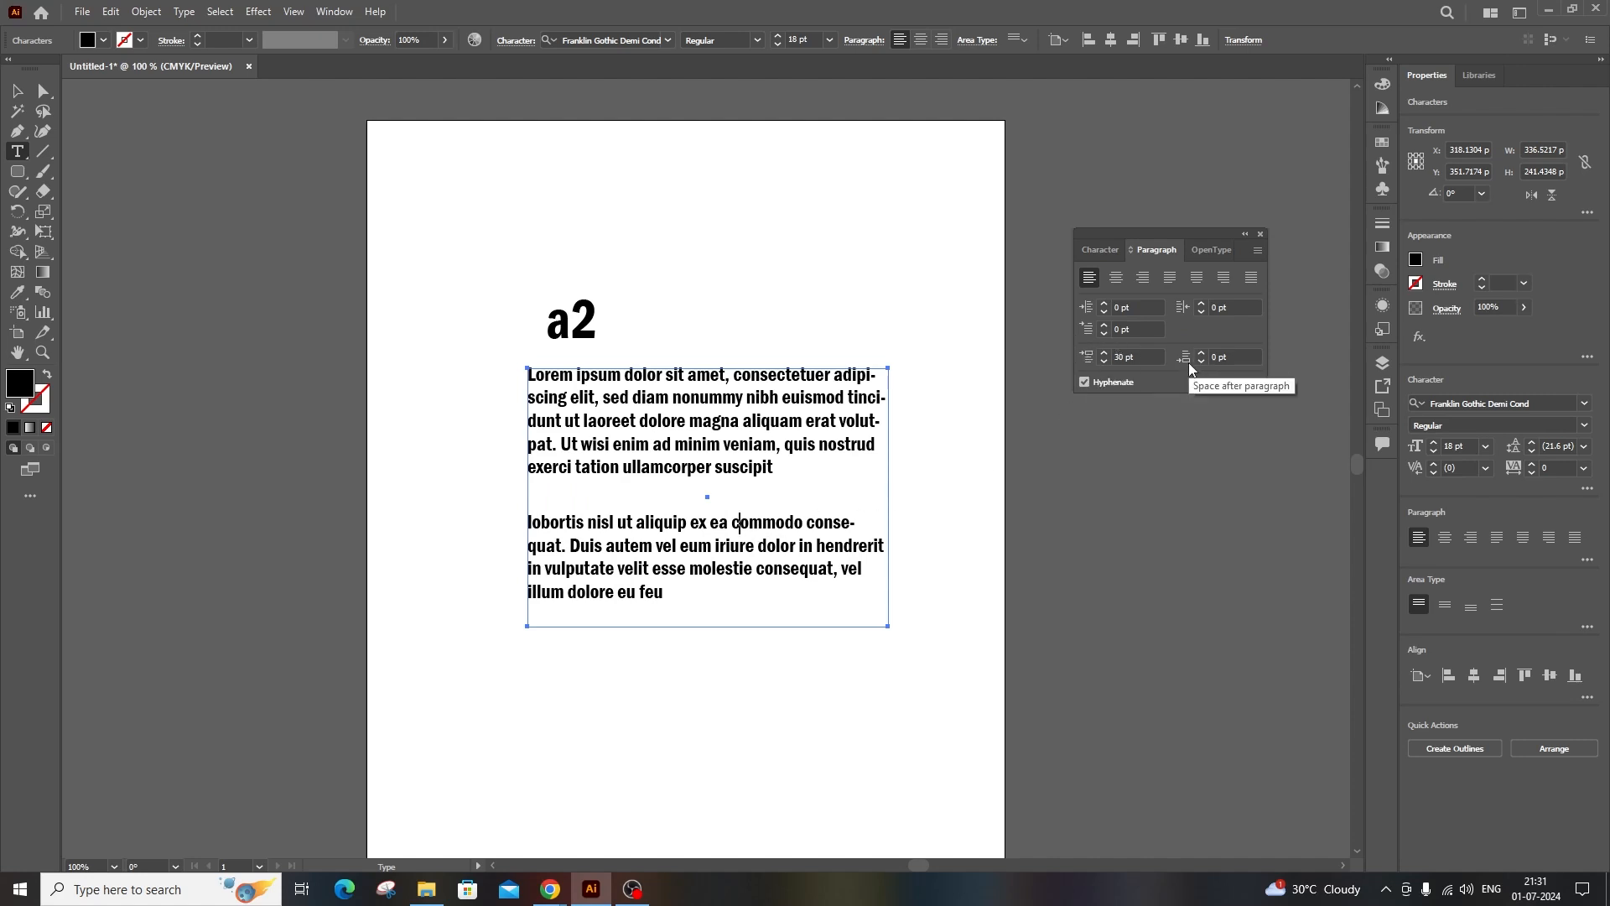
Split the second paragraph after "iriure" so that "dolor in hendrerit" starts a new paragraph.
{"action": "left_click", "coordinate": [708, 541]}
{"action": "left_click", "coordinate": [757, 547]}
{"action": "key", "text": "Return"}
{"action": "type", "text": "\\"}
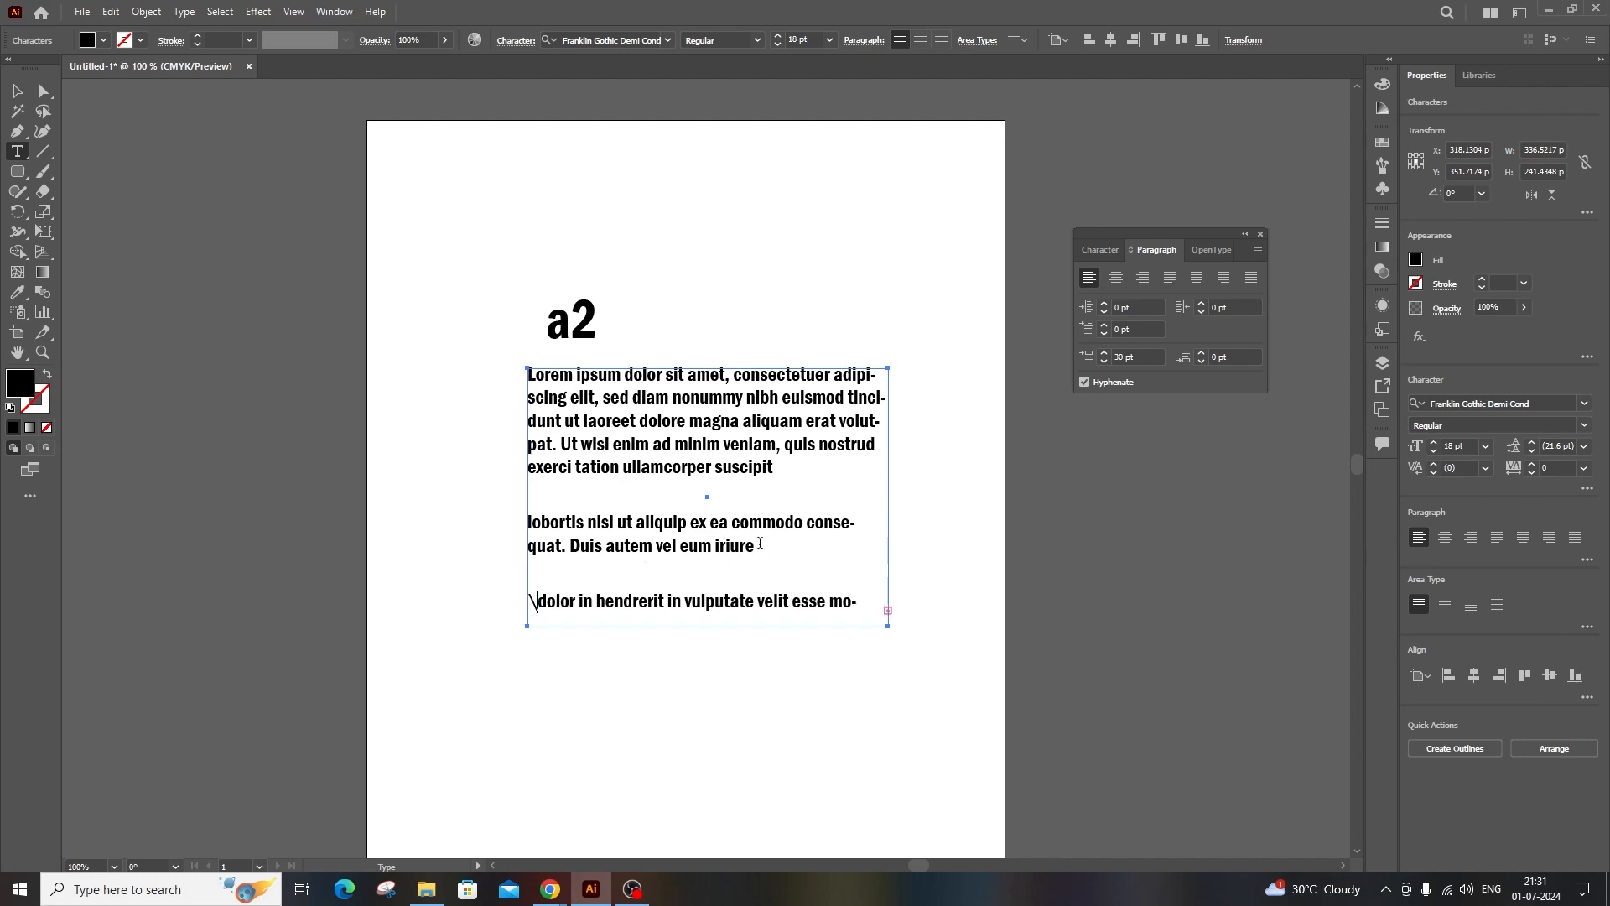
{"action": "key", "text": "BackSpace"}
{"action": "key", "text": "BackSpace"}
{"action": "key", "text": "Return"}
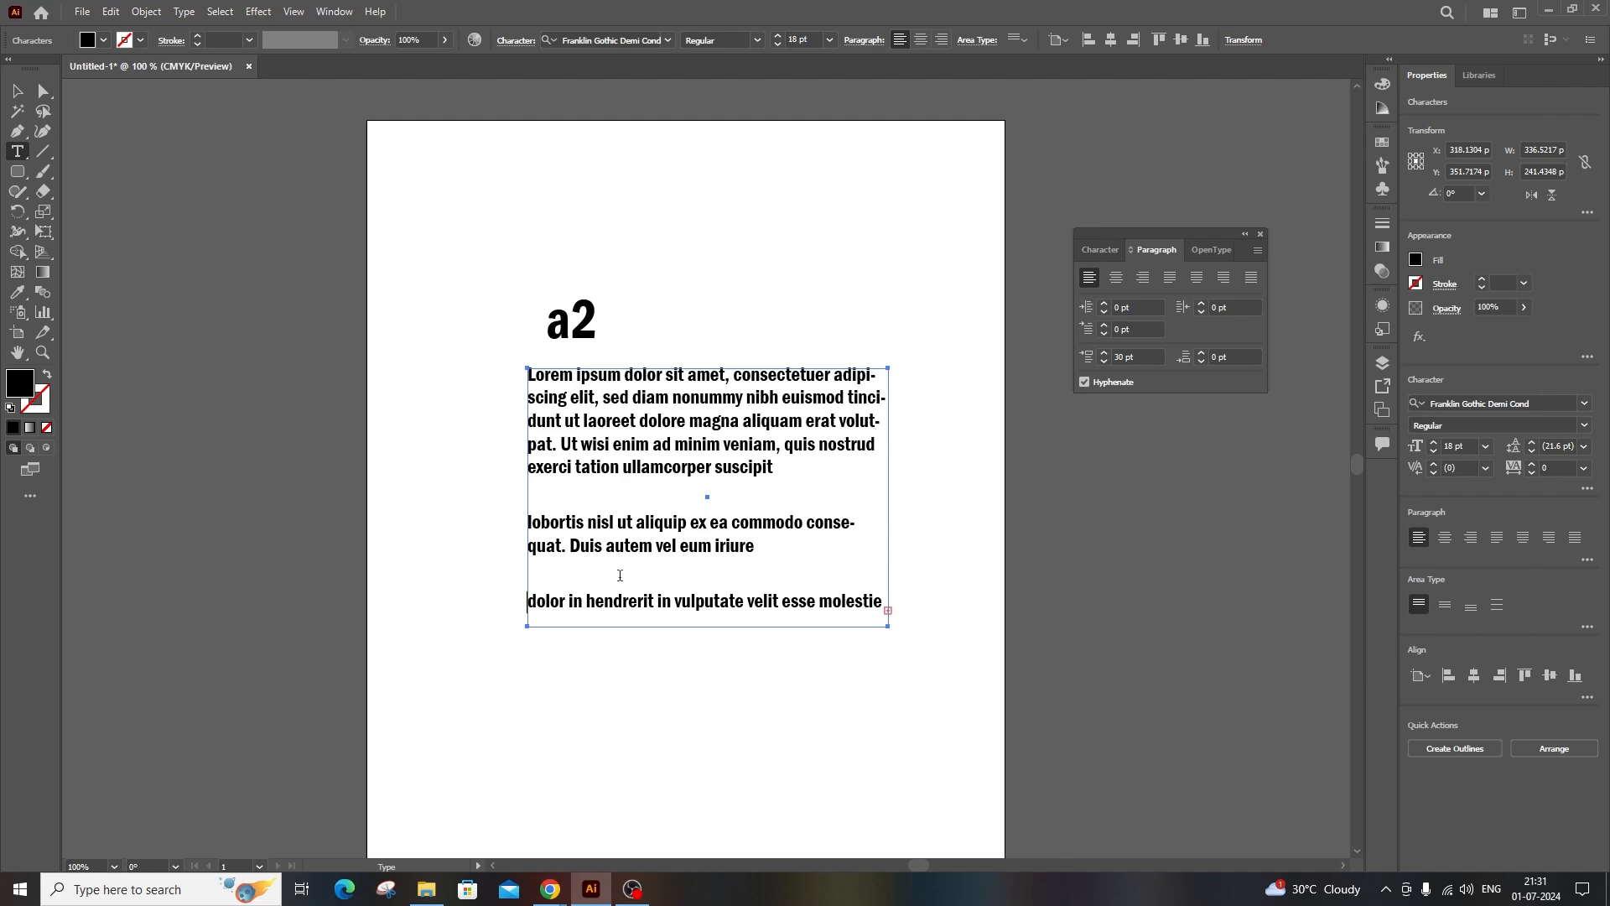
{"action": "scroll", "coordinate": [635, 564], "scroll_direction": "down", "scroll_amount": 2}
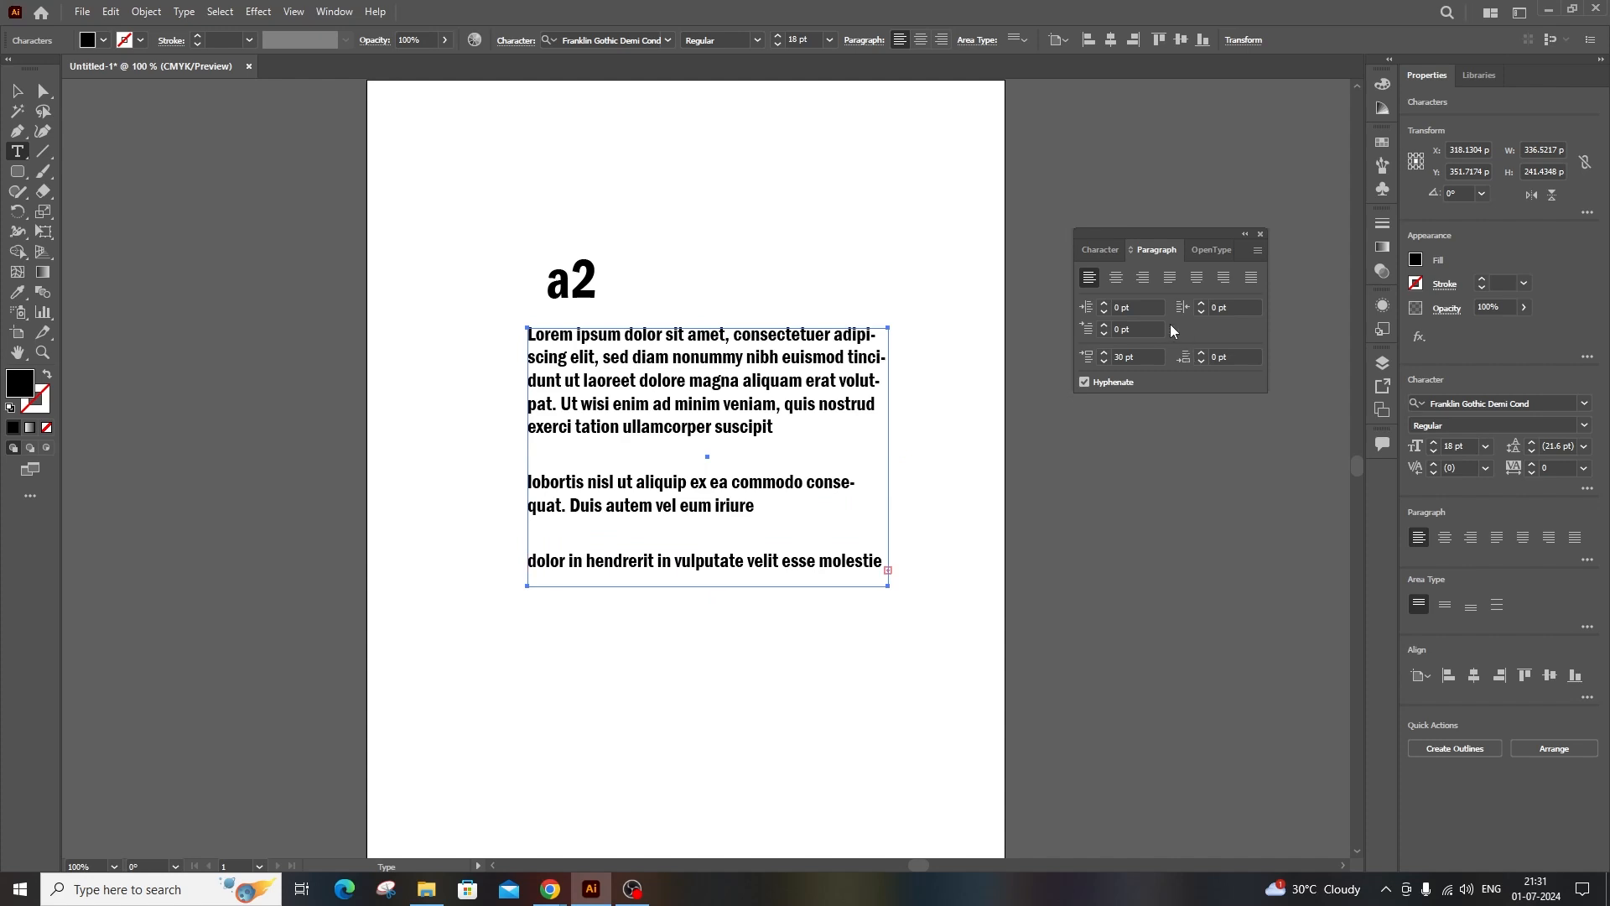
Undo the paragraph split after "iriure" and the 30 pt space before the second paragraph.
{"action": "key", "text": "ctrl+z"}
{"action": "key", "text": "ctrl+z"}
{"action": "key", "text": "ctrl+z"}
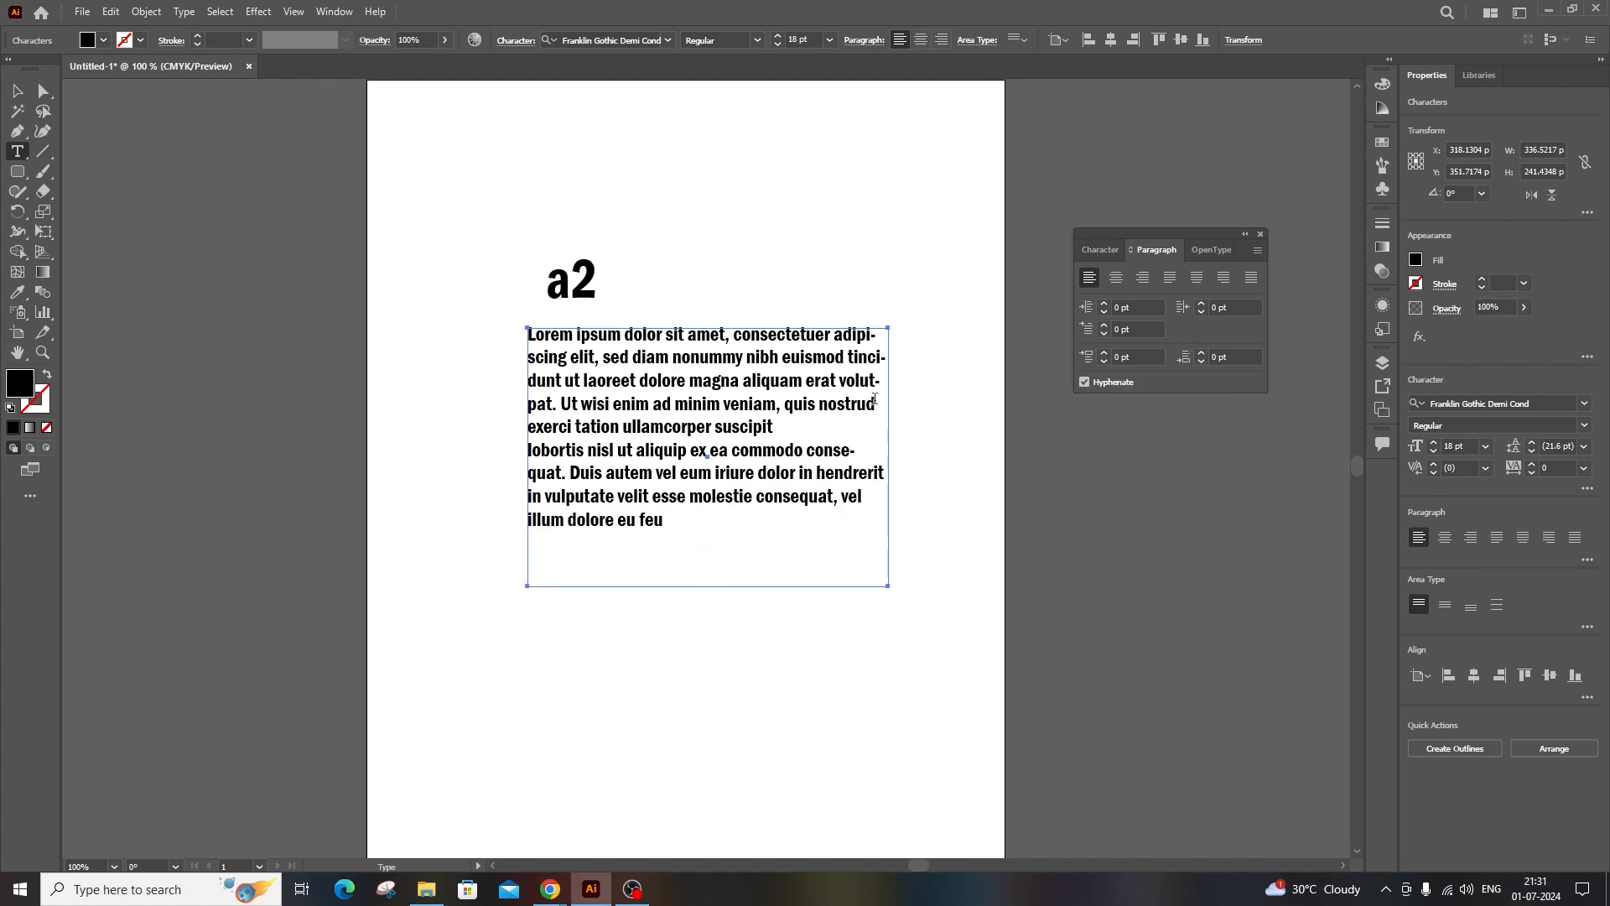
Move the Lorem ipsum text frame down and slightly left to about X 294 px, Y 401 px, and show the character settings.
{"action": "key", "text": "Escape"}
{"action": "left_click_drag", "start_coordinate": [794, 436], "coordinate": [767, 488]}
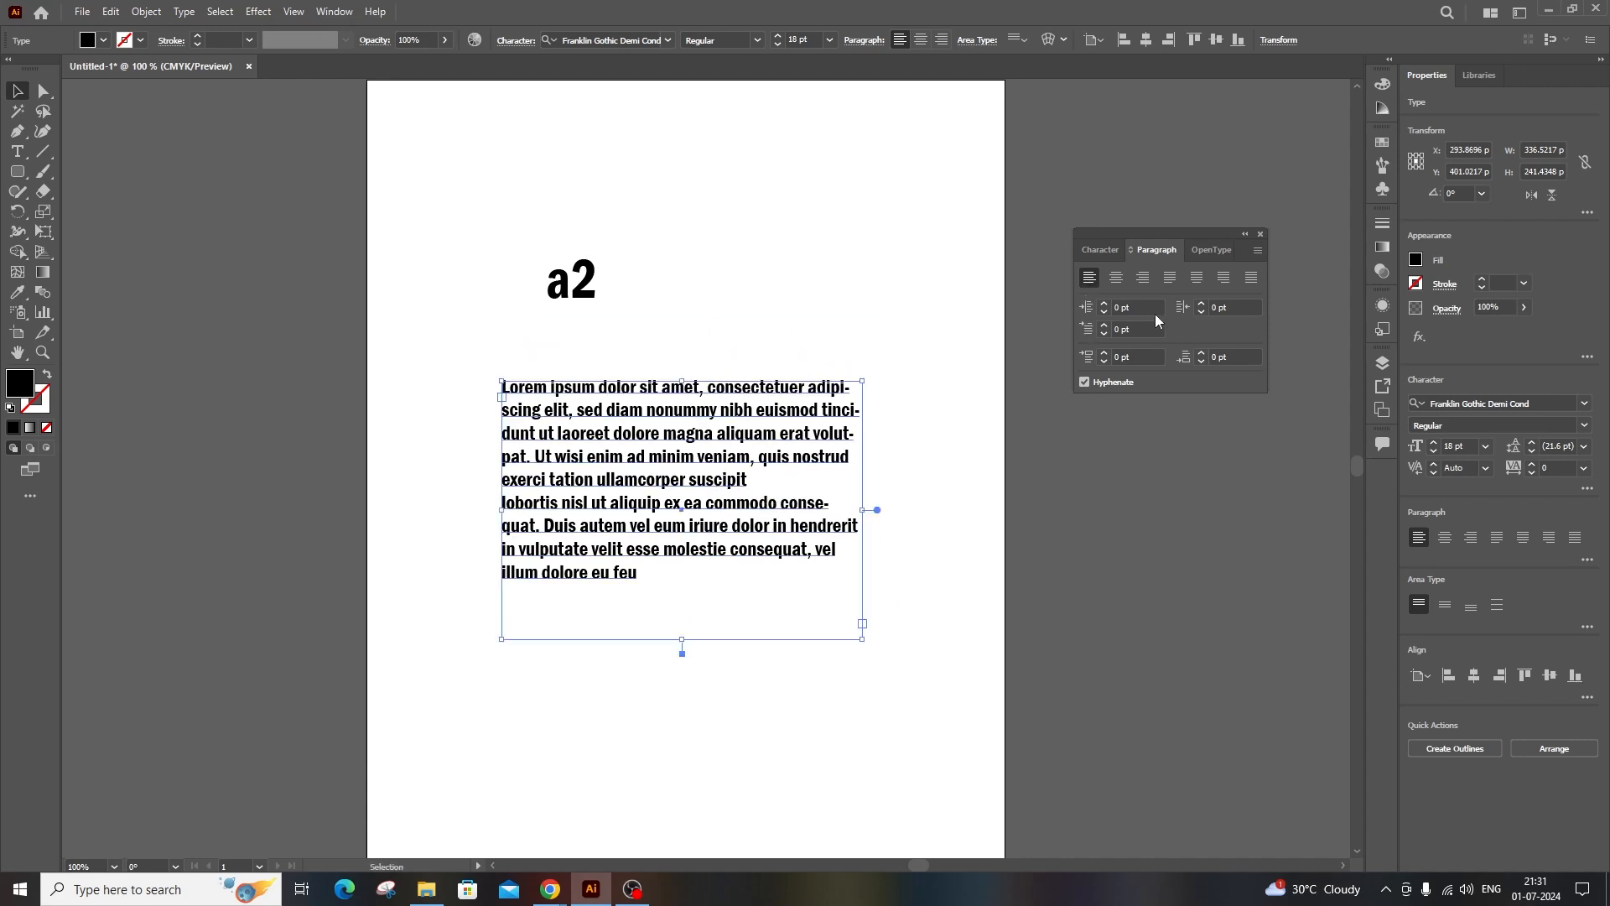
{"action": "left_click", "coordinate": [1104, 250]}
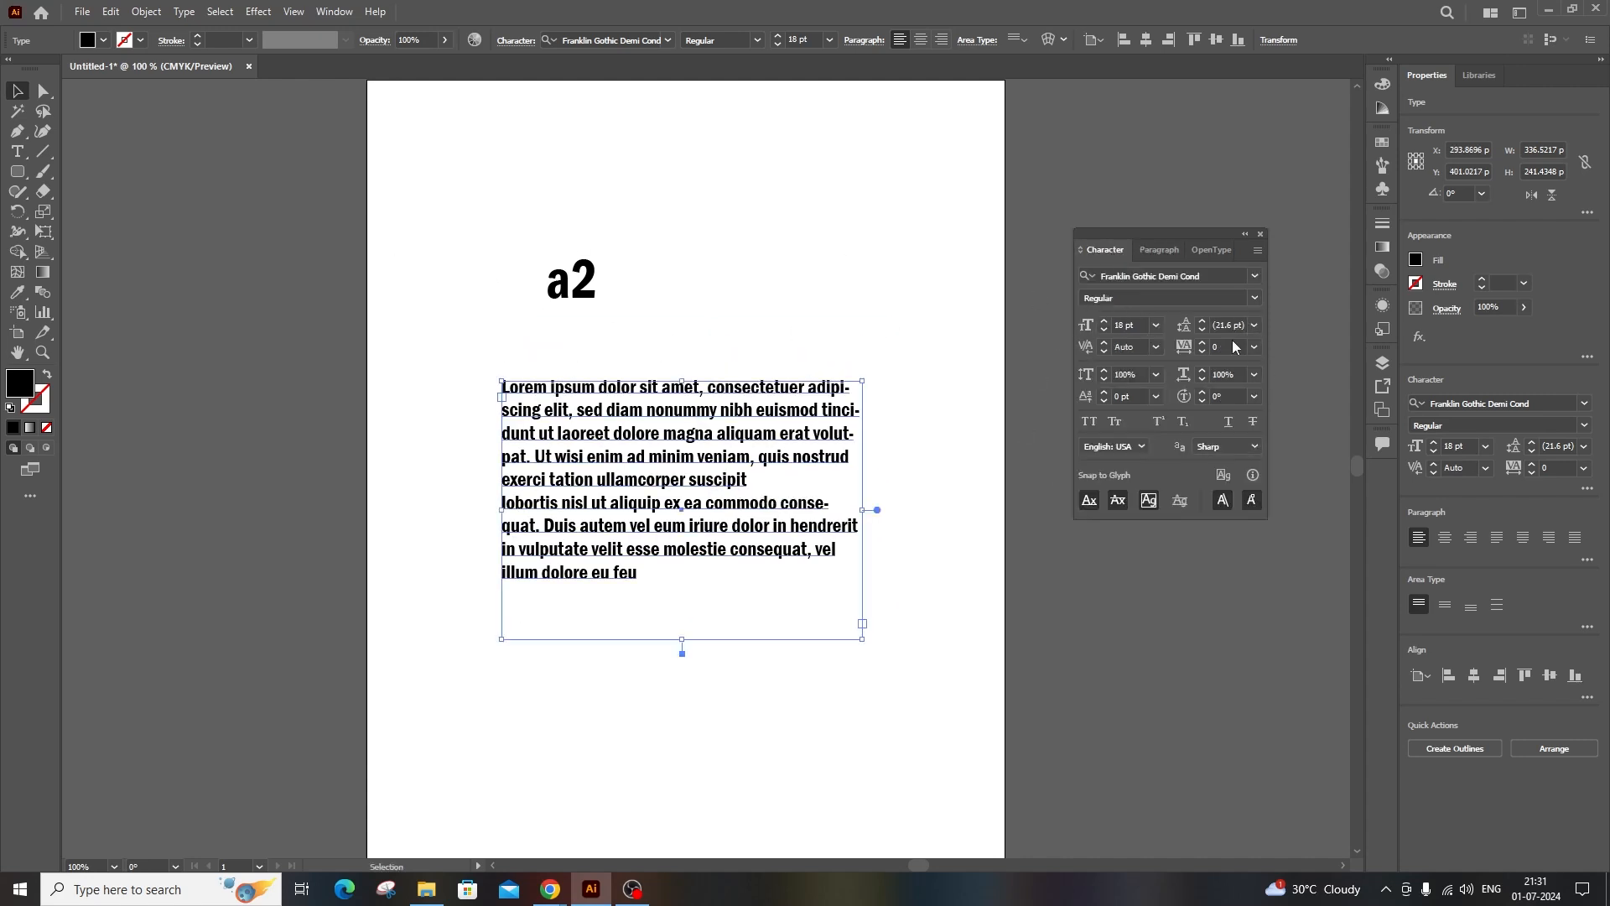
Look through the variants of the Type tool and return to the Selection tool.
{"action": "left_click", "coordinate": [18, 153]}
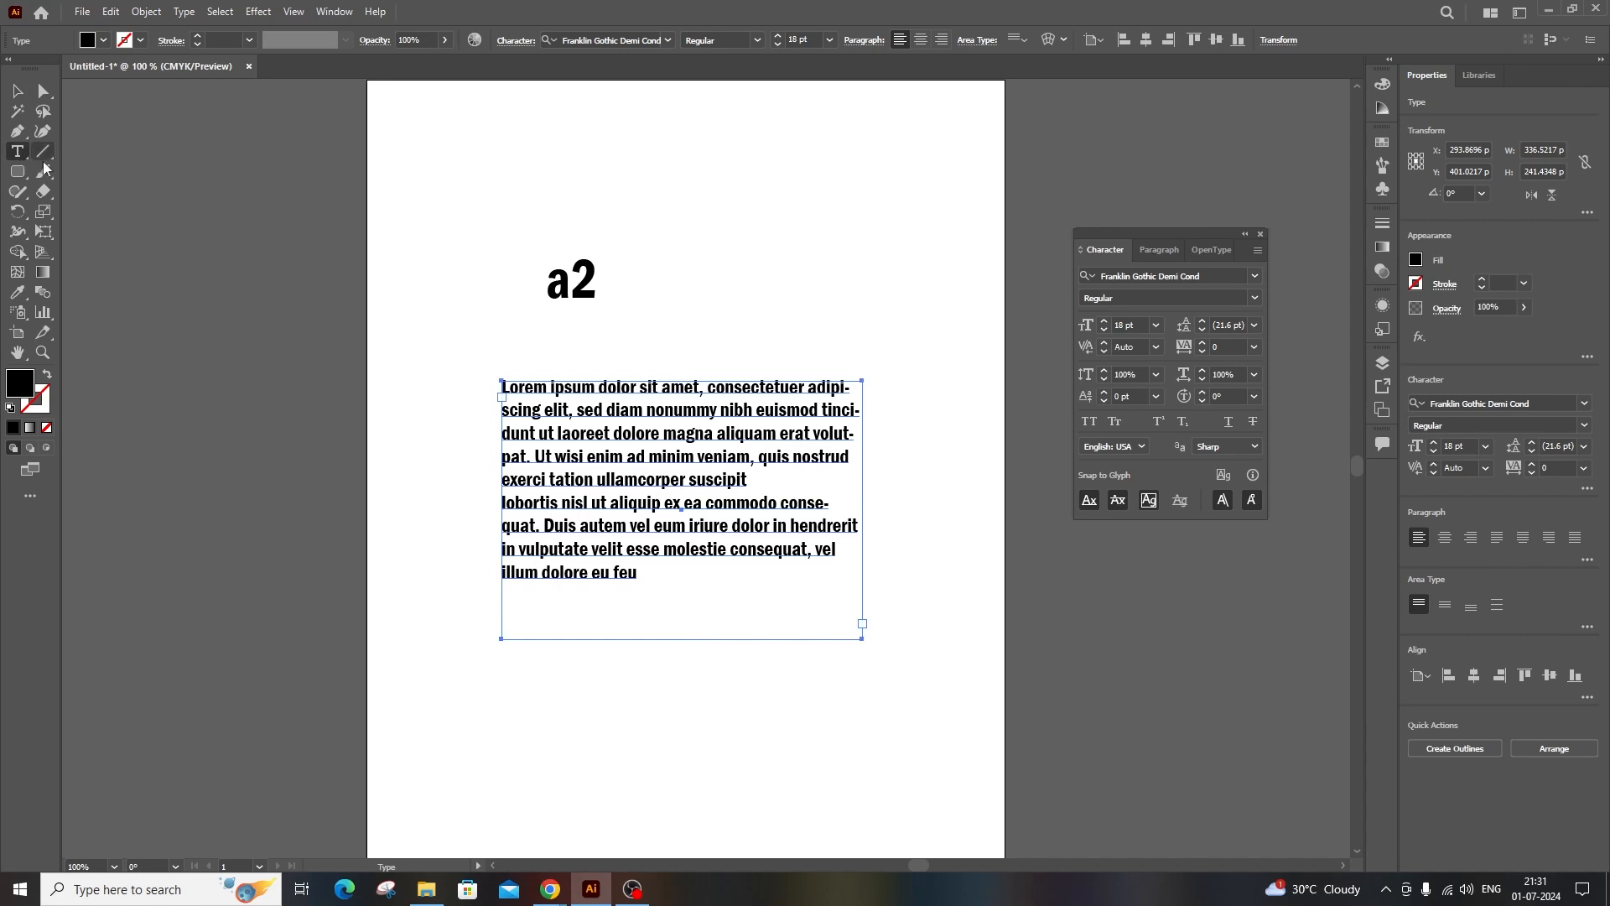
{"action": "right_click", "coordinate": [35, 159]}
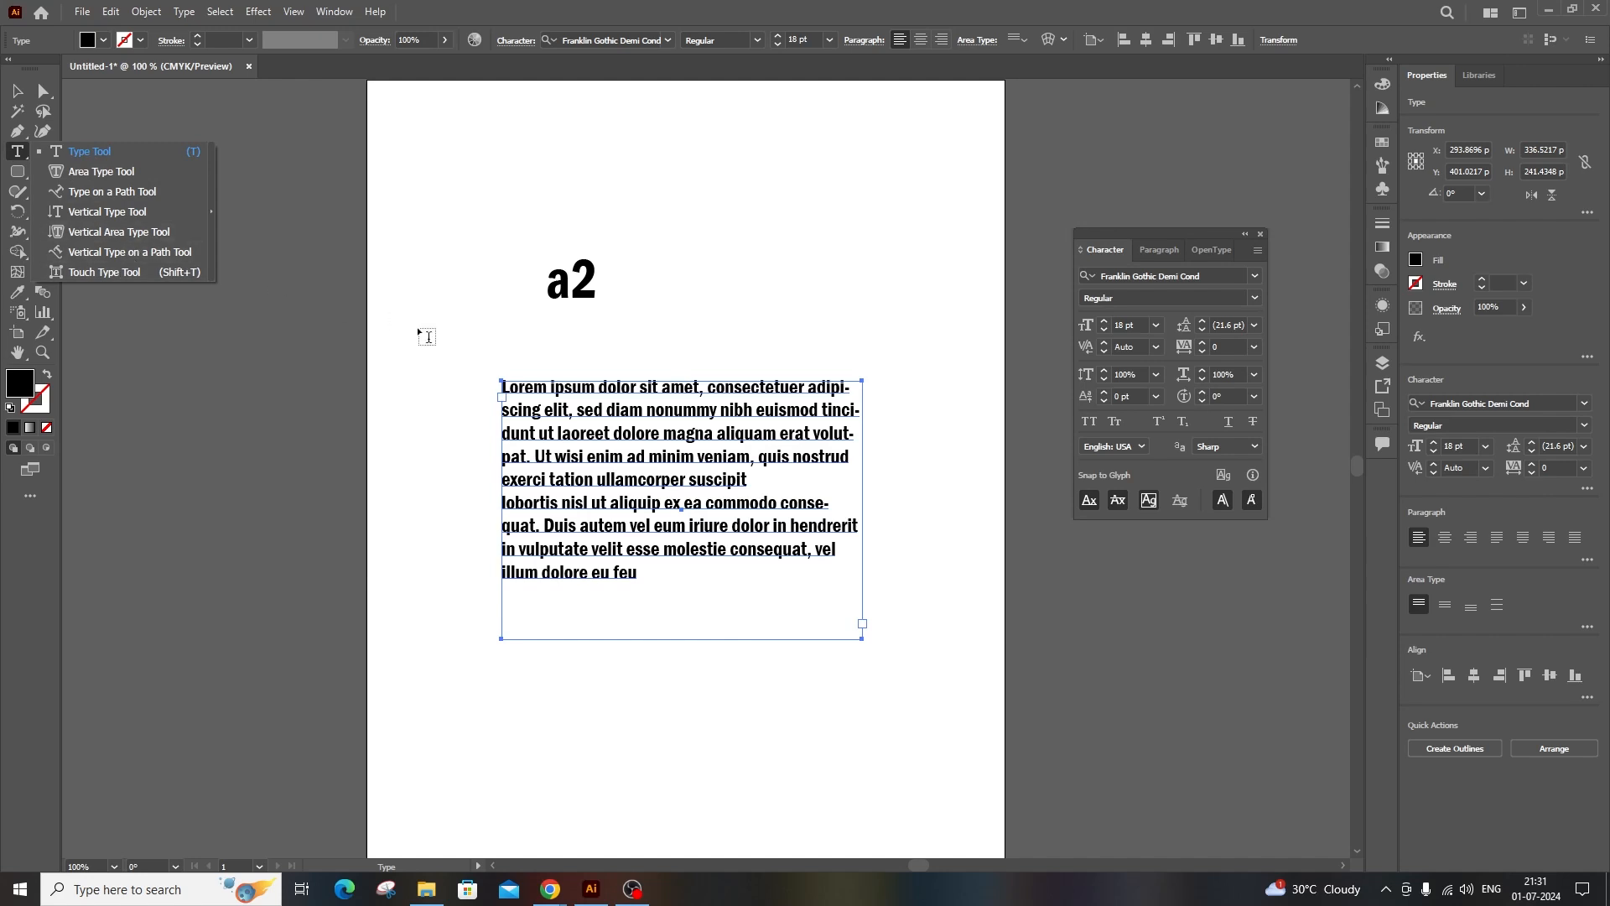
{"action": "key", "text": "v"}
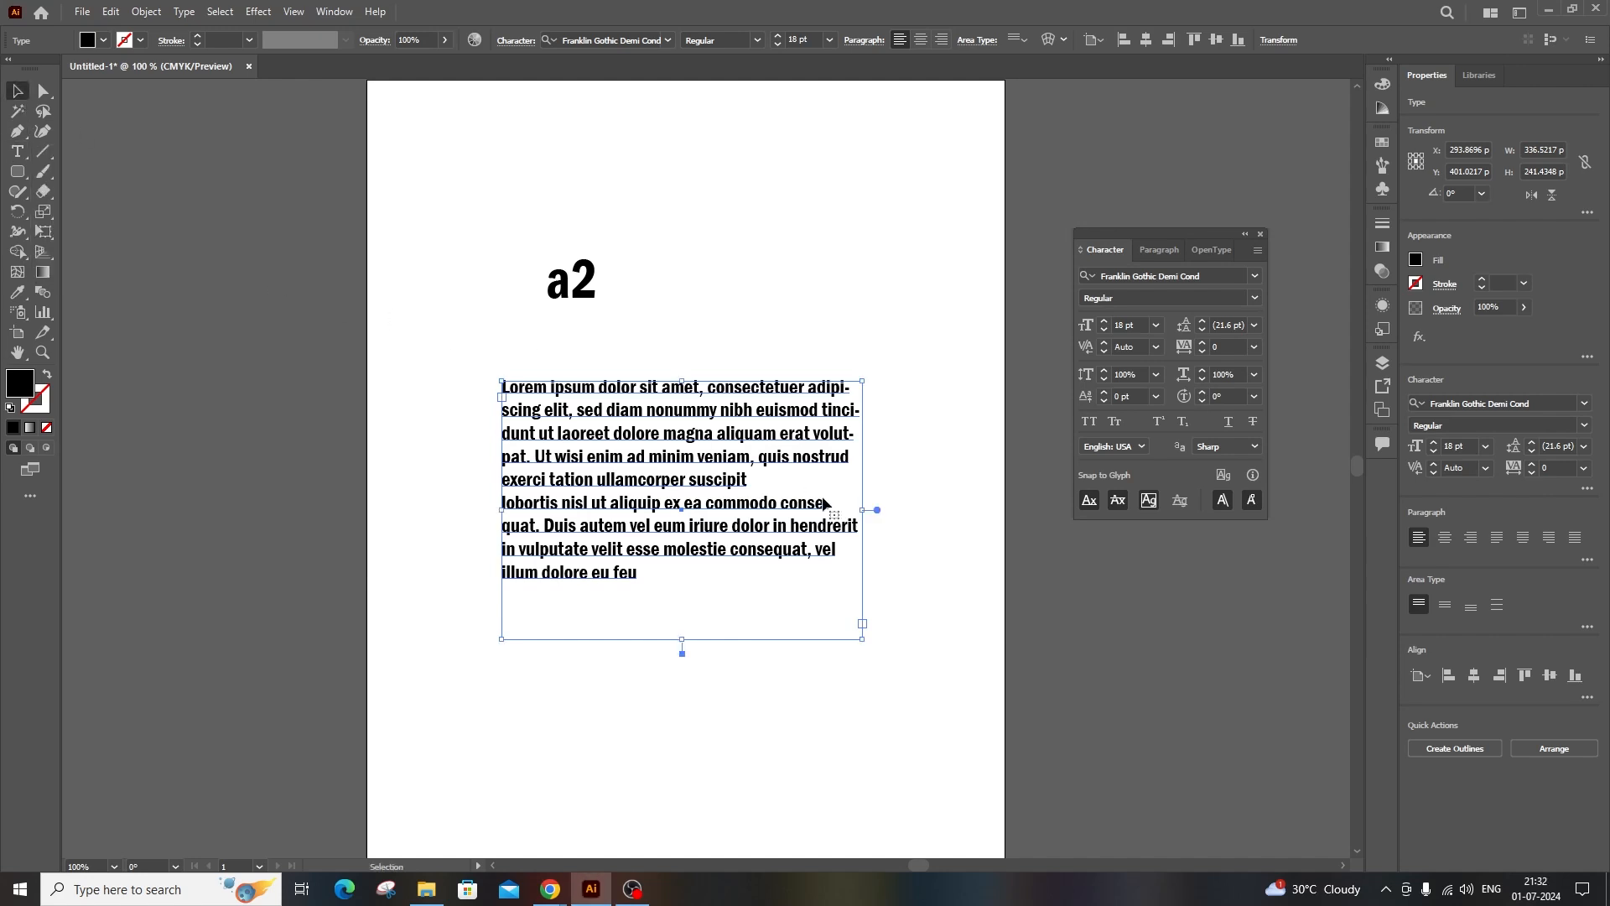